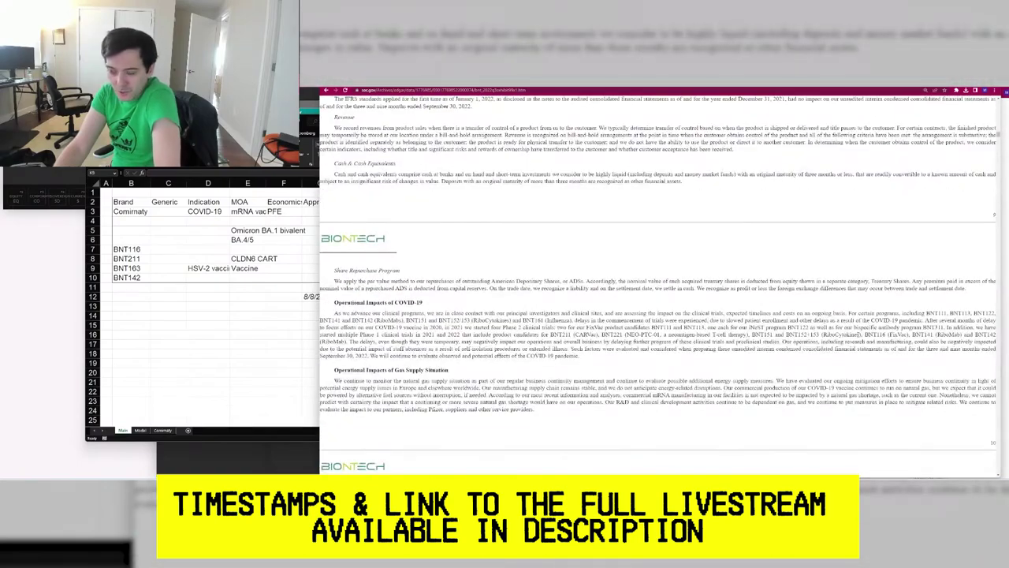
Examine the notes of BioNTech's September 30, 2022 quarterly filing, from income tax through patent proceedings to the operating review.
{"action": "scroll", "coordinate": [858, 334], "scroll_direction": "down", "scroll_amount": 3}
{"action": "scroll", "coordinate": [858, 338], "scroll_direction": "down", "scroll_amount": 20}
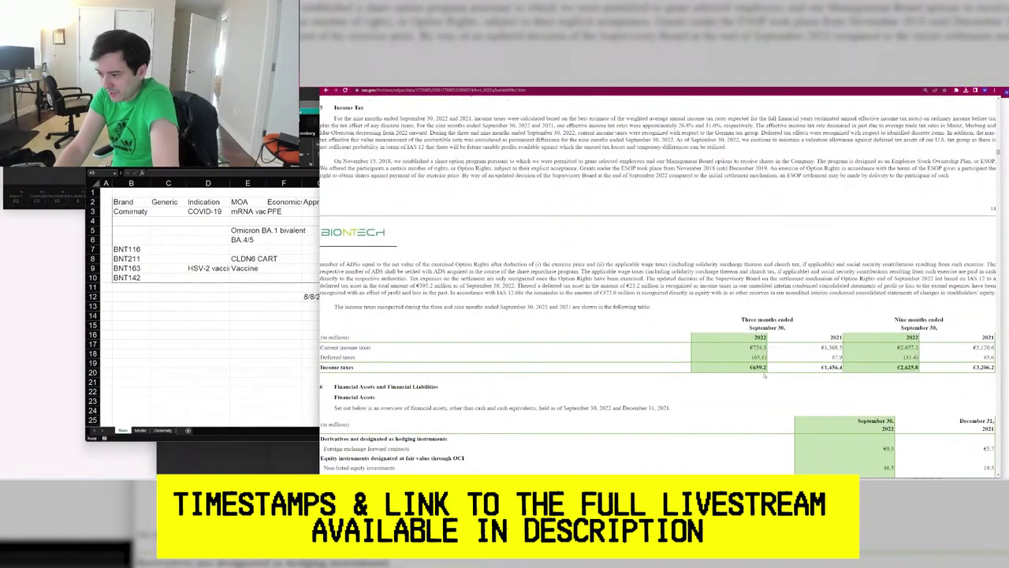
{"action": "scroll", "coordinate": [739, 376], "scroll_direction": "down", "scroll_amount": 15}
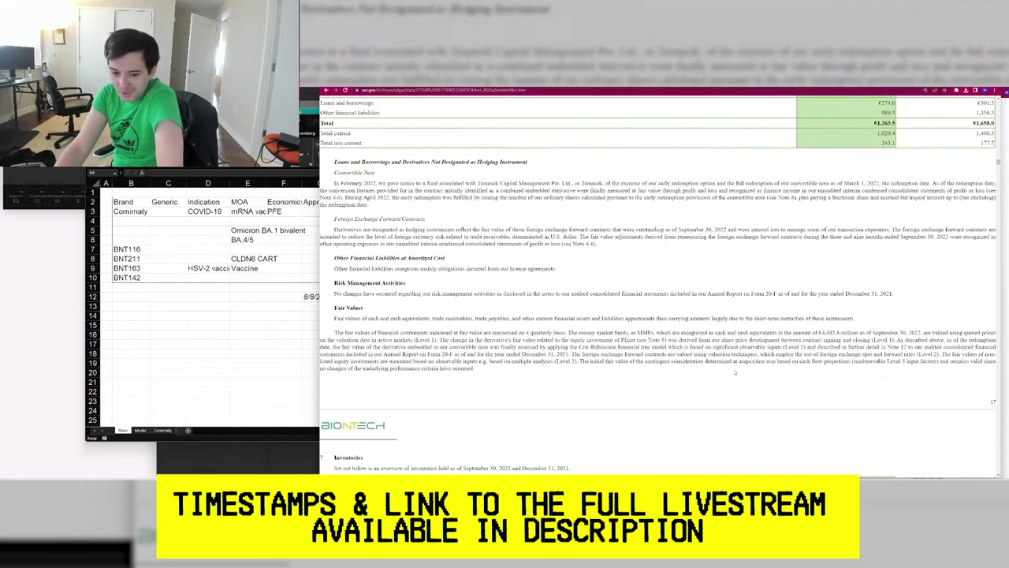
{"action": "scroll", "coordinate": [735, 372], "scroll_direction": "down", "scroll_amount": 6}
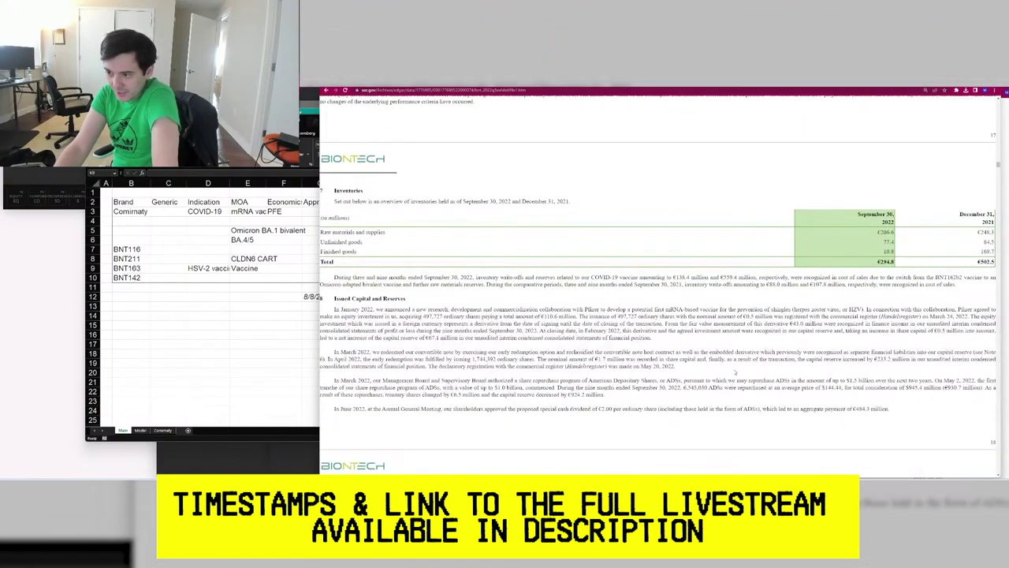
{"action": "scroll", "coordinate": [735, 371], "scroll_direction": "down", "scroll_amount": 8}
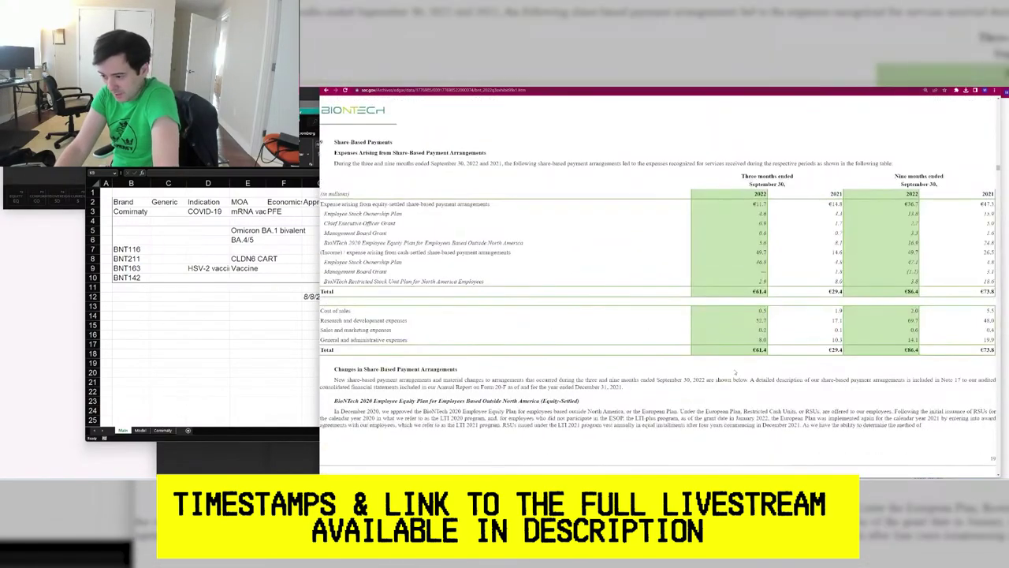
{"action": "scroll", "coordinate": [734, 372], "scroll_direction": "down", "scroll_amount": 12}
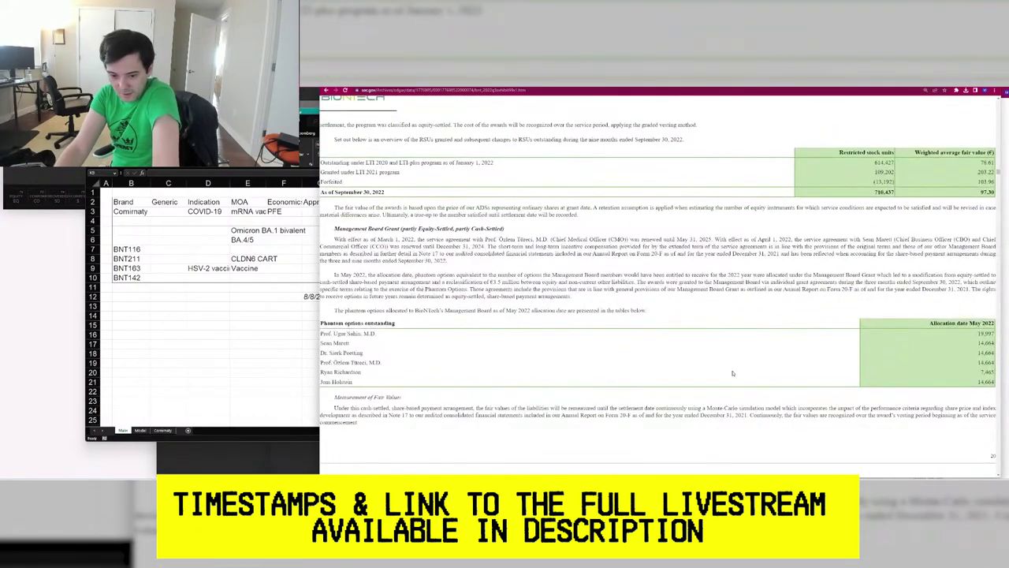
{"action": "scroll", "coordinate": [733, 373], "scroll_direction": "down", "scroll_amount": 12}
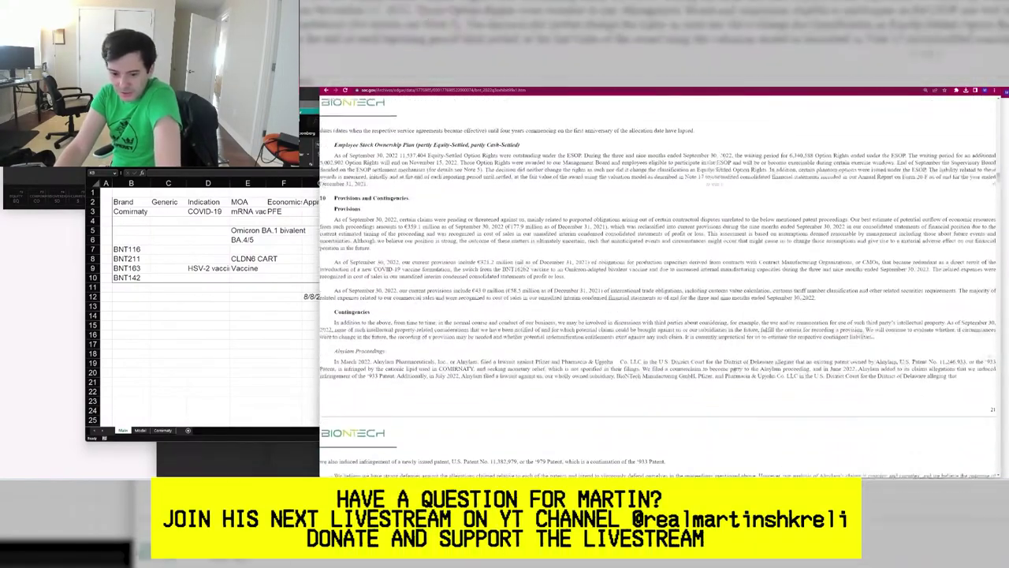
{"action": "scroll", "coordinate": [733, 368], "scroll_direction": "down", "scroll_amount": 5}
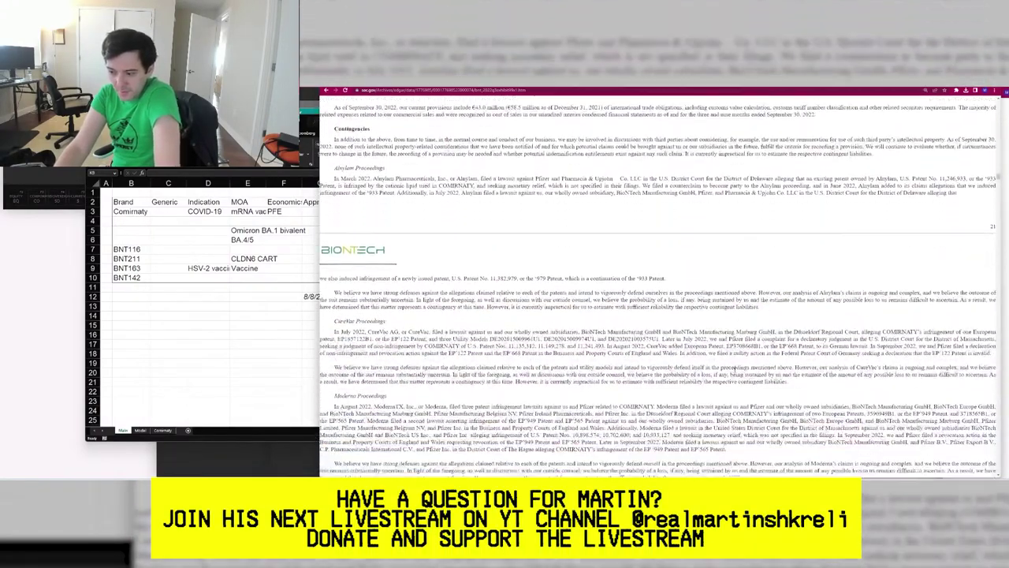
{"action": "scroll", "coordinate": [734, 371], "scroll_direction": "down", "scroll_amount": 10}
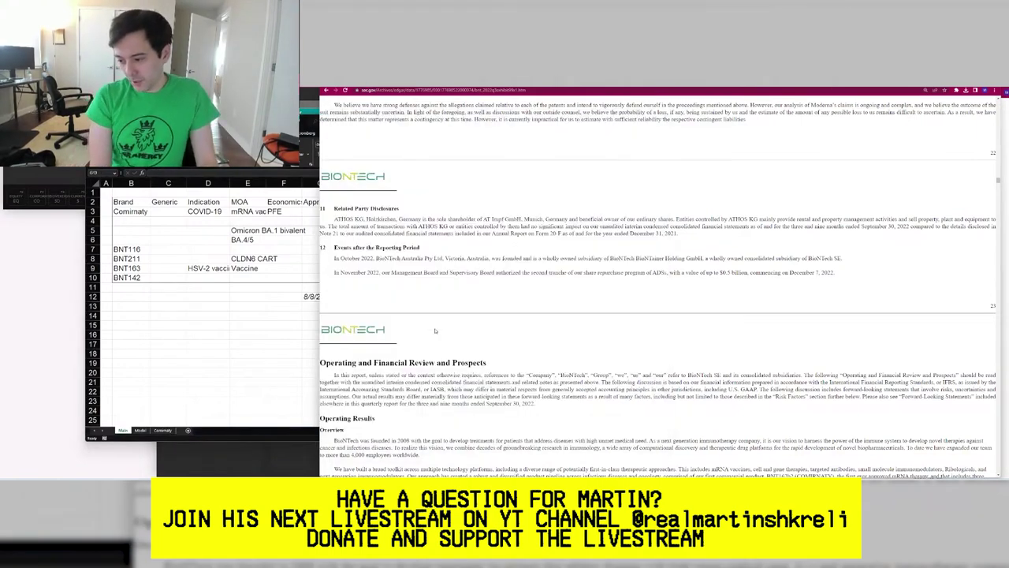
Switch to the biopharma company spreadsheet and examine the ranked list and the far columns around the BioNTech and WuXi Biologics rows.
{"action": "key", "text": "alt+Tab"}
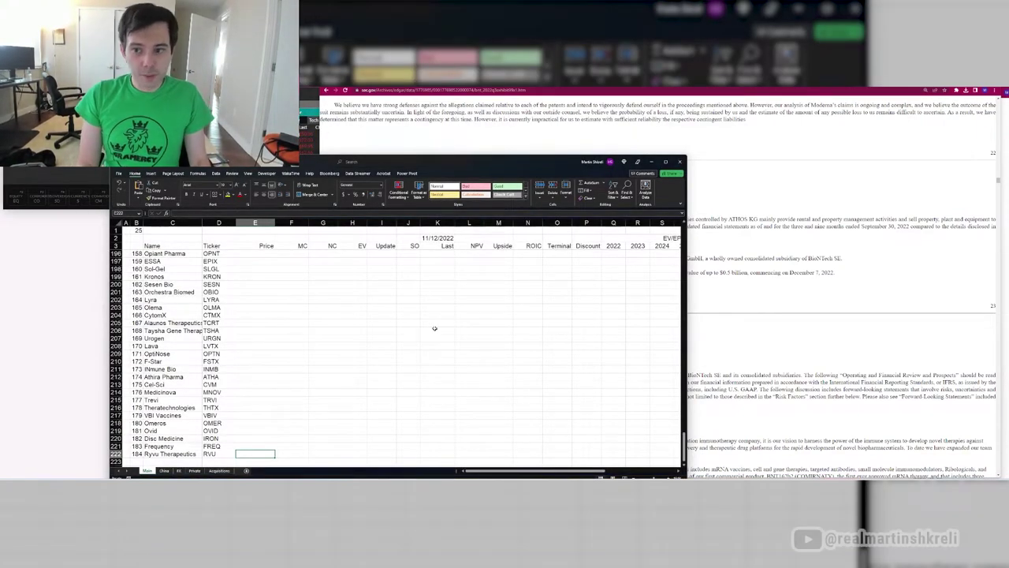
{"action": "key", "text": "ctrl+Home"}
{"action": "key", "text": "alt+Tab"}
{"action": "key", "text": "ctrl+Tab"}
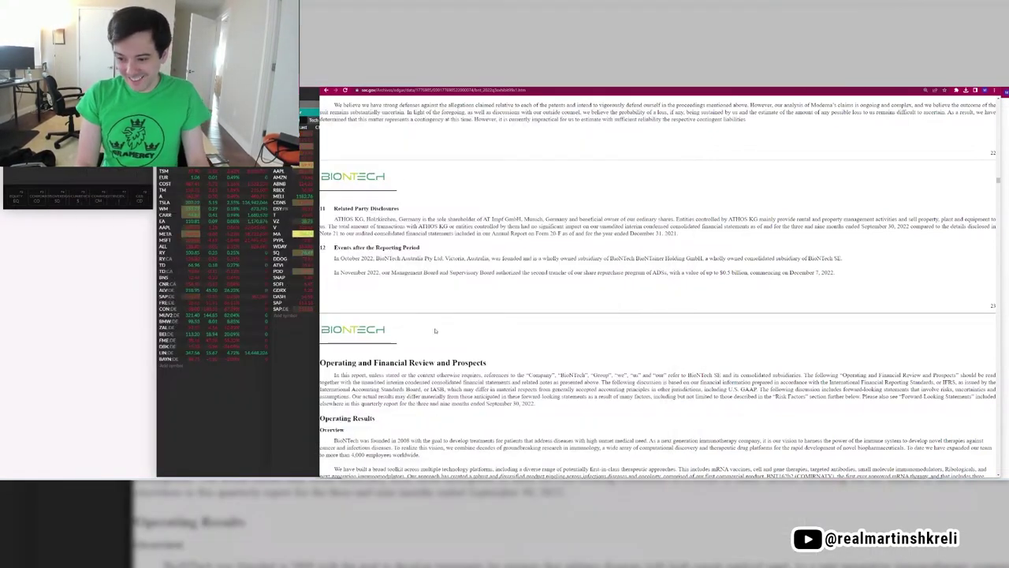
{"action": "key", "text": "Down"}
{"action": "key", "text": "Down"}
{"action": "key", "text": "Down"}
{"action": "key", "text": "Down"}
{"action": "key", "text": "Down"}
{"action": "key", "text": "Down"}
{"action": "key", "text": "Down"}
{"action": "key", "text": "Down"}
{"action": "key", "text": "Down"}
{"action": "key", "text": "Down"}
{"action": "key", "text": "Down"}
{"action": "key", "text": "Down"}
{"action": "key", "text": "Down"}
{"action": "key", "text": "Down"}
{"action": "key", "text": "Down"}
{"action": "key", "text": "Down"}
{"action": "key", "text": "Down"}
{"action": "key", "text": "Down"}
{"action": "key", "text": "Down"}
{"action": "key", "text": "Down"}
{"action": "key", "text": "Right"}
{"action": "key", "text": "Right"}
{"action": "key", "text": "Right"}
{"action": "key", "text": "Right"}
{"action": "key", "text": "Up"}
{"action": "key", "text": "Up"}
{"action": "key", "text": "Up"}
{"action": "key", "text": "Up"}
{"action": "key", "text": "Right"}
{"action": "key", "text": "ctrl+Right"}
{"action": "key", "text": "ctrl+Right"}
{"action": "key", "text": "Down"}
{"action": "key", "text": "alt+Tab"}
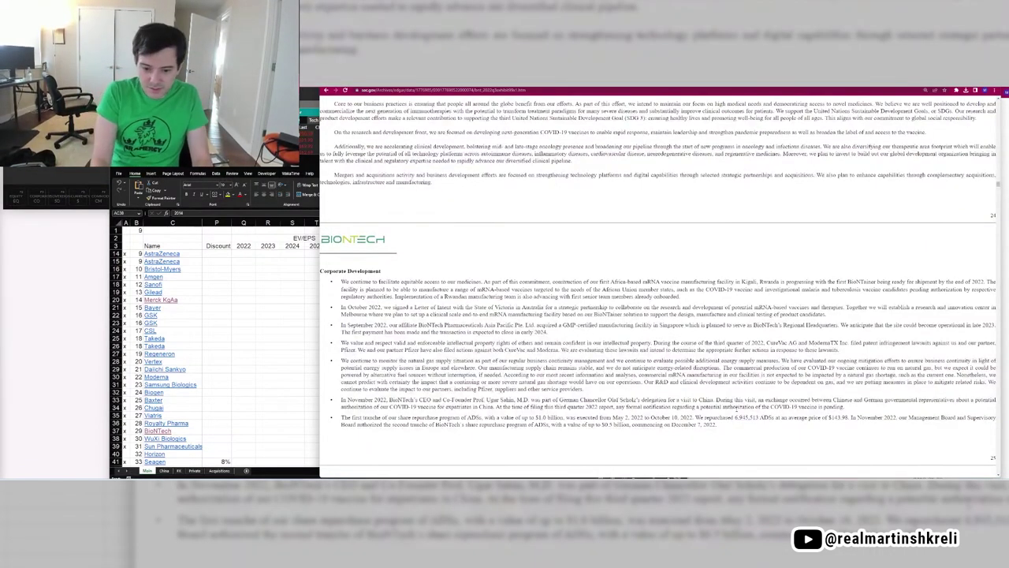
Search the web for "michael burry annual returns" in a new tab and examine the Stockcircle performance page.
{"action": "key", "text": "ctrl+t"}
{"action": "type", "text": "m"}
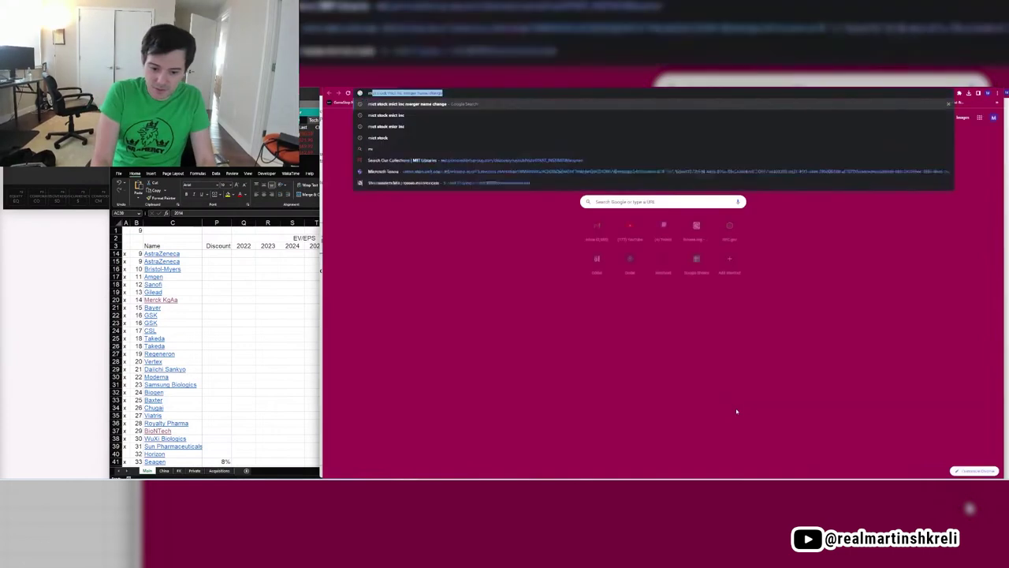
{"action": "type", "text": "ichael burry annual re"}
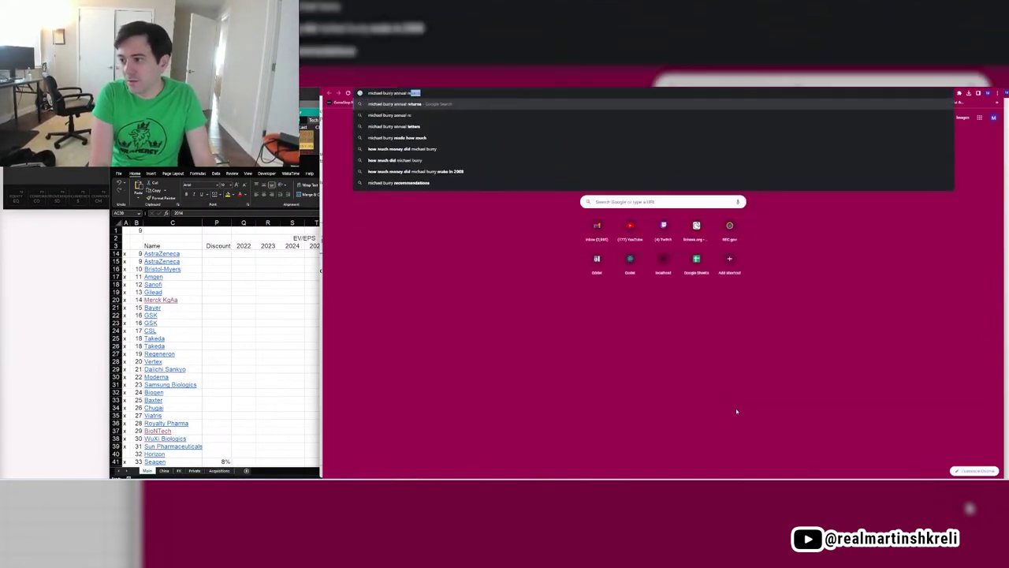
{"action": "key", "text": "Return"}
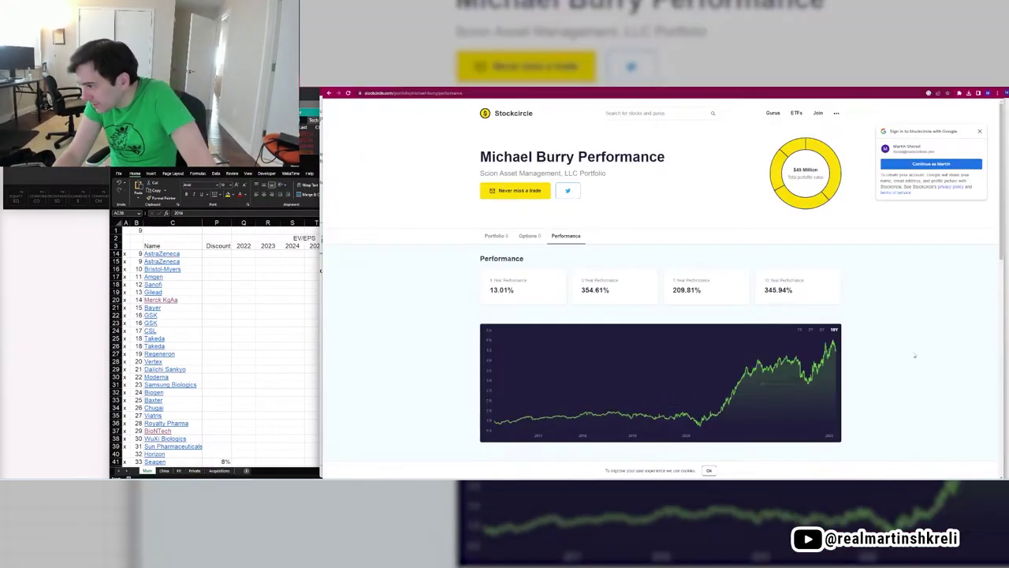
{"action": "scroll", "coordinate": [701, 316], "scroll_direction": "down", "scroll_amount": 3}
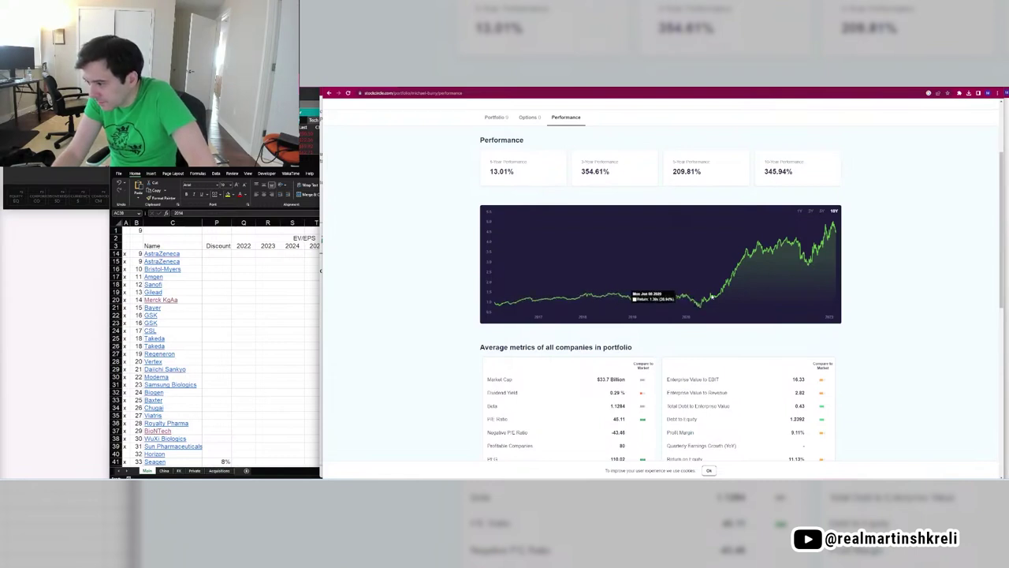
{"action": "scroll", "coordinate": [569, 272], "scroll_direction": "up", "scroll_amount": 1}
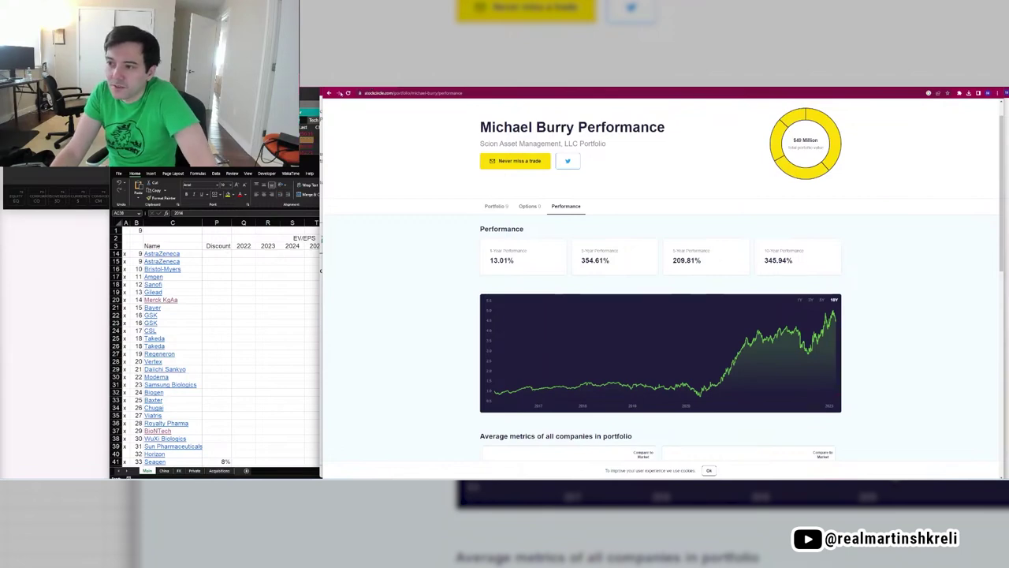
Go back to the search results and read through the Scion Value Fund's 2000 annual letter PDF.
{"action": "left_click", "coordinate": [328, 92]}
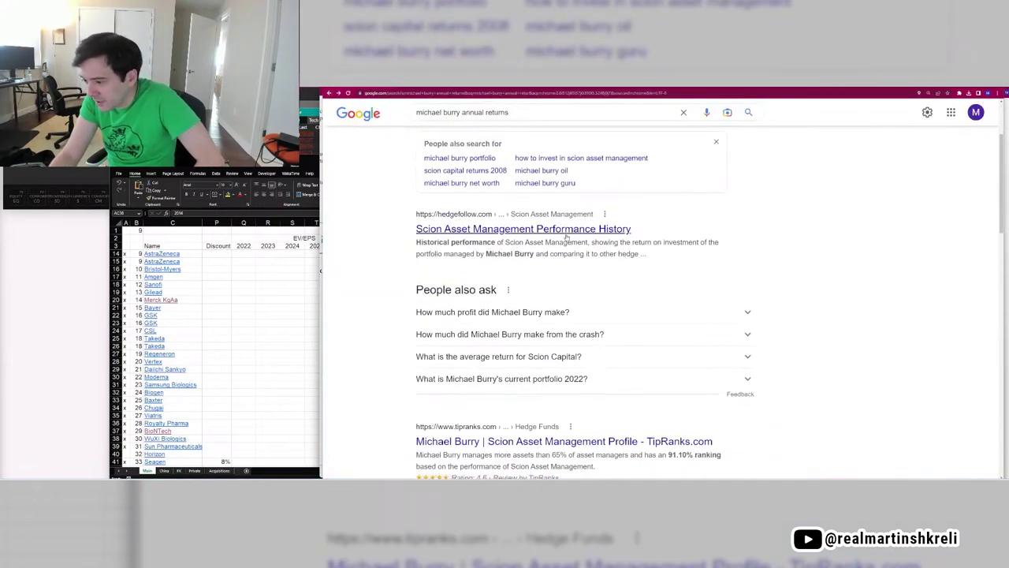
{"action": "scroll", "coordinate": [580, 278], "scroll_direction": "down", "scroll_amount": 3}
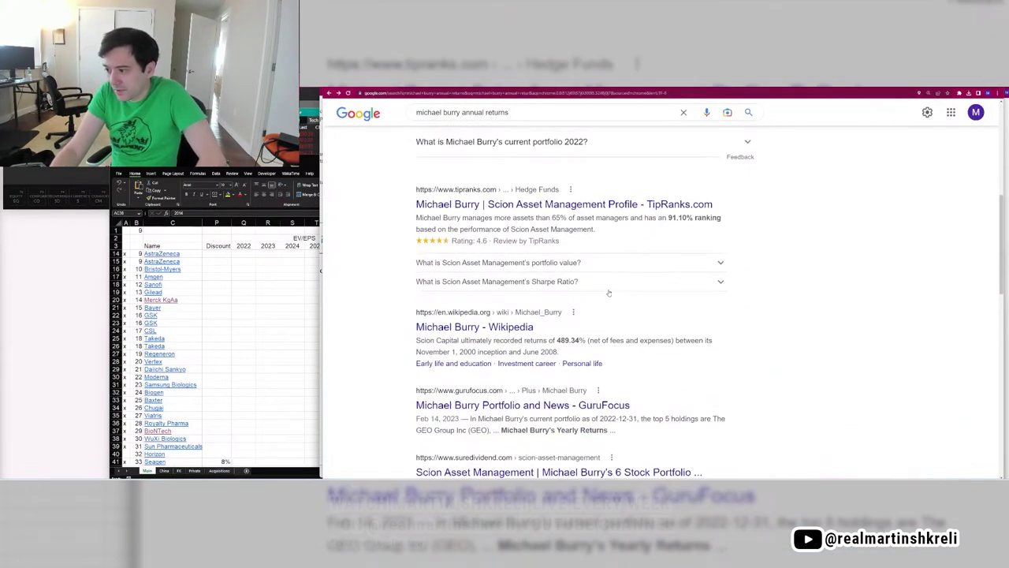
{"action": "scroll", "coordinate": [513, 334], "scroll_direction": "down", "scroll_amount": 1}
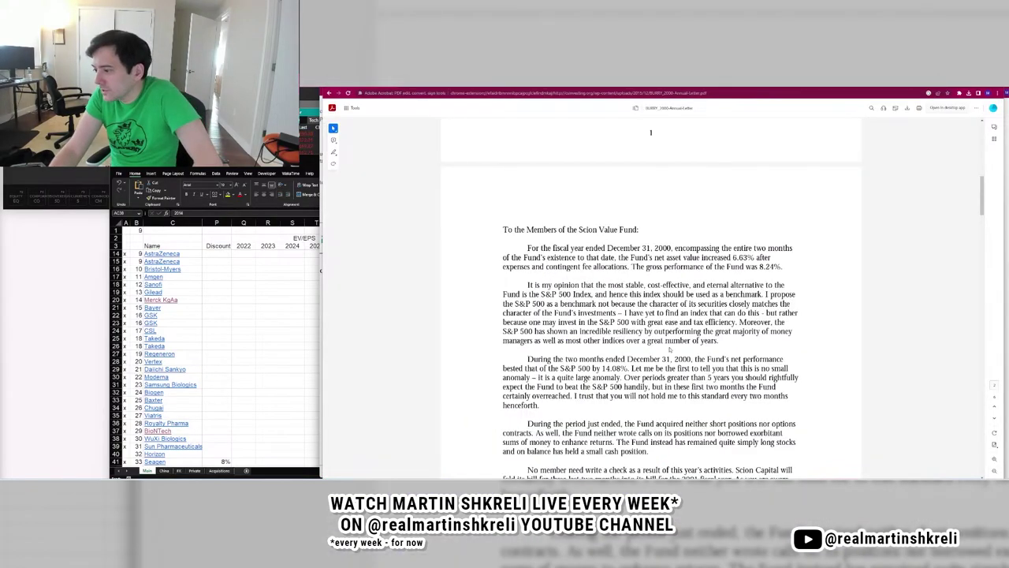
{"action": "scroll", "coordinate": [670, 350], "scroll_direction": "down", "scroll_amount": 15}
{"action": "scroll", "coordinate": [650, 119], "scroll_direction": "down", "scroll_amount": 15}
{"action": "scroll", "coordinate": [749, 235], "scroll_direction": "down", "scroll_amount": 2}
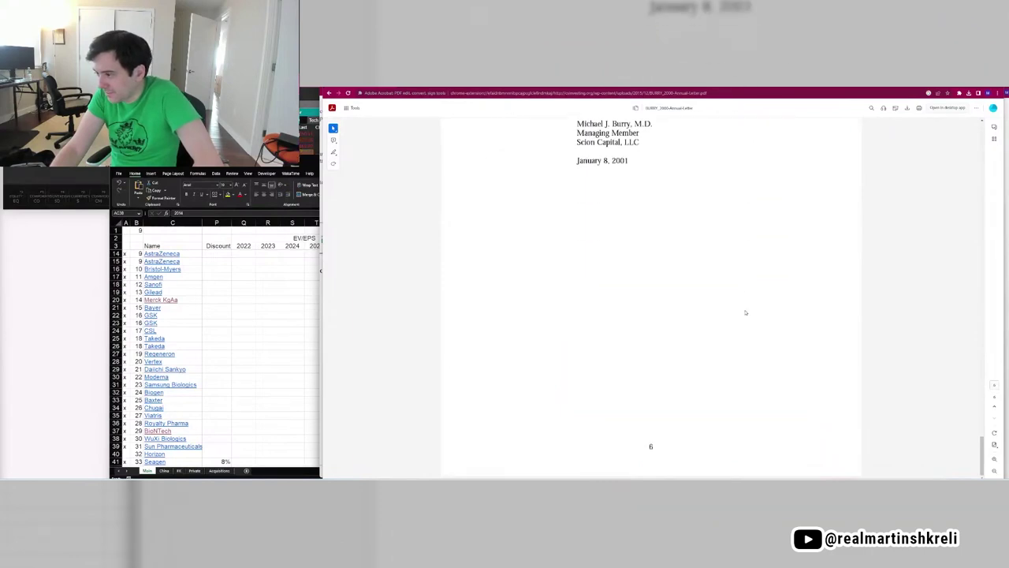
Return to the search results and change the query to "scion asset annual returns".
{"action": "key", "text": "alt+Left"}
{"action": "left_click_drag", "start_coordinate": [467, 124], "coordinate": [416, 124]}
{"action": "type", "text": "scion asset"}
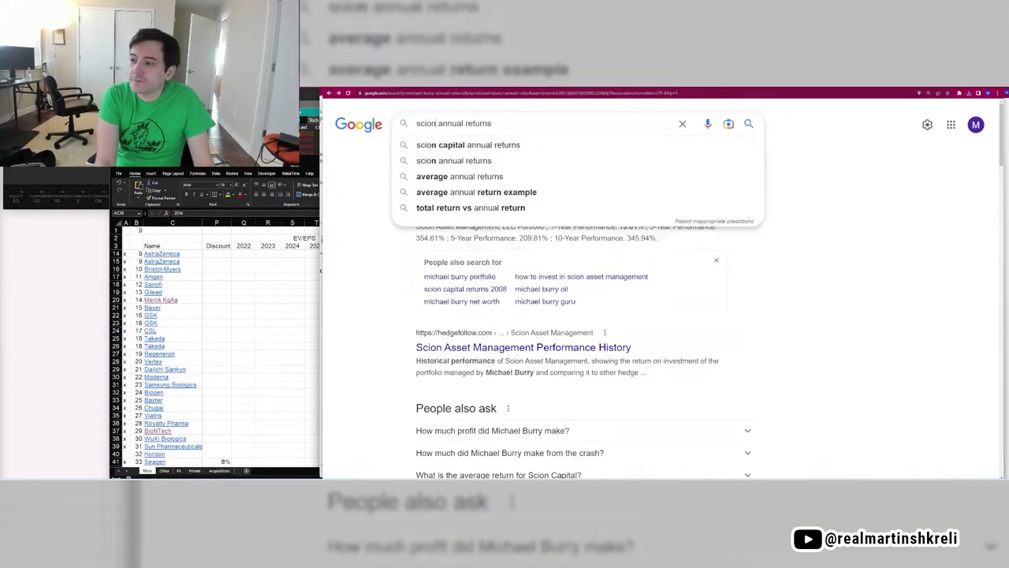
{"action": "key", "text": "Return"}
{"action": "scroll", "coordinate": [618, 262], "scroll_direction": "down", "scroll_amount": 6}
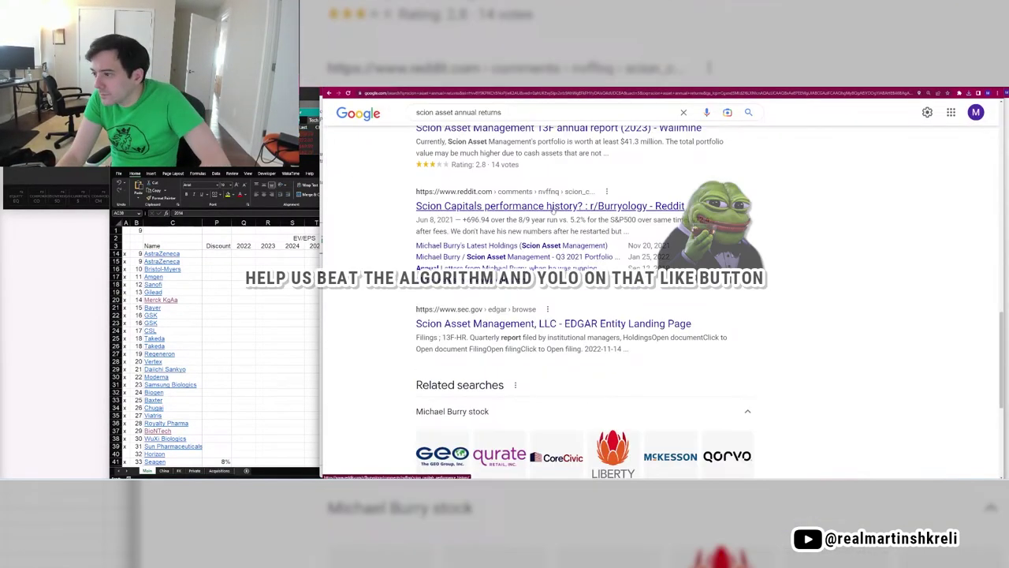
Open the Reddit thread on Scion Capital's performance history and read its comments about returns and CAGR.
{"action": "left_click", "coordinate": [616, 261]}
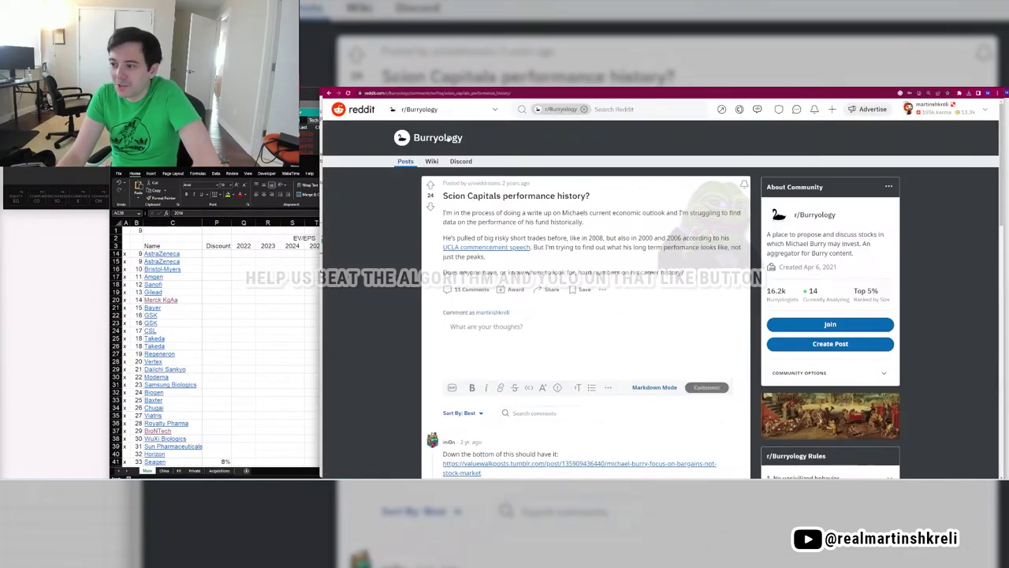
{"action": "scroll", "coordinate": [568, 237], "scroll_direction": "down", "scroll_amount": 4}
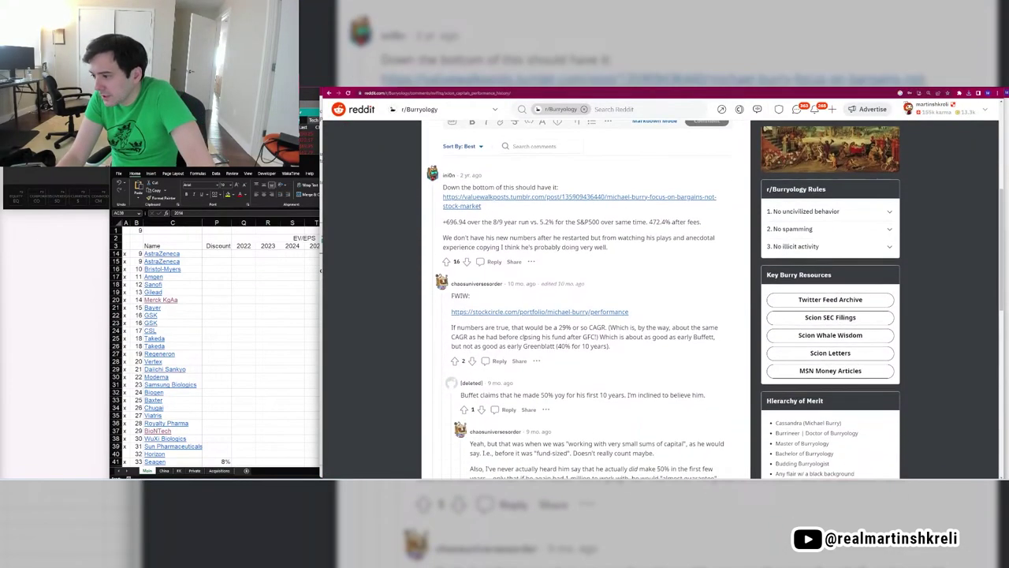
{"action": "left_click_drag", "start_coordinate": [515, 327], "coordinate": [451, 326]}
{"action": "left_click", "coordinate": [623, 356]}
{"action": "scroll", "coordinate": [451, 327], "scroll_direction": "down", "scroll_amount": 6}
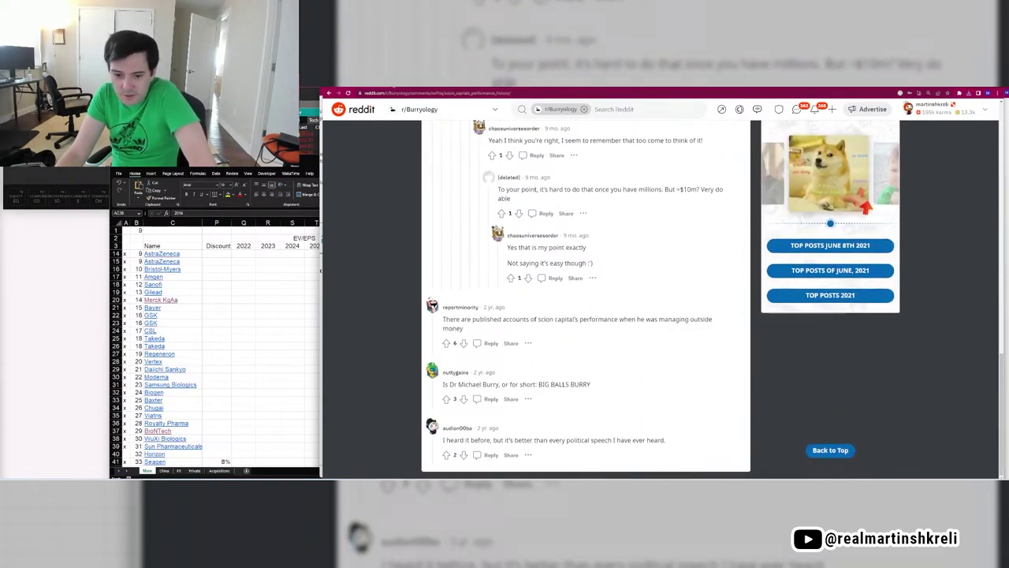
Return to the search results and open the csinvesting.org Scion Capital annual letter link separately.
{"action": "key", "text": "alt+Left"}
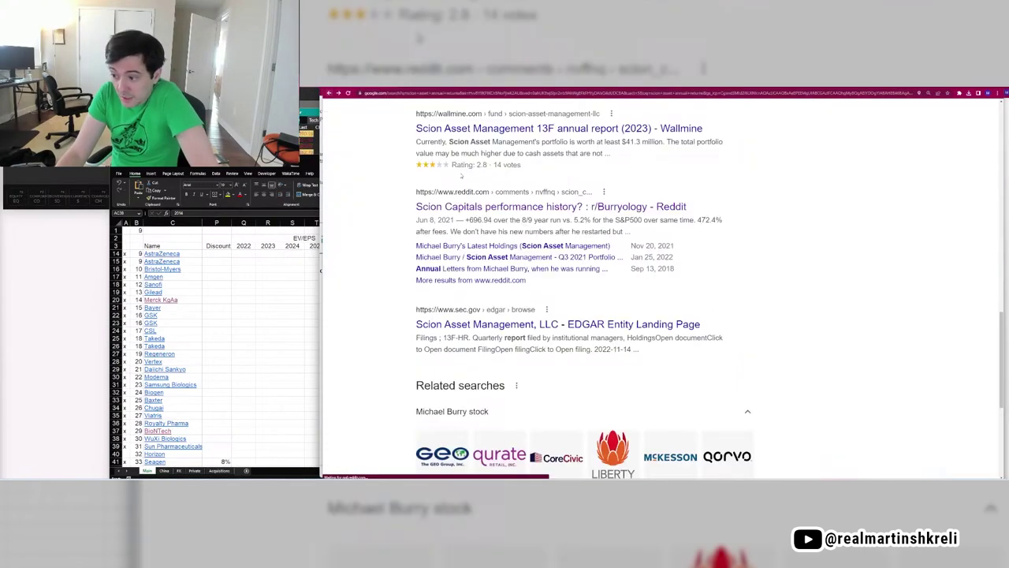
{"action": "scroll", "coordinate": [822, 289], "scroll_direction": "down", "scroll_amount": 4}
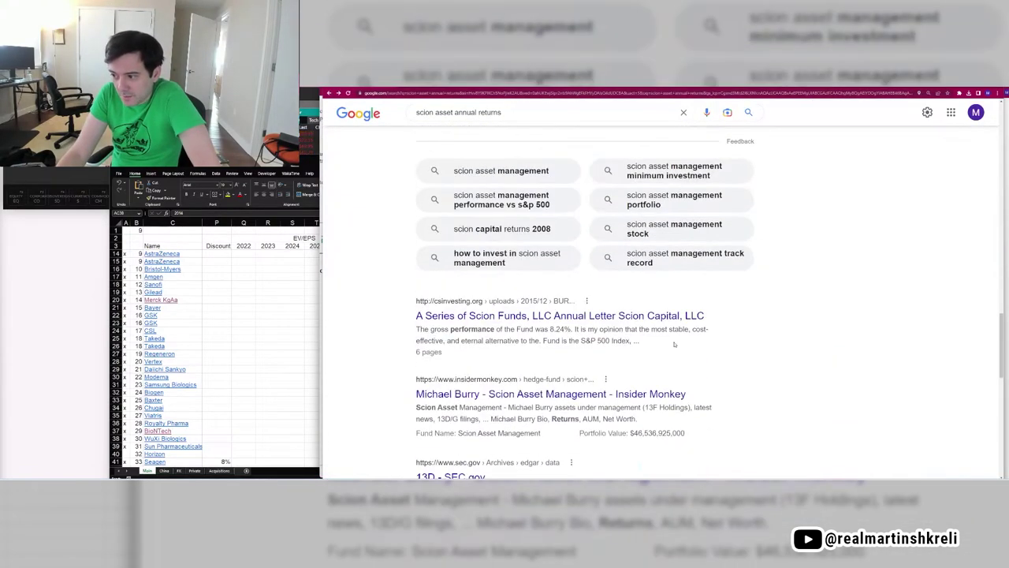
{"action": "left_click_drag", "start_coordinate": [597, 329], "coordinate": [516, 330]}
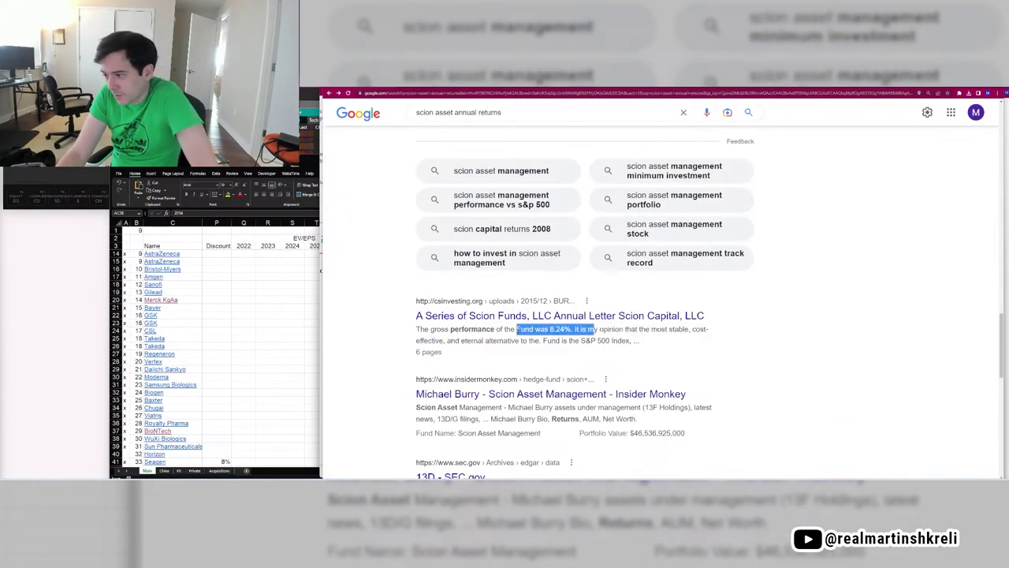
{"action": "left_click", "coordinate": [512, 329]}
{"action": "right_click", "coordinate": [488, 314]}
{"action": "left_click", "coordinate": [511, 333]}
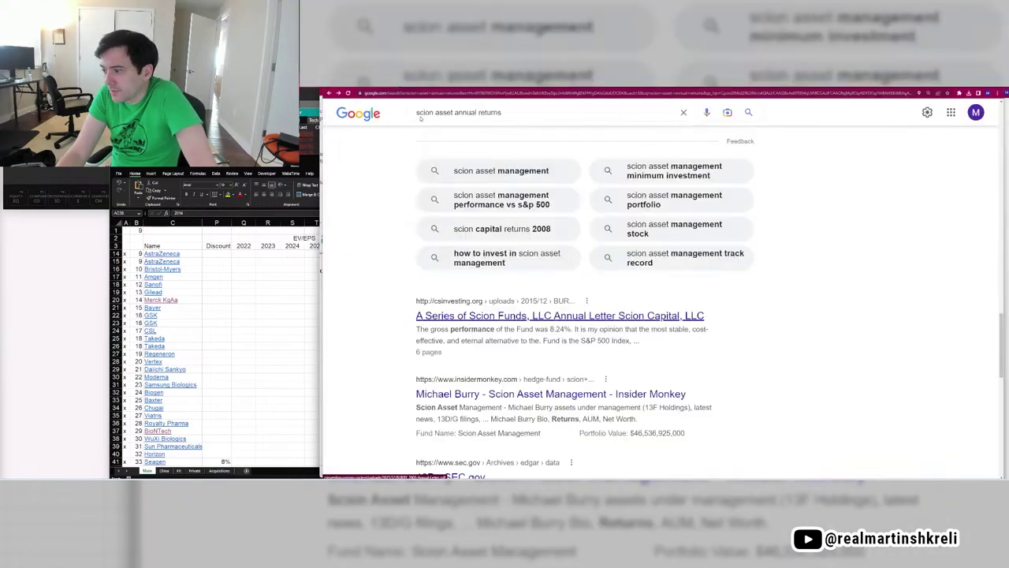
Find Michael Burry's Wikipedia article among the remaining search results and open it in a new window.
{"action": "scroll", "coordinate": [608, 271], "scroll_direction": "down", "scroll_amount": 5}
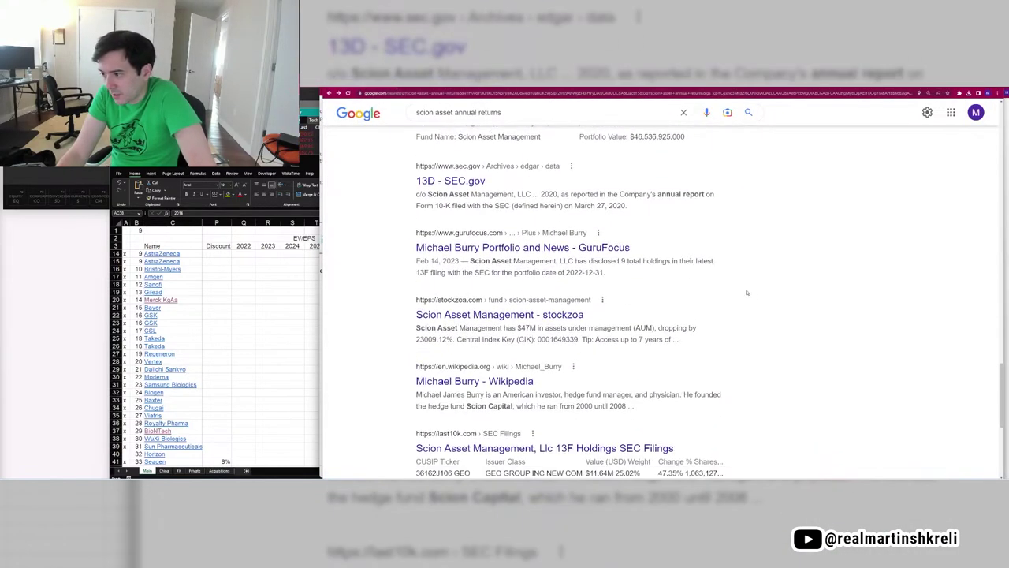
{"action": "scroll", "coordinate": [726, 288], "scroll_direction": "down", "scroll_amount": 1}
{"action": "left_click_drag", "start_coordinate": [628, 317], "coordinate": [544, 317]}
{"action": "left_click", "coordinate": [545, 317]}
{"action": "right_click", "coordinate": [516, 293]}
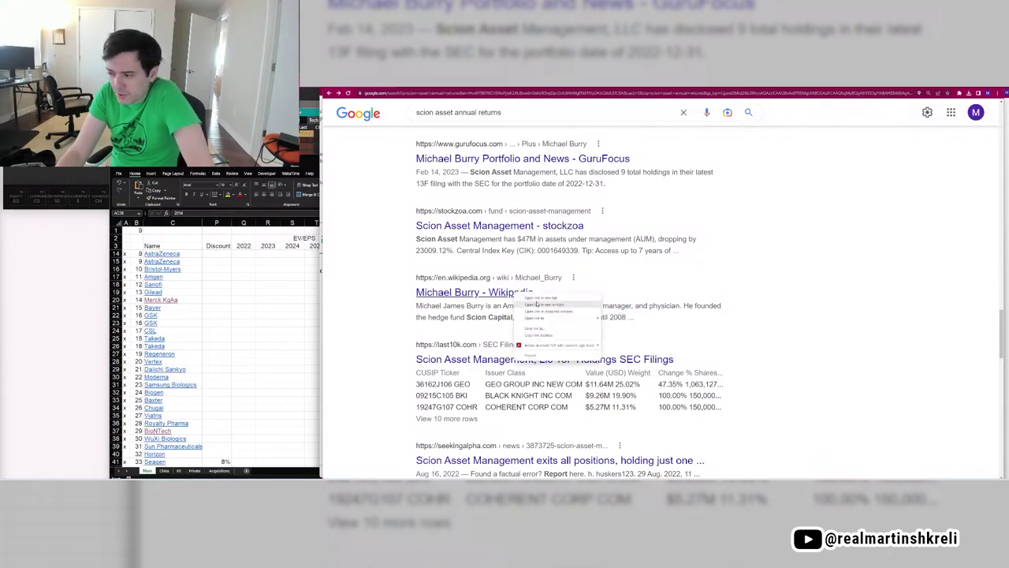
{"action": "left_click", "coordinate": [537, 305]}
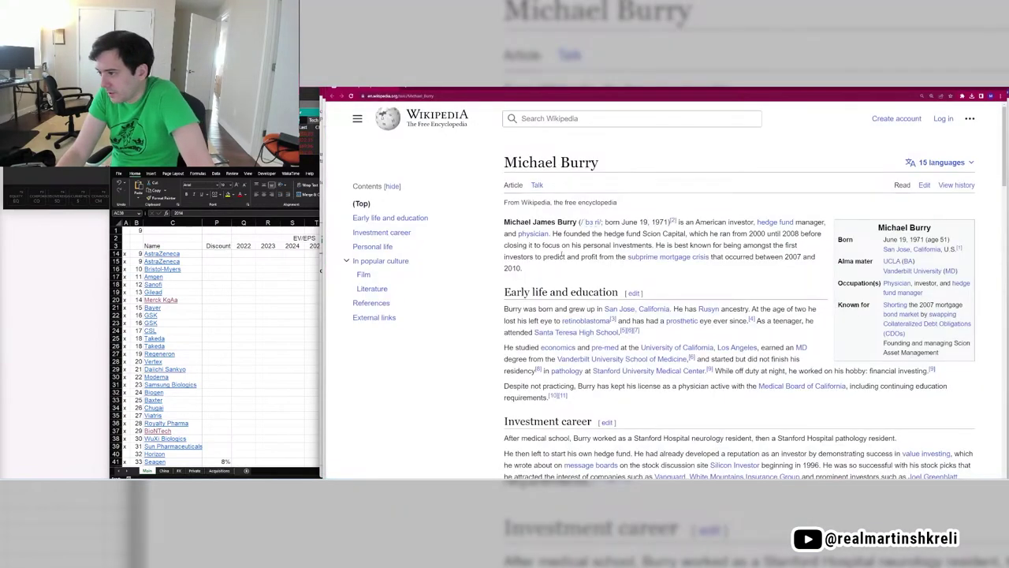
Read the investment career section of the Michael Burry Wikipedia article for Scion's fund history and returns.
{"action": "scroll", "coordinate": [569, 237], "scroll_direction": "down", "scroll_amount": 2}
{"action": "scroll", "coordinate": [650, 151], "scroll_direction": "up", "scroll_amount": 1}
{"action": "scroll", "coordinate": [771, 345], "scroll_direction": "down", "scroll_amount": 10}
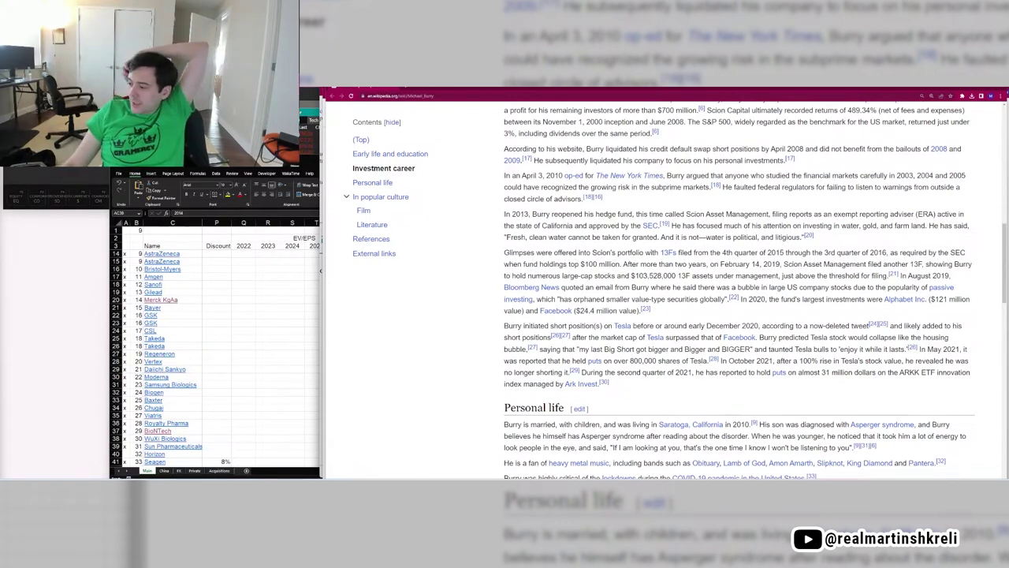
{"action": "scroll", "coordinate": [980, 289], "scroll_direction": "down", "scroll_amount": 3}
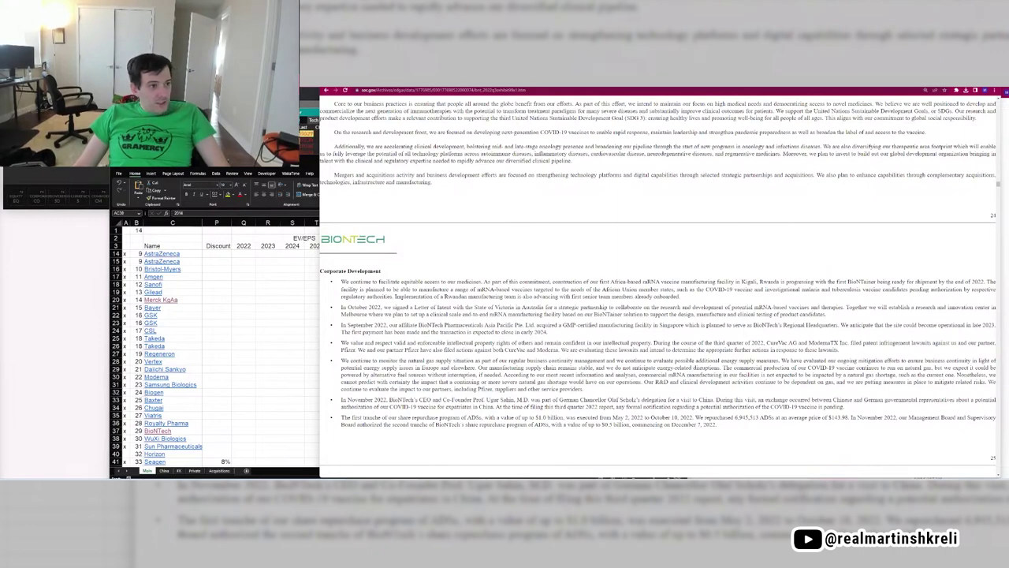
Switch to the hedge fund spreadsheet and select the Style cell in the Point 72 row.
{"action": "key", "text": "alt+Tab"}
{"action": "left_click", "coordinate": [872, 261]}
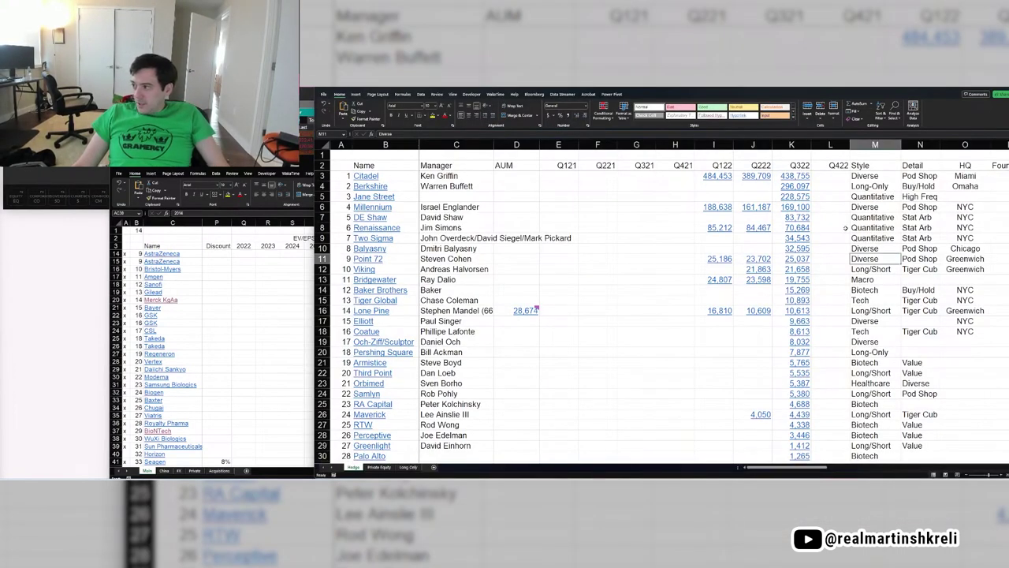
Review the remaining hedge fund columns through CAGR, and follow the Citadel link to open its latest 13F-HR filing.
{"action": "left_click", "coordinate": [834, 210]}
{"action": "key", "text": "Right"}
{"action": "key", "text": "Right"}
{"action": "key", "text": "Right"}
{"action": "key", "text": "Right"}
{"action": "key", "text": "Right"}
{"action": "key", "text": "Right"}
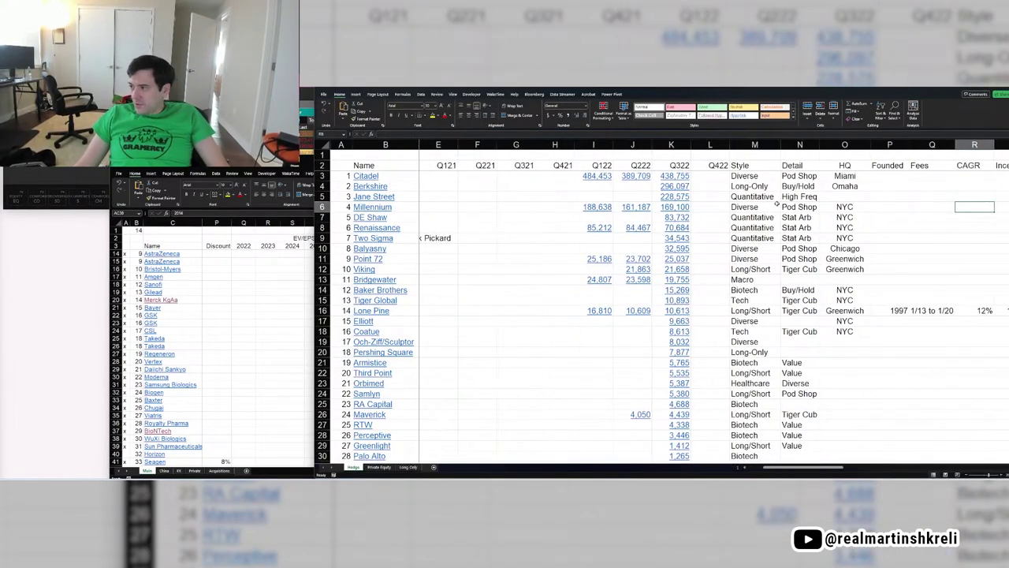
{"action": "left_click", "coordinate": [723, 198]}
{"action": "left_click", "coordinate": [369, 177]}
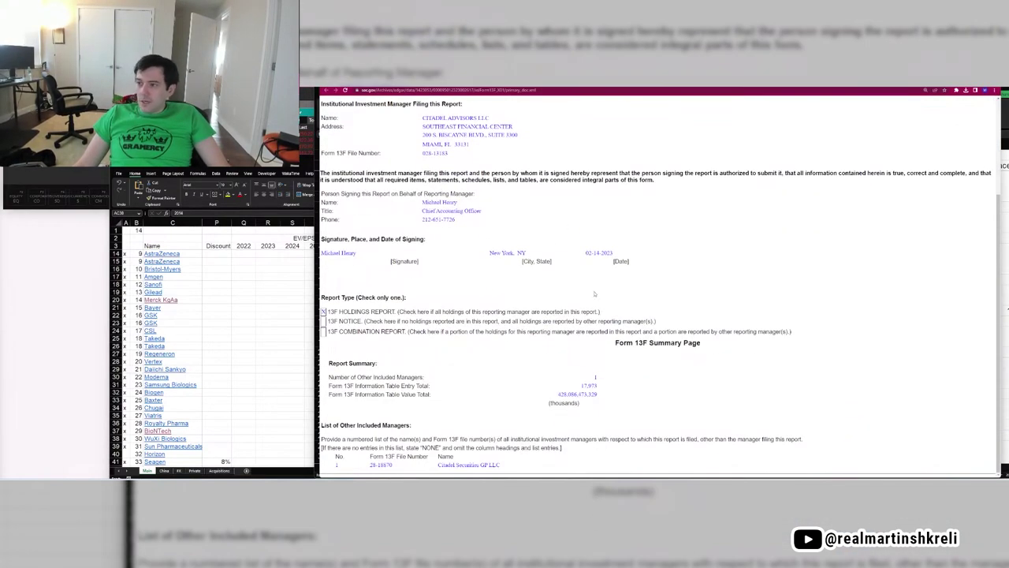
Enter 428086.473329 as Citadel's Q422 value, taken from the value total in its 13F summary.
{"action": "key", "text": "alt+Tab"}
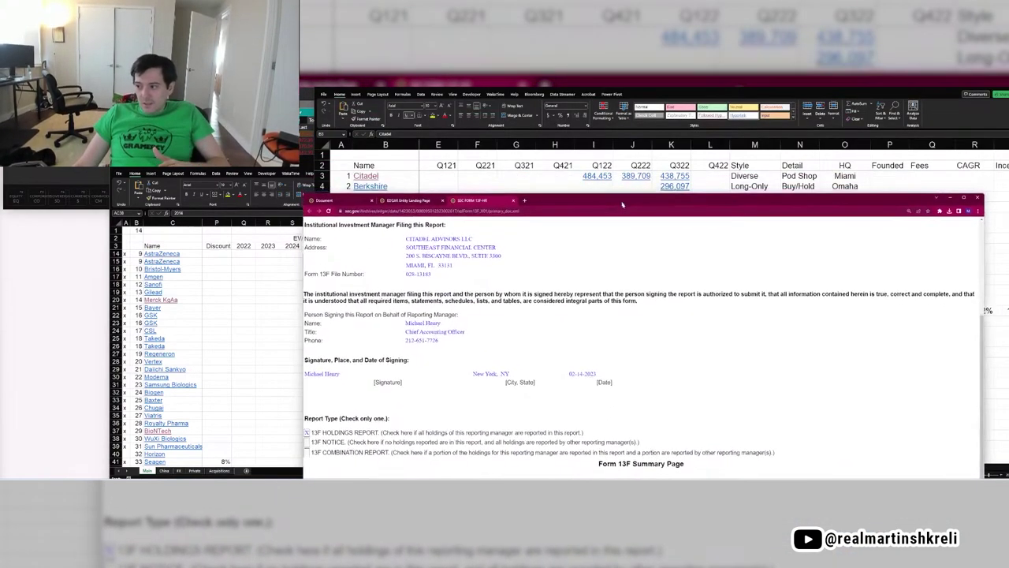
{"action": "left_click", "coordinate": [707, 179]}
{"action": "key", "text": "alt+Tab"}
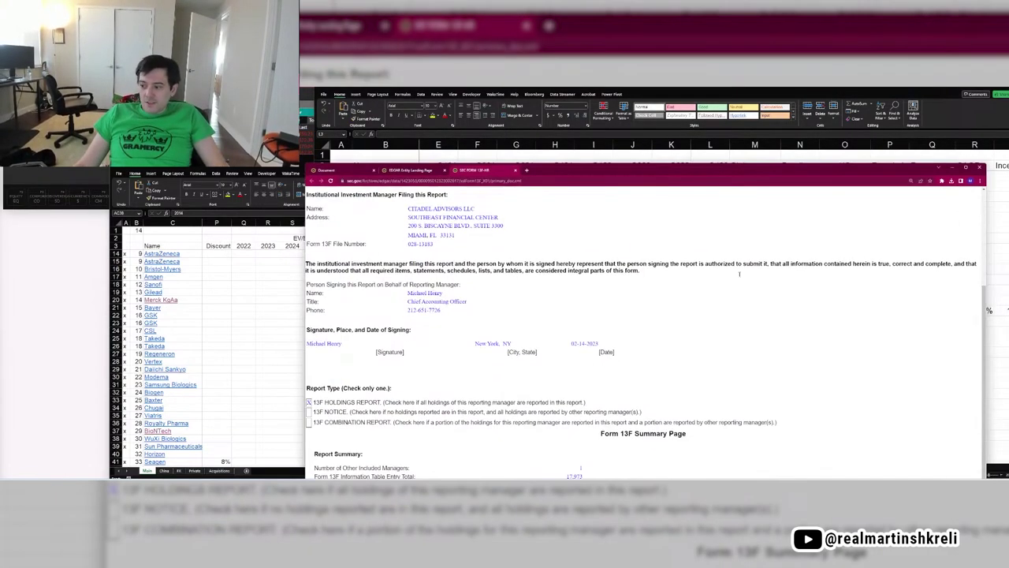
{"action": "key", "text": "alt+Tab"}
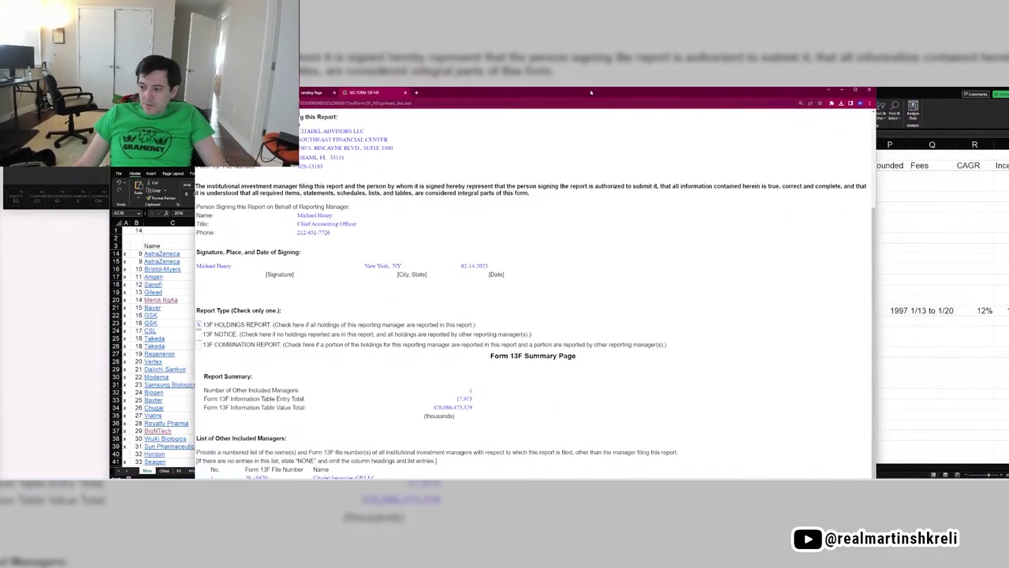
{"action": "key", "text": "alt+Tab"}
{"action": "key", "text": "alt+Tab"}
{"action": "key", "text": "alt+Tab"}
{"action": "key", "text": "alt+Tab"}
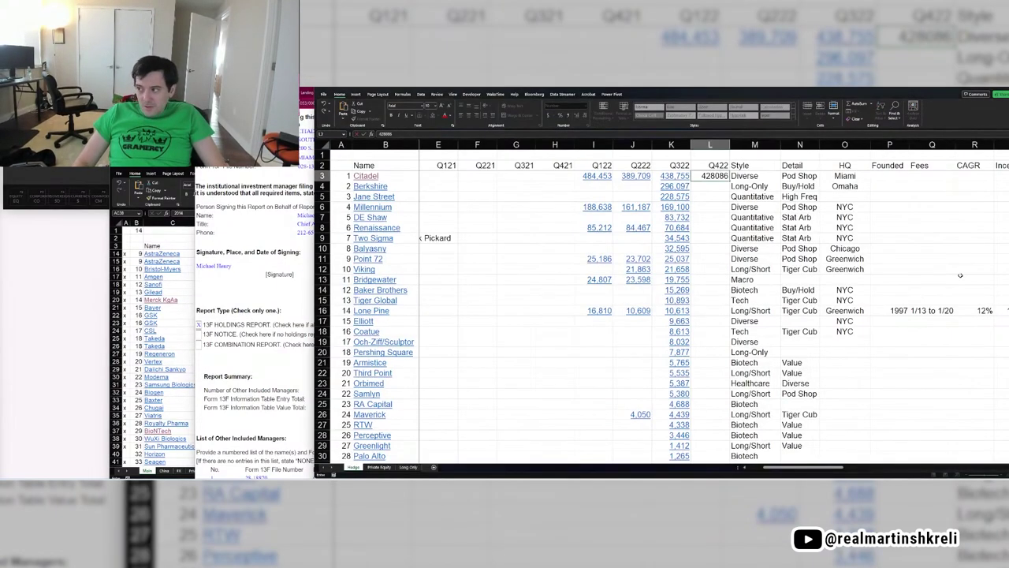
{"action": "key", "text": "alt+Tab"}
{"action": "key", "text": "alt+Tab"}
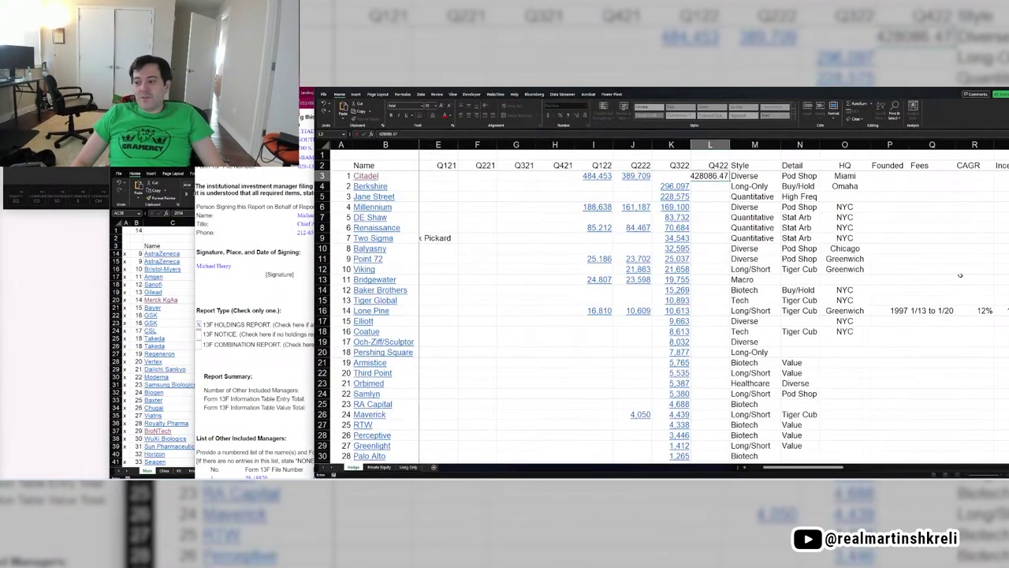
{"action": "key", "text": "alt+Tab"}
{"action": "key", "text": "alt+Tab"}
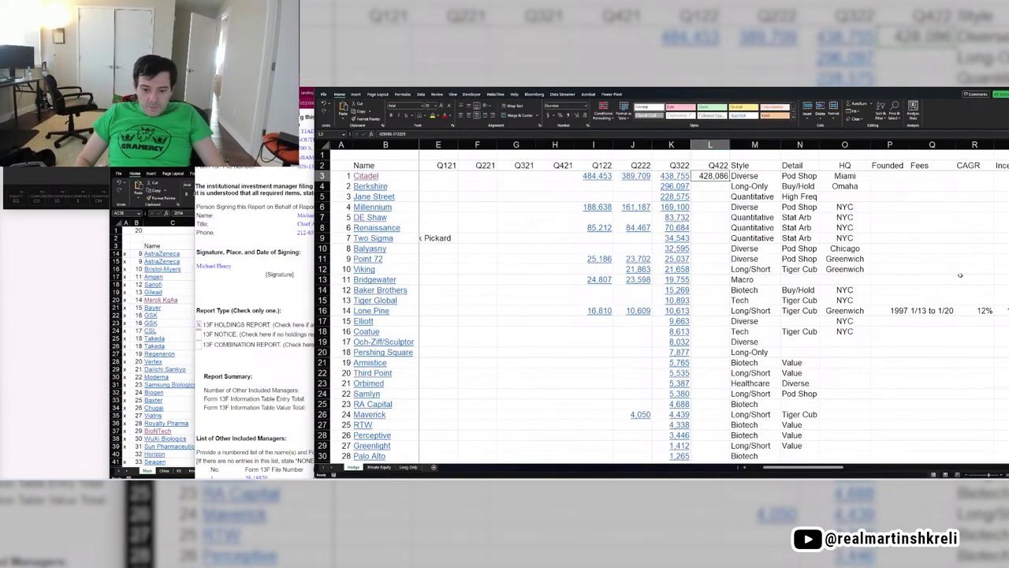
Return to Citadel's EDGAR filings list and open the filing index of the 13F-HR dated 2023-02-14.
{"action": "key", "text": "alt+Tab"}
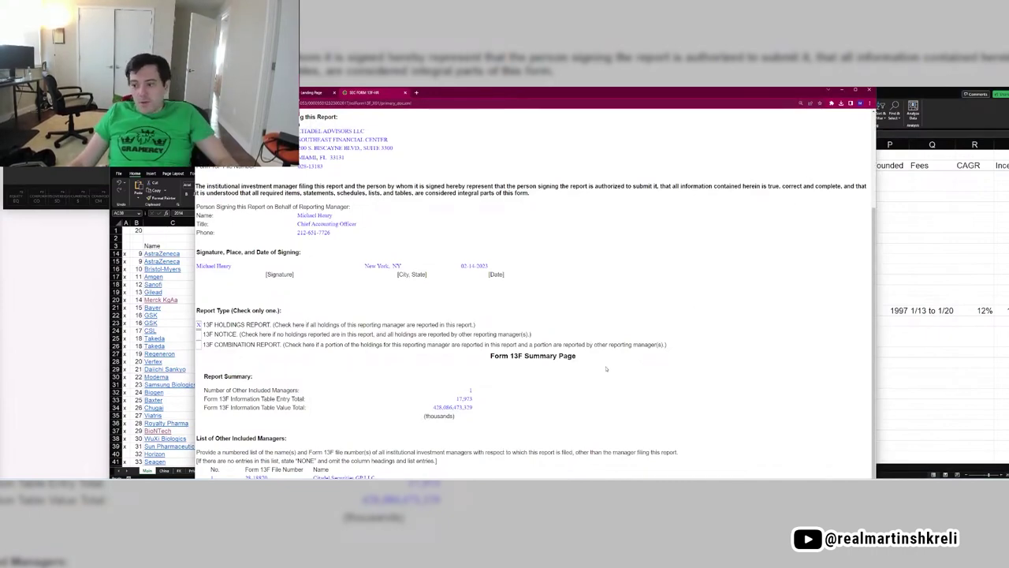
{"action": "left_click_drag", "start_coordinate": [498, 98], "coordinate": [464, 86]}
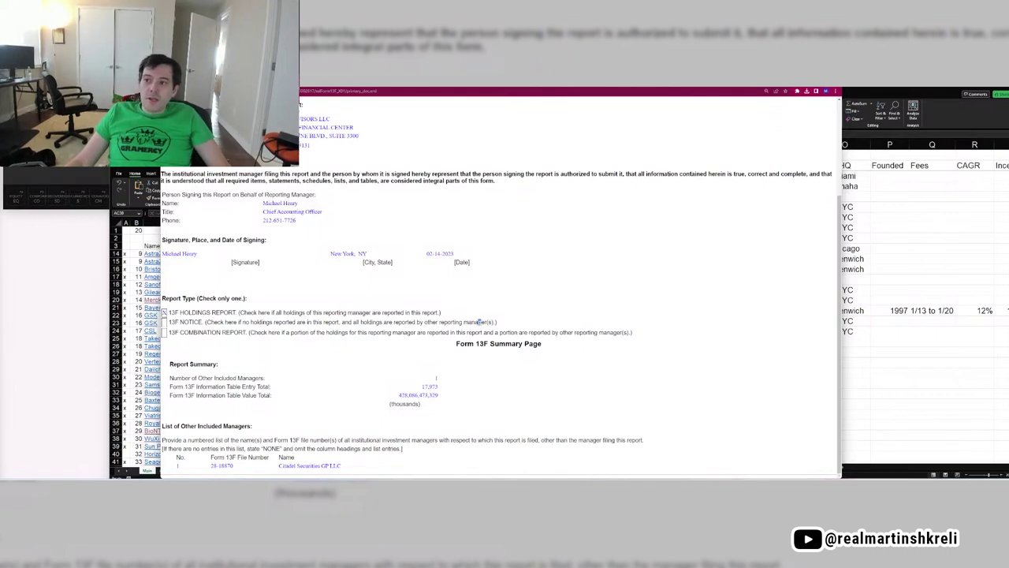
{"action": "key", "text": "alt+Left"}
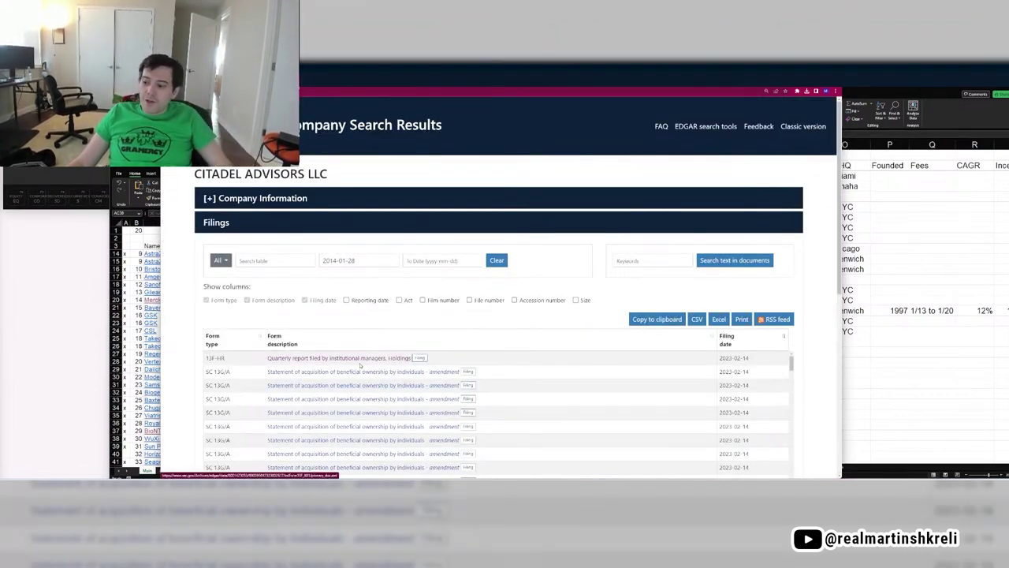
{"action": "left_click", "coordinate": [424, 360]}
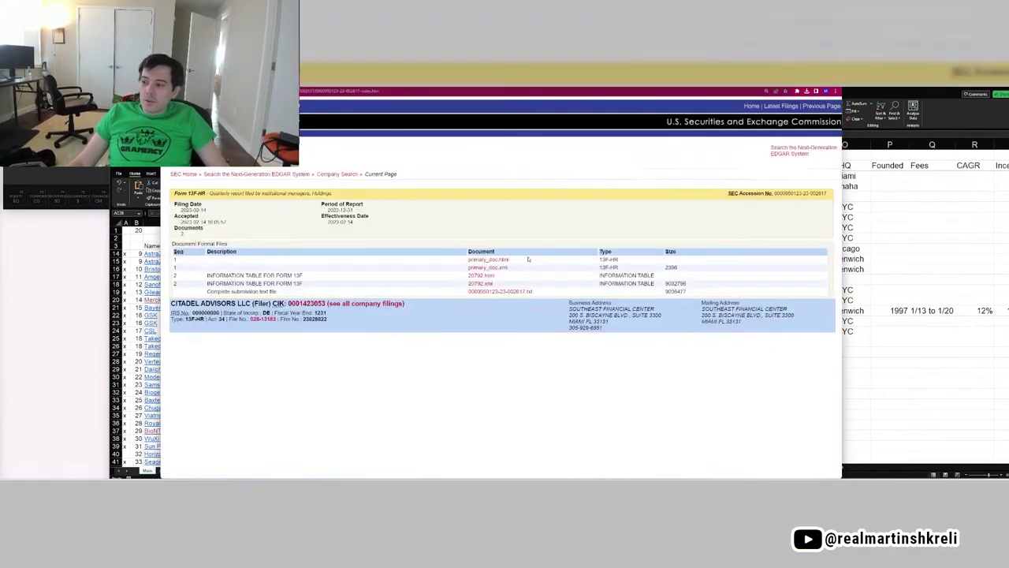
Check the raw XML primary document and the unformatted holdings data of Citadel's filing, returning to the filing index.
{"action": "left_click", "coordinate": [501, 269]}
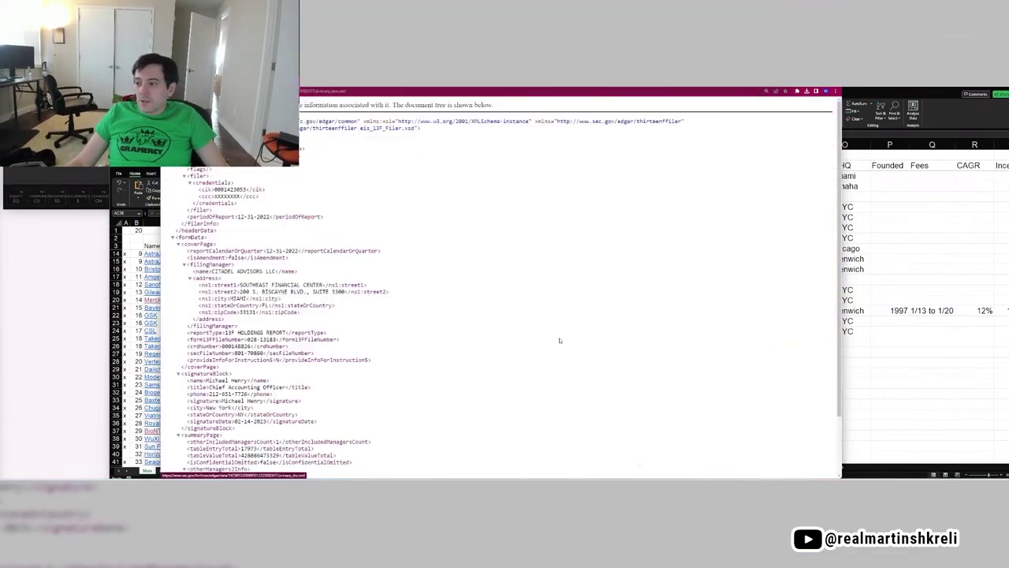
{"action": "scroll", "coordinate": [568, 428], "scroll_direction": "down", "scroll_amount": 2}
{"action": "key", "text": "alt+Left"}
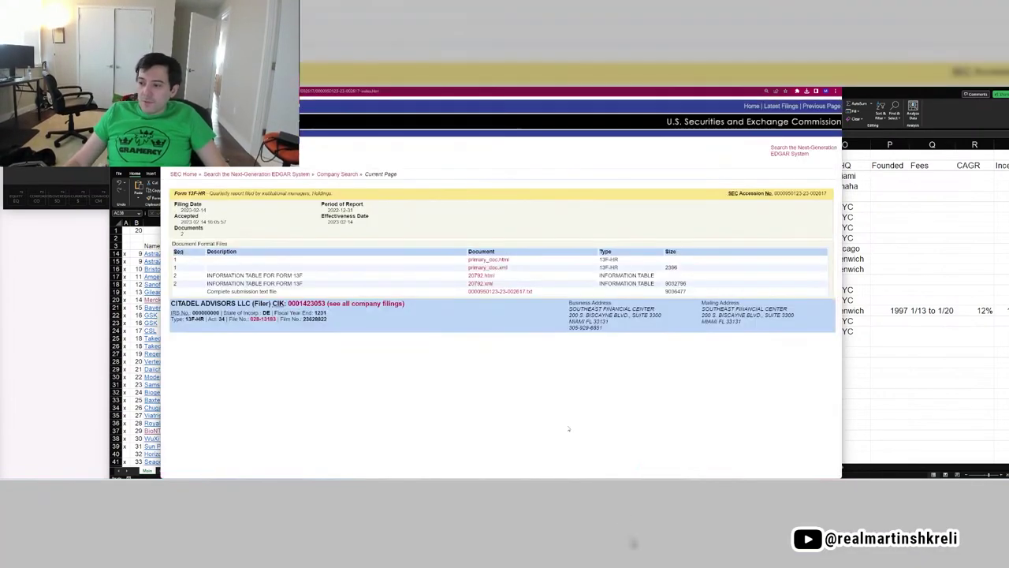
{"action": "left_click", "coordinate": [537, 292]}
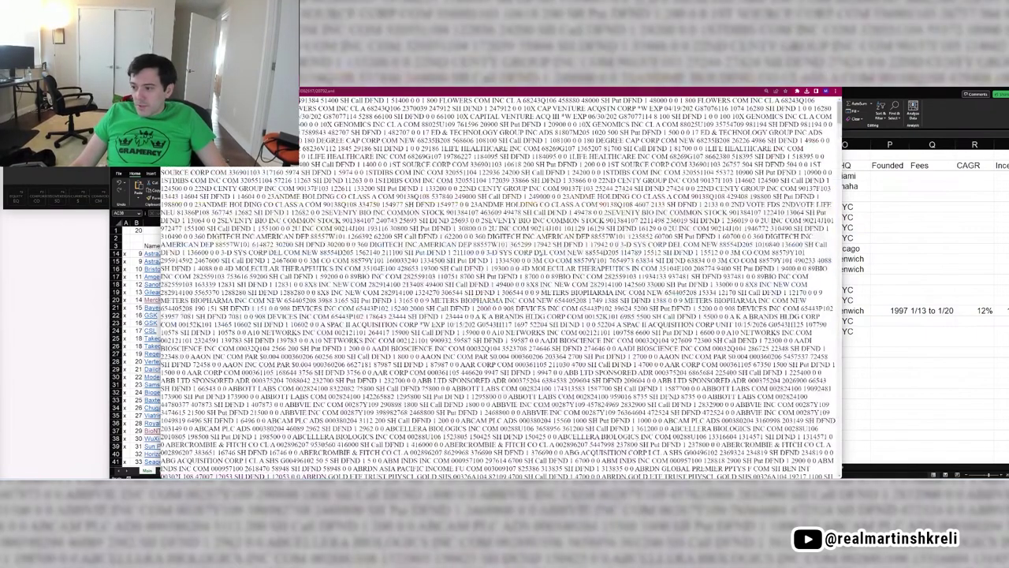
{"action": "key", "text": "alt+Left"}
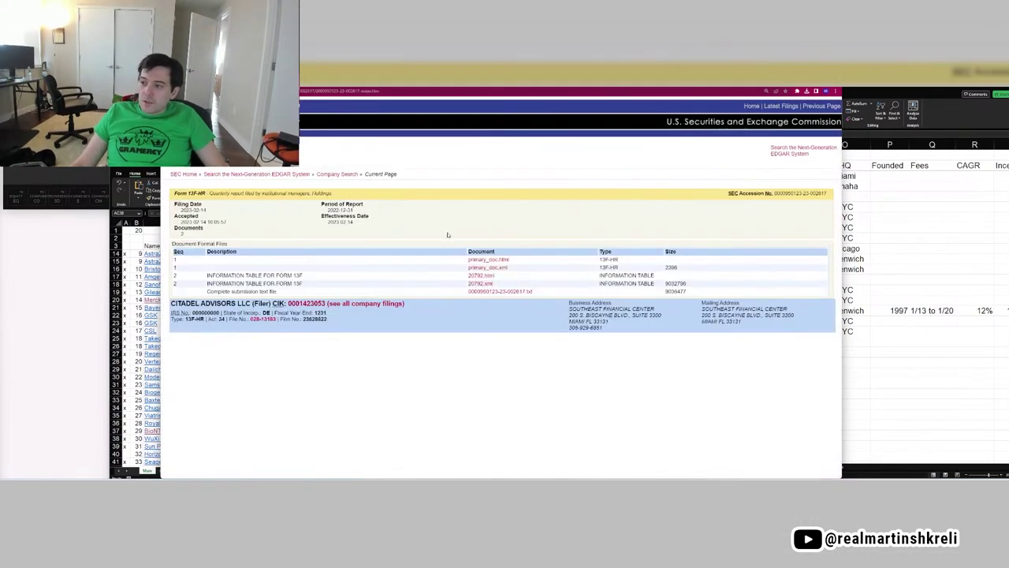
Open the formatted Form 13F information table, skim through its holdings and copy the page's web address.
{"action": "left_click", "coordinate": [497, 276]}
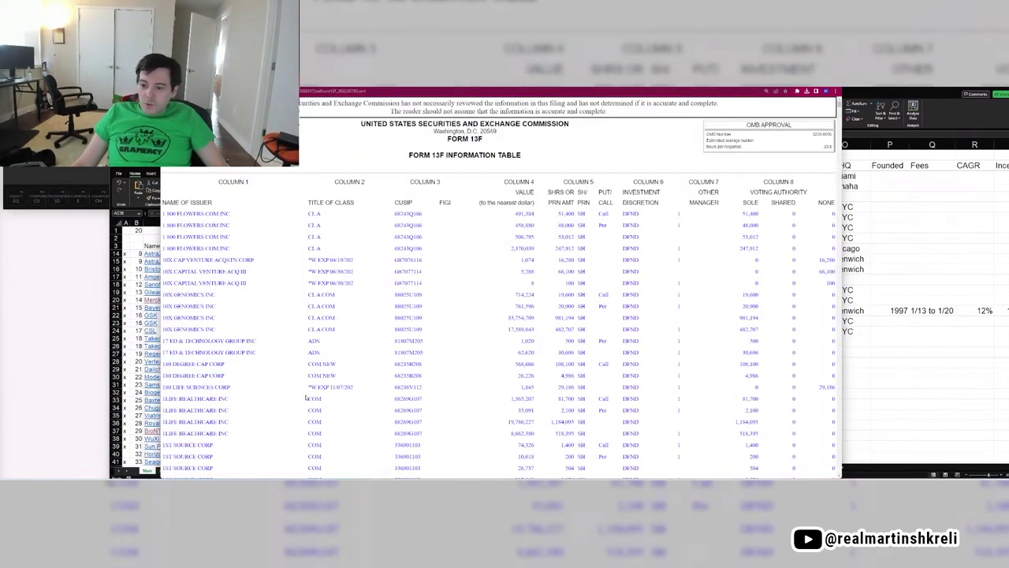
{"action": "left_click_drag", "start_coordinate": [840, 104], "coordinate": [846, 133]}
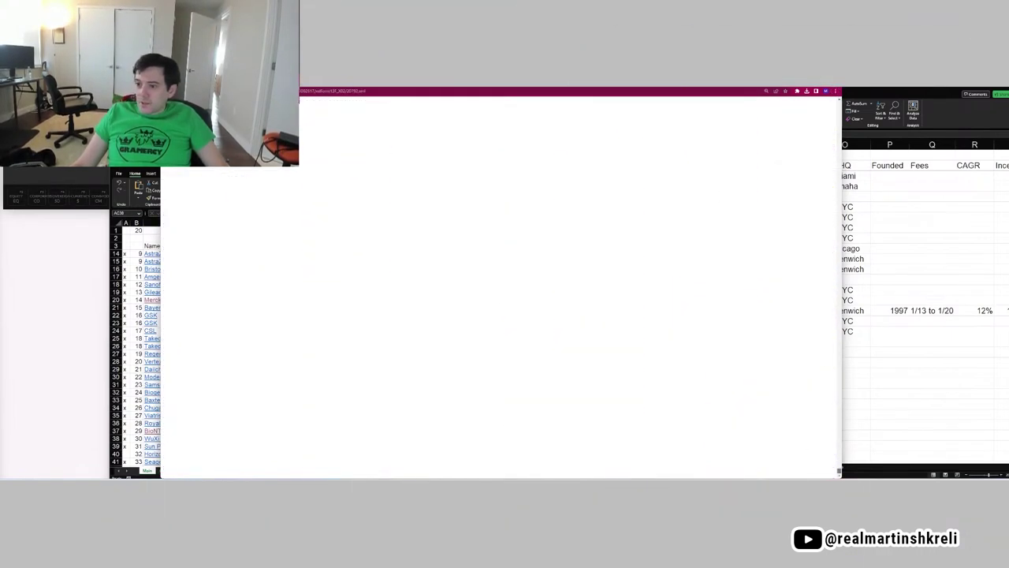
{"action": "left_click_drag", "start_coordinate": [840, 471], "coordinate": [802, 158]}
{"action": "left_click", "coordinate": [347, 91]}
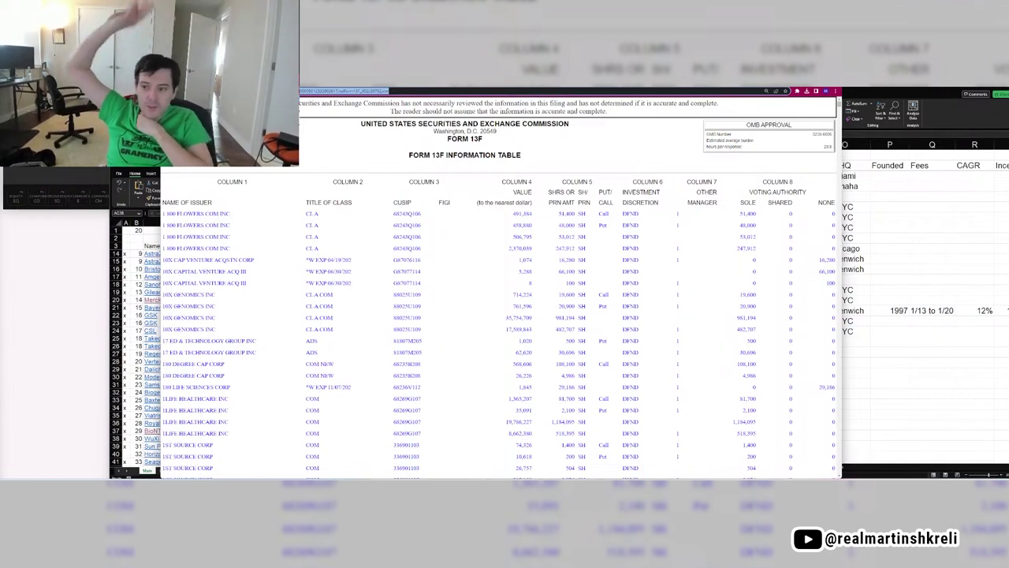
{"action": "left_click", "coordinate": [418, 305]}
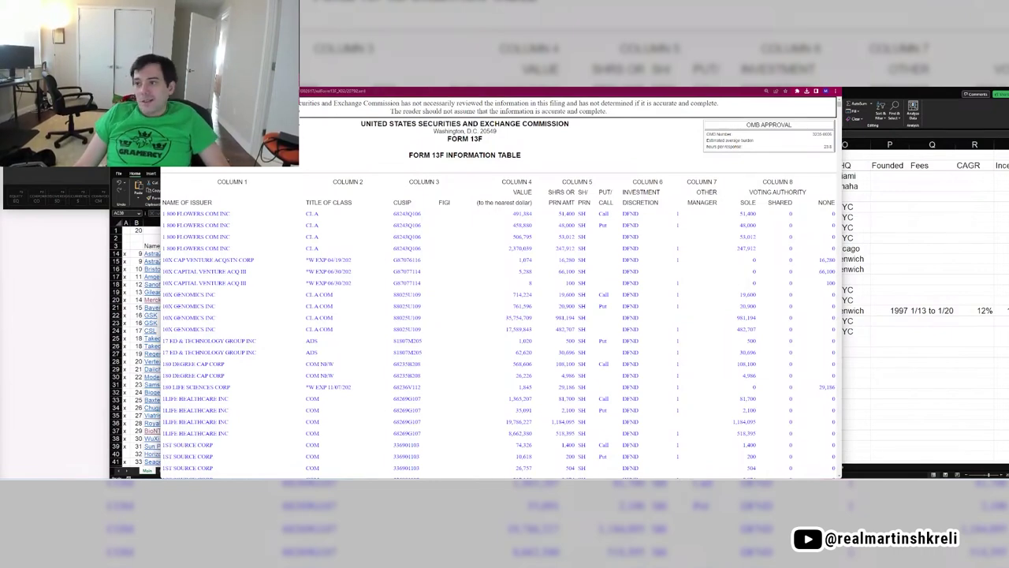
Return to the hedge fund spreadsheet and review the Citadel, Millennium, Balyasny and Point 72 rows and Millennium's Detail entry.
{"action": "key", "text": "ctrl+w"}
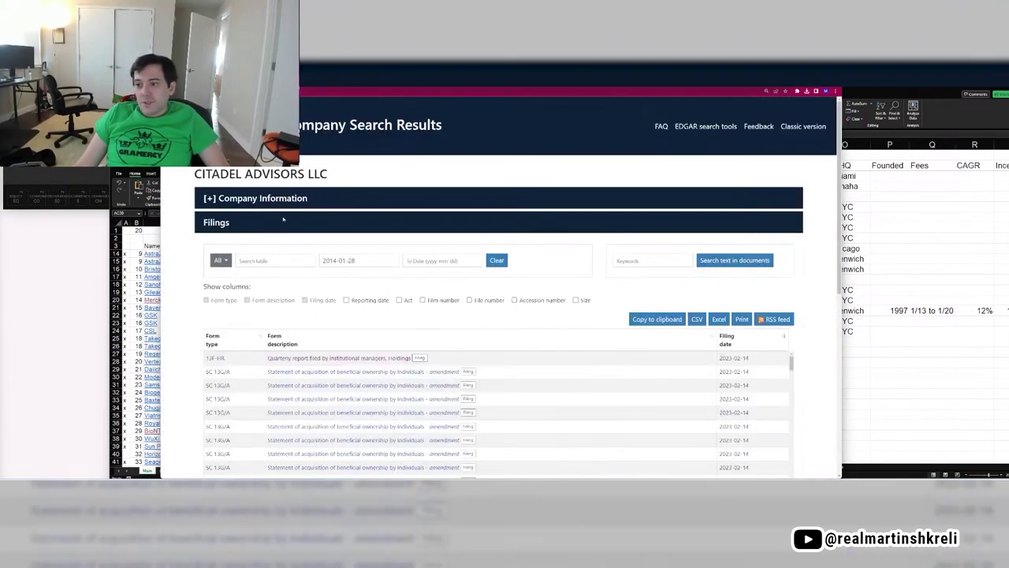
{"action": "left_click_drag", "start_coordinate": [195, 173], "coordinate": [350, 181]}
{"action": "key", "text": "alt+Tab"}
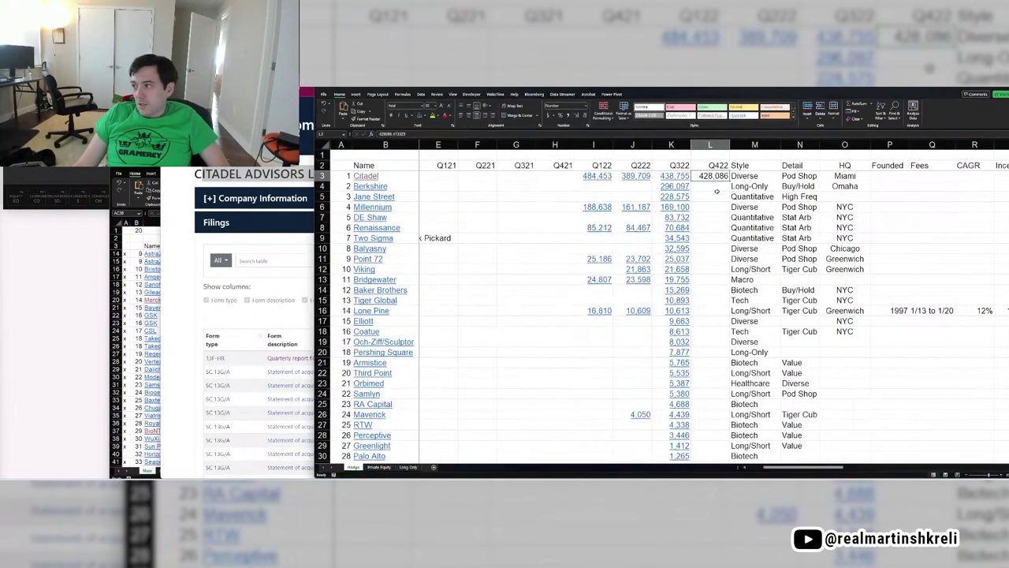
{"action": "left_click", "coordinate": [400, 182]}
{"action": "left_click", "coordinate": [400, 178]}
{"action": "left_click_drag", "start_coordinate": [395, 208], "coordinate": [343, 206]}
{"action": "left_click_drag", "start_coordinate": [415, 248], "coordinate": [394, 259]}
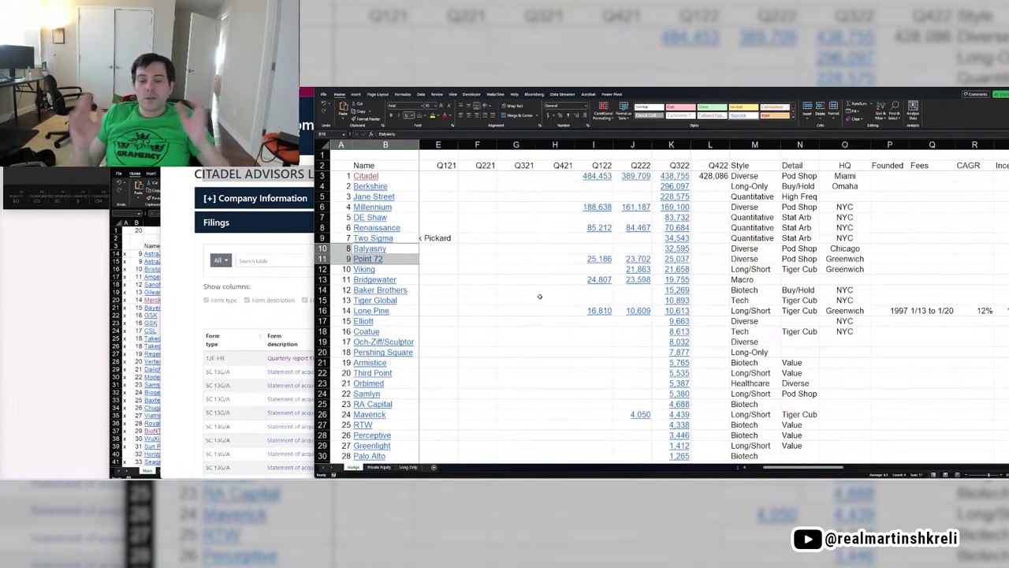
{"action": "left_click", "coordinate": [802, 206]}
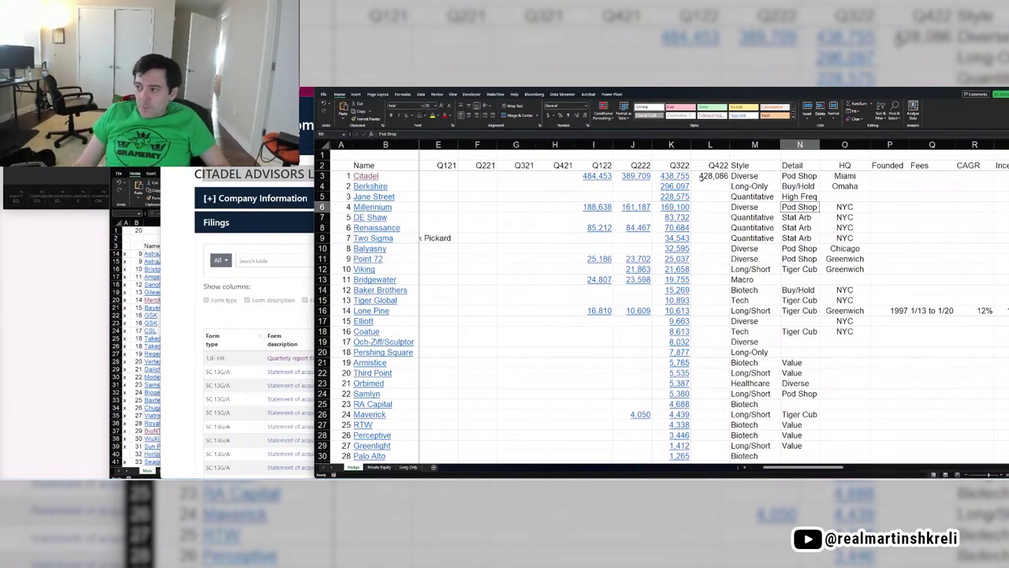
Hyperlink Citadel's Q422 value to the copied 13F page address.
{"action": "left_click", "coordinate": [708, 177]}
{"action": "key", "text": "ctrl+k"}
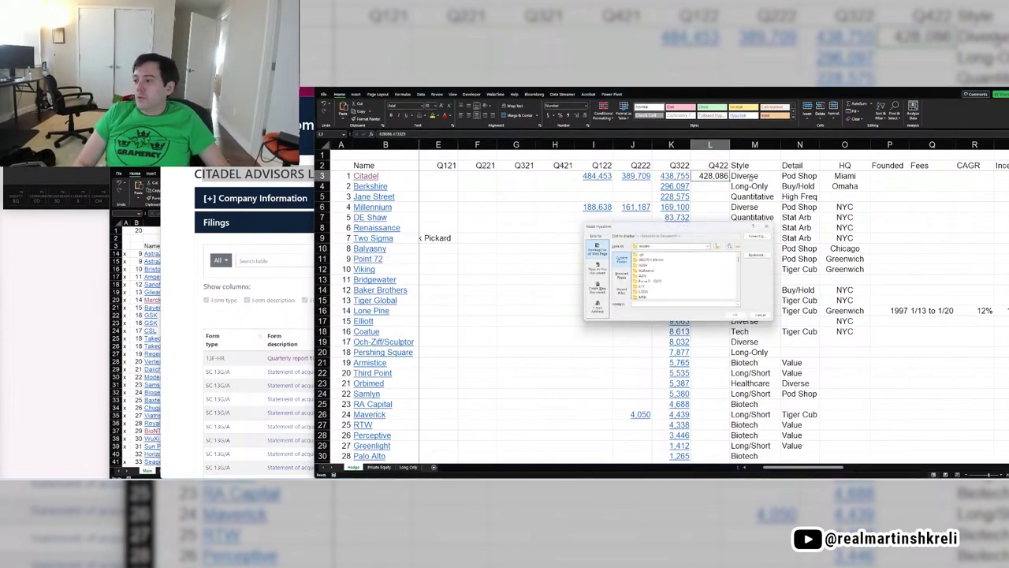
{"action": "key", "text": "ctrl+v"}
{"action": "key", "text": "Return"}
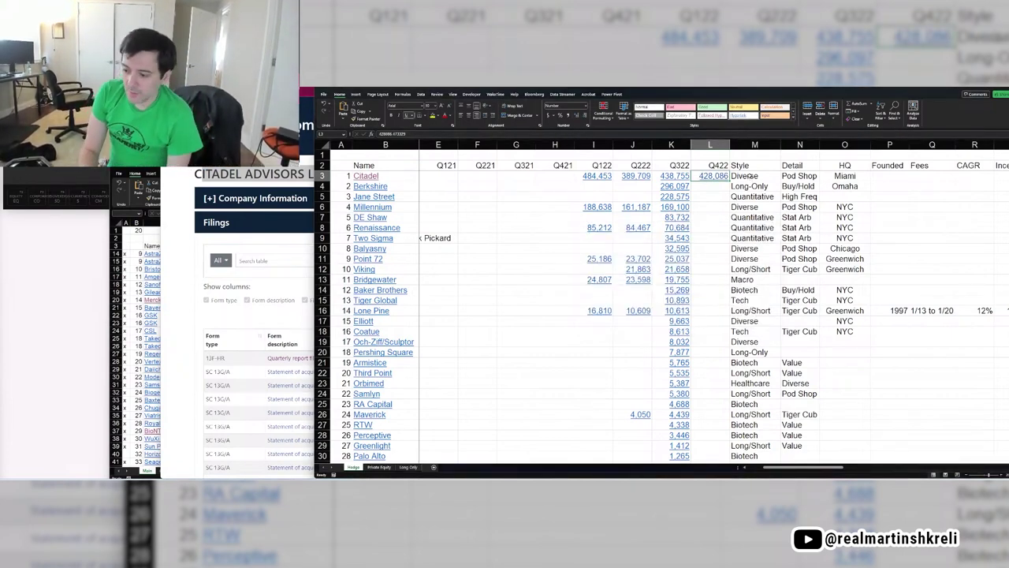
Examine the Samlyn row across its quarterly, Style and Detail cells, and select the whole Q422 column.
{"action": "left_click", "coordinate": [773, 393]}
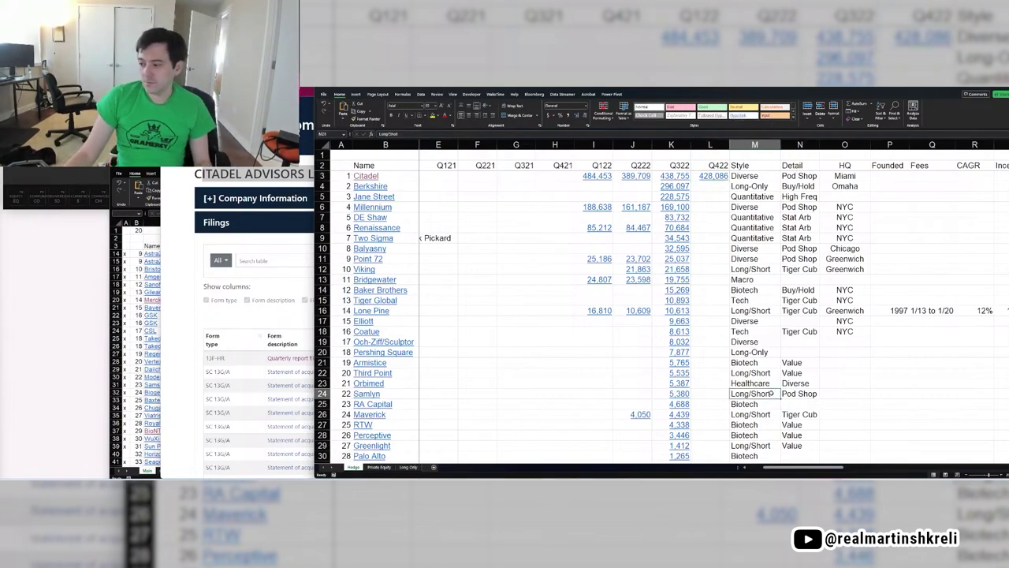
{"action": "key", "text": "shift+space"}
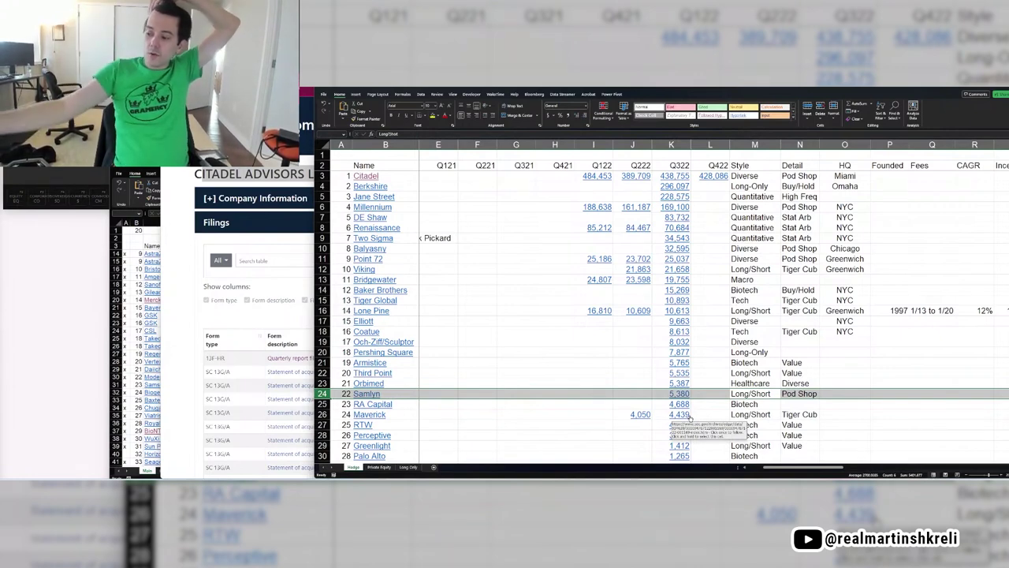
{"action": "left_click", "coordinate": [707, 395]}
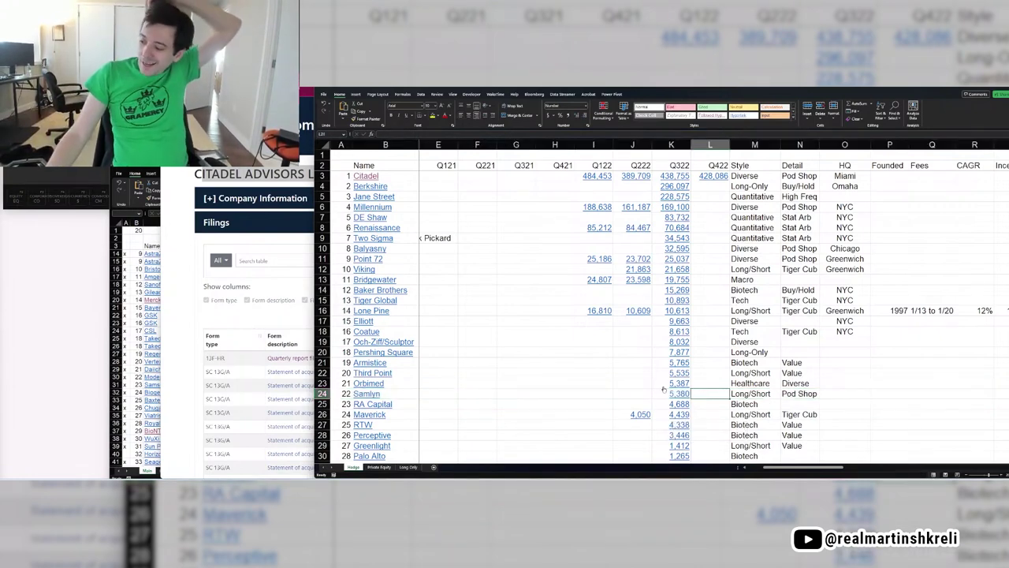
{"action": "left_click_drag", "start_coordinate": [663, 397], "coordinate": [629, 398]}
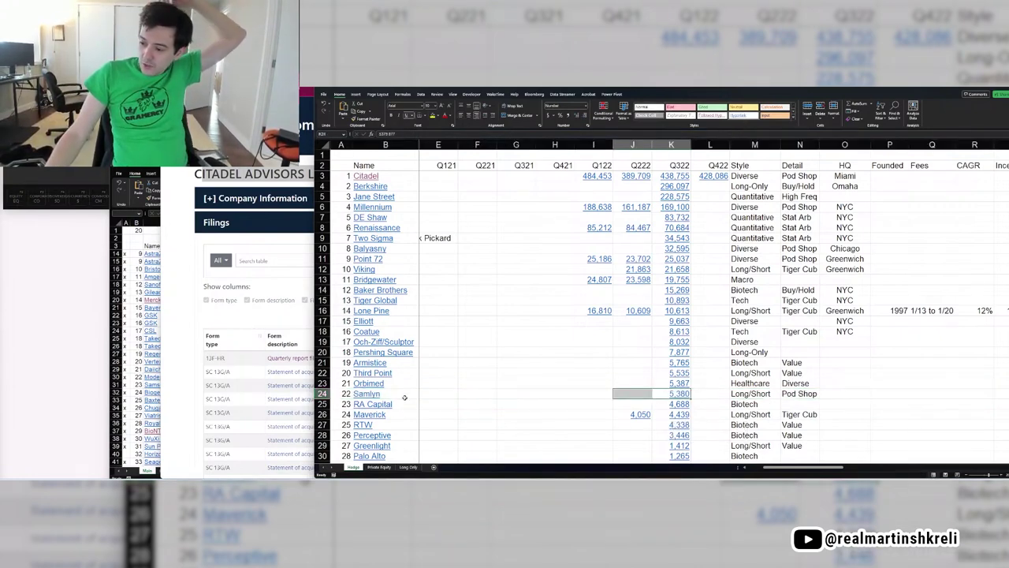
{"action": "left_click_drag", "start_coordinate": [403, 396], "coordinate": [989, 403]}
{"action": "left_click", "coordinate": [694, 395]}
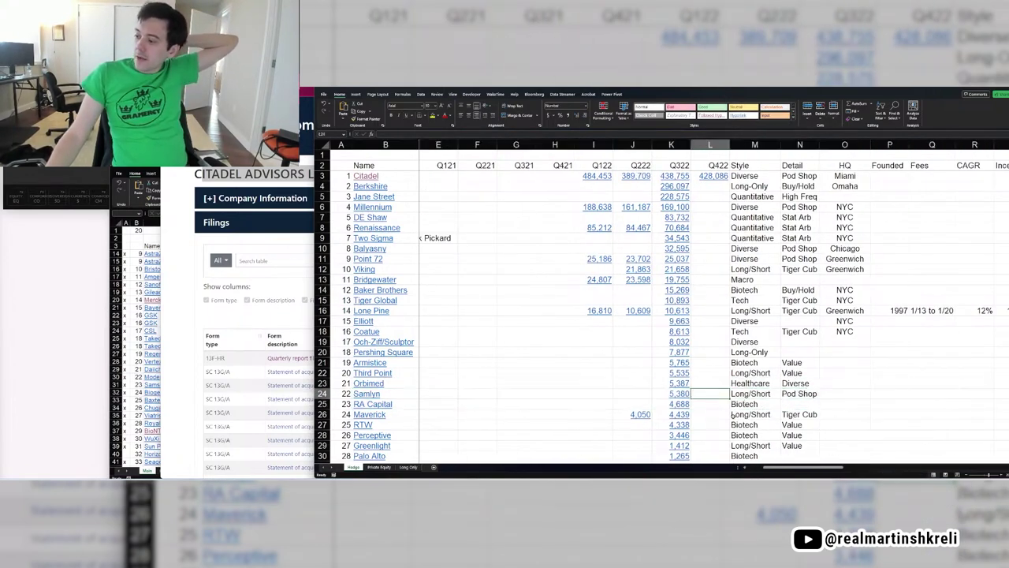
{"action": "left_click_drag", "start_coordinate": [692, 396], "coordinate": [680, 395]}
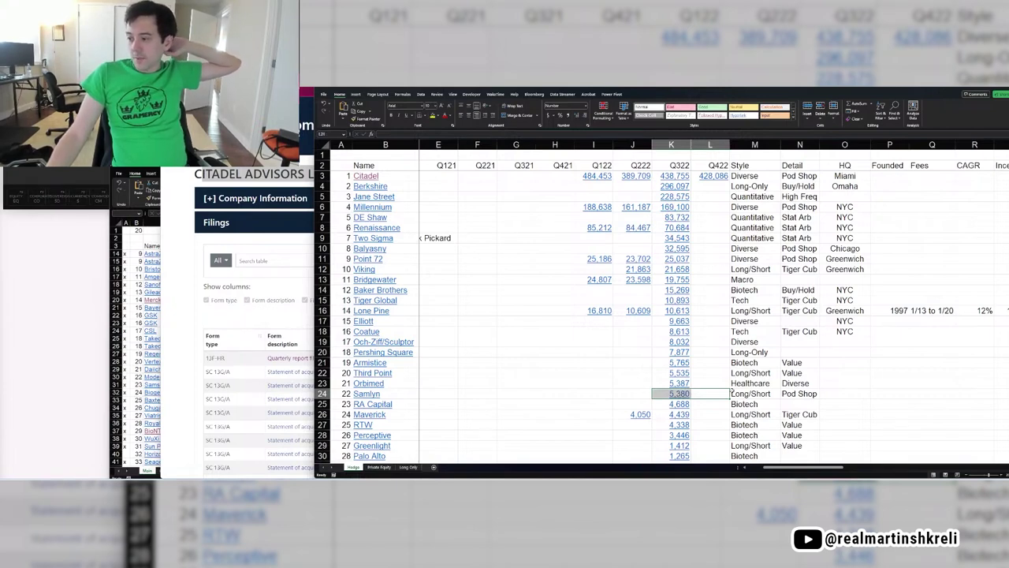
{"action": "left_click", "coordinate": [704, 393]}
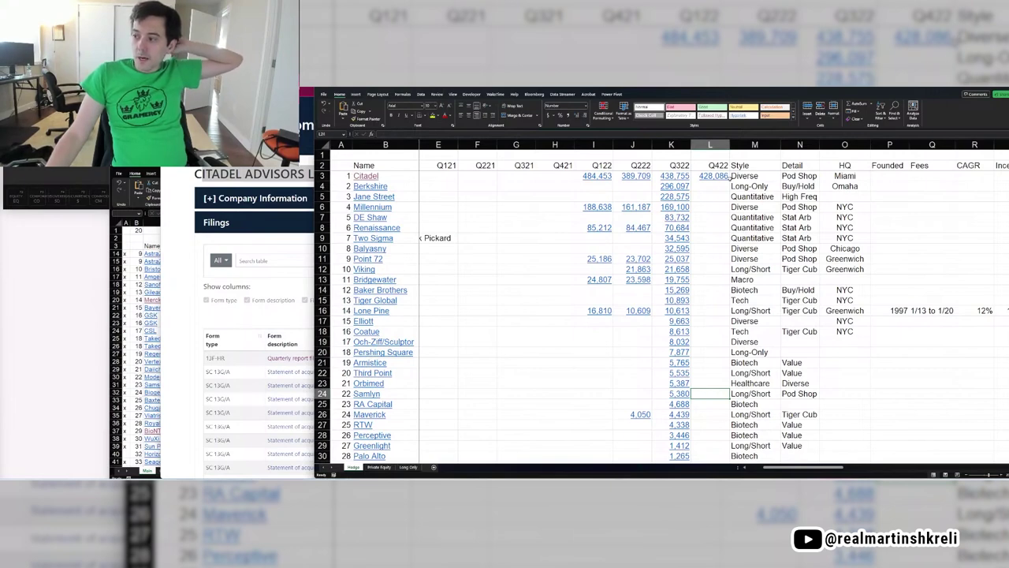
{"action": "mouse_move", "coordinate": [712, 175]}
{"action": "left_mouse_down"}
{"action": "mouse_move", "coordinate": [703, 316]}
{"action": "mouse_move", "coordinate": [714, 167]}
{"action": "mouse_move", "coordinate": [733, 306]}
{"action": "mouse_move", "coordinate": [722, 303]}
{"action": "mouse_move", "coordinate": [712, 338]}
{"action": "left_mouse_up"}
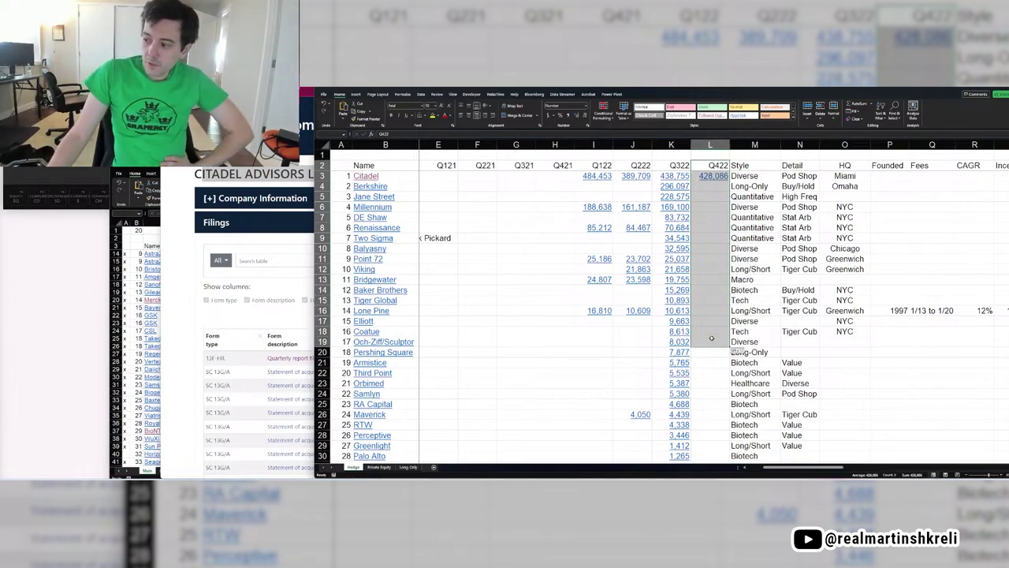
{"action": "left_click", "coordinate": [710, 144]}
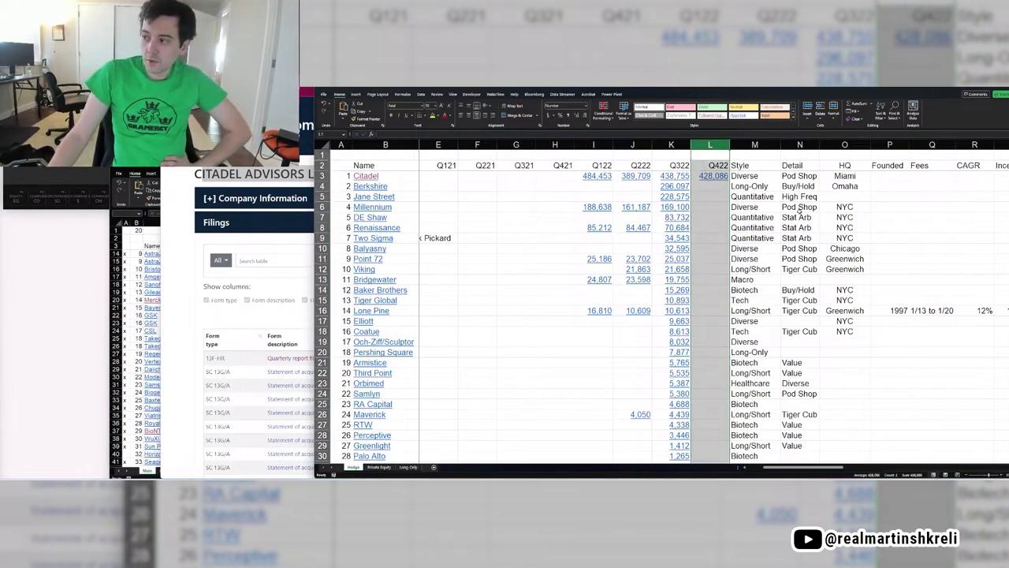
Review the Q422 column, the Style and Detail columns, and the Millennium, Balyasny and Point 72 names in the hedge fund list.
{"action": "left_click_drag", "start_coordinate": [709, 164], "coordinate": [711, 418]}
{"action": "left_click_drag", "start_coordinate": [800, 331], "coordinate": [608, 172]}
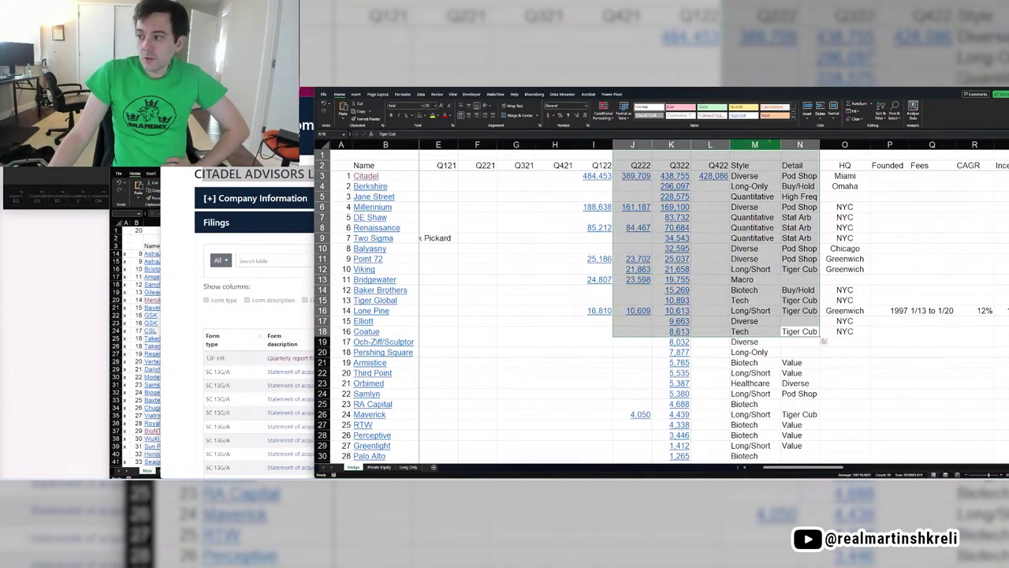
{"action": "left_click", "coordinate": [756, 153]}
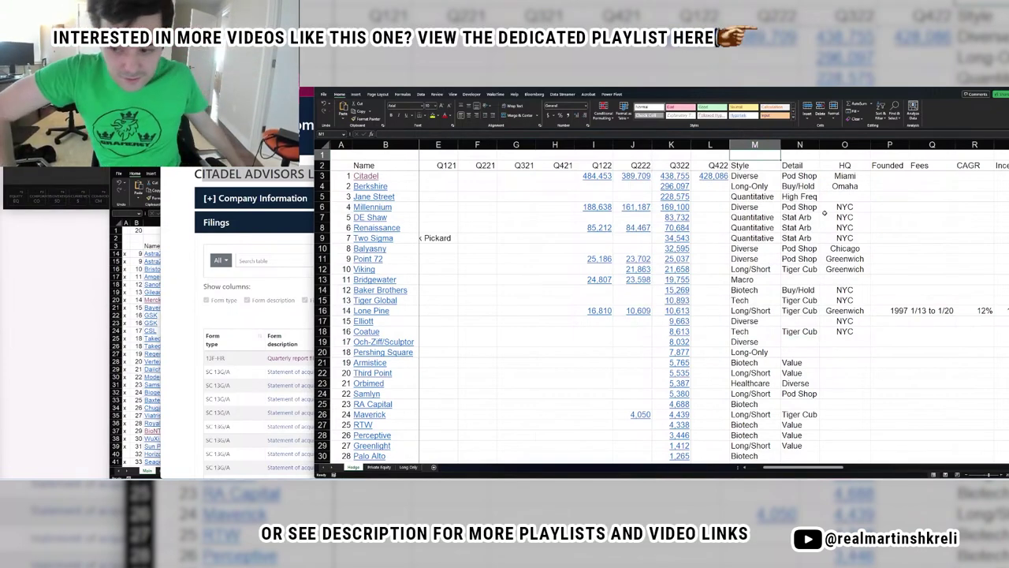
{"action": "key", "text": "Down"}
{"action": "key", "text": "Left"}
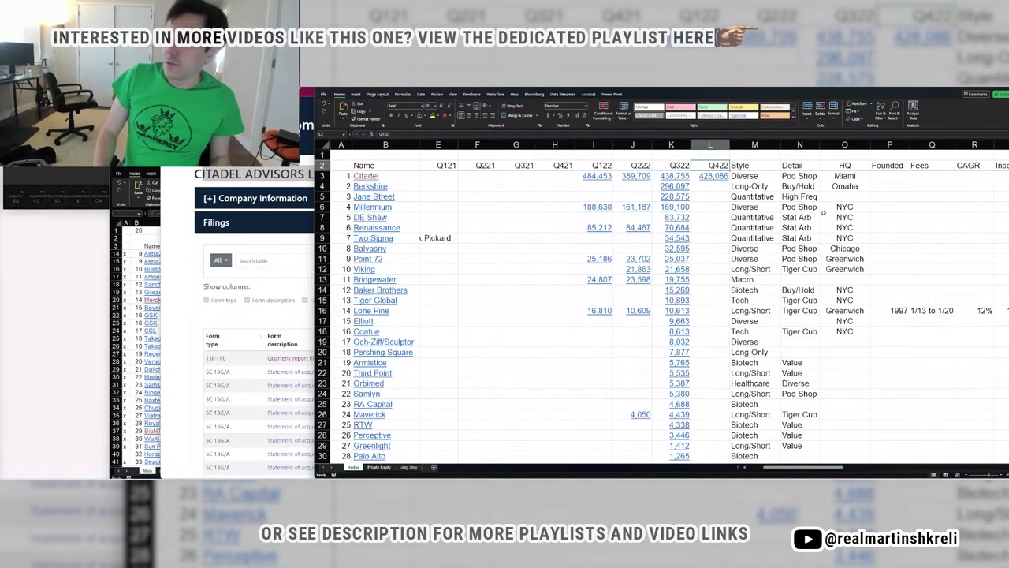
{"action": "left_click", "coordinate": [398, 207]}
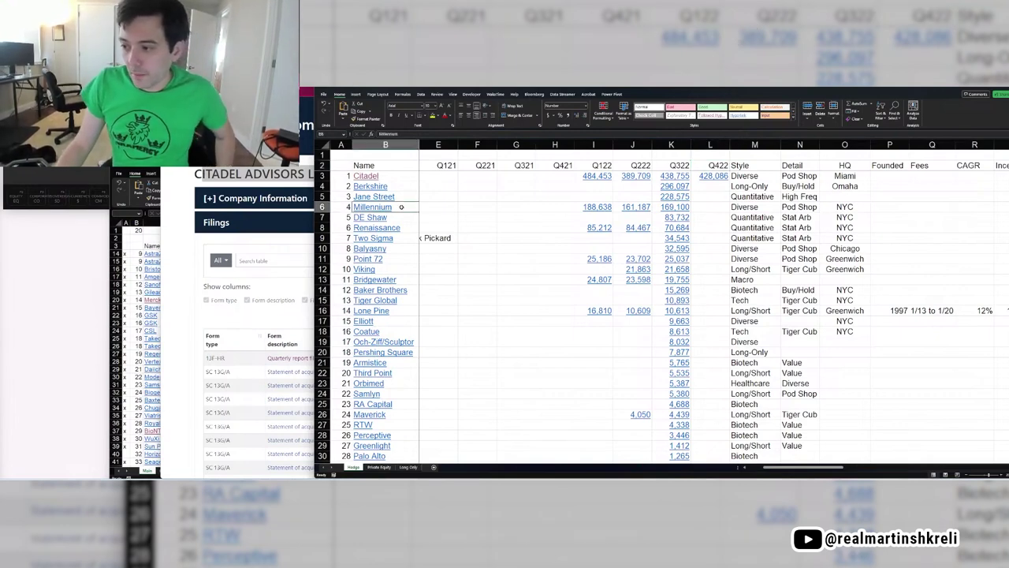
{"action": "left_click", "coordinate": [399, 259]}
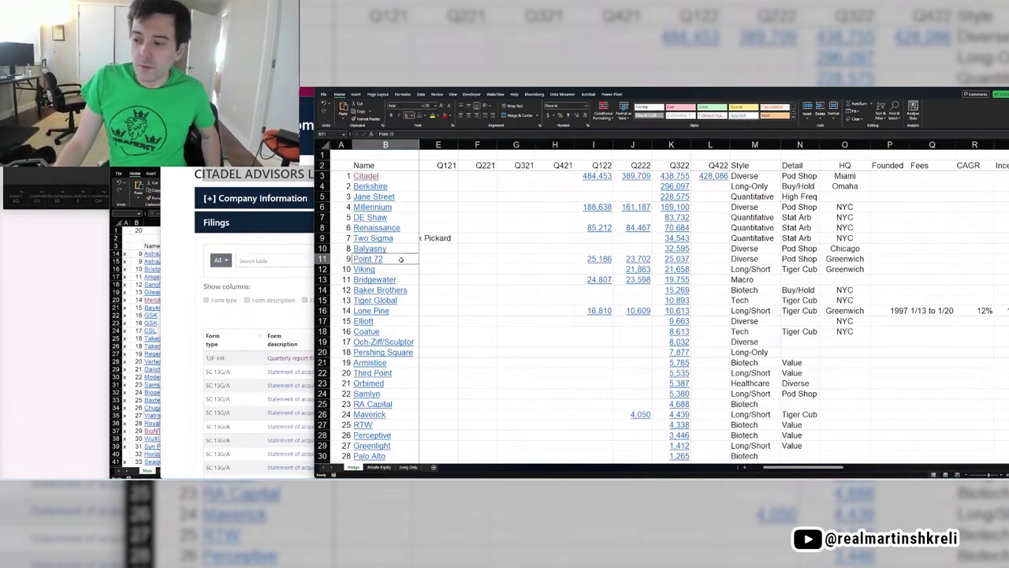
{"action": "left_click_drag", "start_coordinate": [401, 260], "coordinate": [398, 252]}
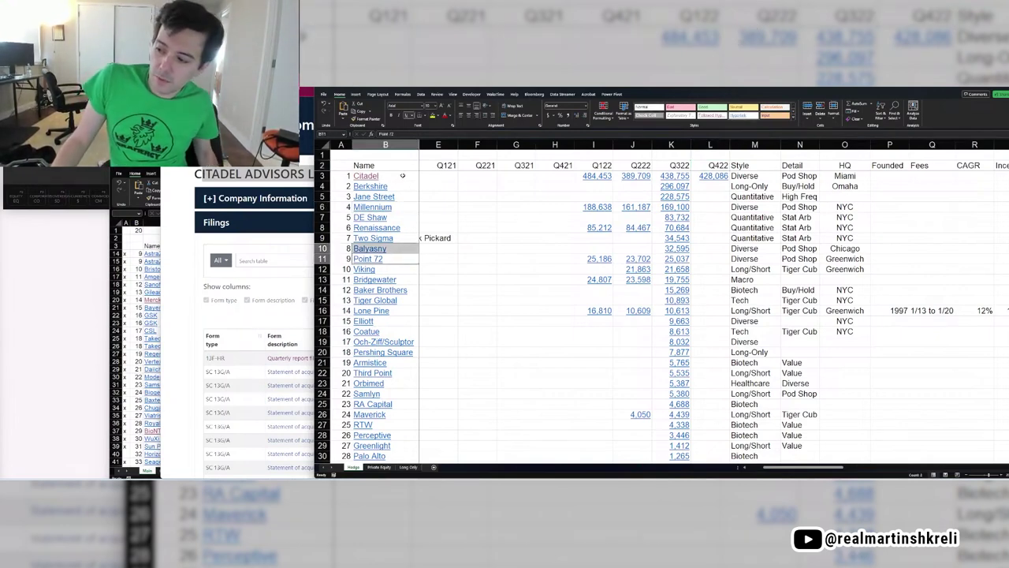
{"action": "left_click", "coordinate": [758, 185]}
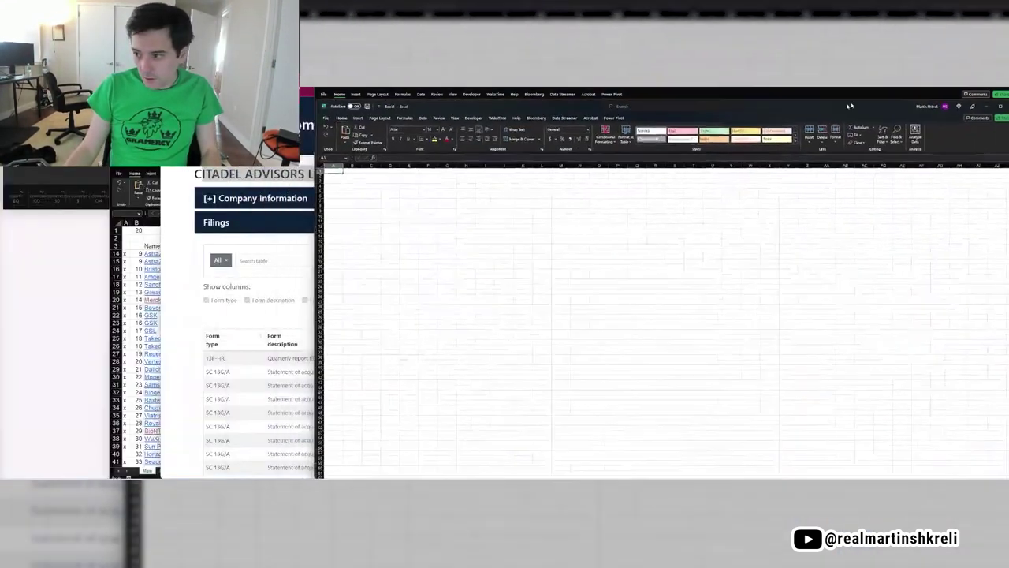
In the blank workbook, enter the manager's first name in C4 with 500 beside it in D4.
{"action": "scroll", "coordinate": [570, 226], "scroll_direction": "up", "scroll_amount": 8}
{"action": "left_click", "coordinate": [480, 233]}
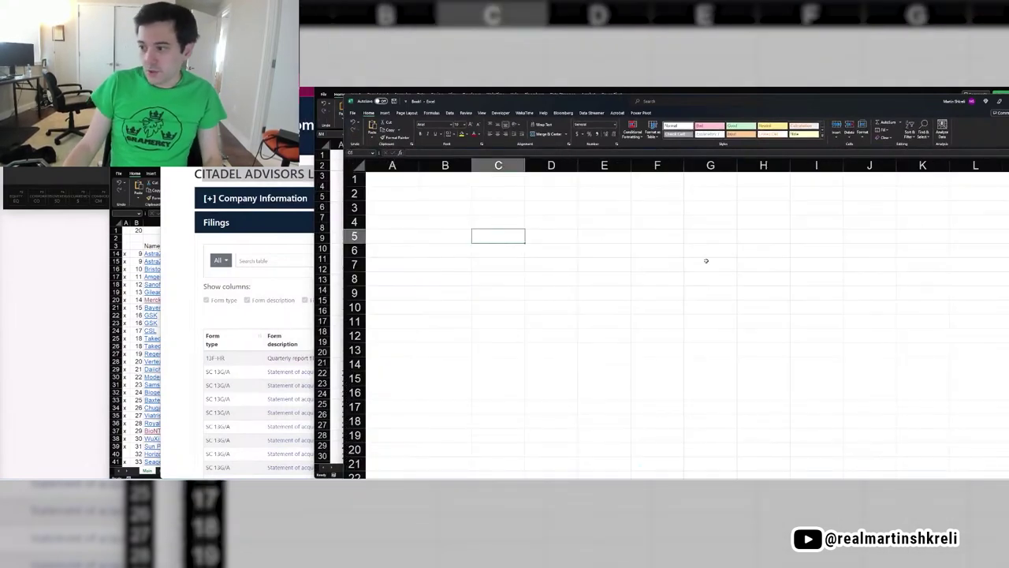
{"action": "key", "text": "Up"}
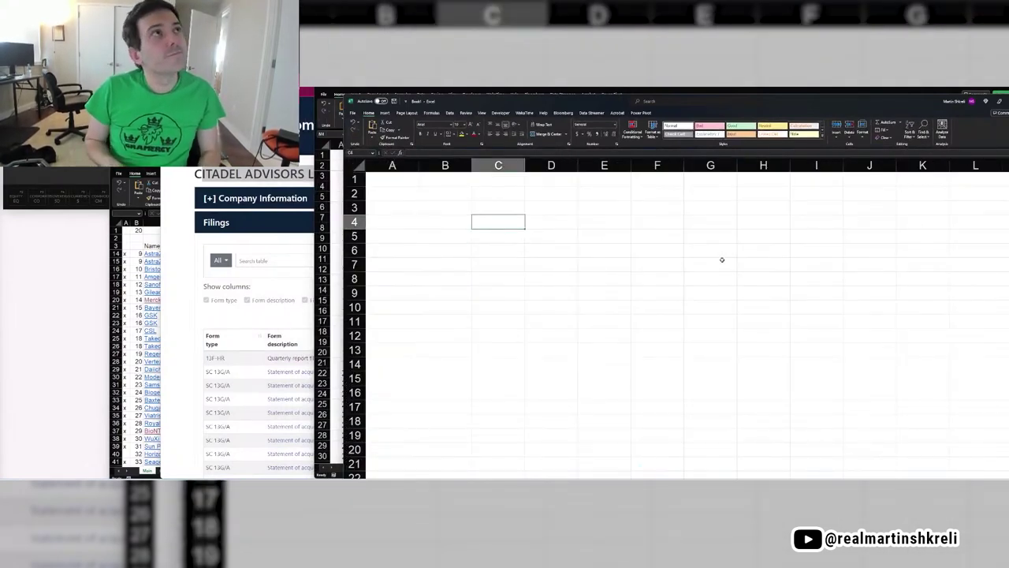
{"action": "type", "text": "Ash"}
{"action": "key", "text": "Tab"}
{"action": "type", "text": "500"}
{"action": "key", "text": "Return"}
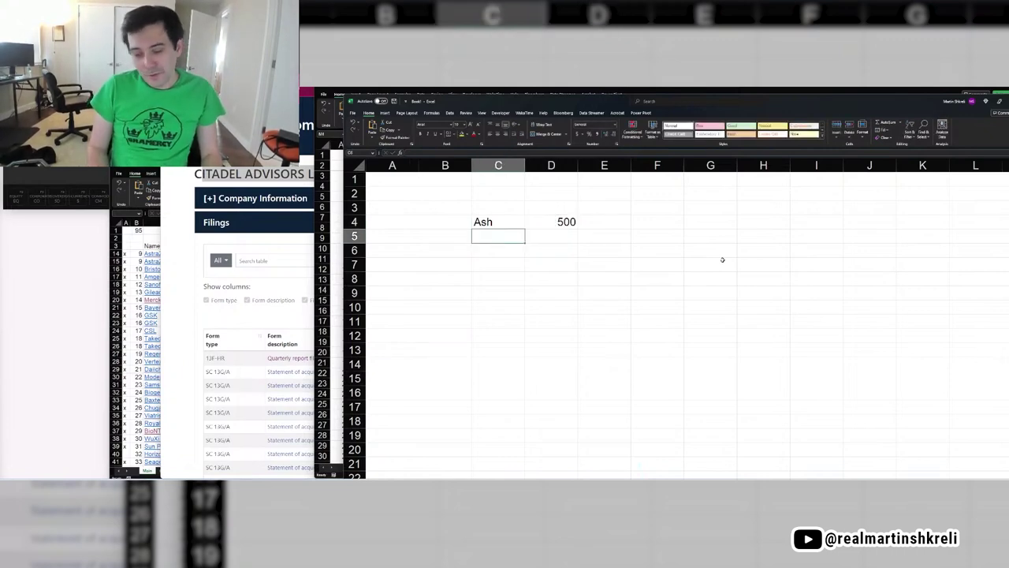
Enter 30% in D5 and multiply D4 by D5 in D6.
{"action": "key", "text": "Right"}
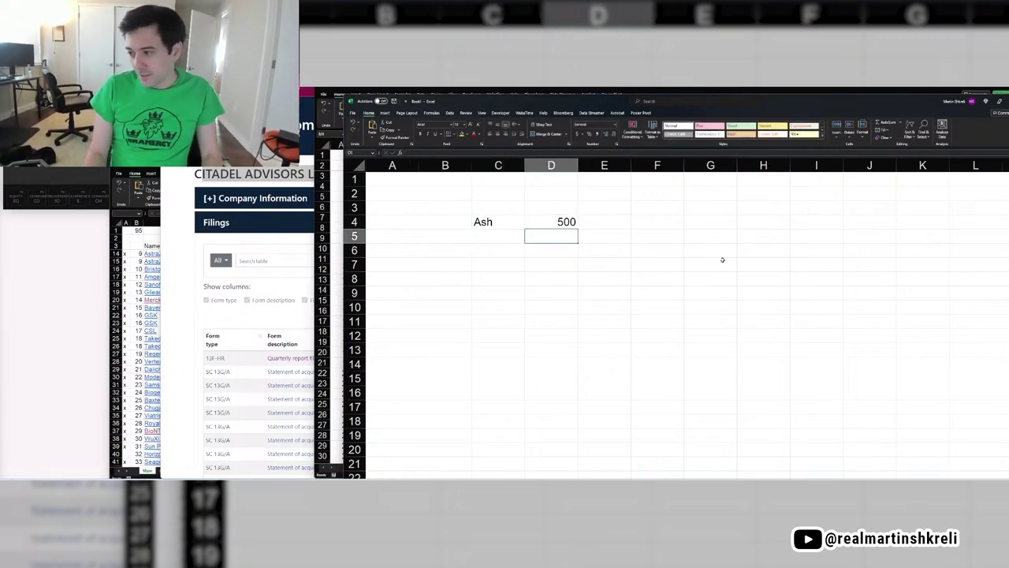
{"action": "type", "text": "30%"}
{"action": "key", "text": "Return"}
{"action": "key", "text": "Right"}
{"action": "type", "text": "=D4*D5"}
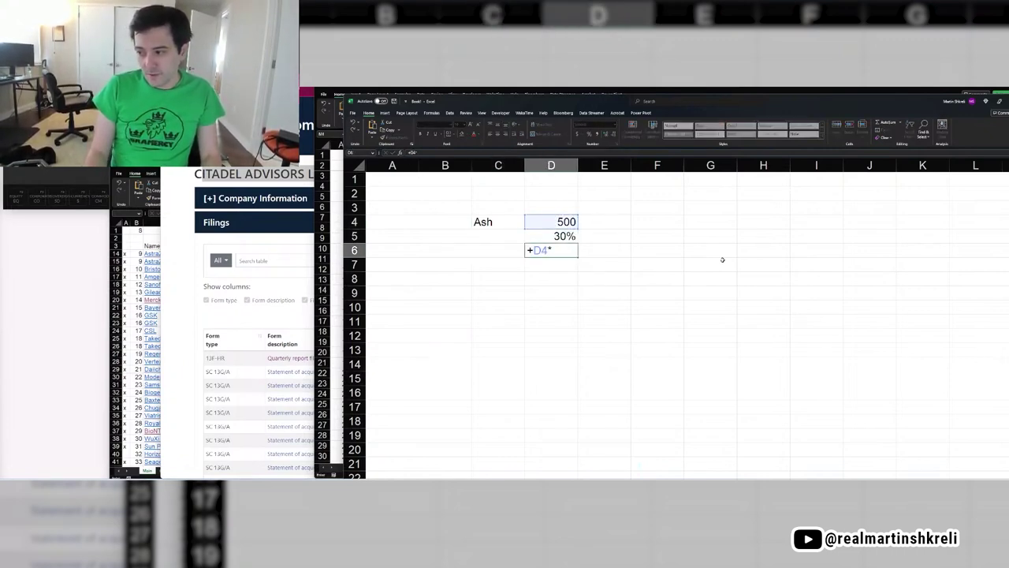
Label C6 as POD SHOP PROFITS and widen column C to fit the text.
{"action": "key", "text": "Left"}
{"action": "type", "text": "CITADLE"}
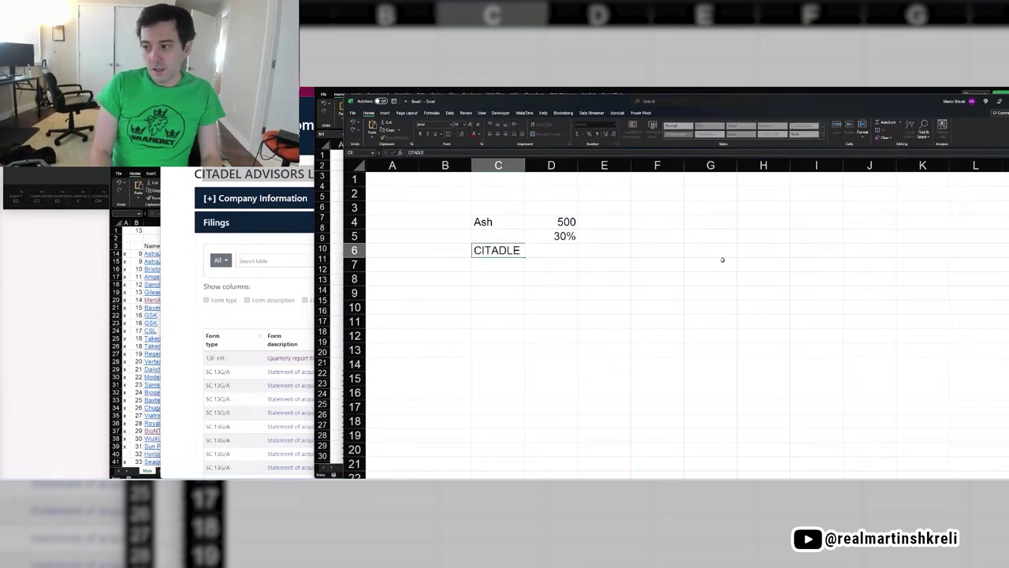
{"action": "key", "text": "Escape"}
{"action": "type", "text": "POD"}
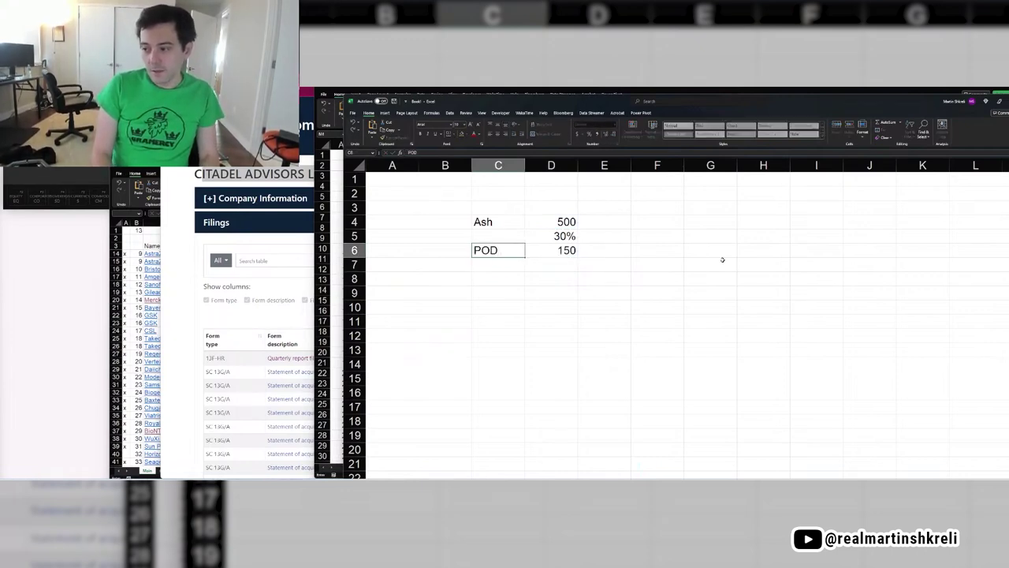
{"action": "type", "text": " SHOP PROFITS"}
{"action": "key", "text": "Return"}
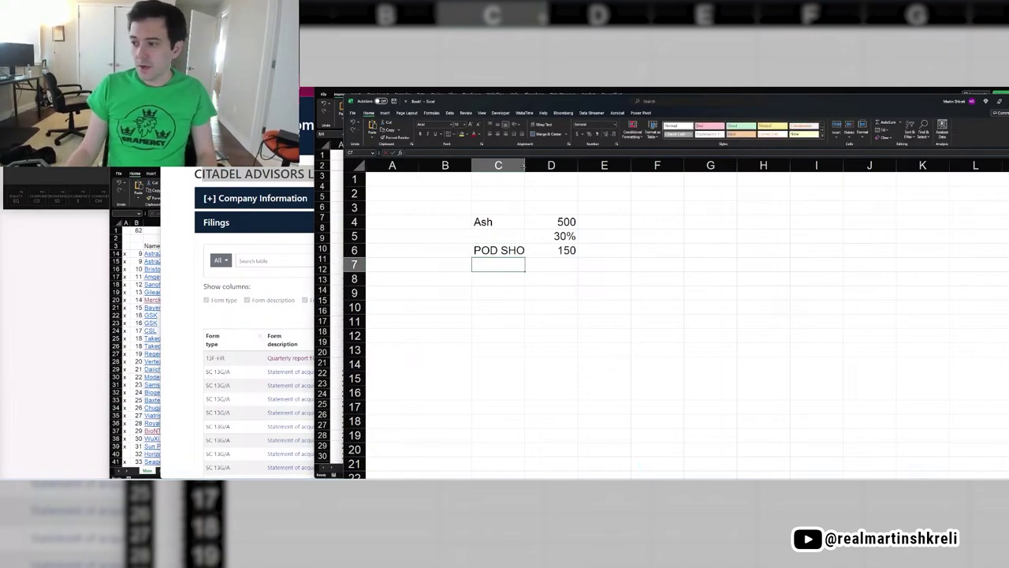
{"action": "double_click", "coordinate": [524, 164]}
Calculate 20% of the pod shop profits in D7 by multiplying D6 by 0.2.
{"action": "left_click", "coordinate": [622, 263]}
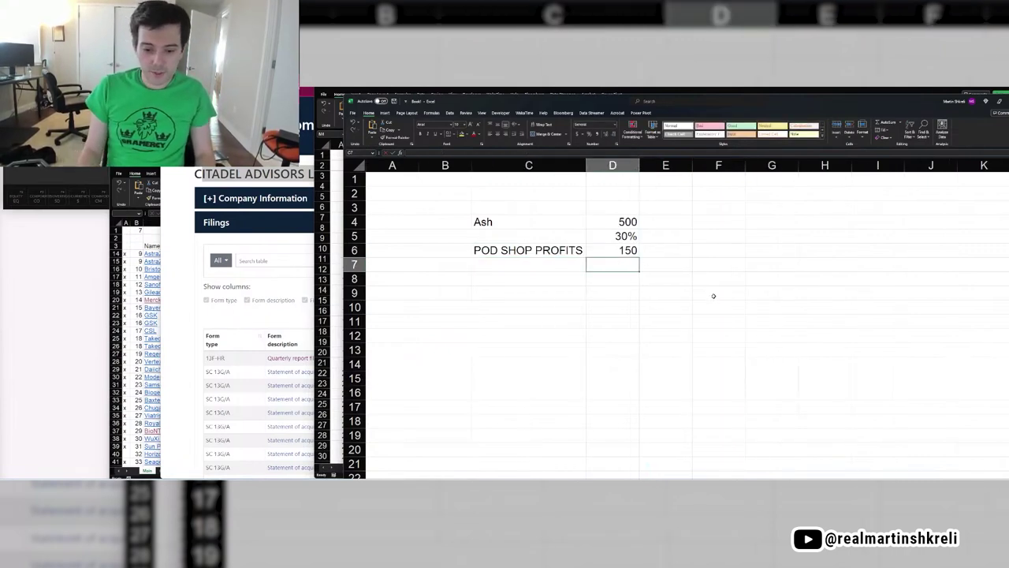
{"action": "type", "text": "+D6*"}
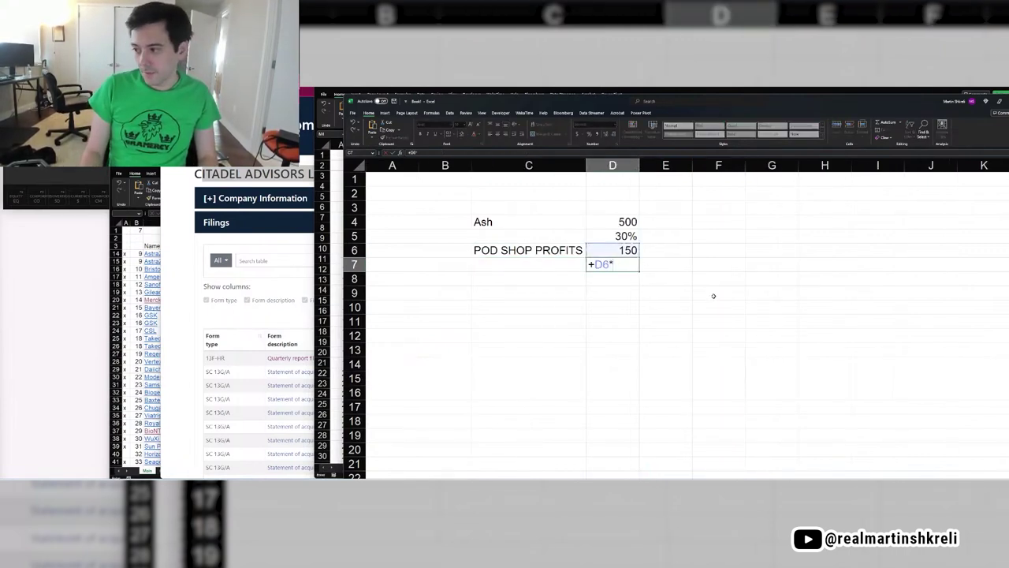
{"action": "type", "text": "0.2"}
{"action": "key", "text": "Return"}
{"action": "key", "text": "Up"}
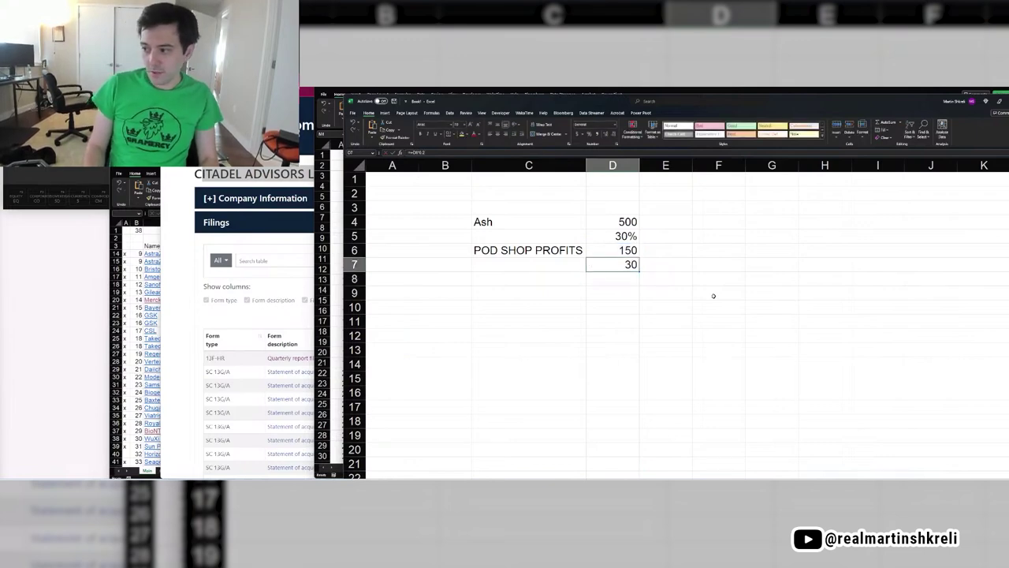
Label C7 with the manager's first name followed by CARRY/P&L.
{"action": "key", "text": "Left"}
{"action": "type", "text": "AS"}
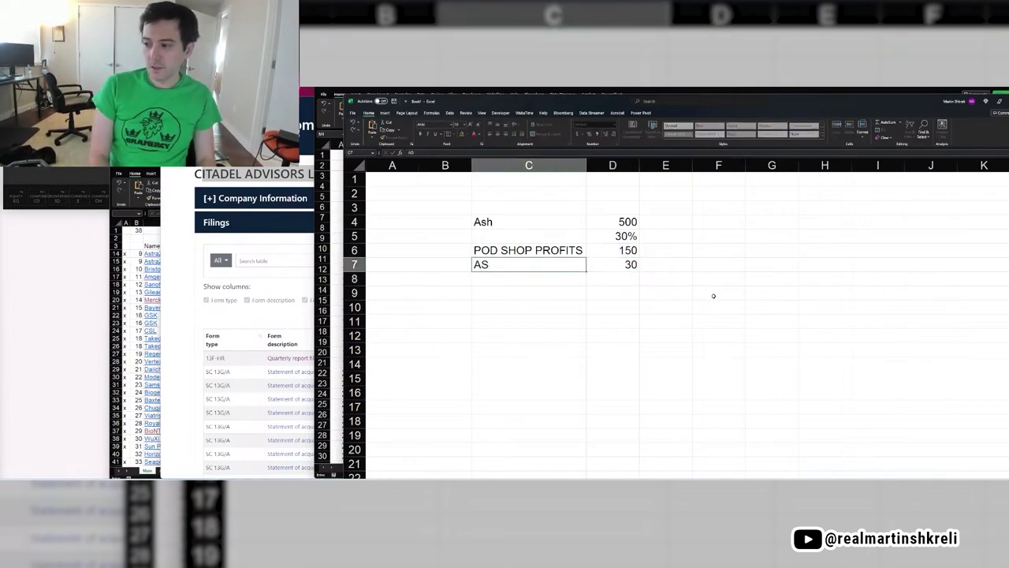
{"action": "type", "text": "H BONUS"}
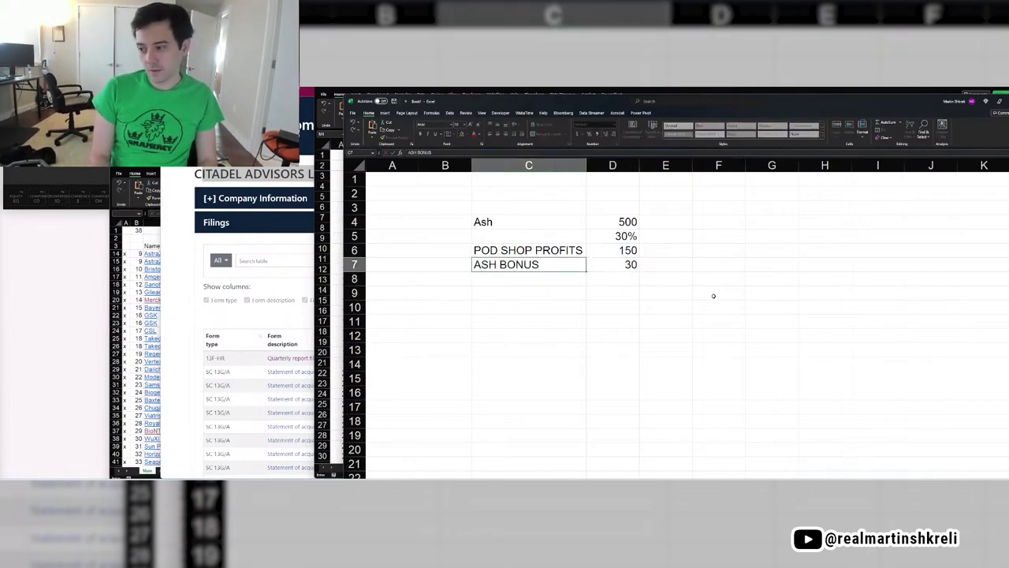
{"action": "key", "text": "Return"}
{"action": "key", "text": "Up"}
{"action": "key", "text": "F2"}
{"action": "key", "text": "ctrl+shift+Left"}
{"action": "type", "text": "CARRY/P&L"}
{"action": "key", "text": "Return"}
Make the CARRY/P&L label and its value in row 7 bold.
{"action": "key", "text": "Up"}
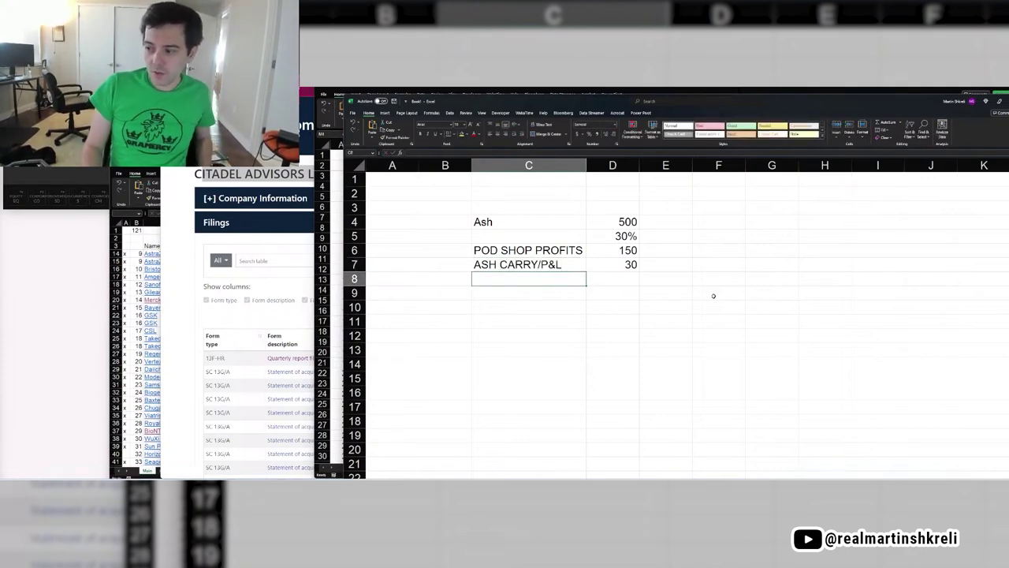
{"action": "key", "text": "shift+Right"}
{"action": "key", "text": "ctrl+b"}
{"action": "key", "text": "Down"}
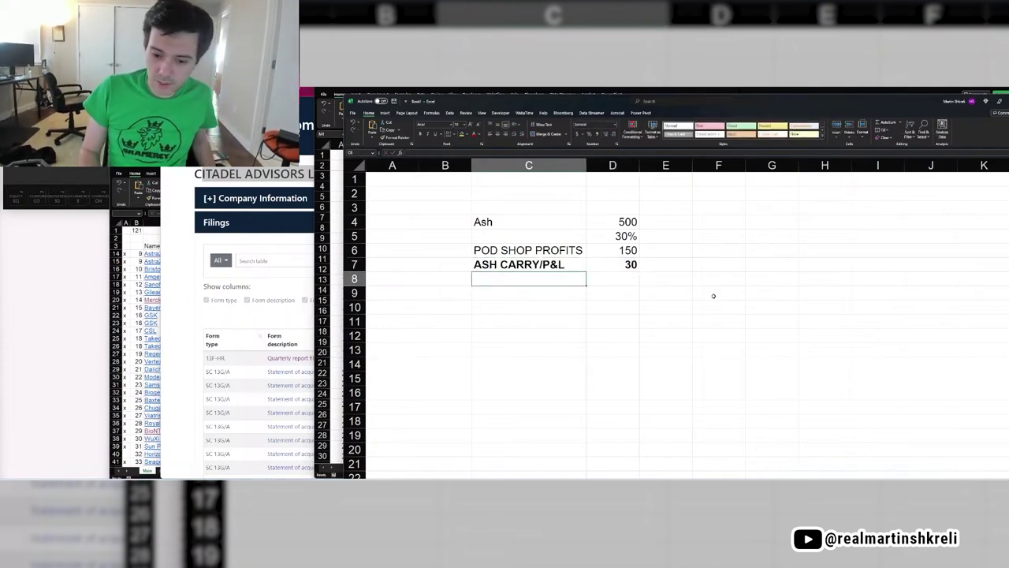
Go over the labels and values of the pod shop calculation and check the formula behind POD SHOP PROFITS.
{"action": "key", "text": "Up"}
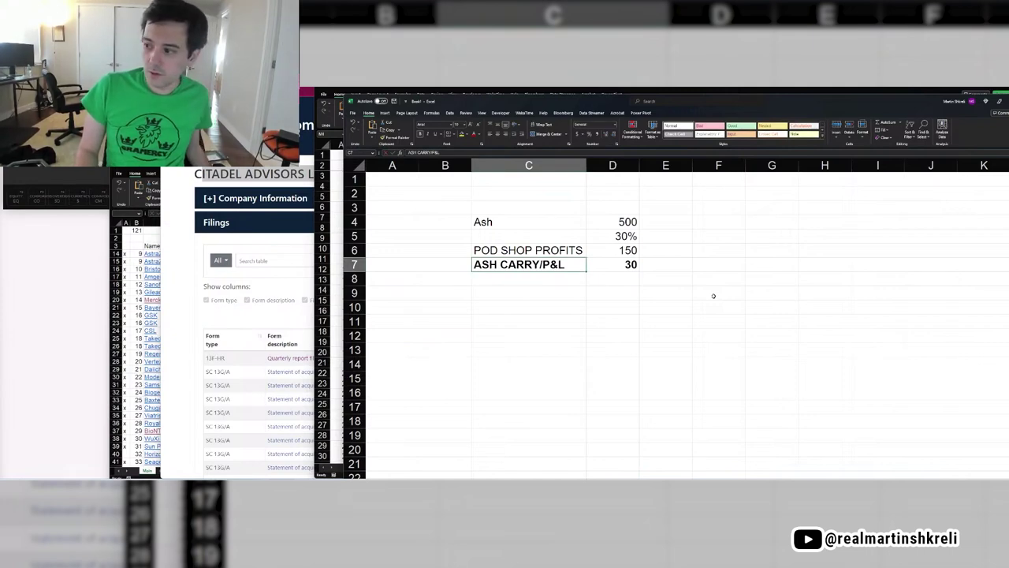
{"action": "key", "text": "shift+Right"}
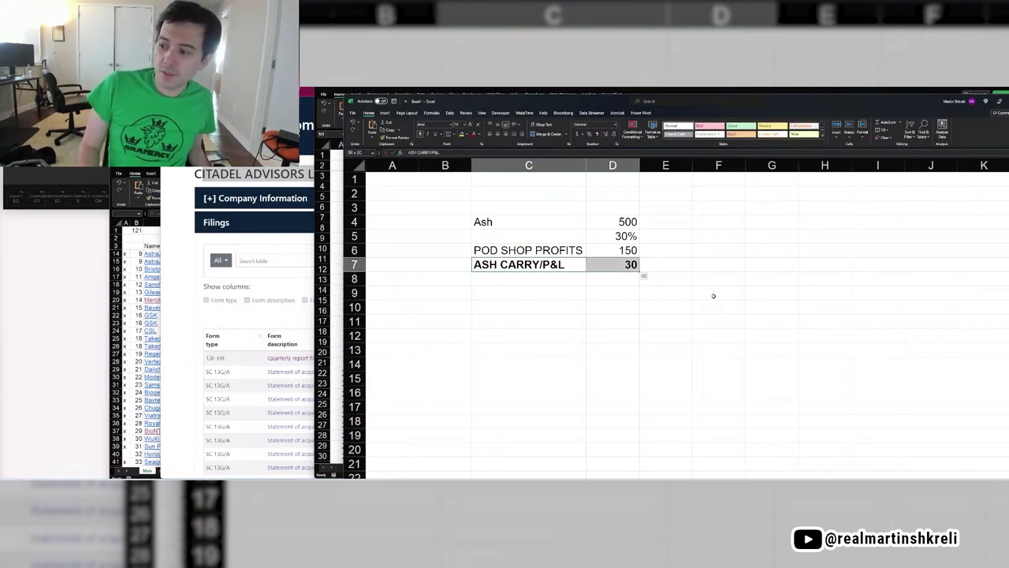
{"action": "key", "text": "Right"}
{"action": "key", "text": "Right"}
{"action": "key", "text": "Right"}
{"action": "key", "text": "Right"}
{"action": "key", "text": "Right"}
{"action": "key", "text": "Right"}
{"action": "key", "text": "ctrl+Left"}
{"action": "key", "text": "ctrl+Right"}
{"action": "key", "text": "ctrl+Left"}
{"action": "key", "text": "ctrl+Left"}
{"action": "key", "text": "ctrl+Left"}
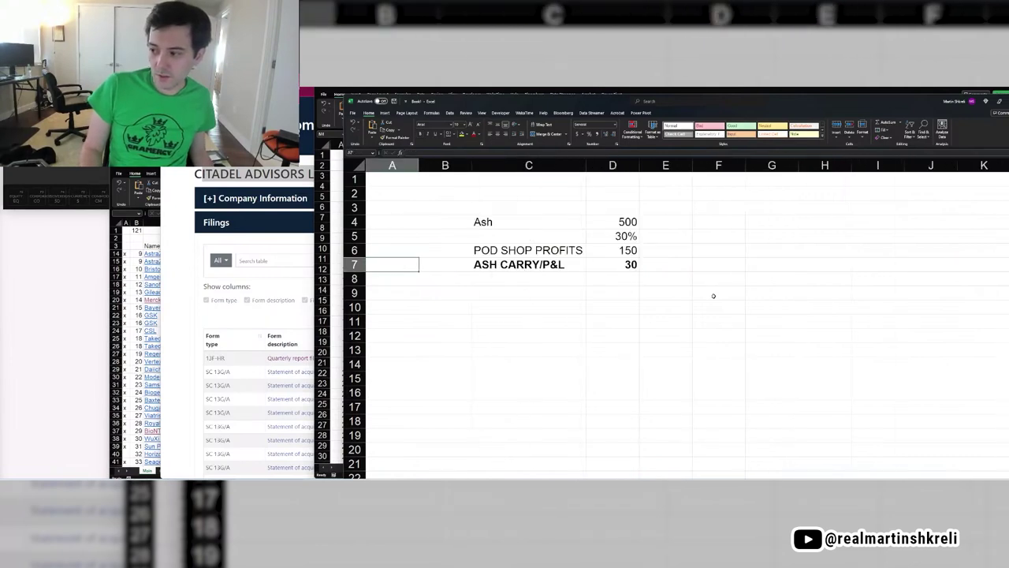
{"action": "key", "text": "Right"}
{"action": "key", "text": "Right"}
{"action": "key", "text": "Right"}
{"action": "key", "text": "Left"}
{"action": "key", "text": "Up"}
{"action": "key", "text": "Up"}
{"action": "key", "text": "Up"}
{"action": "key", "text": "Down"}
{"action": "key", "text": "Down"}
{"action": "key", "text": "Down"}
{"action": "key", "text": "Right"}
{"action": "key", "text": "Left"}
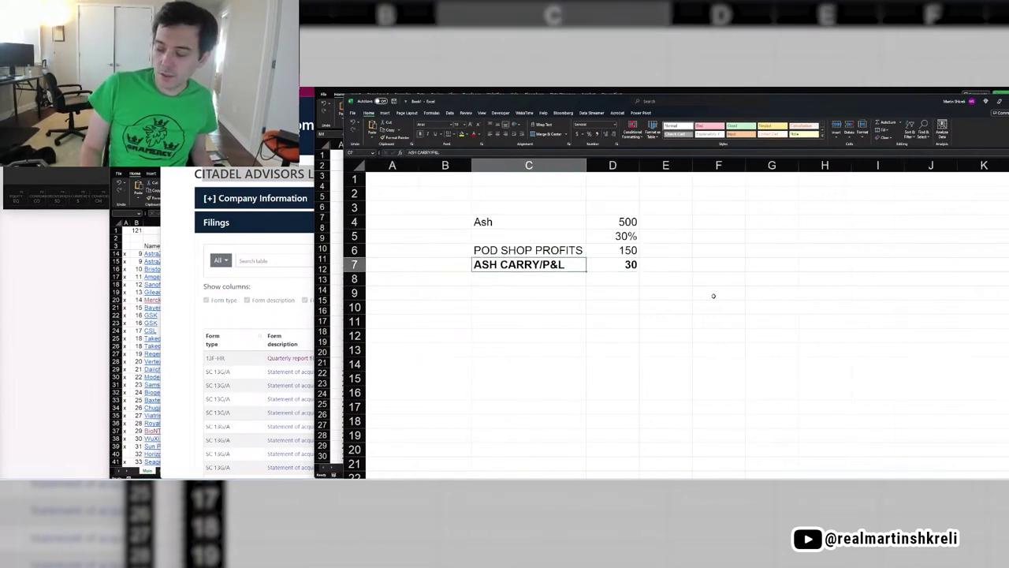
{"action": "key", "text": "Up"}
{"action": "key", "text": "Up"}
{"action": "key", "text": "Up"}
{"action": "key", "text": "Down"}
{"action": "key", "text": "Down"}
{"action": "key", "text": "Right"}
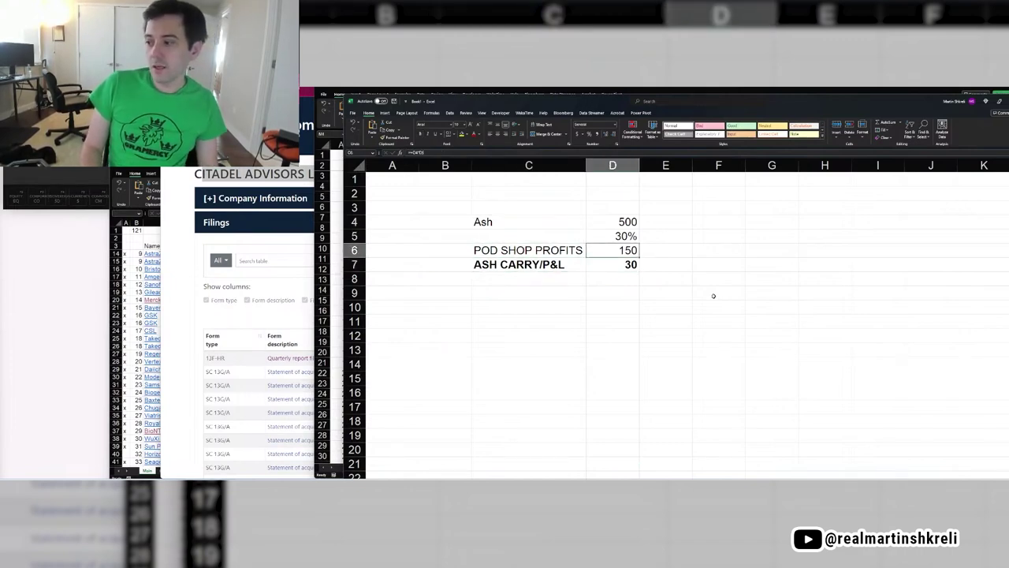
{"action": "key", "text": "F2"}
{"action": "key", "text": "Escape"}
{"action": "key", "text": "Up"}
{"action": "key", "text": "Right"}
{"action": "key", "text": "Left"}
Insert a row above the CARRY/P&L row and fill it with the label PROFIT SHARE and the value 15%.
{"action": "key", "text": "Down"}
{"action": "key", "text": "Down"}
{"action": "key", "text": "shift+space"}
{"action": "key", "text": "ctrl+shift+plus"}
{"action": "key", "text": "Up"}
{"action": "key", "text": "Down"}
{"action": "key", "text": "Left"}
{"action": "type", "text": "PROFIT SHA"}
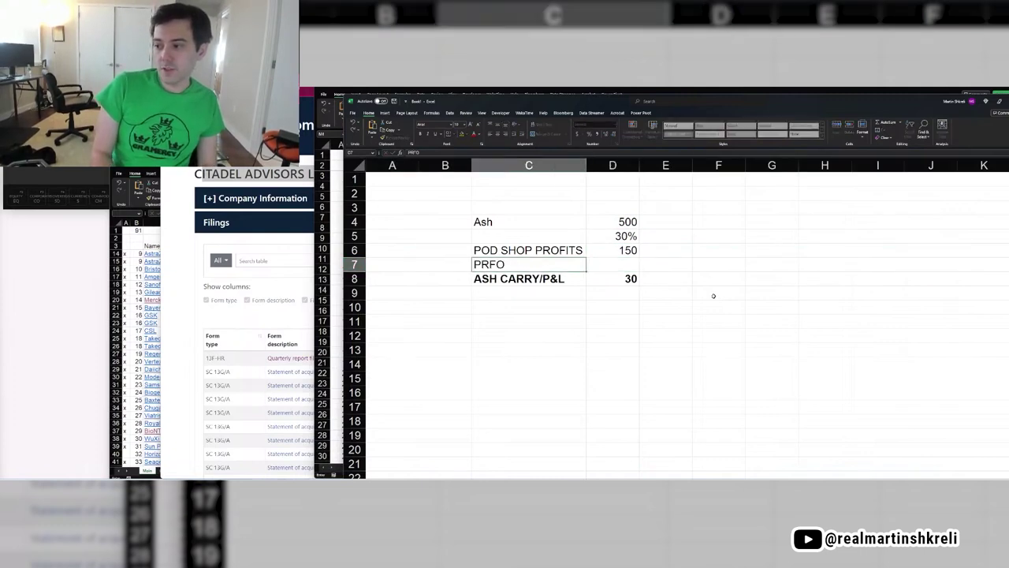
{"action": "type", "text": "RE"}
{"action": "key", "text": "Tab"}
{"action": "type", "text": "15%"}
Replace the CARRY/P&L formula in D8 with pod shop profits times profit share, D6*D7.
{"action": "key", "text": "Return"}
{"action": "key", "text": "Up"}
{"action": "key", "text": "Up"}
{"action": "key", "text": "Right"}
{"action": "key", "text": "F2"}
{"action": "key", "text": "Tab"}
{"action": "key", "text": "Right"}
{"action": "key", "text": "Left"}
{"action": "key", "text": "Left"}
{"action": "key", "text": "Down"}
{"action": "key", "text": "Down"}
{"action": "type", "text": "=+D6*D7"}
{"action": "key", "text": "Return"}
{"action": "key", "text": "Up"}
{"action": "key", "text": "Left"}
{"action": "key", "text": "Right"}
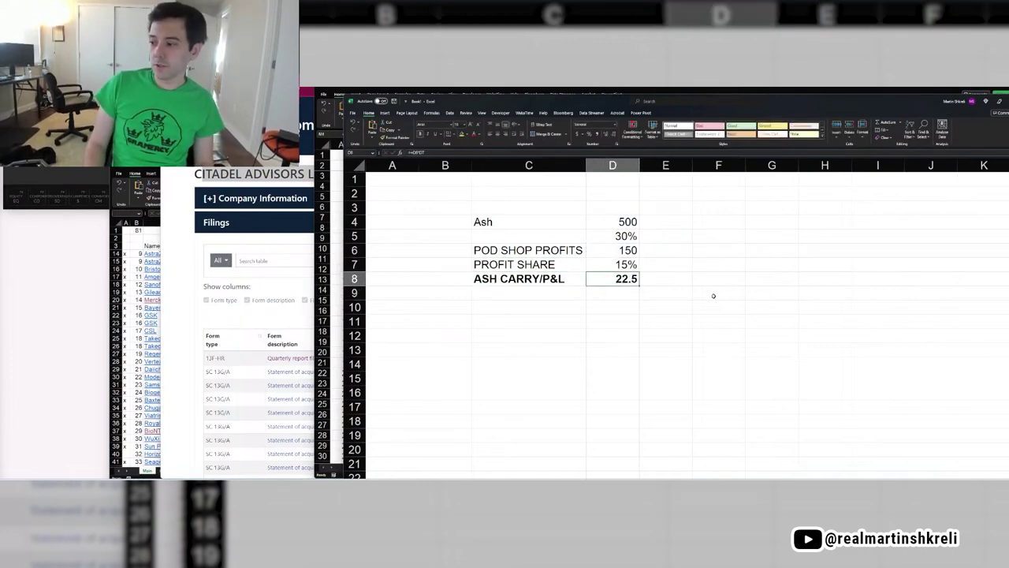
Add AUM AT POD SHOP after the name in C4 and label C5 as ANNUAL RETURN.
{"action": "key", "text": "Right"}
{"action": "key", "text": "Up"}
{"action": "key", "text": "Up"}
{"action": "key", "text": "Up"}
{"action": "key", "text": "Up"}
{"action": "key", "text": "Up"}
{"action": "key", "text": "Down"}
{"action": "key", "text": "Left"}
{"action": "key", "text": "Left"}
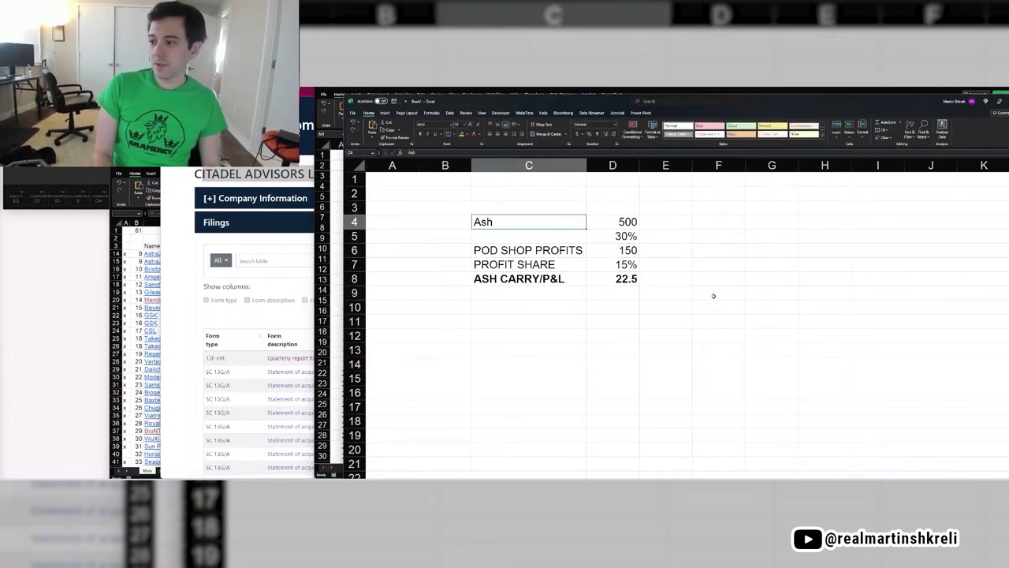
{"action": "key", "text": "F2"}
{"action": "type", "text": "AUM AT POD"}
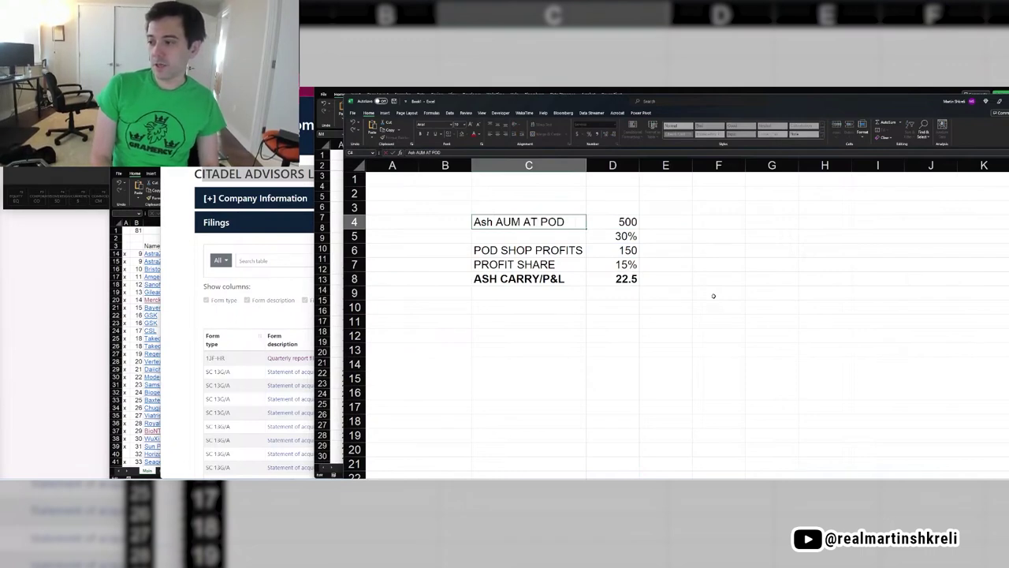
{"action": "type", "text": " SHOP"}
{"action": "key", "text": "Return"}
{"action": "type", "text": "ANNUAL RETURN"}
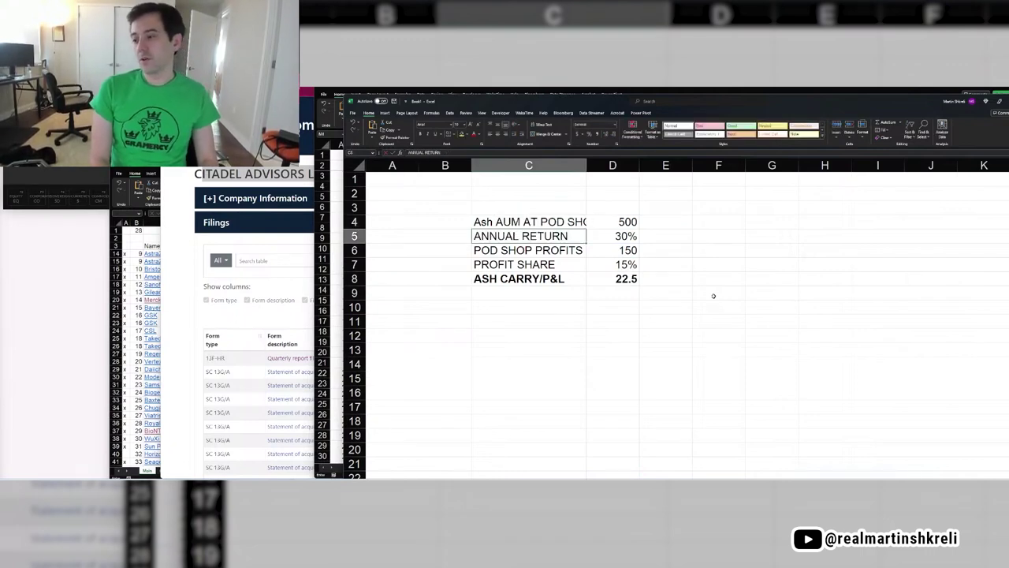
{"action": "key", "text": "Return"}
Change the name in the C4 label to all capitals and widen column C to fit the full label.
{"action": "key", "text": "Up"}
{"action": "key", "text": "Up"}
{"action": "key", "text": "F2"}
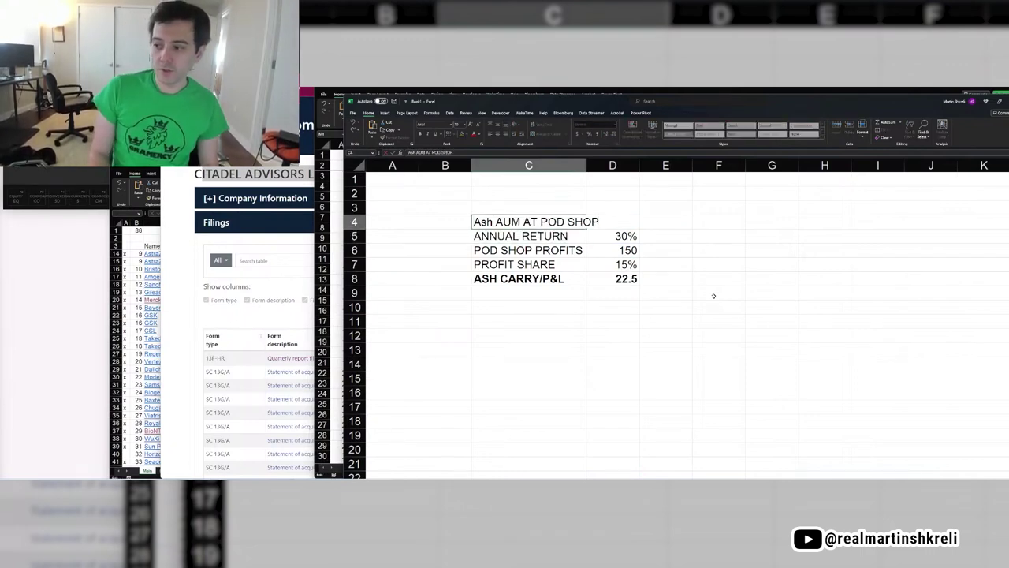
{"action": "key", "text": "ctrl+shift+Left"}
{"action": "key", "text": "Left"}
{"action": "key", "text": "ctrl+shift+Left"}
{"action": "type", "text": "ASH"}
{"action": "key", "text": "Return"}
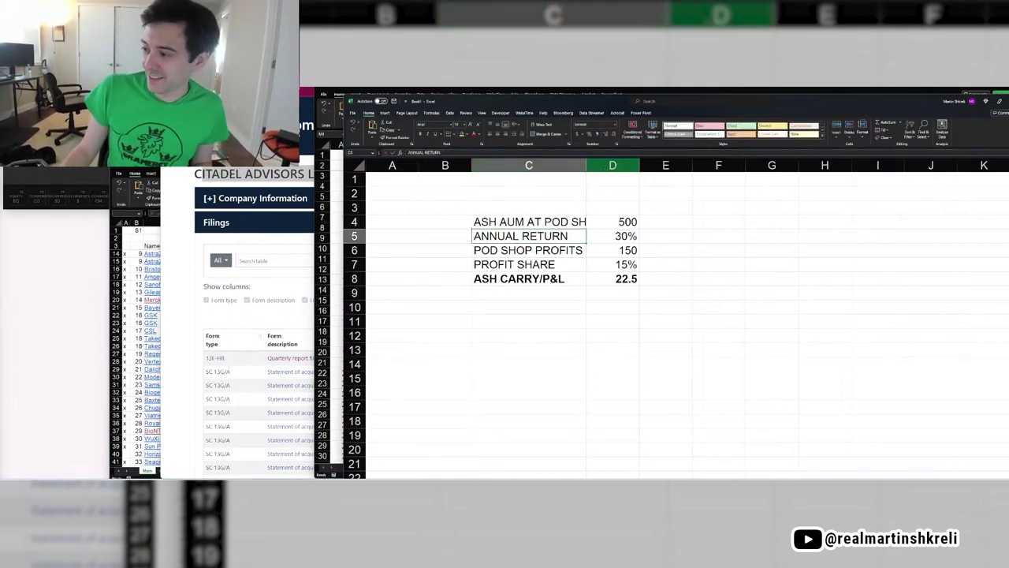
{"action": "double_click", "coordinate": [586, 165]}
{"action": "left_click", "coordinate": [645, 232]}
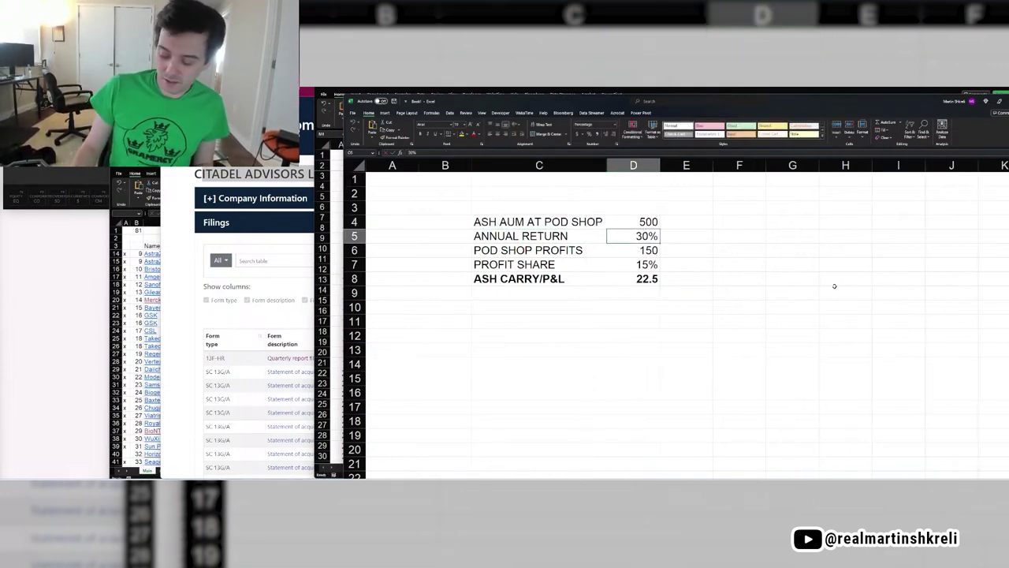
Try an annual return of 10% in D5 and undo the change.
{"action": "type", "text": "10"}
{"action": "key", "text": "Return"}
{"action": "key", "text": "Up"}
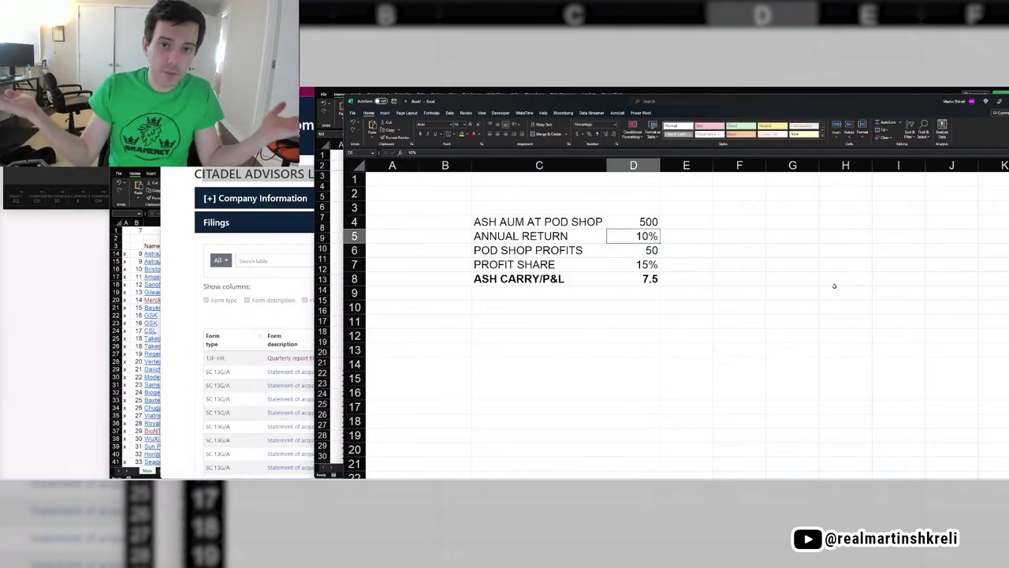
{"action": "key", "text": "ctrl+z"}
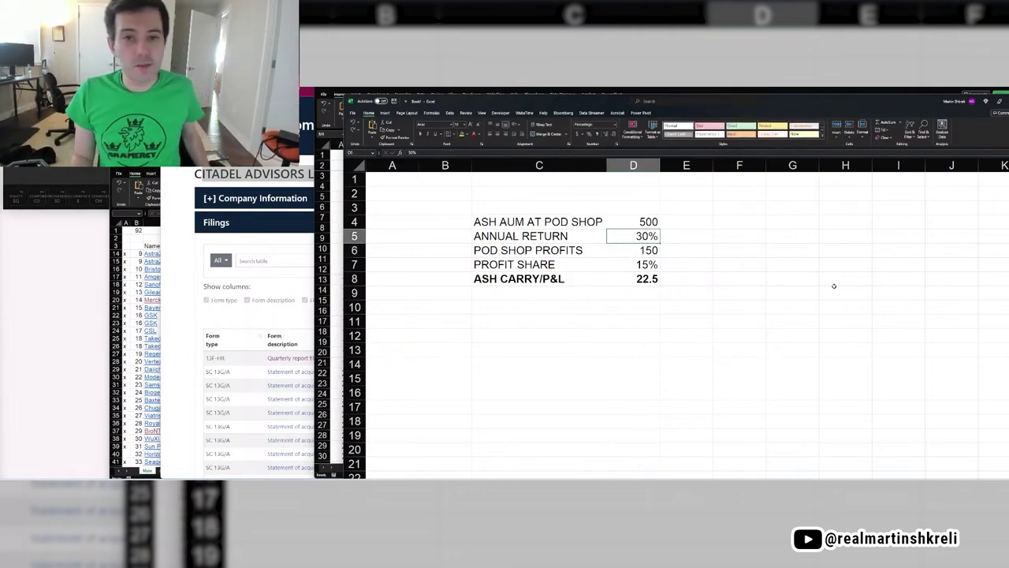
Set the annual return in D5 to 15%.
{"action": "type", "text": "15"}
{"action": "key", "text": "Return"}
{"action": "key", "text": "Up"}
{"action": "key", "text": "Right"}
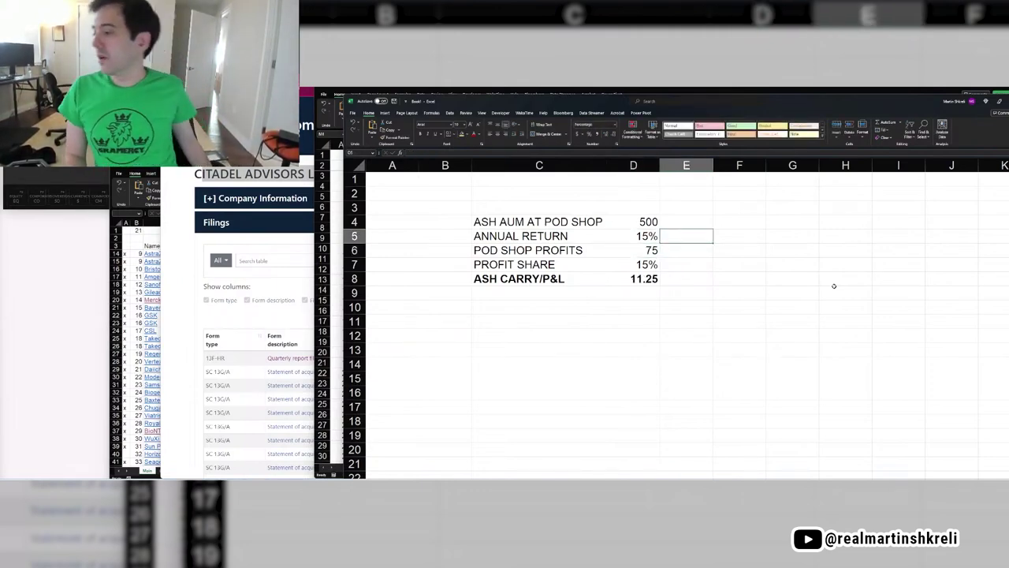
Go through the pod shop inputs in column D down to the CARRY/P&L row.
{"action": "key", "text": "Up"}
{"action": "key", "text": "Right"}
{"action": "key", "text": "Left"}
{"action": "key", "text": "Left"}
{"action": "key", "text": "Down"}
{"action": "key", "text": "Down"}
{"action": "key", "text": "Down"}
{"action": "key", "text": "Down"}
{"action": "key", "text": "Up"}
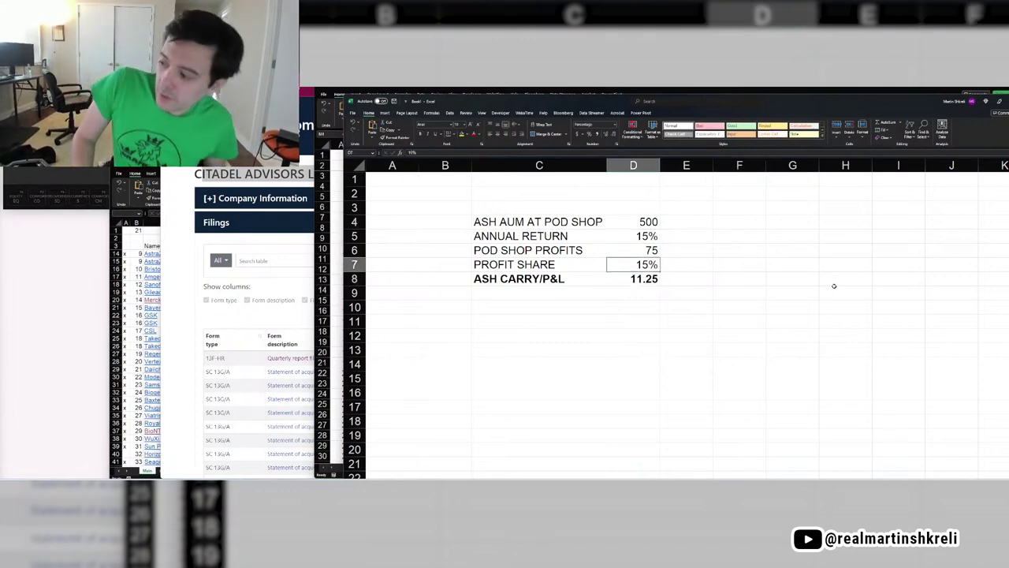
{"action": "key", "text": "Up"}
{"action": "key", "text": "Up"}
{"action": "key", "text": "Down"}
{"action": "key", "text": "Down"}
{"action": "key", "text": "Down"}
{"action": "key", "text": "shift+Left"}
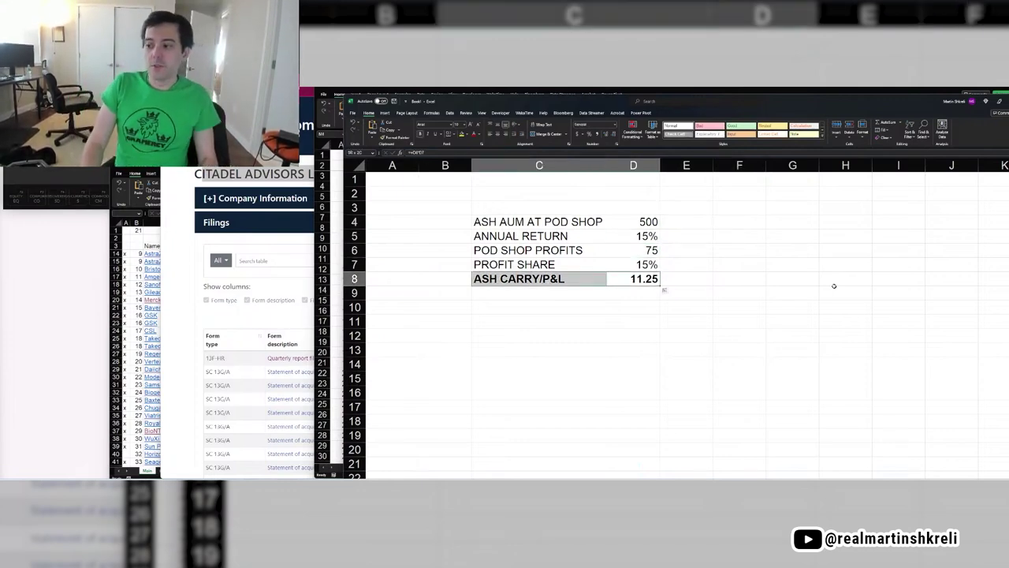
Label C9 as less team expenses, indented below the CARRY/P&L row, and enter 2 in D9.
{"action": "key", "text": "Down"}
{"action": "key", "text": "Left"}
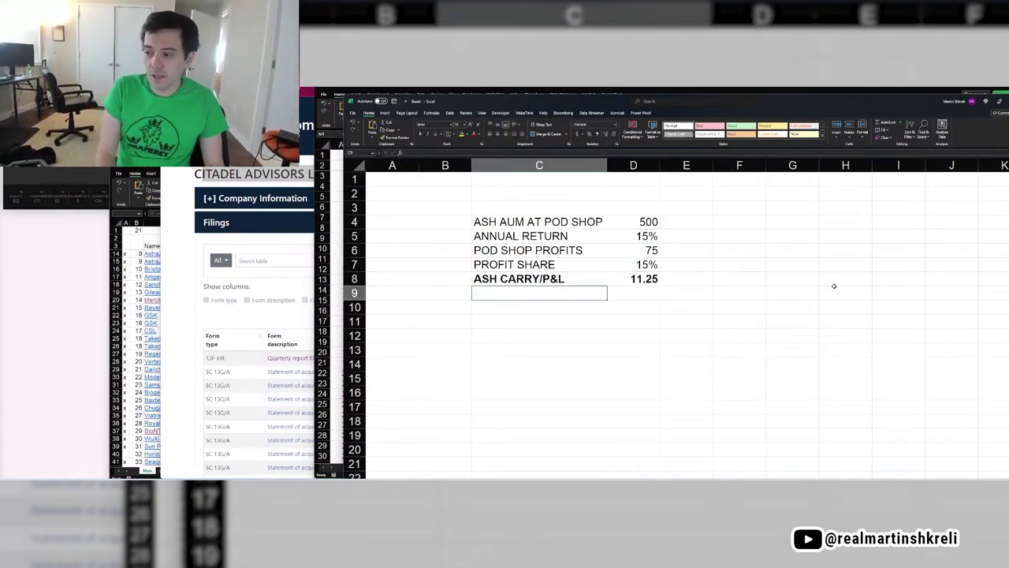
{"action": "type", "text": "less team expenses"}
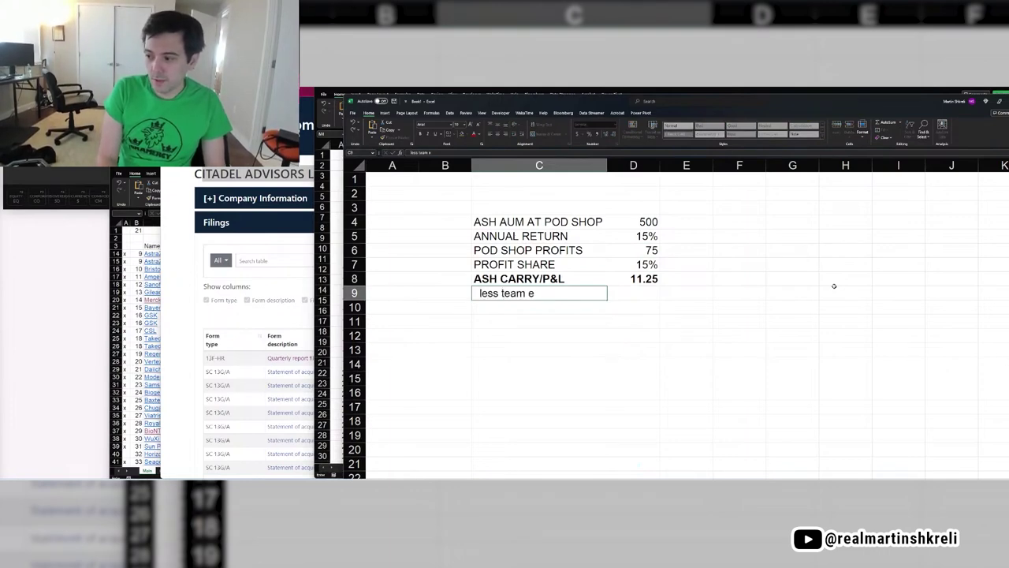
{"action": "key", "text": "Return"}
{"action": "key", "text": "Up"}
{"action": "key", "text": "Right"}
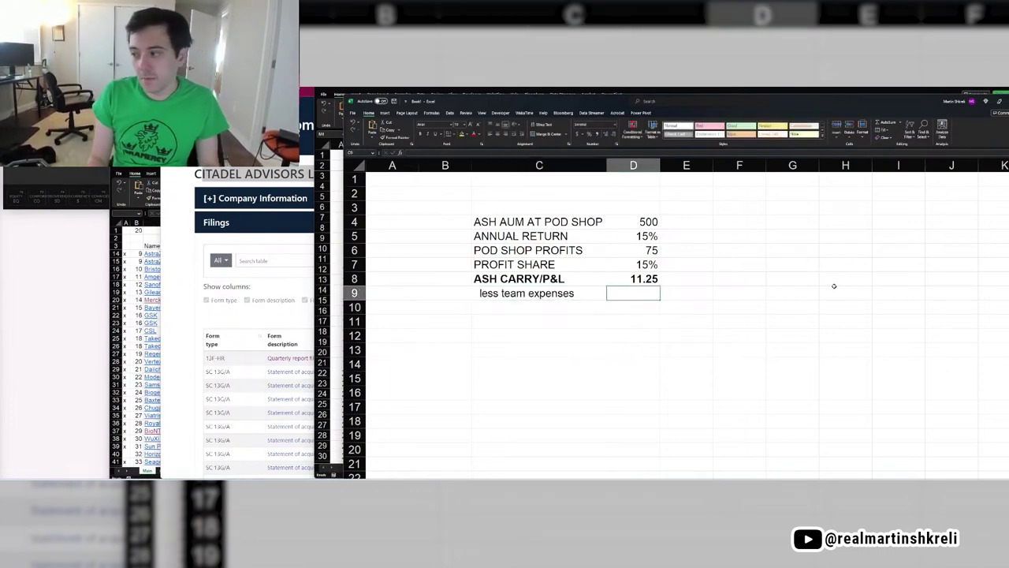
{"action": "type", "text": "1"}
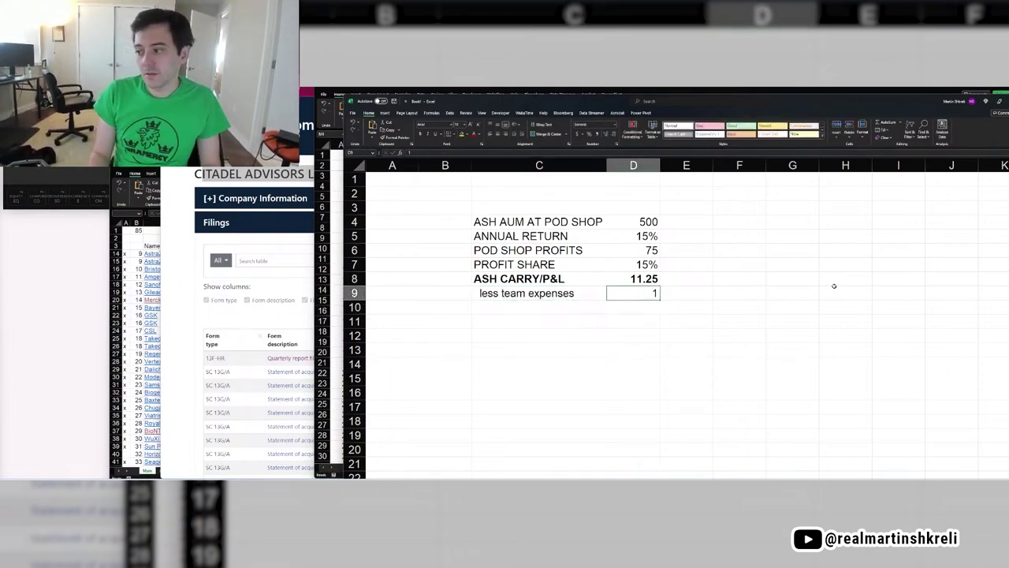
{"action": "key", "text": "BackSpace"}
{"action": "type", "text": "2"}
{"action": "key", "text": "Return"}
Compute D10 as D8-D9, label C10 with the manager's name followed by FINAL BONUS, and bold both cells.
{"action": "type", "text": "=D8-D9"}
{"action": "key", "text": "Return"}
{"action": "key", "text": "Up"}
{"action": "key", "text": "Left"}
{"action": "key", "text": "Left"}
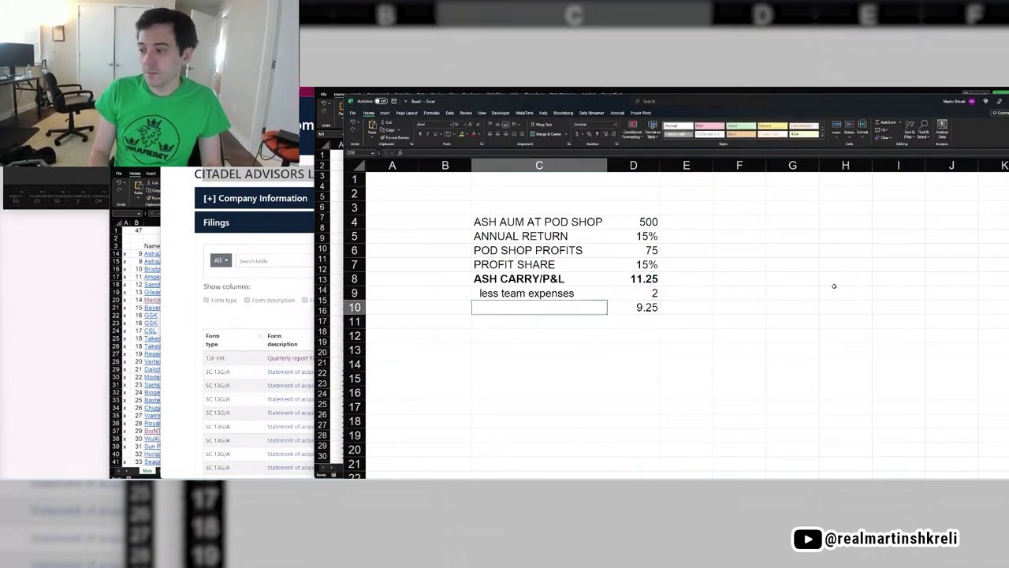
{"action": "key", "text": "Right"}
{"action": "type", "text": "ASH FINAL B"}
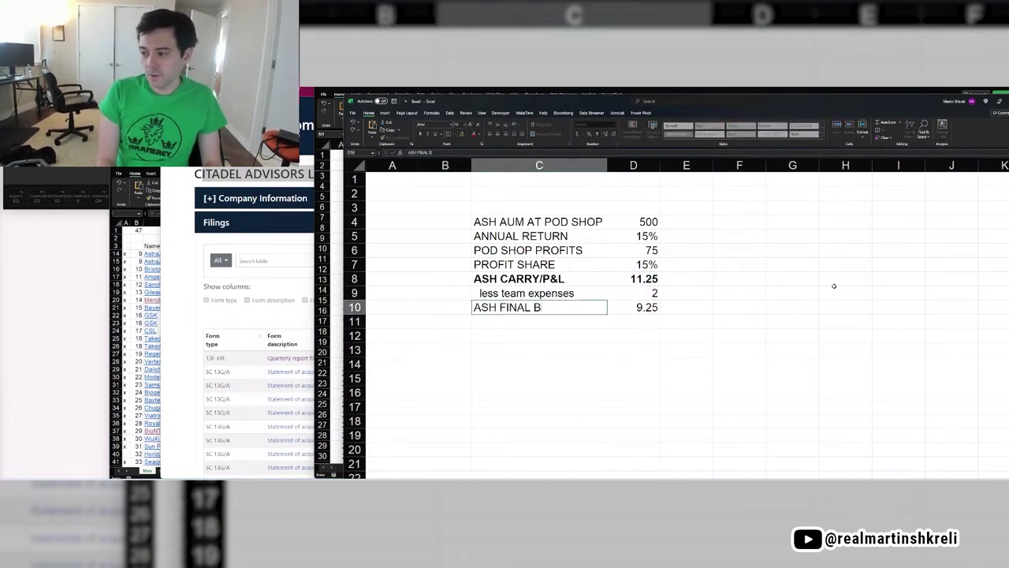
{"action": "type", "text": "ONUS"}
{"action": "key", "text": "ctrl+Return"}
{"action": "key", "text": "shift+Right"}
{"action": "key", "text": "ctrl+b"}
{"action": "key", "text": "shift+Left"}
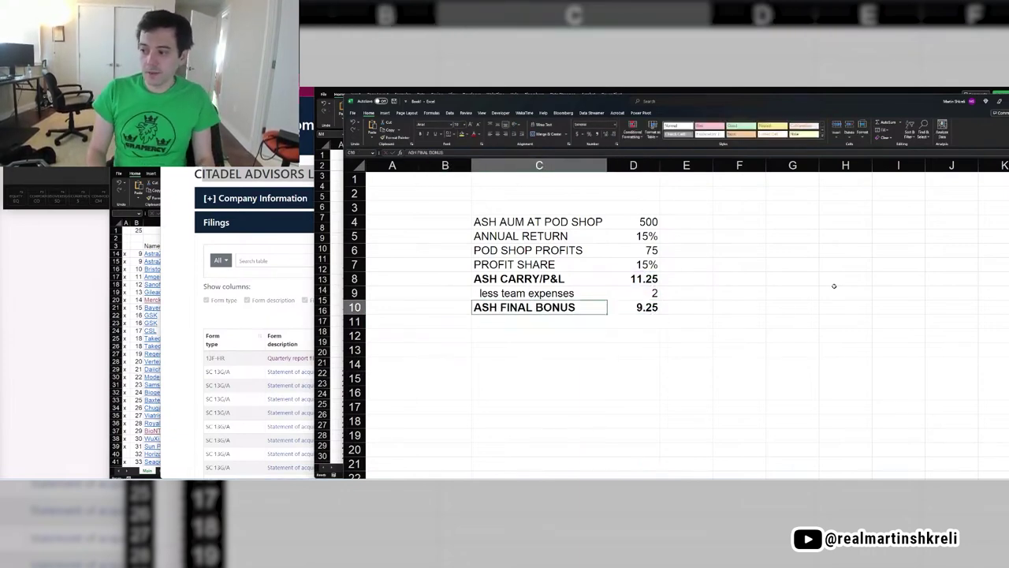
Add a bold NET OF TAXES row in row 11 with D11 calculated as D10*.5.
{"action": "key", "text": "Down"}
{"action": "key", "text": "Right"}
{"action": "type", "text": "+D10*.5"}
{"action": "key", "text": "Left"}
{"action": "type", "text": "NET OF TA"}
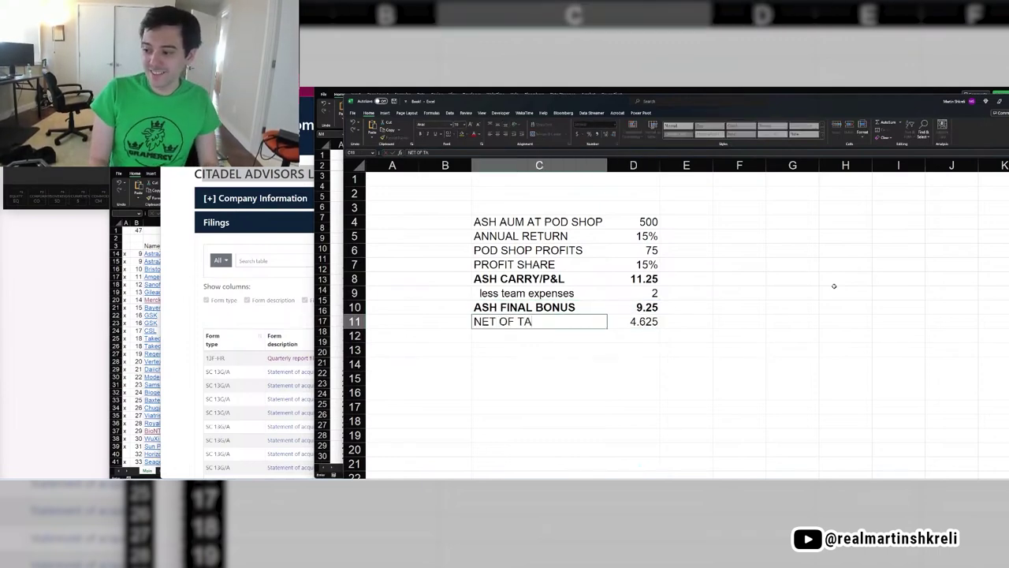
{"action": "type", "text": "XES"}
{"action": "key", "text": "ctrl+Return"}
{"action": "key", "text": "shift+Right"}
{"action": "key", "text": "ctrl+b"}
{"action": "key", "text": "Down"}
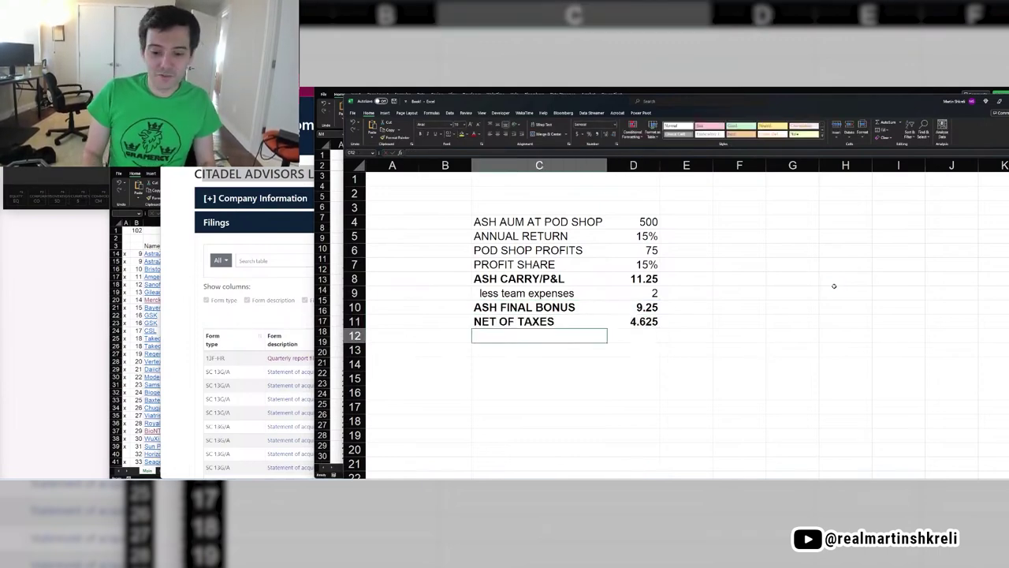
Format D8:D11 to show whole numbers without decimals.
{"action": "key", "text": "Up"}
{"action": "key", "text": "Right"}
{"action": "key", "text": "shift+Up"}
{"action": "key", "text": "shift+Up"}
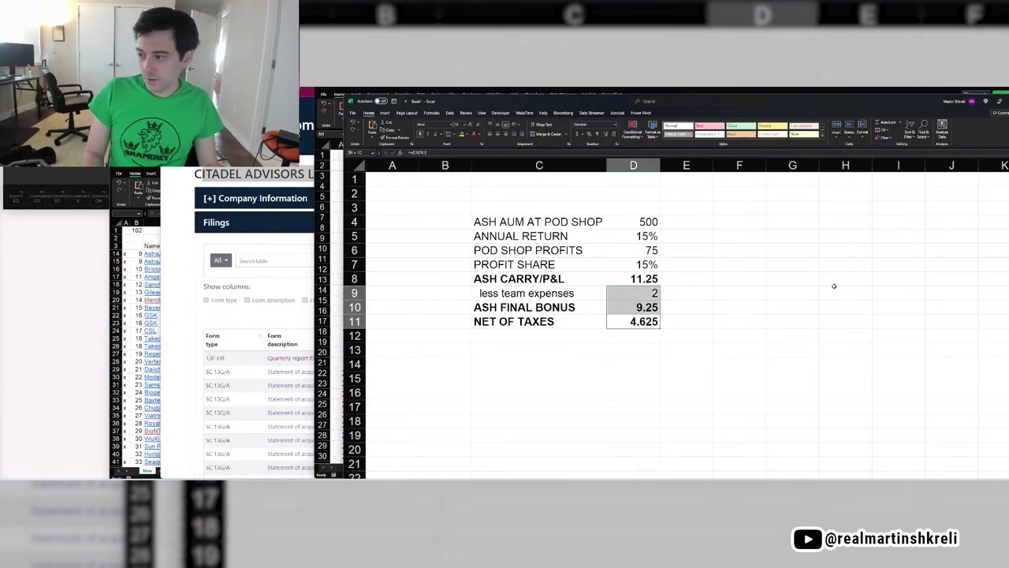
{"action": "key", "text": "shift+Up"}
{"action": "key", "text": "ctrl+1"}
{"action": "key", "text": "Down"}
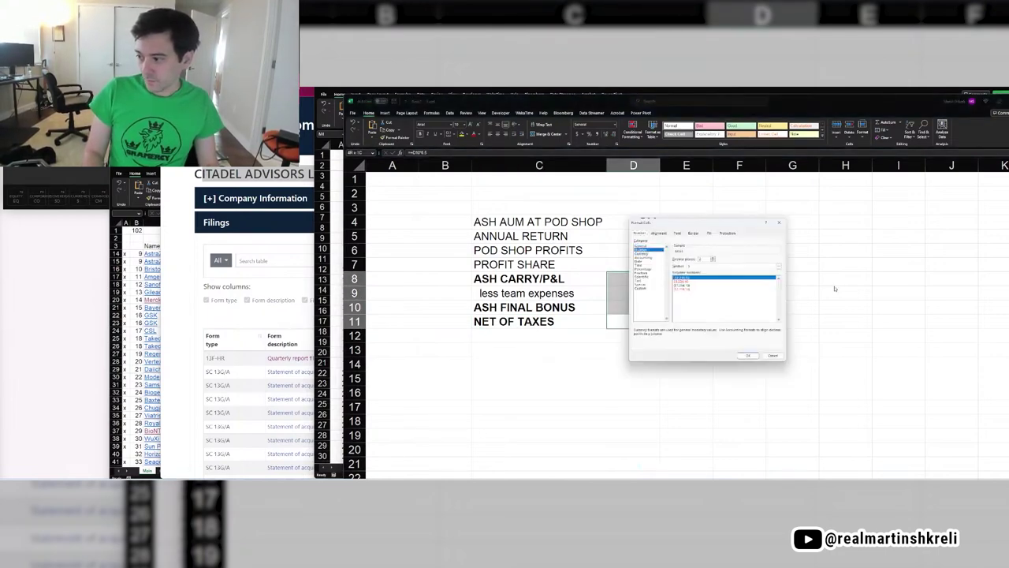
{"action": "key", "text": "Return"}
{"action": "key", "text": "shift+Down"}
{"action": "key", "text": "shift+Down"}
{"action": "key", "text": "shift+Down"}
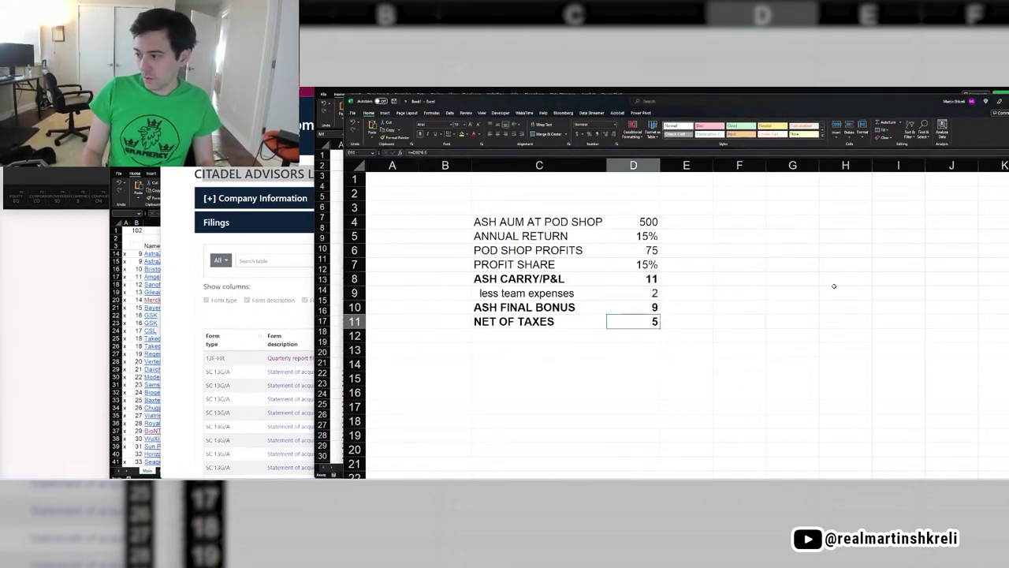
{"action": "key", "text": "ctrl+s"}
{"action": "key", "text": "Escape"}
Enter the label START YOUR OWN FUND in F4 beside the pod shop model.
{"action": "key", "text": "Up"}
{"action": "key", "text": "Right"}
{"action": "key", "text": "Right"}
{"action": "key", "text": "Right"}
{"action": "key", "text": "Up"}
{"action": "key", "text": "Up"}
{"action": "key", "text": "Up"}
{"action": "key", "text": "Up"}
{"action": "key", "text": "Up"}
{"action": "key", "text": "Up"}
{"action": "key", "text": "Left"}
{"action": "type", "text": "START YOUR OWN FUND"}
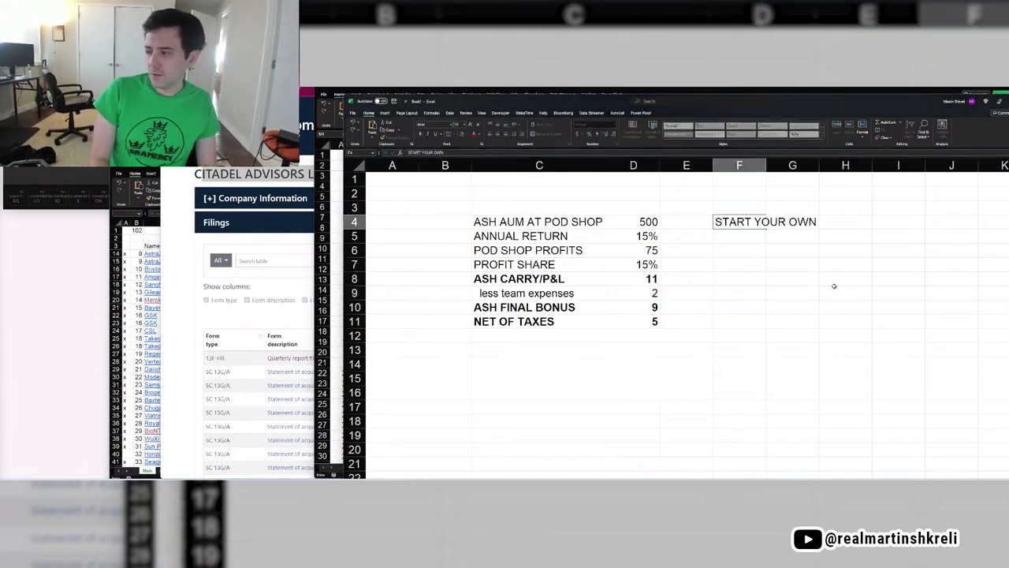
{"action": "key", "text": "Return"}
{"action": "key", "text": "Up"}
{"action": "key", "text": "Right"}
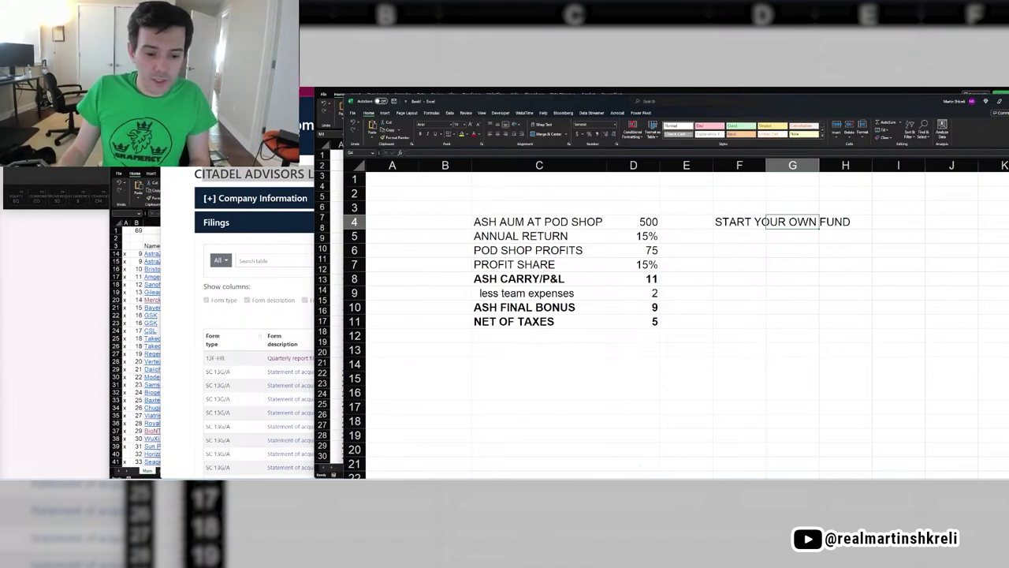
Enter the heading SHARES SOLD BUT NOT YET PURCHASED in B2.
{"action": "left_click", "coordinate": [782, 232]}
{"action": "left_click", "coordinate": [739, 264]}
{"action": "left_click", "coordinate": [458, 197]}
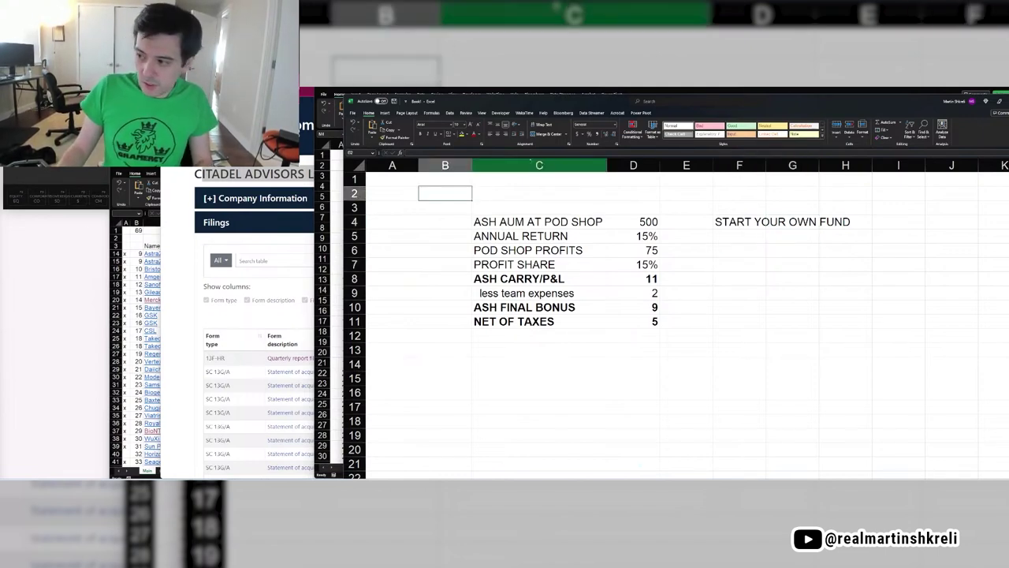
{"action": "type", "text": "SHARES SODL"}
{"action": "key", "text": "BackSpace"}
{"action": "key", "text": "BackSpace"}
{"action": "type", "text": "LD BUT NOT YET PURCHAS"}
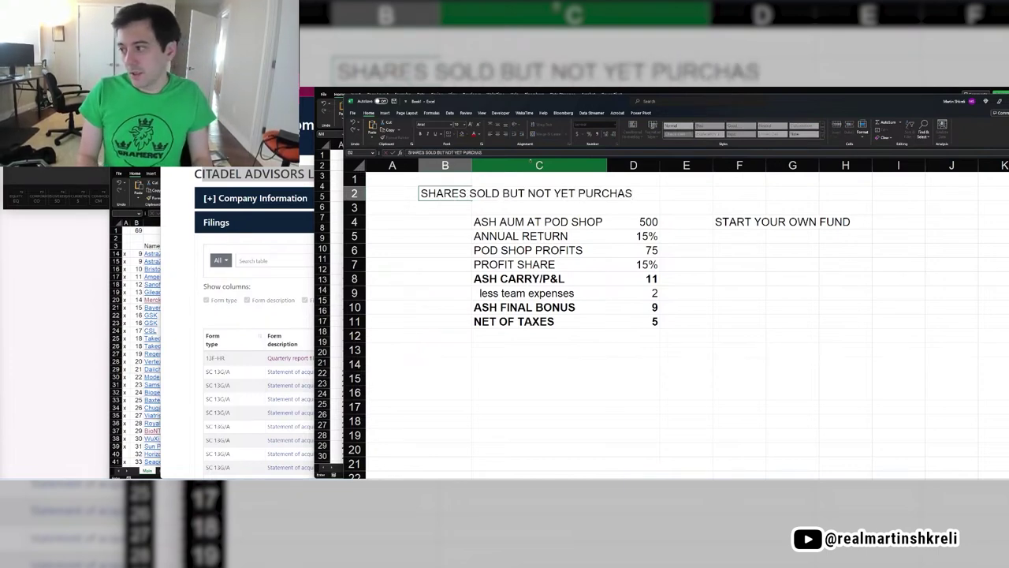
{"action": "type", "text": "ED"}
{"action": "key", "text": "Return"}
Try bold and underline on the B2 heading and remove both formats.
{"action": "key", "text": "Up"}
{"action": "key", "text": "ctrl+b"}
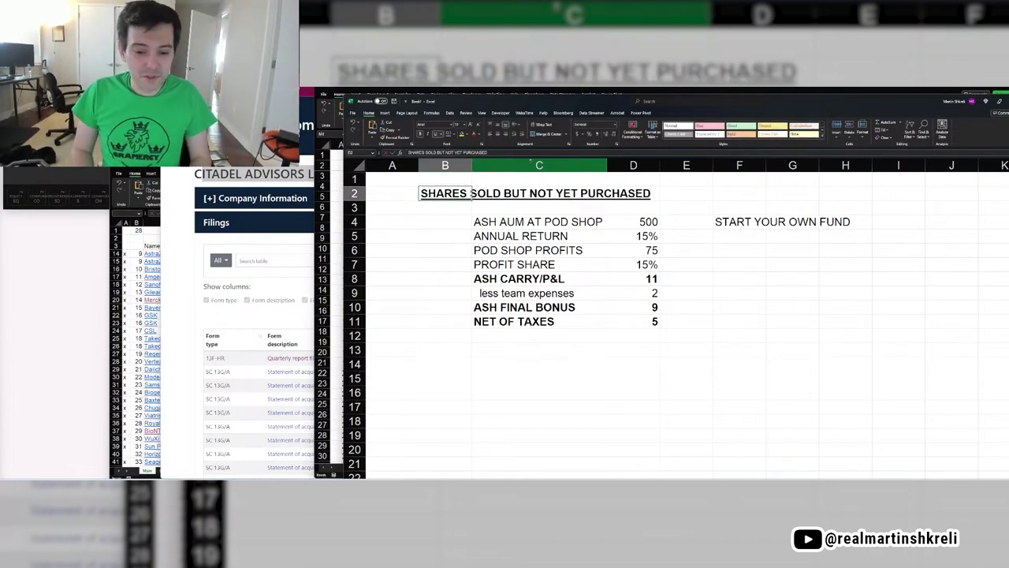
{"action": "key", "text": "ctrl+b"}
{"action": "key", "text": "ctrl+u"}
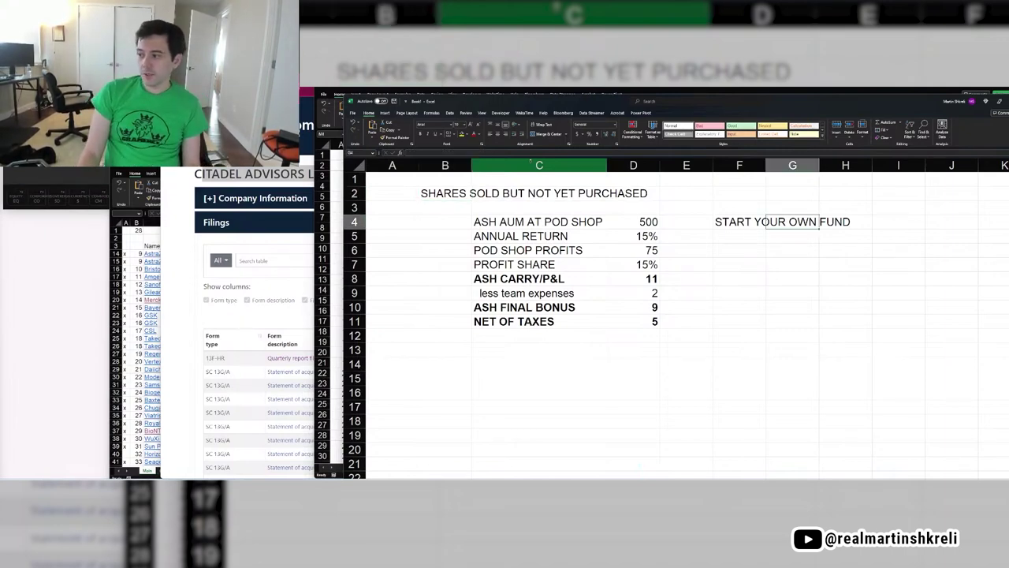
Add the column headings LOW in G3 and HIGH in H3.
{"action": "key", "text": "Up"}
{"action": "type", "text": "LOW"}
{"action": "key", "text": "Return"}
{"action": "key", "text": "Right"}
{"action": "key", "text": "Up"}
{"action": "type", "text": "H"}
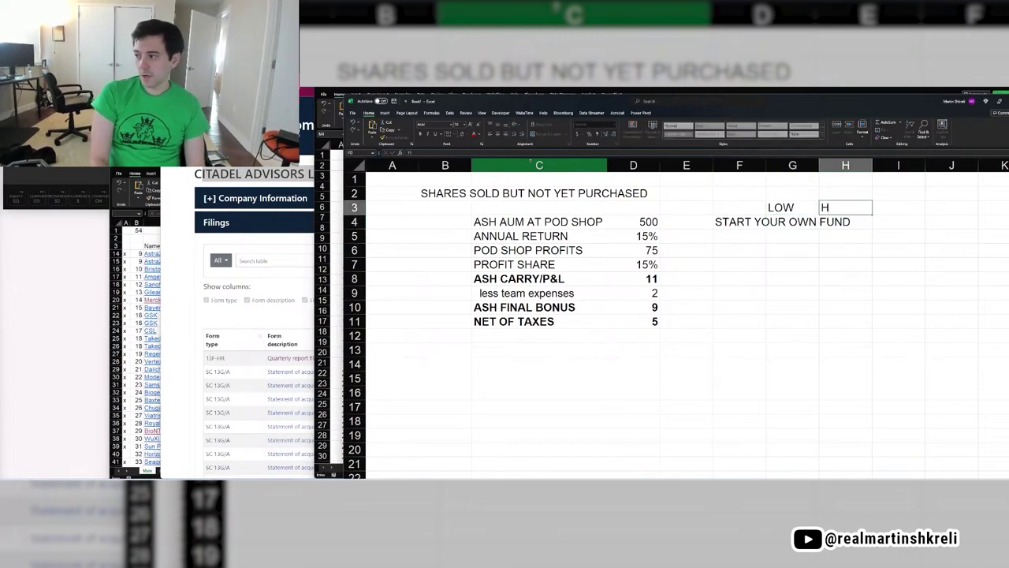
{"action": "type", "text": "IGH"}
{"action": "key", "text": "Return"}
Fill the START YOUR OWN FUND row with 1500 under HIGH and 200 under LOW.
{"action": "key", "text": "Down"}
{"action": "key", "text": "Up"}
{"action": "key", "text": "Left"}
{"action": "key", "text": "Right"}
{"action": "type", "text": "1500"}
{"action": "key", "text": "Return"}
{"action": "key", "text": "Left"}
{"action": "key", "text": "Up"}
{"action": "key", "text": "Up"}
{"action": "key", "text": "Home"}
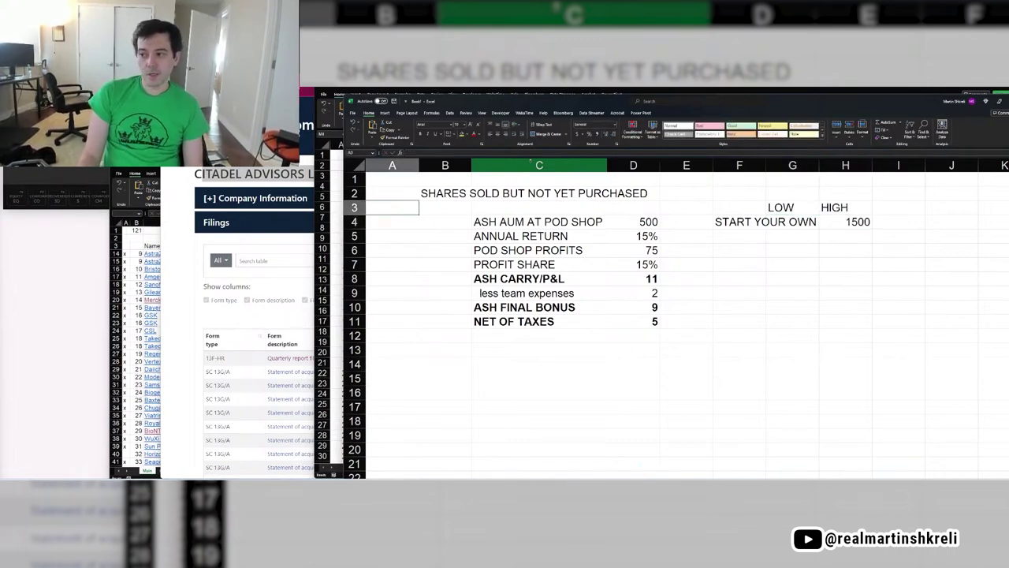
{"action": "key", "text": "Down"}
{"action": "key", "text": "Right"}
{"action": "key", "text": "Right"}
{"action": "key", "text": "Right"}
{"action": "key", "text": "Right"}
{"action": "key", "text": "Right"}
{"action": "key", "text": "Right"}
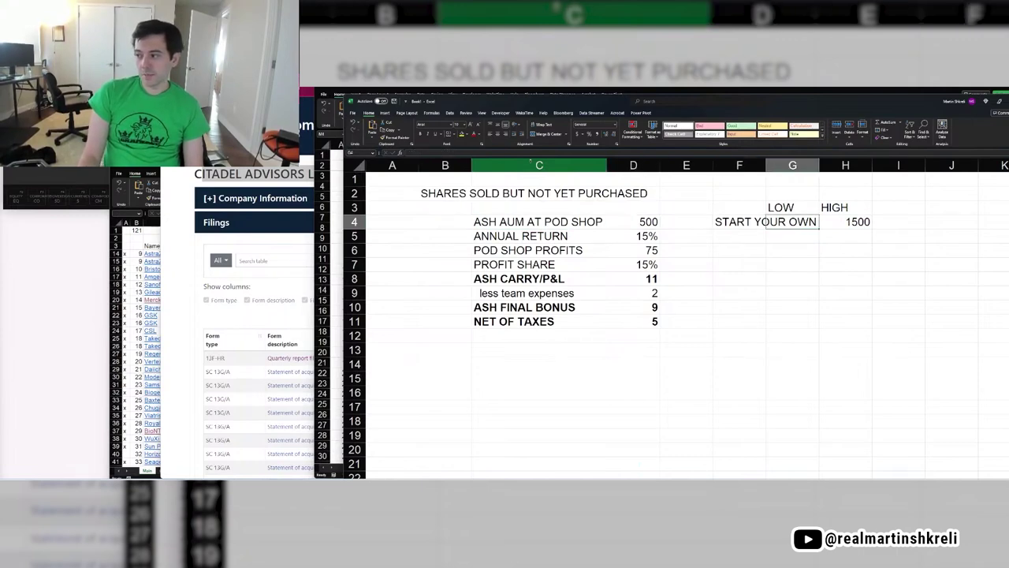
{"action": "type", "text": "200"}
{"action": "key", "text": "Return"}
{"action": "key", "text": "Up"}
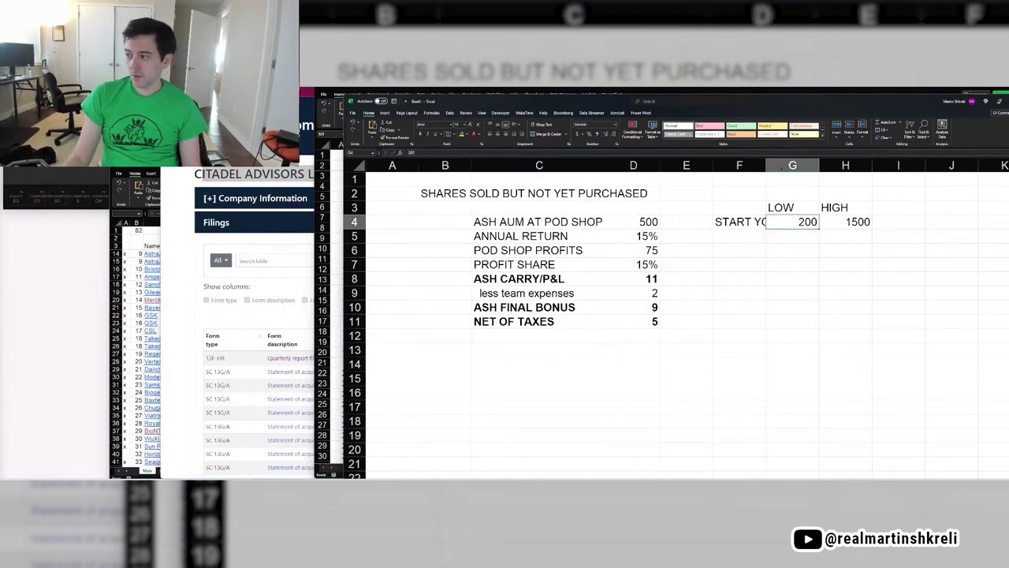
Widen column F to fit its full label and right-align columns G and H.
{"action": "double_click", "coordinate": [766, 166]}
{"action": "left_click_drag", "start_coordinate": [879, 166], "coordinate": [932, 165]}
{"action": "left_click", "coordinate": [502, 133]}
Enter the manager's name followed by CAPITAL as the fund heading in F2.
{"action": "left_click", "coordinate": [650, 223]}
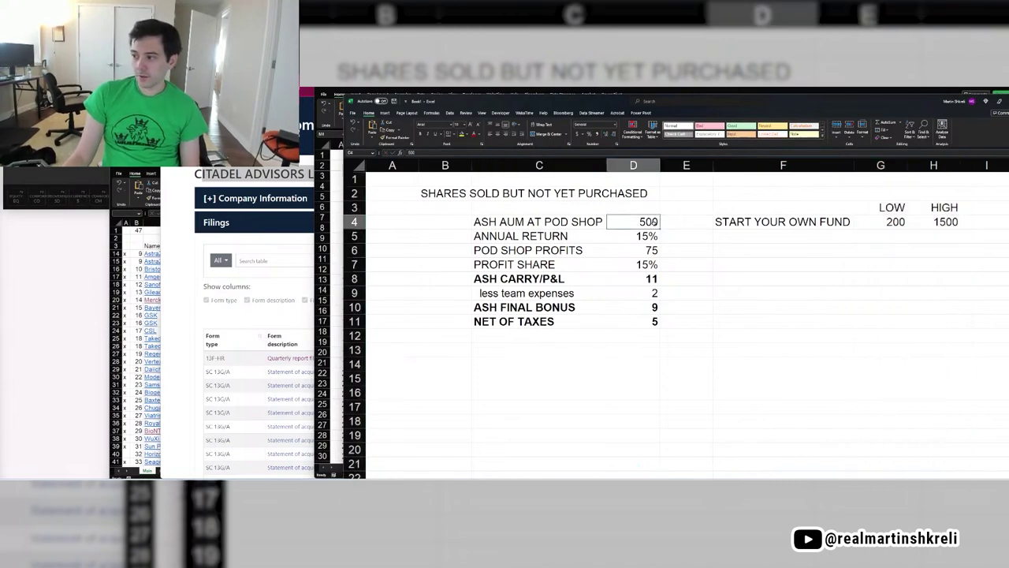
{"action": "left_click_drag", "start_coordinate": [881, 207], "coordinate": [552, 222]}
{"action": "left_click", "coordinate": [753, 194]}
{"action": "type", "text": "ASH CAPITAL"}
{"action": "key", "text": "Return"}
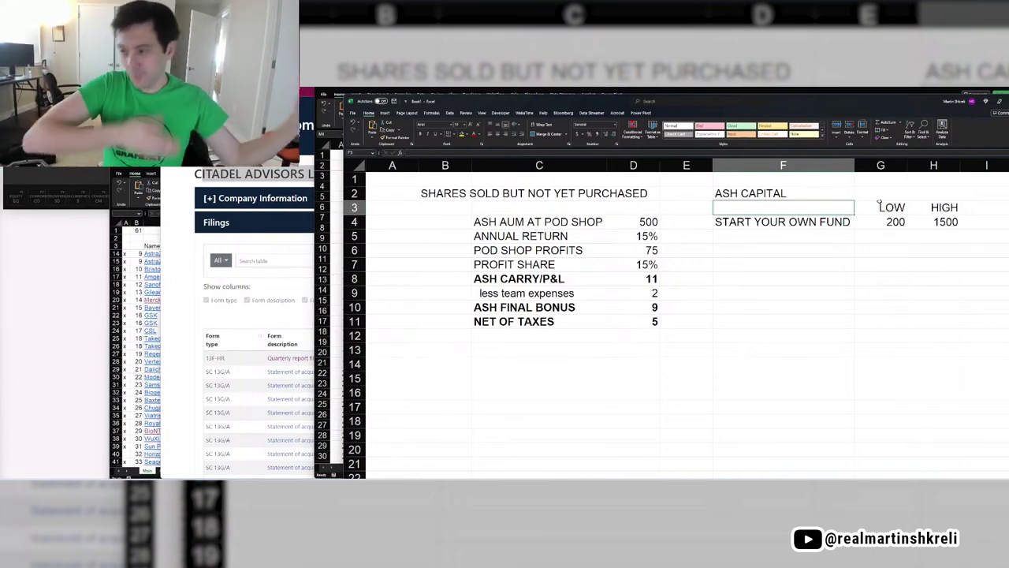
List the pod shops CITADEL, P72, BALY and MLNM in B4:B7.
{"action": "key", "text": "Left"}
{"action": "key", "text": "Left"}
{"action": "key", "text": "Left"}
{"action": "key", "text": "Left"}
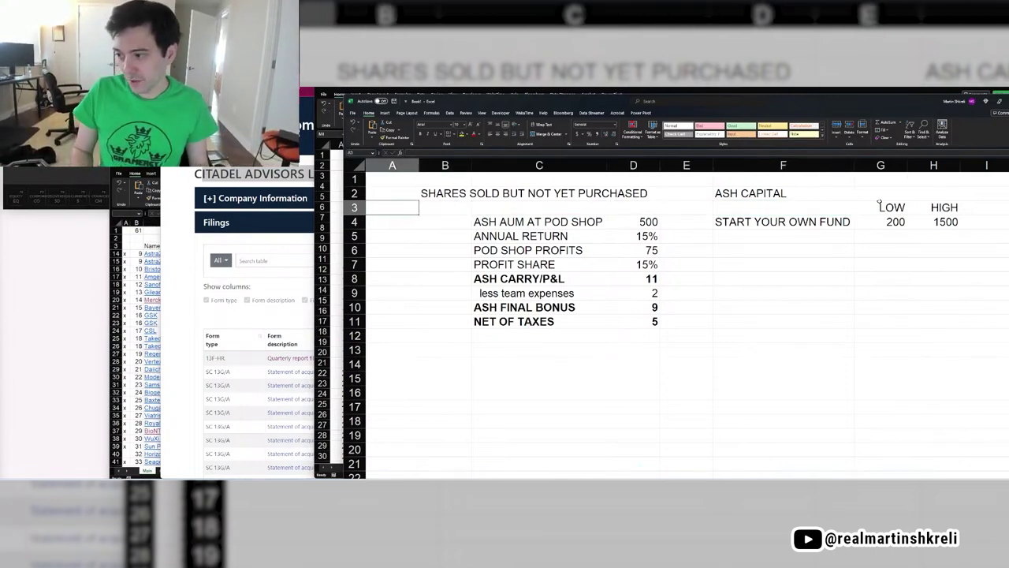
{"action": "key", "text": "Down"}
{"action": "type", "text": "CITADEL"}
{"action": "key", "text": "Return"}
{"action": "type", "text": "P72"}
{"action": "key", "text": "Return"}
{"action": "type", "text": "BALY"}
{"action": "key", "text": "Return"}
{"action": "type", "text": "MLNM"}
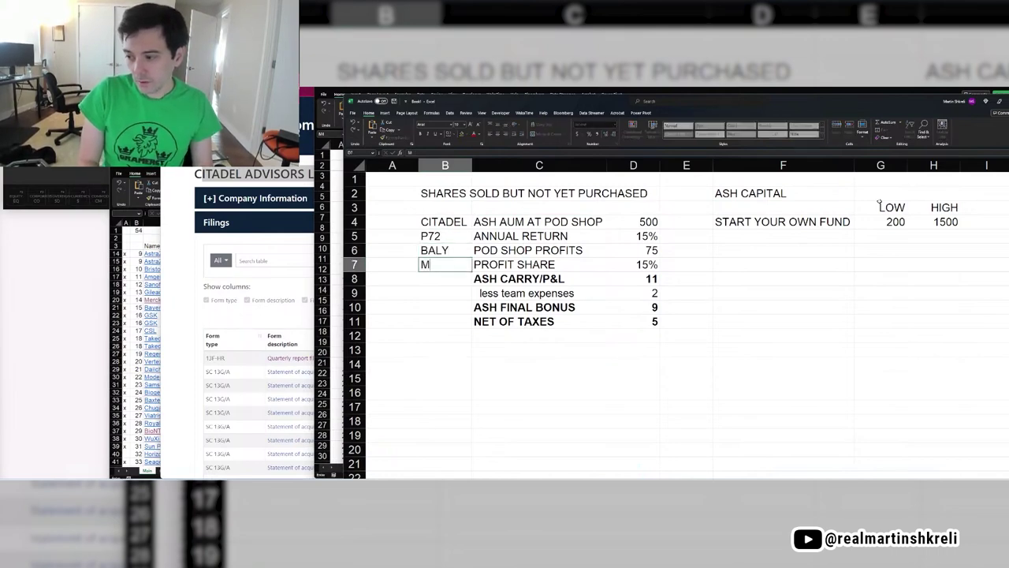
{"action": "key", "text": "Return"}
Label F5 as ANNUAL RETURN below START YOUR OWN FUND.
{"action": "key", "text": "Up"}
{"action": "key", "text": "Up"}
{"action": "key", "text": "Up"}
{"action": "key", "text": "Right"}
{"action": "key", "text": "Right"}
{"action": "key", "text": "Right"}
{"action": "key", "text": "Right"}
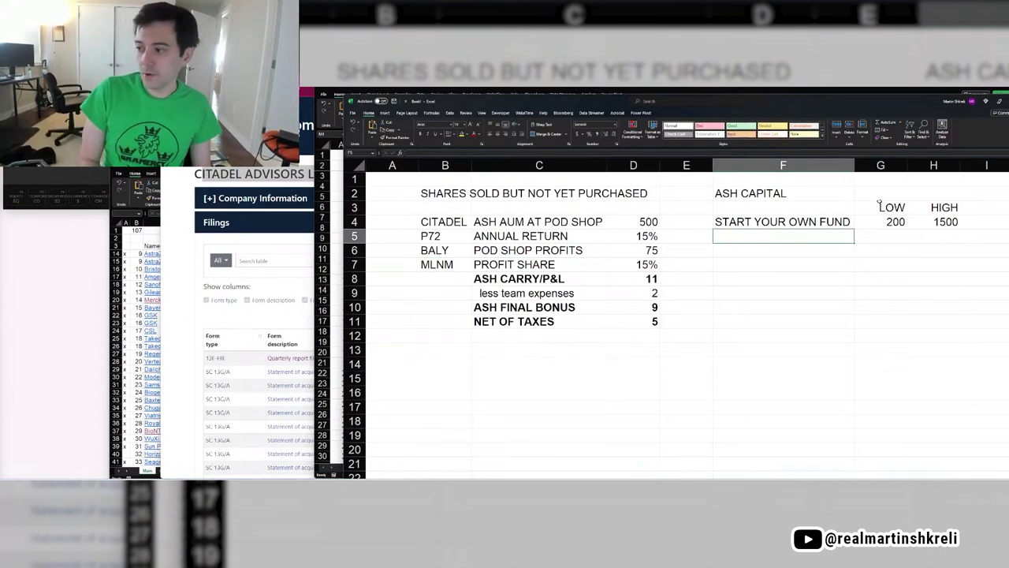
{"action": "type", "text": "ANNUAL RETURN"}
Bold the annual return row across C5:F5.
{"action": "key", "text": "Left"}
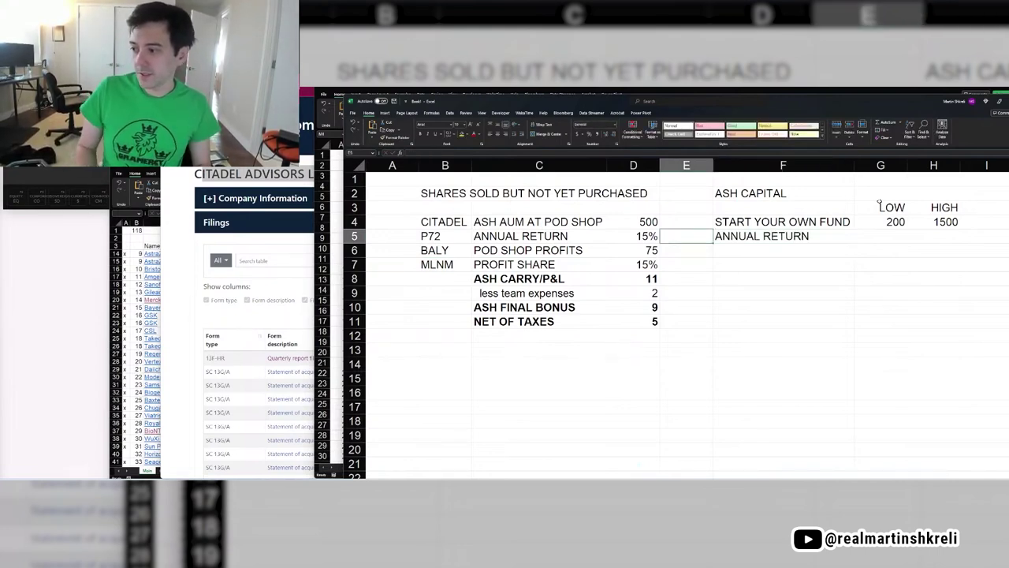
{"action": "key", "text": "Left"}
{"action": "key", "text": "Left"}
{"action": "key", "text": "shift+Right"}
{"action": "key", "text": "shift+Right"}
{"action": "key", "text": "shift+Right"}
{"action": "key", "text": "ctrl+b"}
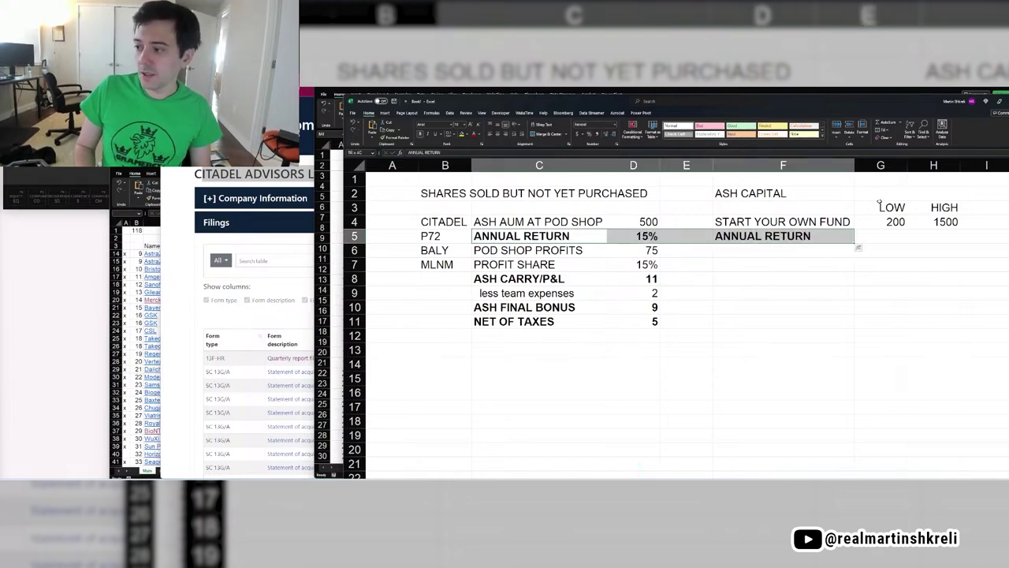
Bold the LOW and HIGH annual return cells G5:H5.
{"action": "key", "text": "Right"}
{"action": "key", "text": "Right"}
{"action": "key", "text": "Right"}
{"action": "key", "text": "Right"}
{"action": "key", "text": "shift+Right"}
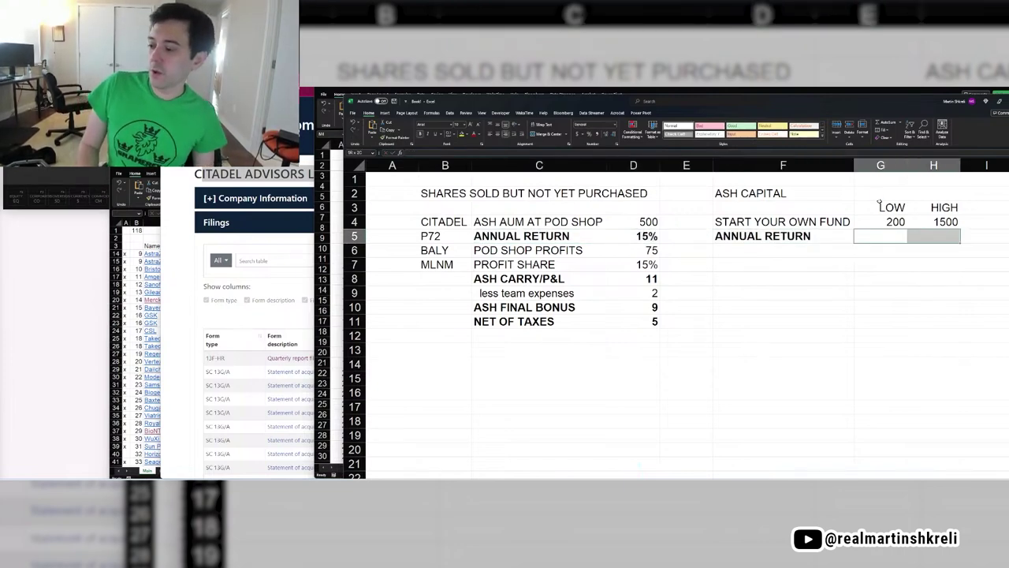
{"action": "key", "text": "ctrl+b"}
{"action": "key", "text": "Left"}
{"action": "key", "text": "Left"}
{"action": "key", "text": "Left"}
{"action": "key", "text": "Left"}
{"action": "key", "text": "Left"}
{"action": "key", "text": "Up"}
{"action": "key", "text": "Down"}
{"action": "key", "text": "Up"}
{"action": "key", "text": "Right"}
{"action": "key", "text": "Down"}
{"action": "key", "text": "Right"}
{"action": "key", "text": "Right"}
{"action": "key", "text": "Right"}
{"action": "key", "text": "Right"}
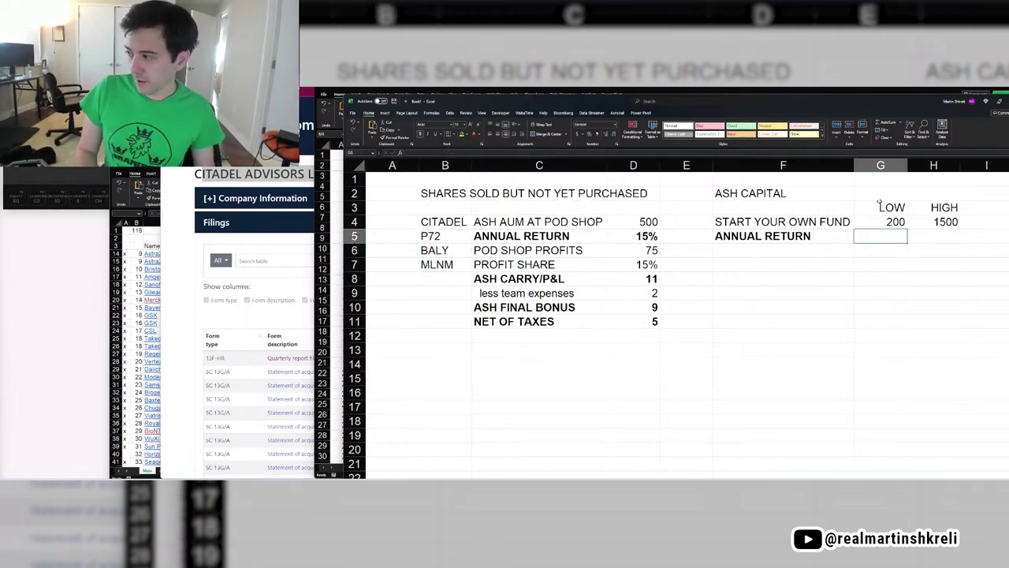
{"action": "key", "text": "Up"}
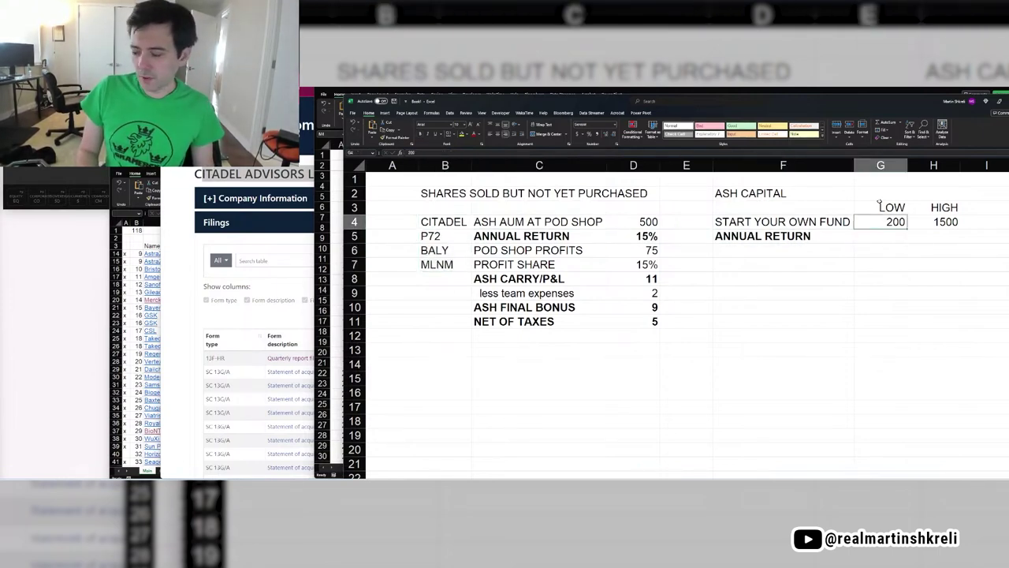
{"action": "key", "text": "Down"}
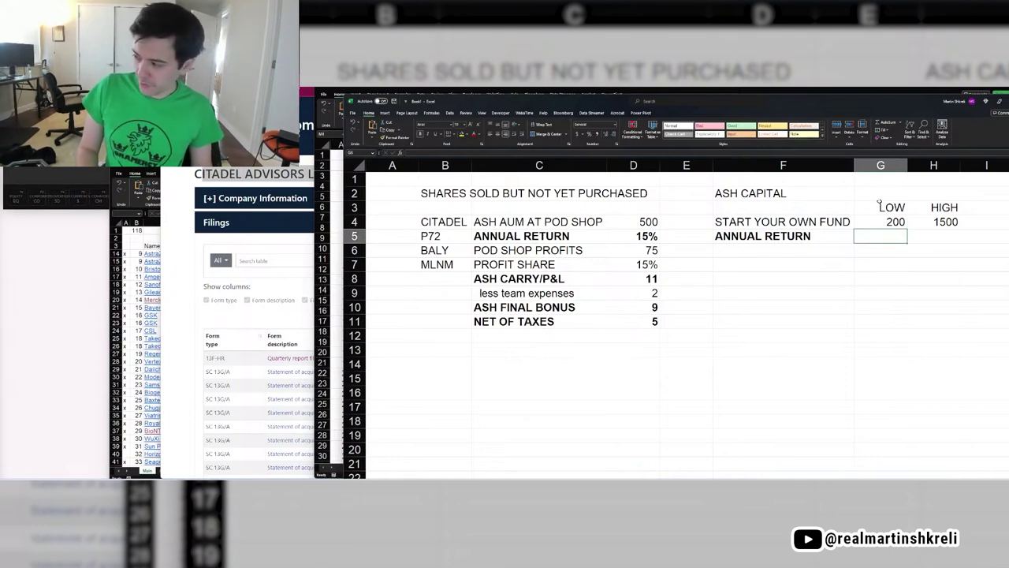
Set the own-fund annual return to 15% for both LOW and HIGH in G5:H5.
{"action": "type", "text": "15%"}
{"action": "key", "text": "Tab"}
{"action": "type", "text": "15%"}
{"action": "key", "text": "Return"}
{"action": "key", "text": "Left"}
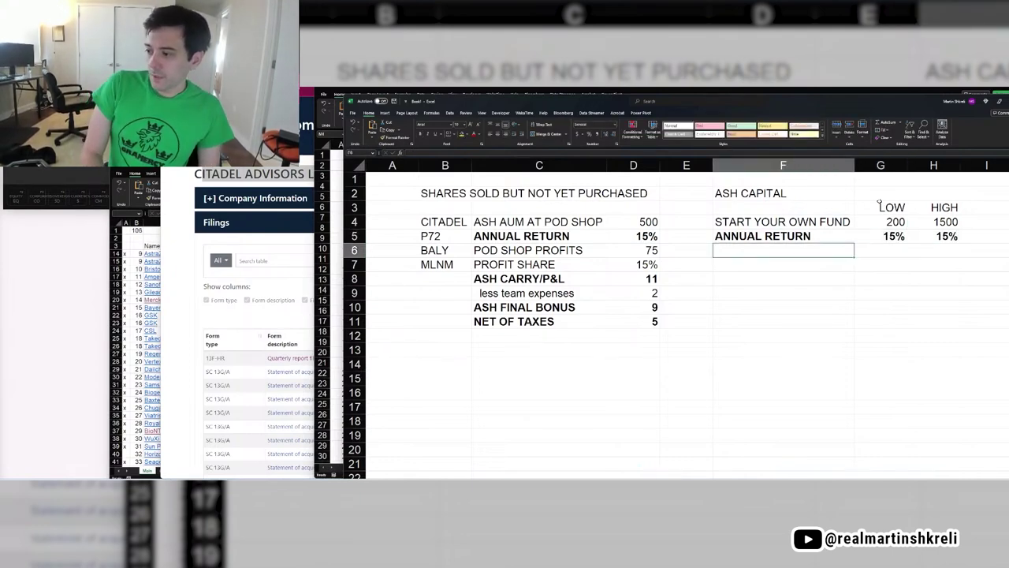
{"action": "key", "text": "Right"}
{"action": "type", "text": "+"}
{"action": "key", "text": "Up"}
{"action": "key", "text": "Up"}
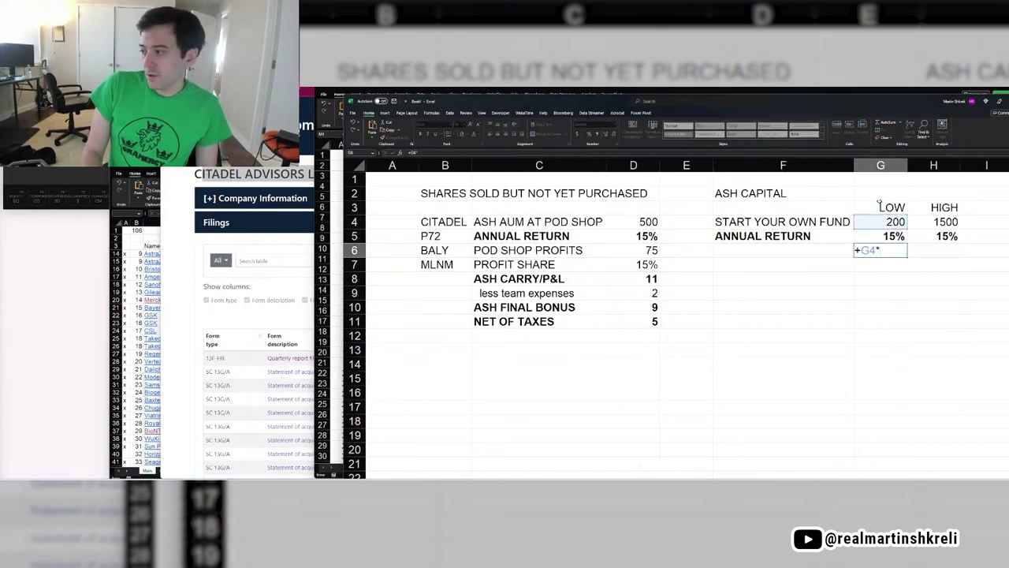
{"action": "type", "text": "*"}
{"action": "key", "text": "Escape"}
Calculate the own-fund profits in G6 as G4*G5 and copy the formula across to H6.
{"action": "type", "text": "+"}
{"action": "key", "text": "Up"}
{"action": "key", "text": "Up"}
{"action": "type", "text": "*"}
{"action": "key", "text": "Up"}
{"action": "key", "text": "Return"}
{"action": "key", "text": "Up"}
{"action": "key", "text": "Right"}
{"action": "key", "text": "Right"}
{"action": "key", "text": "ctrl+r"}
{"action": "key", "text": "Left"}
{"action": "key", "text": "Left"}
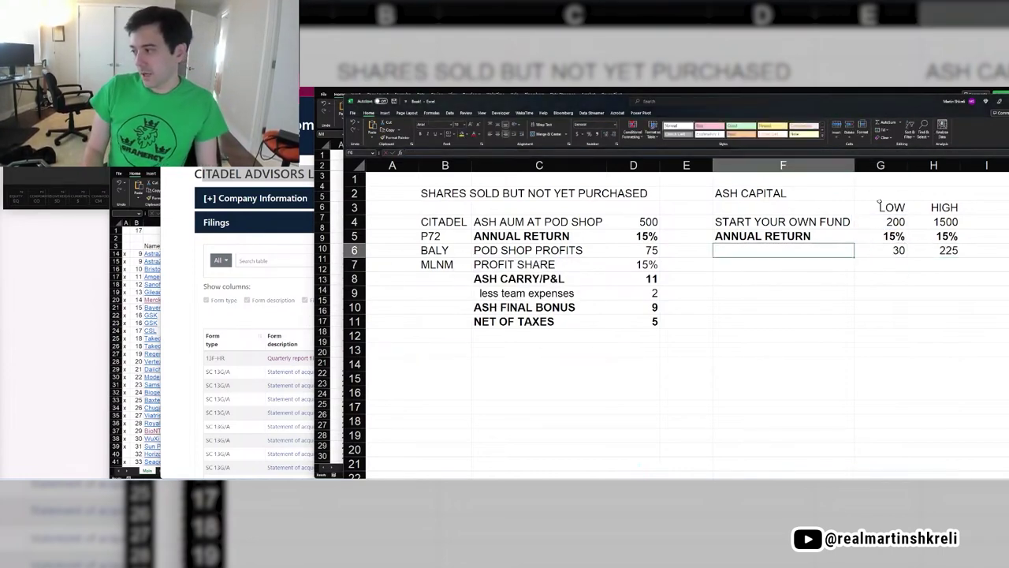
Add a PROFIT SHARE row in F7 with 20% for both LOW and HIGH.
{"action": "key", "text": "Down"}
{"action": "type", "text": "PROFIT SHARE"}
{"action": "key", "text": "Tab"}
{"action": "type", "text": "20%"}
{"action": "key", "text": "Tab"}
{"action": "type", "text": "20"}
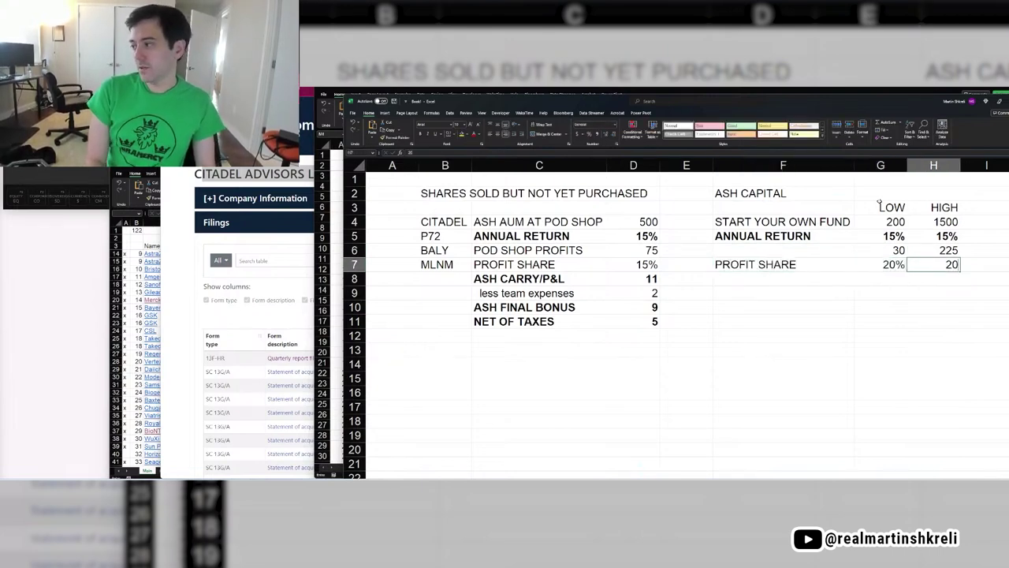
{"action": "type", "text": "%"}
{"action": "key", "text": "Return"}
Label F6 with the manager's name followed by PROFITS, and F8 with the name followed by CARRY.
{"action": "key", "text": "Up"}
{"action": "key", "text": "Up"}
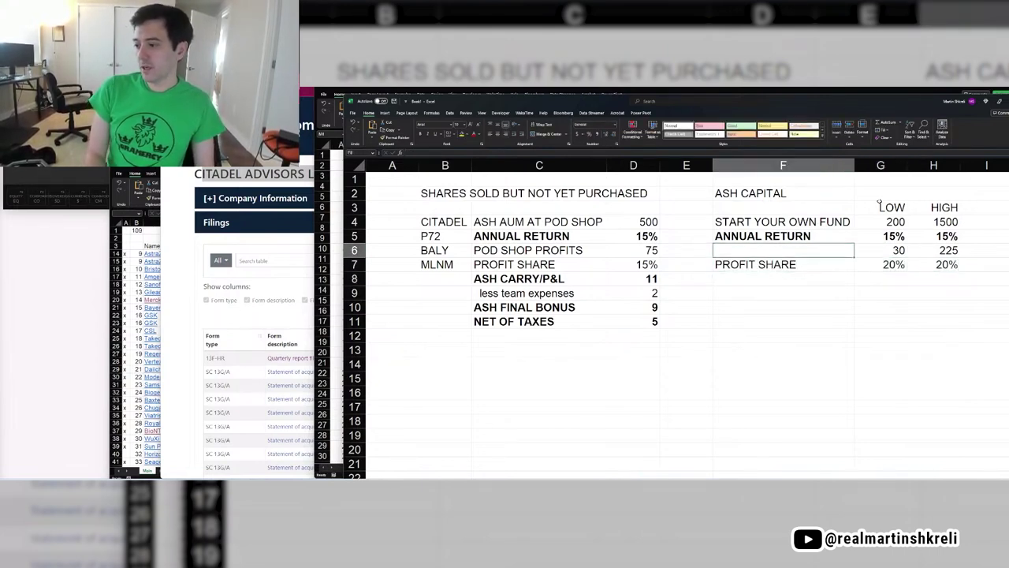
{"action": "type", "text": "ASH PROFITS"}
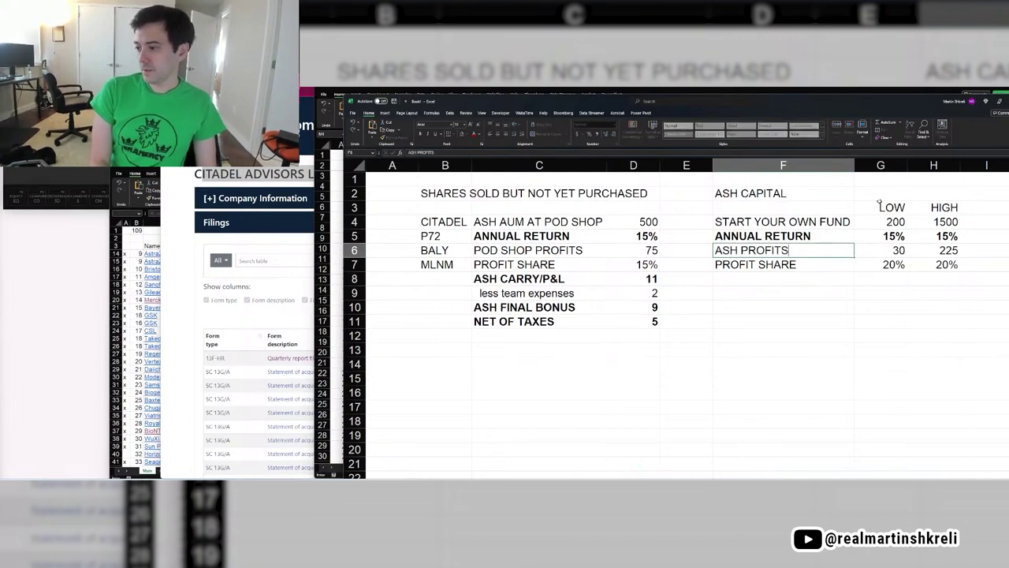
{"action": "key", "text": "Down"}
{"action": "key", "text": "Down"}
{"action": "type", "text": "ASH CARRY"}
Calculate the carry in G8 as G6*G7 and copy the formula across to H8.
{"action": "key", "text": "Tab"}
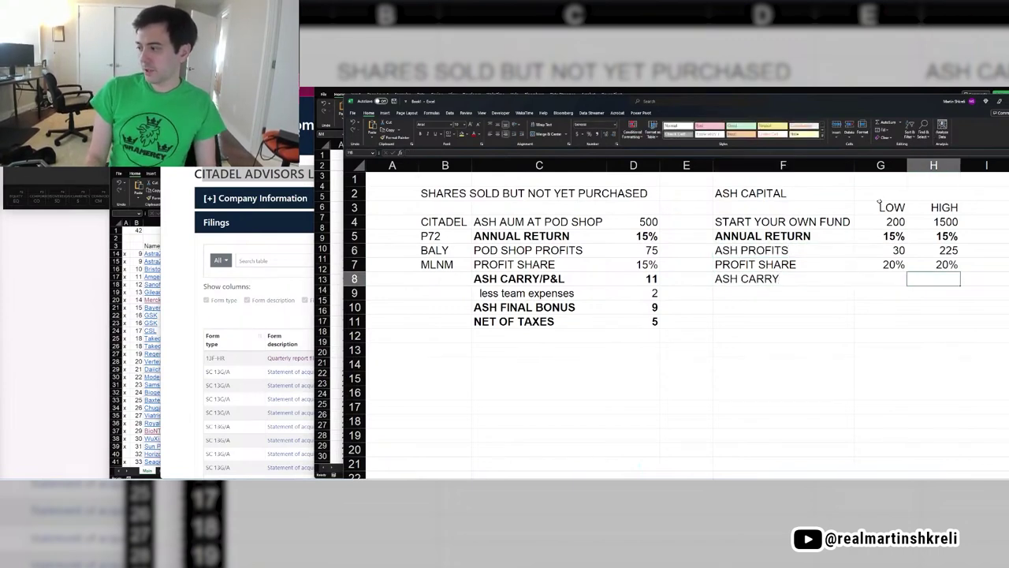
{"action": "type", "text": "+"}
{"action": "key", "text": "Up"}
{"action": "key", "text": "Up"}
{"action": "type", "text": "*"}
{"action": "key", "text": "Up"}
{"action": "key", "text": "Return"}
{"action": "key", "text": "Up"}
{"action": "key", "text": "Right"}
{"action": "key", "text": "ctrl+r"}
Add a "less team expenses" row in F9 with 5 for LOW and H8*.2 for HIGH.
{"action": "key", "text": "Down"}
{"action": "key", "text": "Left"}
{"action": "key", "text": "Left"}
{"action": "type", "text": "less team expenses"}
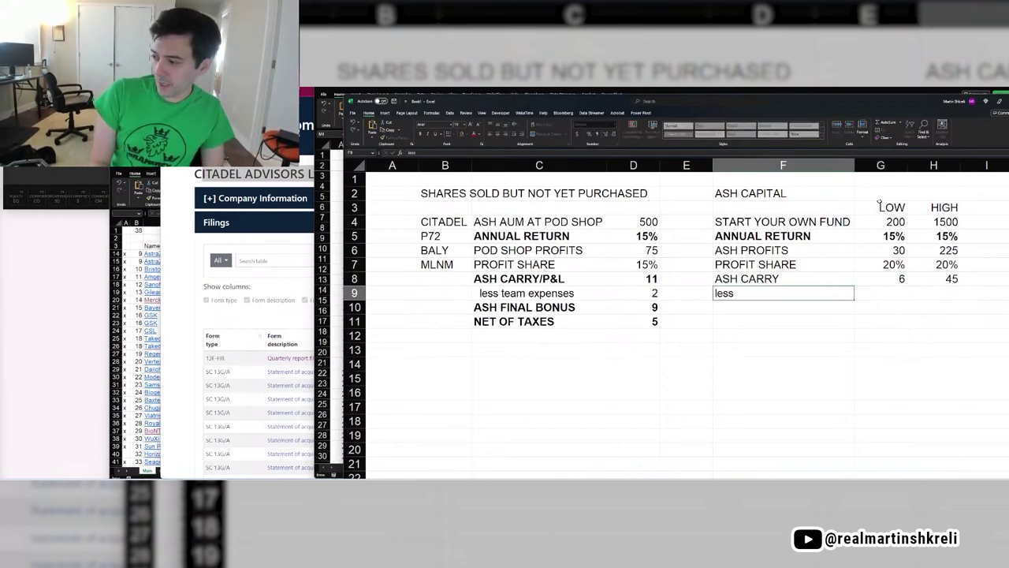
{"action": "key", "text": "Tab"}
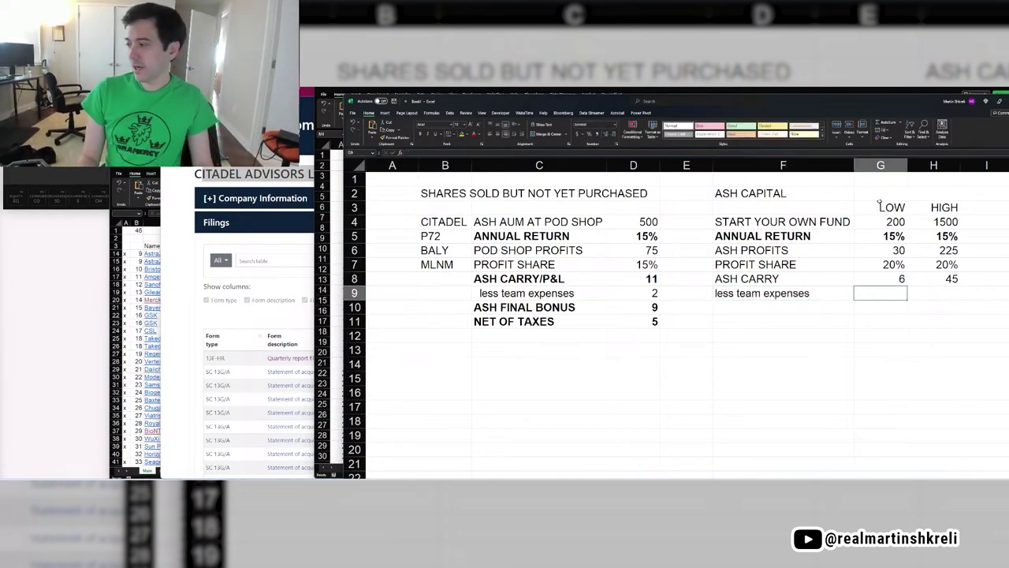
{"action": "type", "text": "5"}
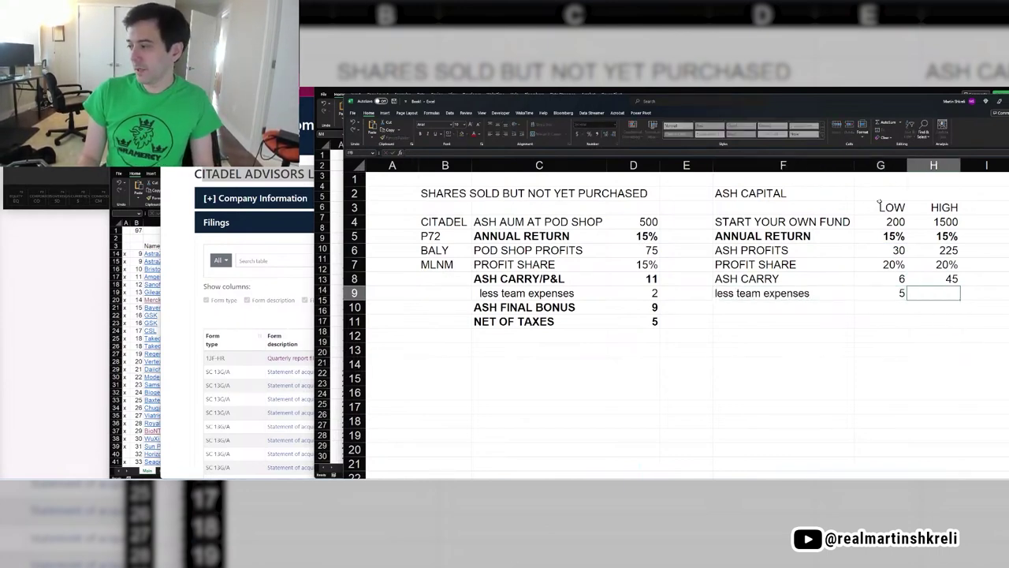
{"action": "key", "text": "Tab"}
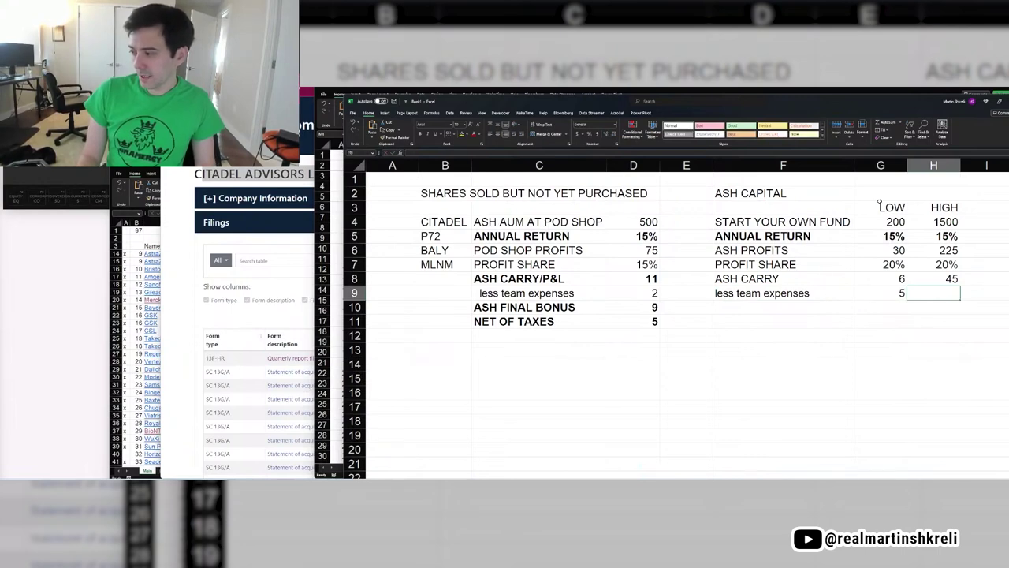
{"action": "type", "text": "+"}
{"action": "key", "text": "Up"}
{"action": "type", "text": "*.2"}
{"action": "key", "text": "Return"}
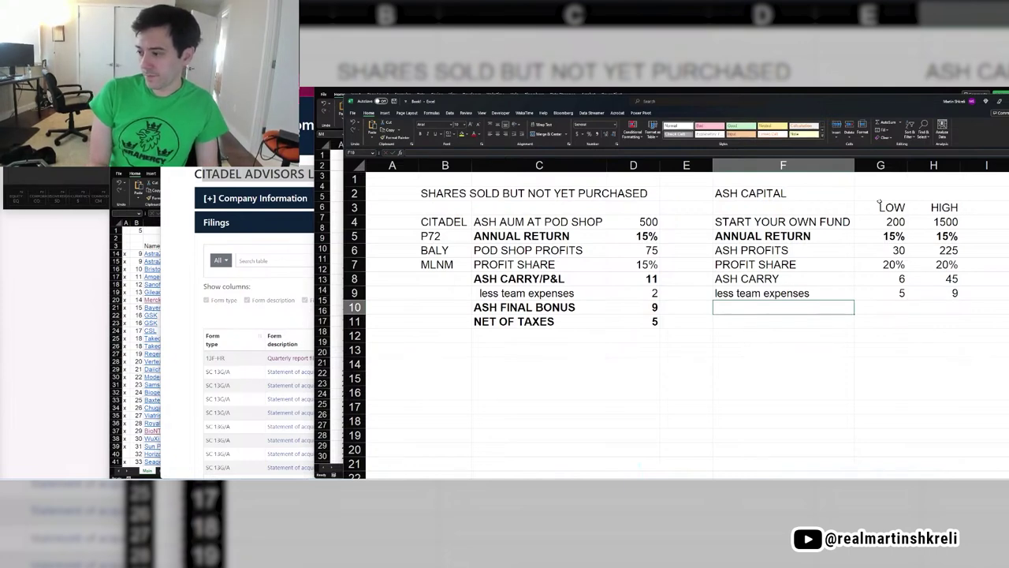
Add a NET row in F10 that subtracts team expenses from the carry for both LOW and HIGH.
{"action": "type", "text": "NET"}
{"action": "key", "text": "Tab"}
{"action": "type", "text": "+"}
{"action": "key", "text": "Up"}
{"action": "key", "text": "Up"}
{"action": "type", "text": "-"}
{"action": "key", "text": "Up"}
{"action": "key", "text": "Tab"}
{"action": "key", "text": "ctrl+r"}
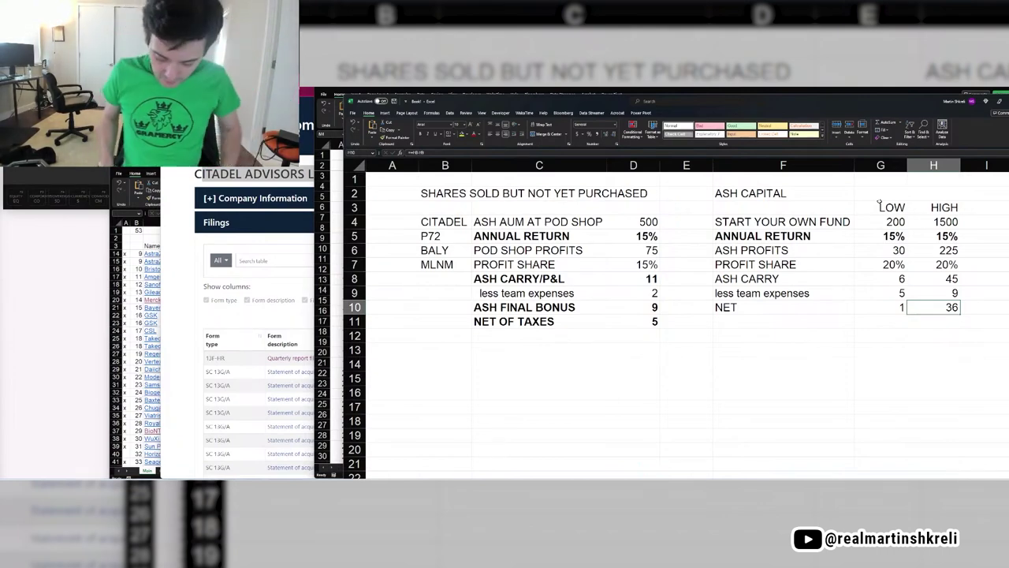
Bold the NET row across F10:H10.
{"action": "key", "text": "shift+Left"}
{"action": "key", "text": "shift+Left"}
{"action": "key", "text": "ctrl+b"}
Review the pod shop earnings model from AUM down to the final bonus in C4:D10.
{"action": "key", "text": "Left"}
{"action": "key", "text": "Left"}
{"action": "key", "text": "Left"}
{"action": "key", "text": "Left"}
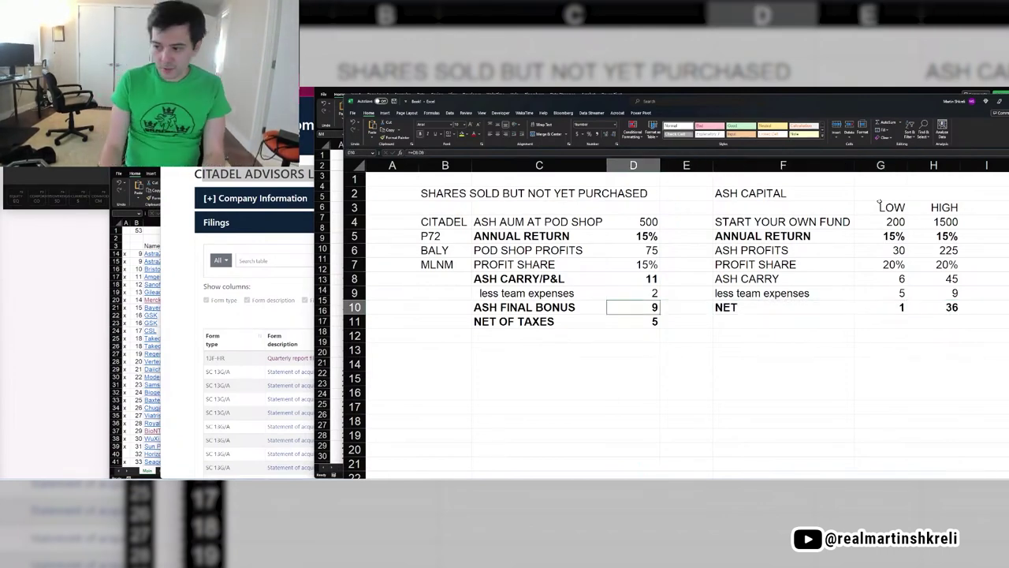
{"action": "key", "text": "shift+Up"}
{"action": "key", "text": "shift+Up"}
{"action": "key", "text": "shift+Up"}
{"action": "key", "text": "shift+Up"}
{"action": "key", "text": "shift+Up"}
{"action": "key", "text": "shift+Up"}
{"action": "key", "text": "shift+Left"}
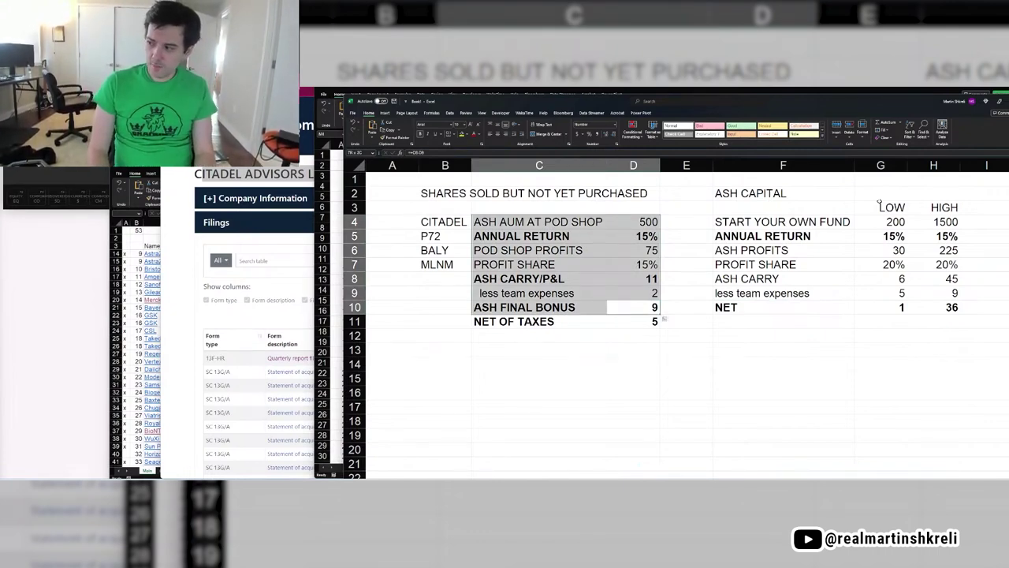
Examine the own-fund LOW and HIGH figures down to NET alongside the pod shop model.
{"action": "key", "text": "Right"}
{"action": "key", "text": "Right"}
{"action": "key", "text": "shift+Right"}
{"action": "key", "text": "shift+Right"}
{"action": "key", "text": "shift+Up"}
{"action": "key", "text": "shift+Up"}
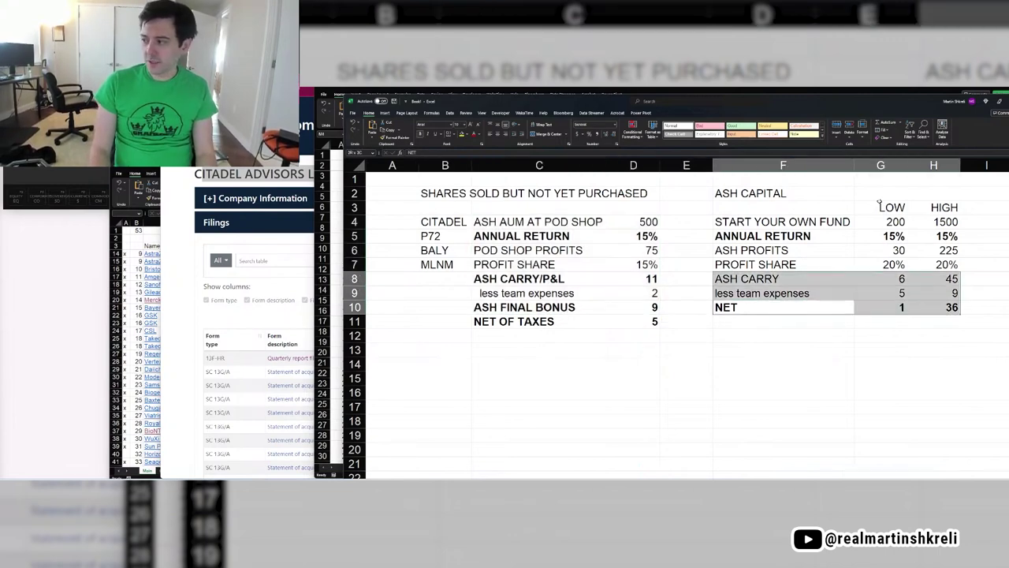
{"action": "key", "text": "shift+Up"}
{"action": "key", "text": "shift+Up"}
{"action": "key", "text": "shift+Up"}
{"action": "key", "text": "shift+Up"}
{"action": "key", "text": "shift+Up"}
{"action": "key", "text": "shift+Up"}
{"action": "key", "text": "shift+Down"}
{"action": "key", "text": "shift+Down"}
{"action": "key", "text": "shift+Down"}
{"action": "key", "text": "shift+Down"}
{"action": "key", "text": "shift+Down"}
{"action": "key", "text": "shift+Down"}
{"action": "key", "text": "shift+Down"}
{"action": "key", "text": "shift+Left"}
{"action": "key", "text": "shift+Left"}
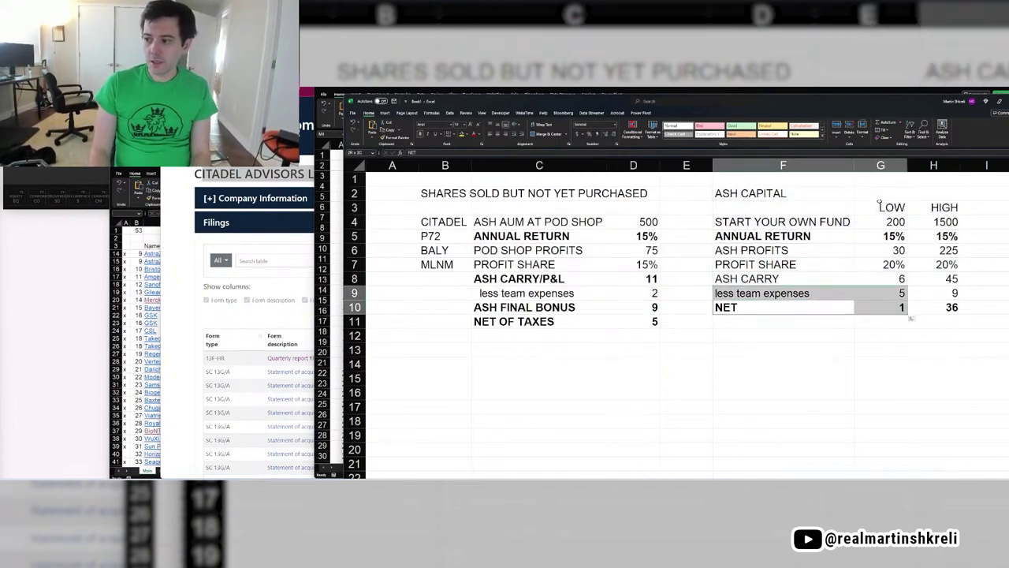
{"action": "key", "text": "shift+Up"}
{"action": "key", "text": "shift+Left"}
{"action": "key", "text": "shift+Left"}
{"action": "key", "text": "shift+Left"}
{"action": "key", "text": "shift+Left"}
{"action": "key", "text": "shift+Left"}
{"action": "key", "text": "shift+Up"}
{"action": "key", "text": "shift+Up"}
{"action": "key", "text": "shift+Up"}
{"action": "key", "text": "shift+Up"}
{"action": "key", "text": "shift+Up"}
{"action": "key", "text": "shift+Up"}
{"action": "key", "text": "shift+Up"}
Close the pod shop comparison workbook without saving it.
{"action": "key", "text": "ctrl+w"}
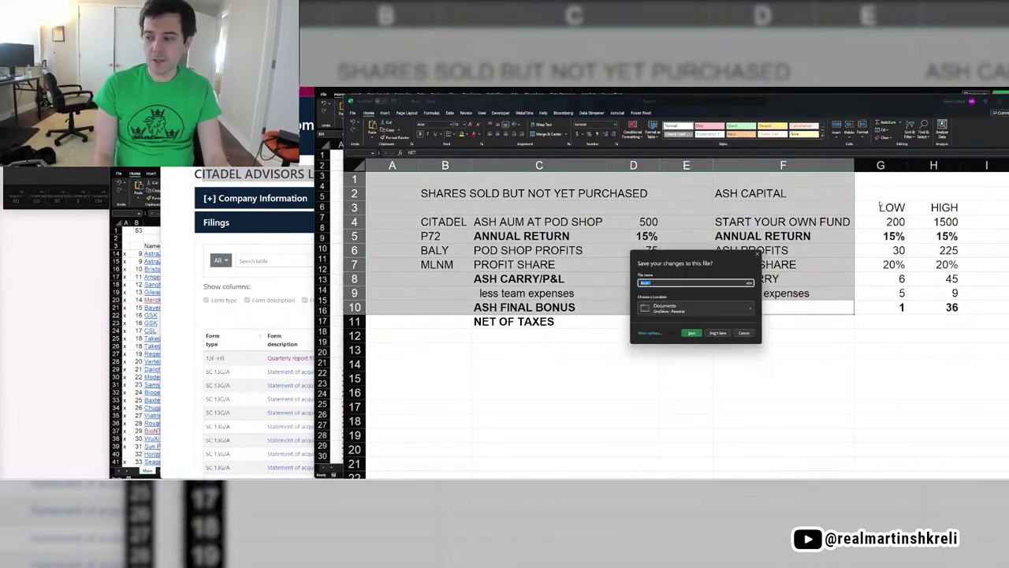
{"action": "key", "text": "alt+n"}
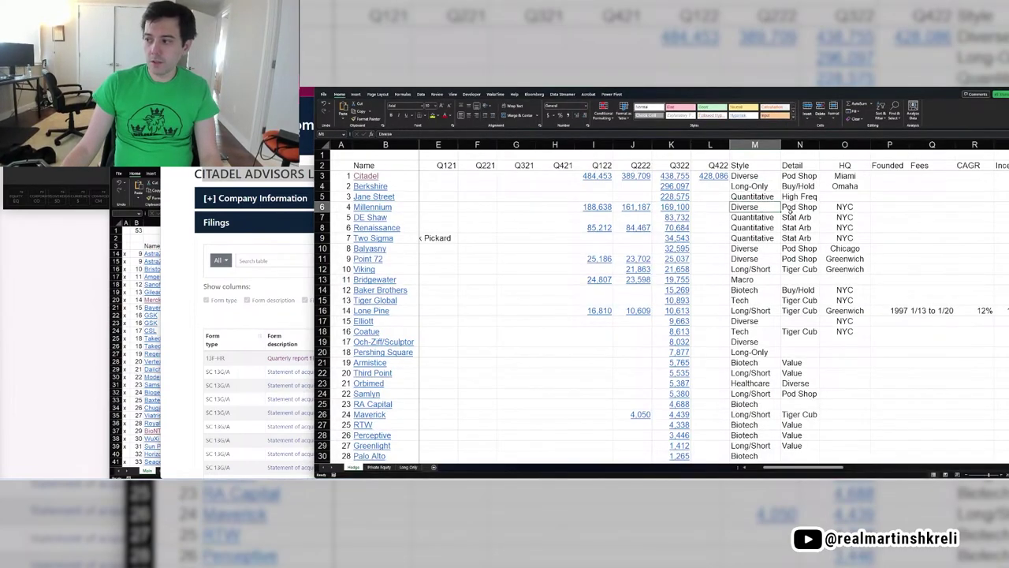
Open Berkshire's EDGAR page and bring up the information table value total in its February 14, 2023 13F-HR filing.
{"action": "key", "text": "Left"}
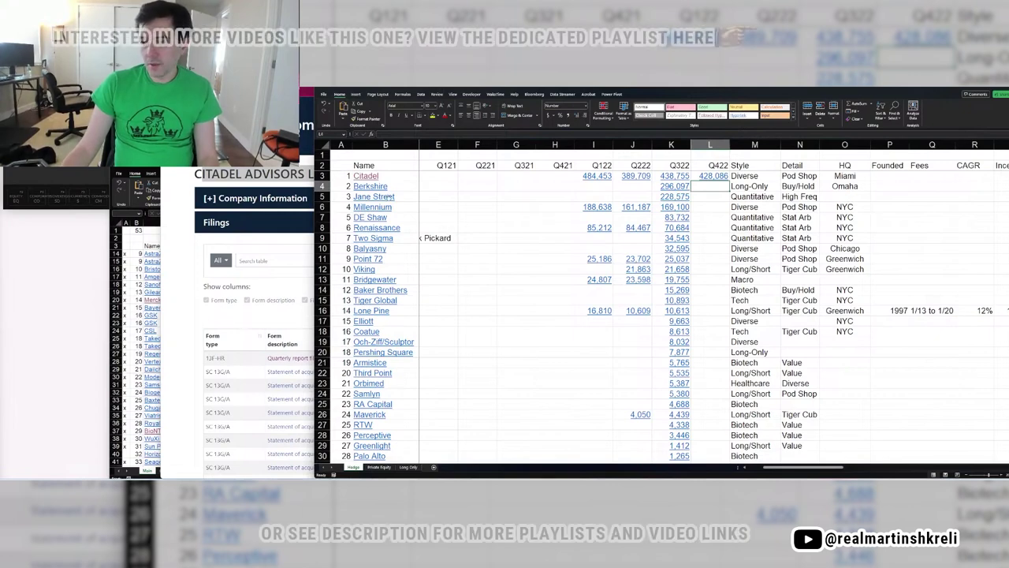
{"action": "left_click", "coordinate": [378, 188]}
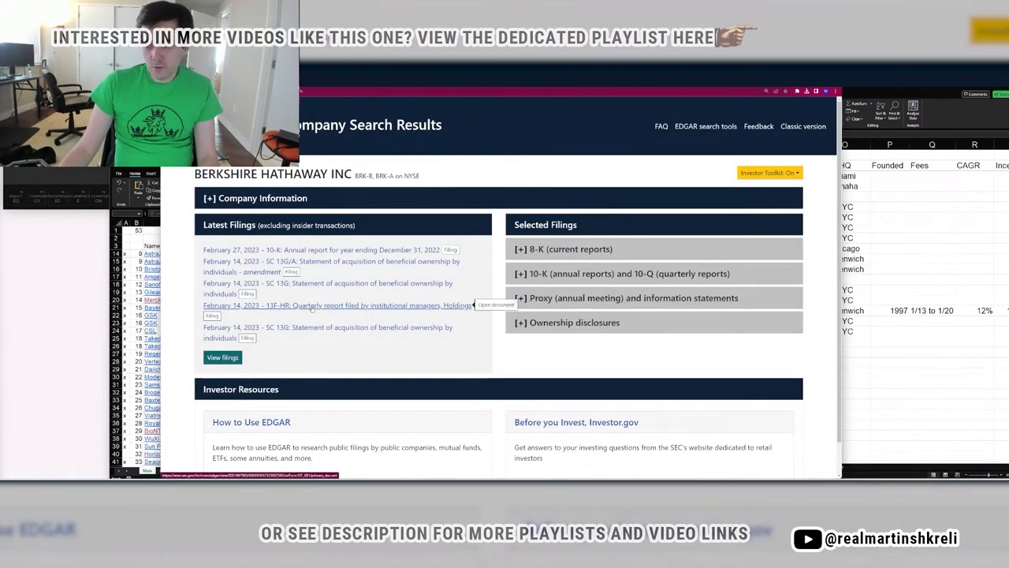
{"action": "left_click", "coordinate": [312, 306]}
{"action": "scroll", "coordinate": [447, 288], "scroll_direction": "down", "scroll_amount": 3}
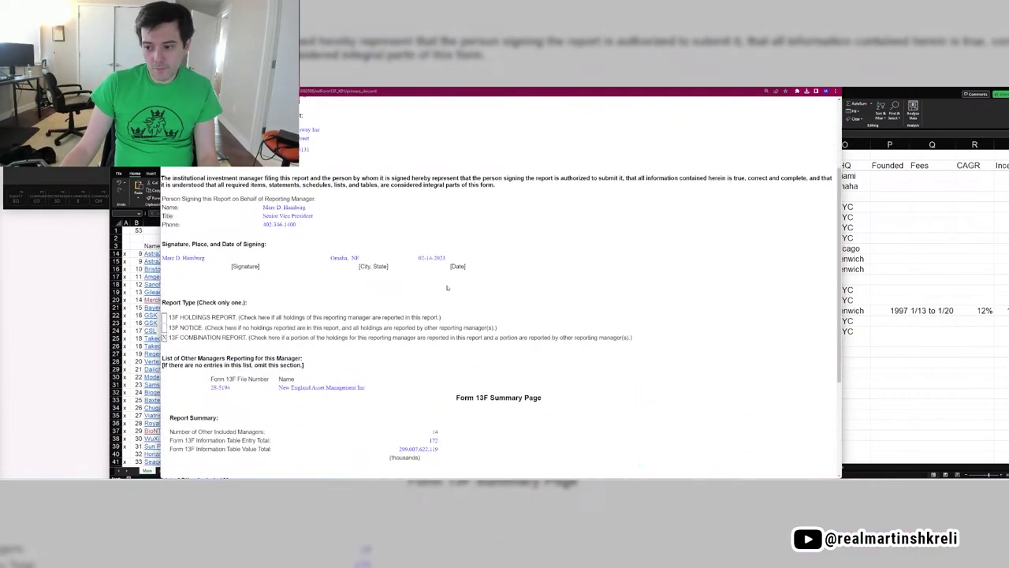
{"action": "scroll", "coordinate": [447, 288], "scroll_direction": "down", "scroll_amount": 3}
Return to the hedge fund workbook and enter Berkshire's Q422 value in L4 as 299007.622119, copied from the 13F summary.
{"action": "left_click", "coordinate": [872, 292]}
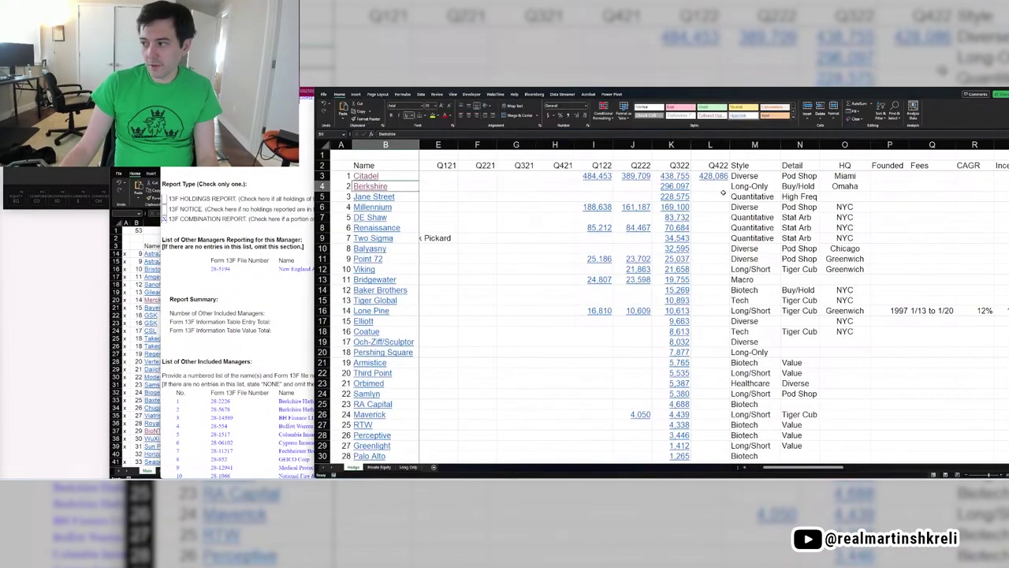
{"action": "key", "text": "alt+Tab"}
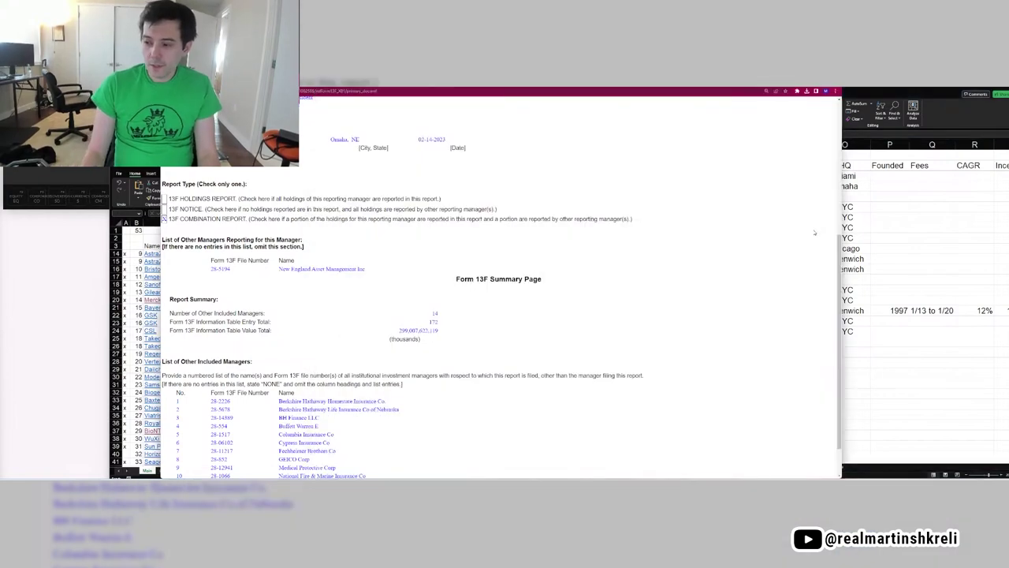
{"action": "key", "text": "alt+Tab"}
{"action": "key", "text": "alt+Tab"}
{"action": "key", "text": "alt+Tab"}
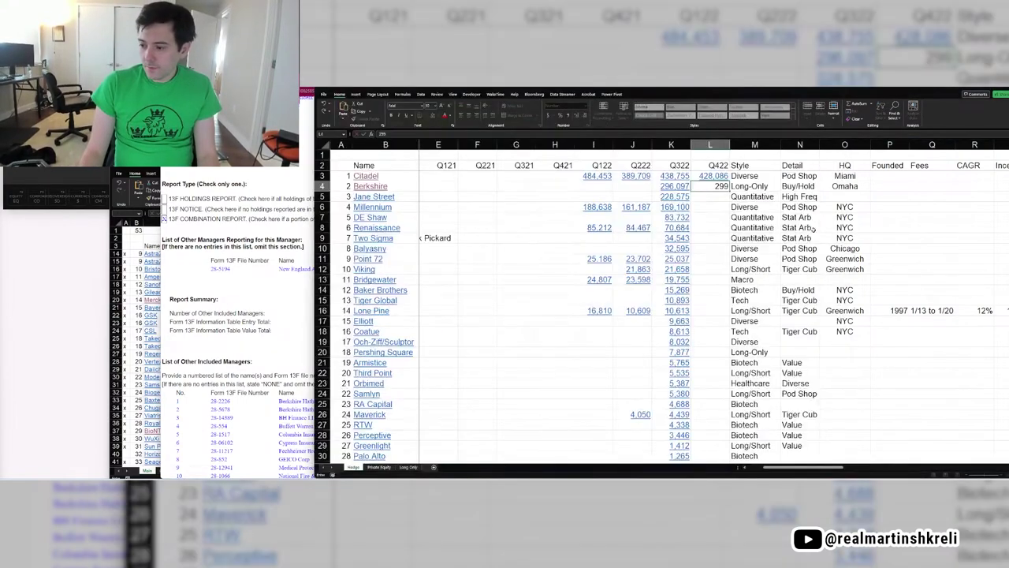
{"action": "type", "text": "07"}
{"action": "key", "text": "alt+Tab"}
{"action": "key", "text": "alt+Tab"}
{"action": "type", "text": "622"}
{"action": "key", "text": "alt+Tab"}
{"action": "key", "text": "alt+Tab"}
{"action": "type", "text": "119"}
{"action": "key", "text": "Right"}
{"action": "key", "text": "Left"}
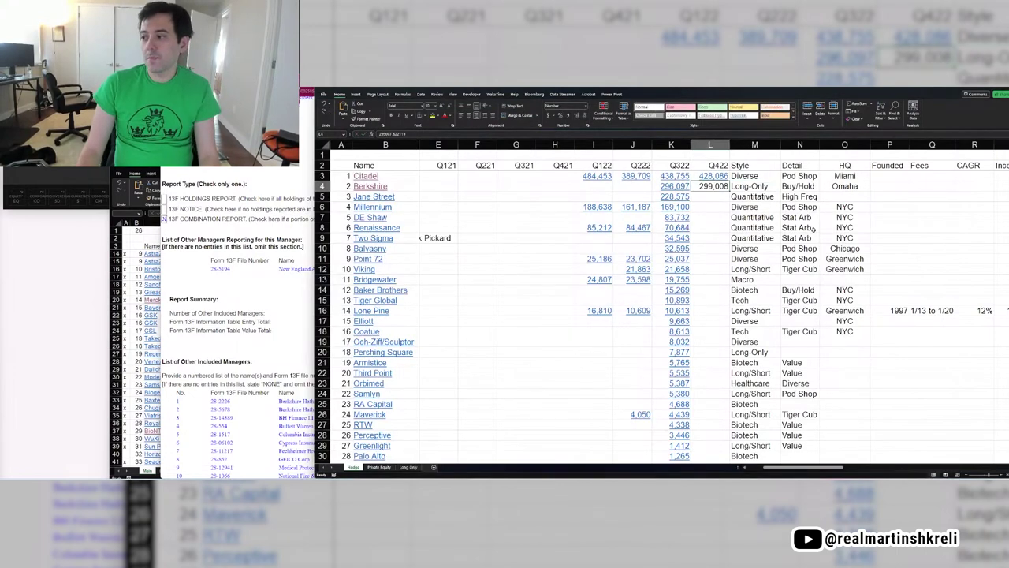
{"action": "key", "text": "alt+Tab"}
{"action": "key", "text": "alt+Tab"}
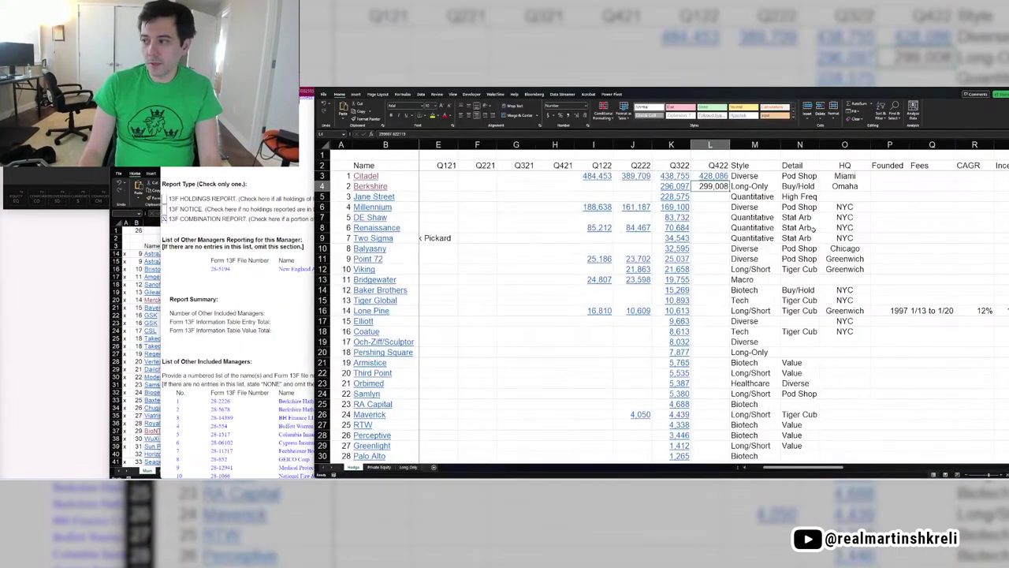
Open the filing index page of Berkshire's February 14, 2023 13F-HR on EDGAR and copy its web address.
{"action": "key", "text": "F2"}
{"action": "key", "text": "alt+Tab"}
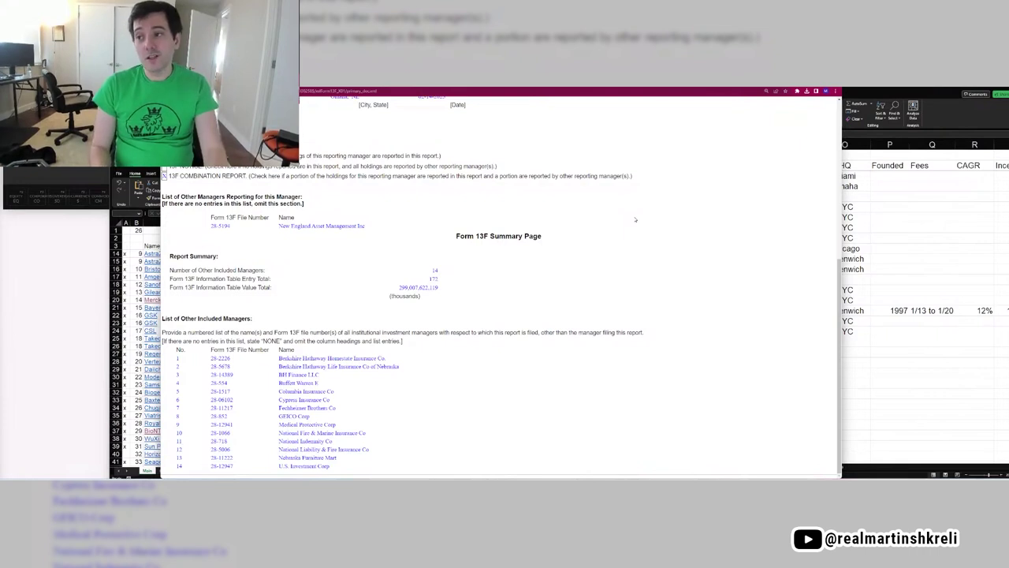
{"action": "key", "text": "ctrl+w"}
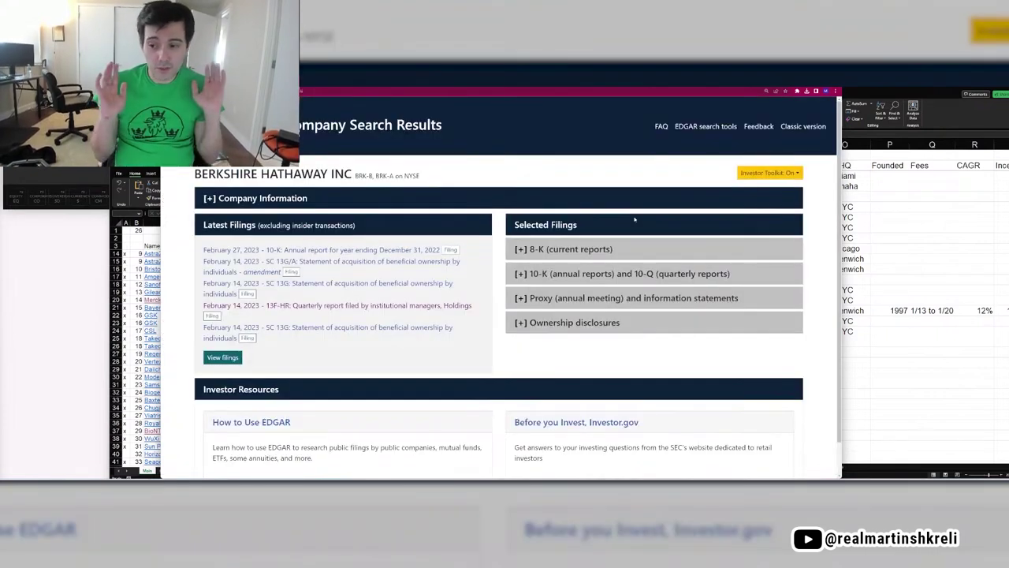
{"action": "left_click", "coordinate": [211, 315]}
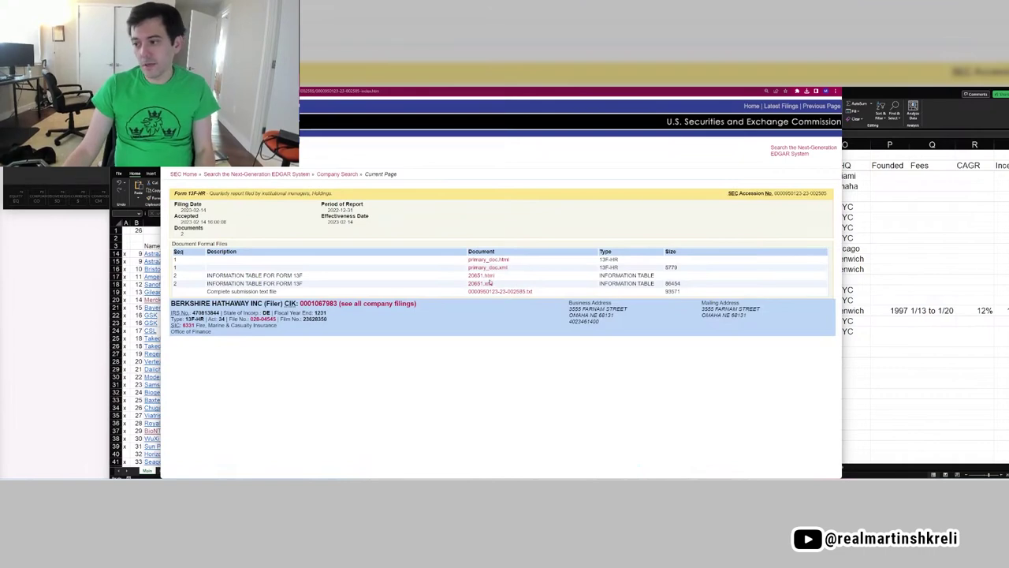
{"action": "left_click", "coordinate": [485, 281]}
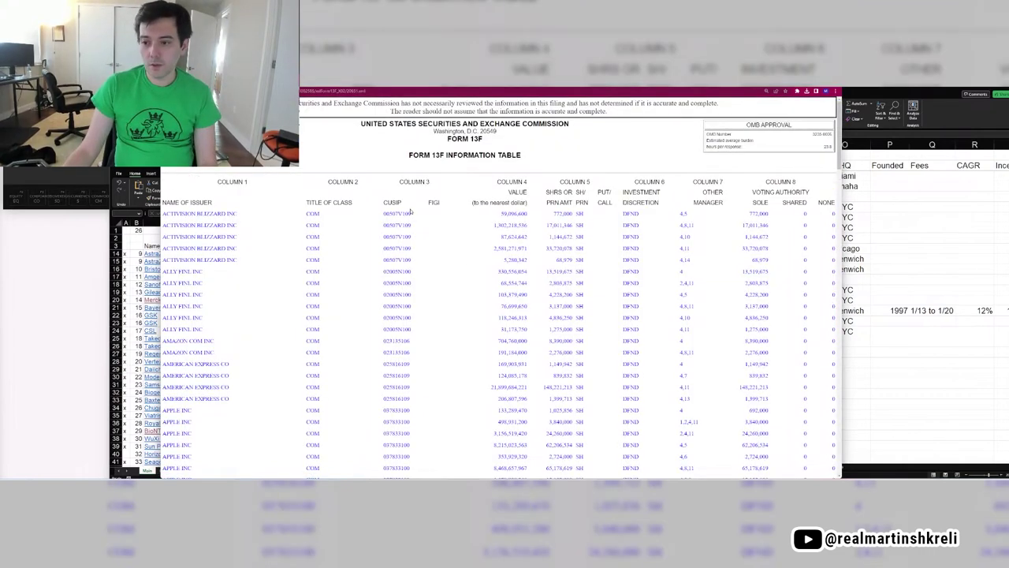
{"action": "key", "text": "ctrl+l"}
{"action": "key", "text": "alt+Left"}
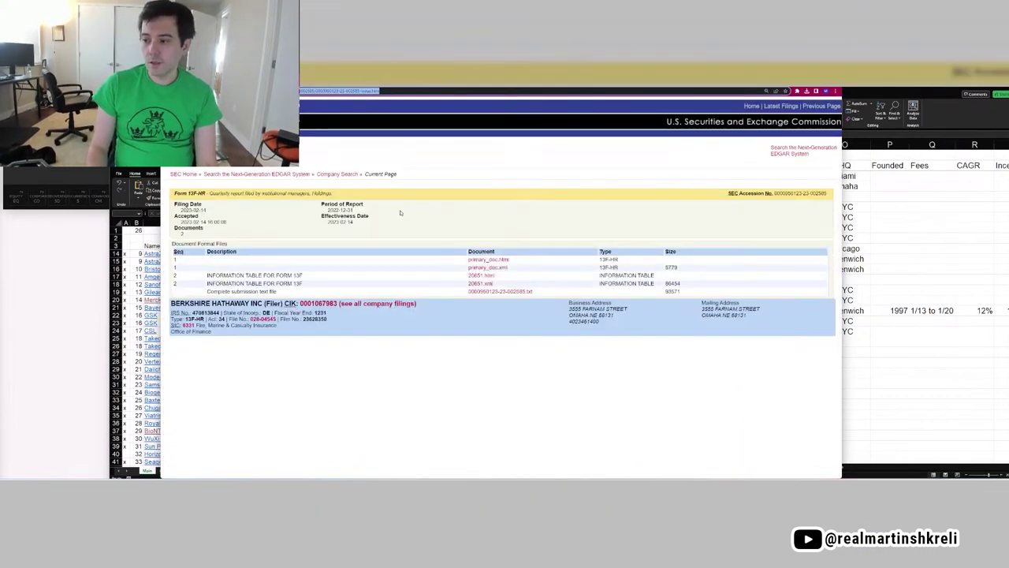
{"action": "key", "text": "alt+Right"}
{"action": "key", "text": "alt+Left"}
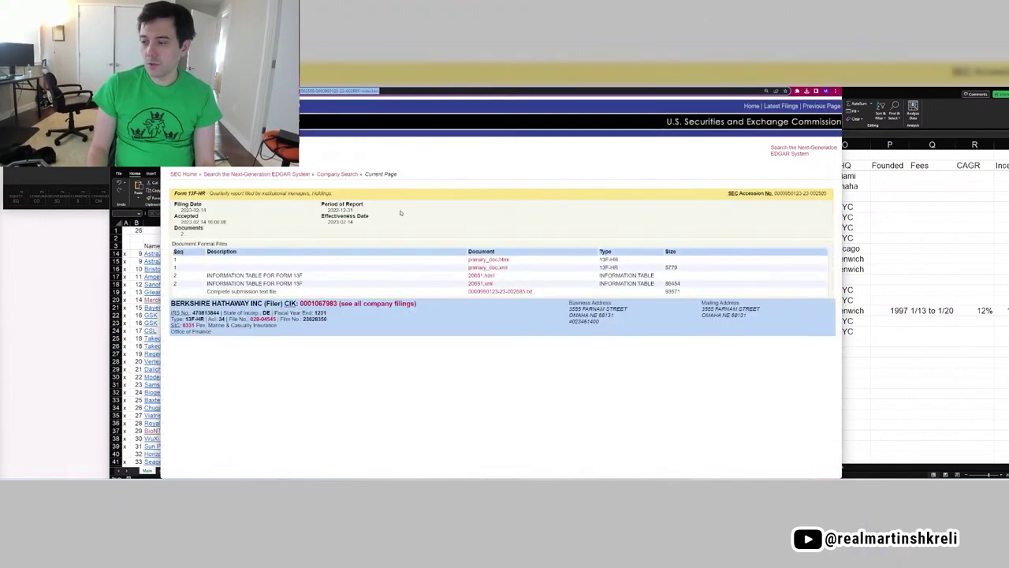
{"action": "key", "text": "ctrl+l"}
Return to the hedge fund workbook and hyperlink Berkshire's Q422 value in L4 to the copied filing address.
{"action": "key", "text": "alt+Tab"}
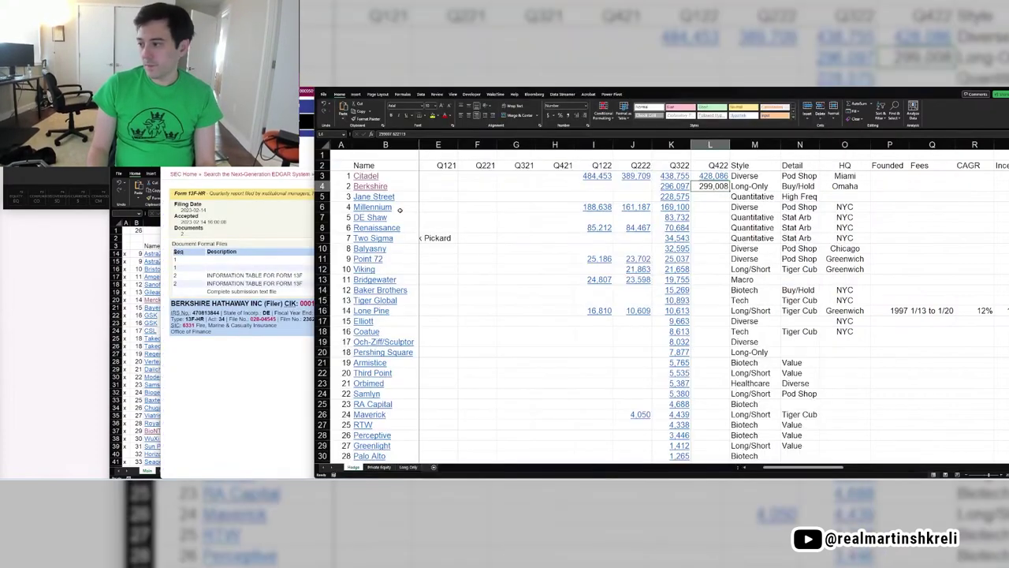
{"action": "key", "text": "ctrl+k"}
{"action": "key", "text": "ctrl+v"}
{"action": "key", "text": "Return"}
Open the primary document of Berkshire's 13F-HR and check the unit of its information table value total.
{"action": "key", "text": "alt+Tab"}
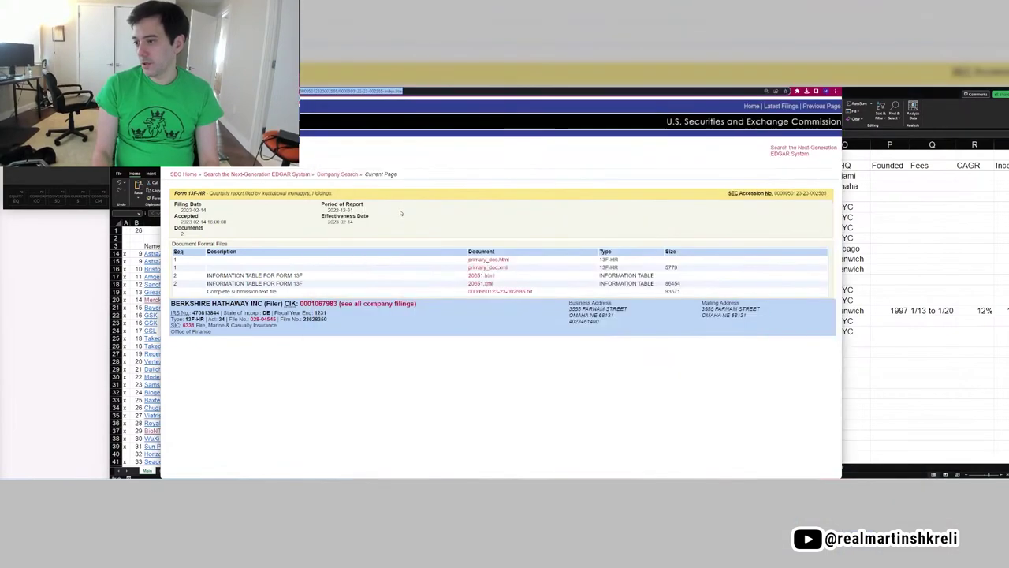
{"action": "left_click", "coordinate": [489, 260]}
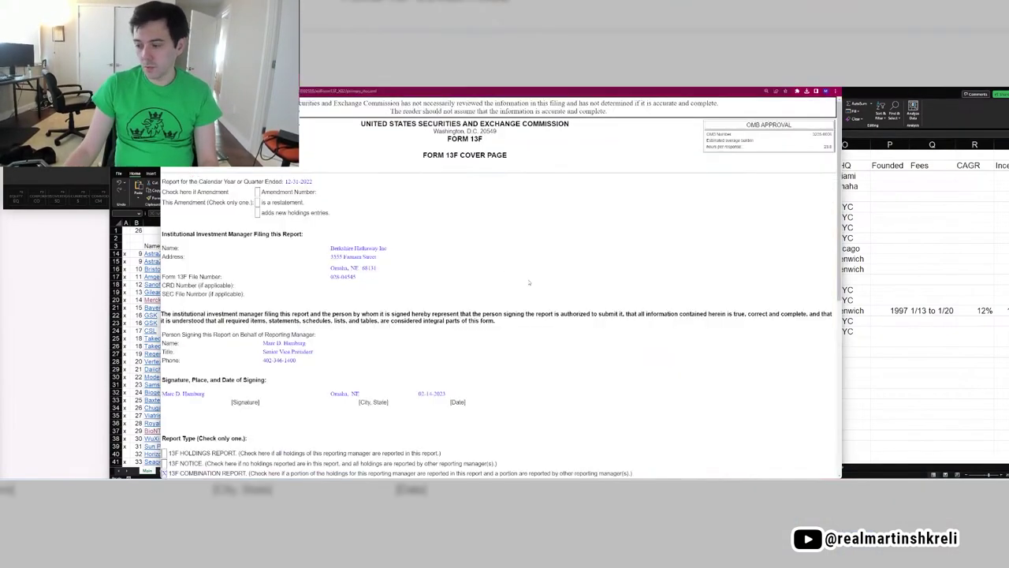
{"action": "scroll", "coordinate": [525, 280], "scroll_direction": "down", "scroll_amount": 5}
{"action": "key", "text": "alt+Tab"}
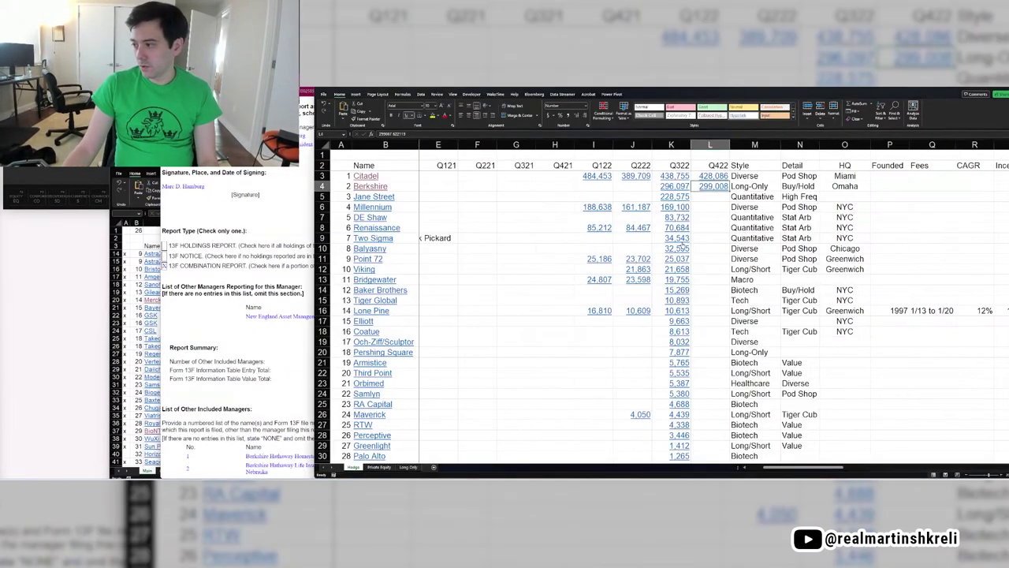
{"action": "left_click", "coordinate": [723, 199]}
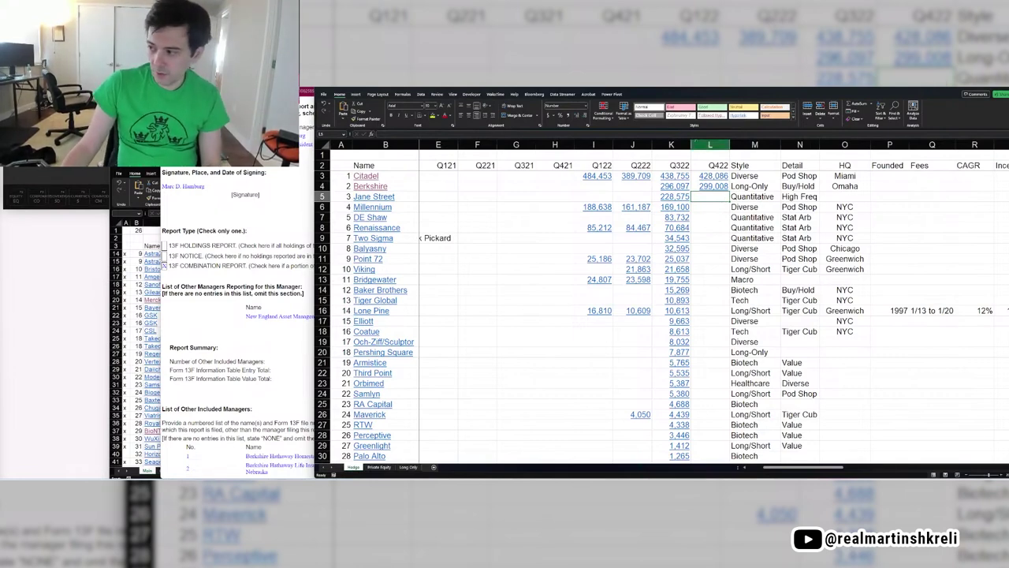
{"action": "left_click", "coordinate": [293, 207]}
{"action": "scroll", "coordinate": [295, 224], "scroll_direction": "down", "scroll_amount": 3}
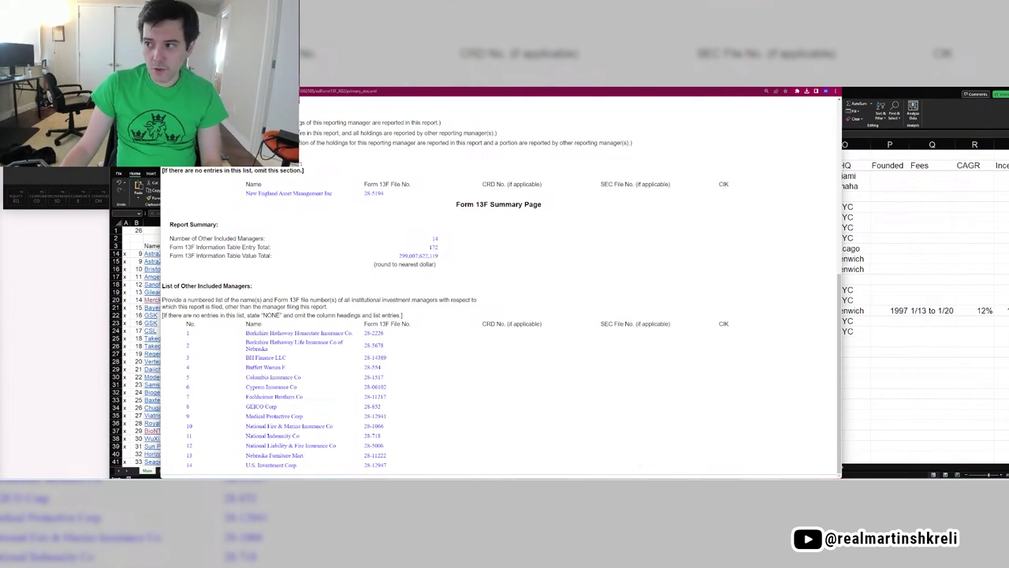
Close the Berkshire and Citadel EDGAR pages and bring up the value total in Jane Street's February 15, 2023 13F-HR from its workbook link.
{"action": "key", "text": "ctrl+w"}
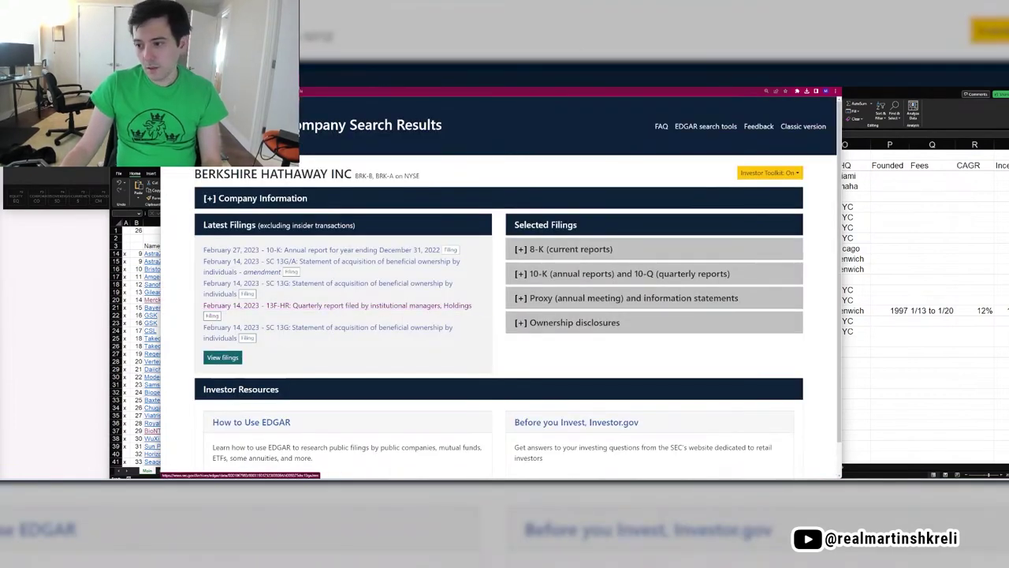
{"action": "key", "text": "alt+Left"}
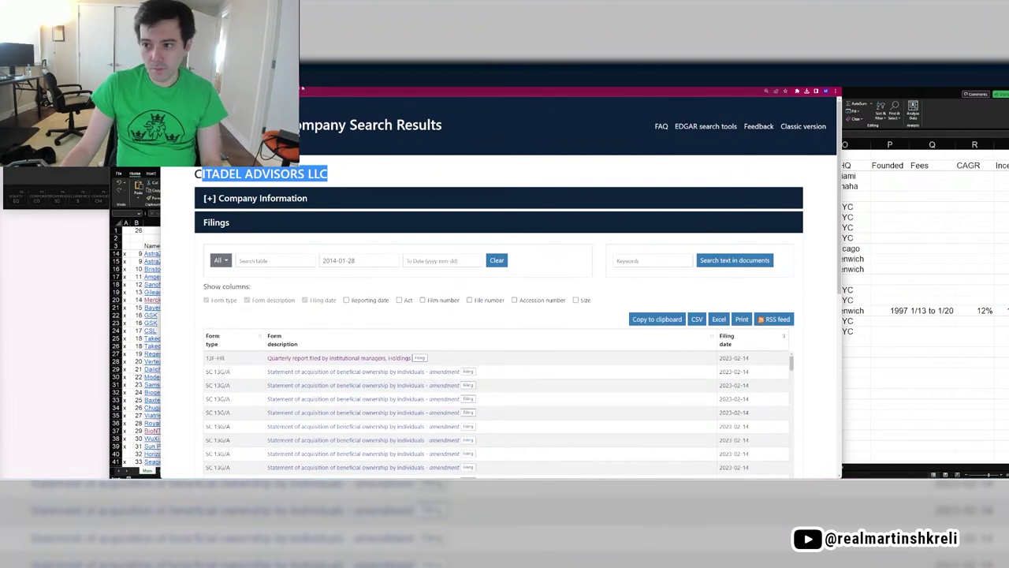
{"action": "key", "text": "ctrl+w"}
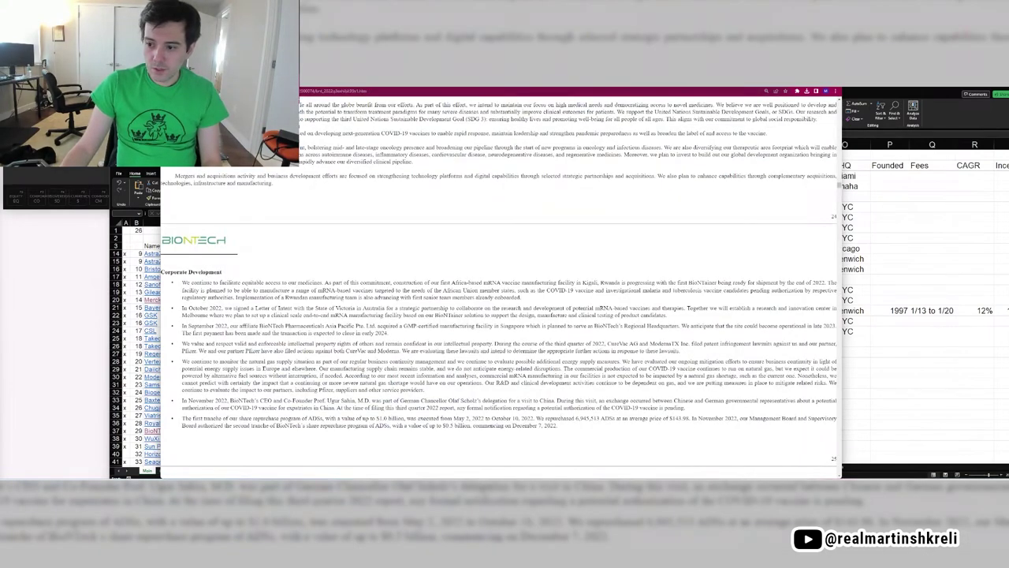
{"action": "key", "text": "alt+Tab"}
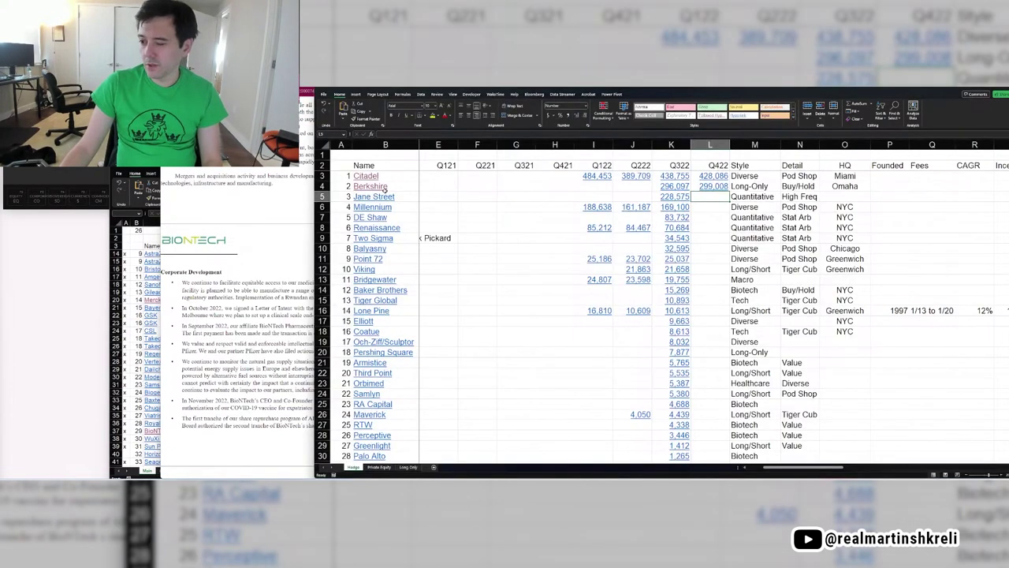
{"action": "left_click", "coordinate": [383, 197]}
{"action": "scroll", "coordinate": [318, 309], "scroll_direction": "down", "scroll_amount": 1}
{"action": "left_click", "coordinate": [300, 328]}
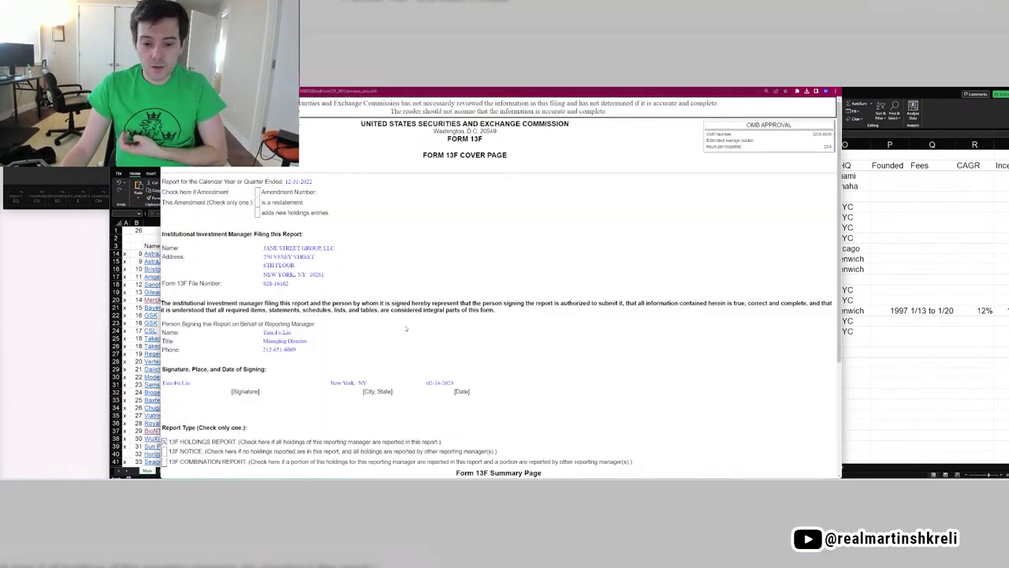
{"action": "scroll", "coordinate": [406, 329], "scroll_direction": "down", "scroll_amount": 3}
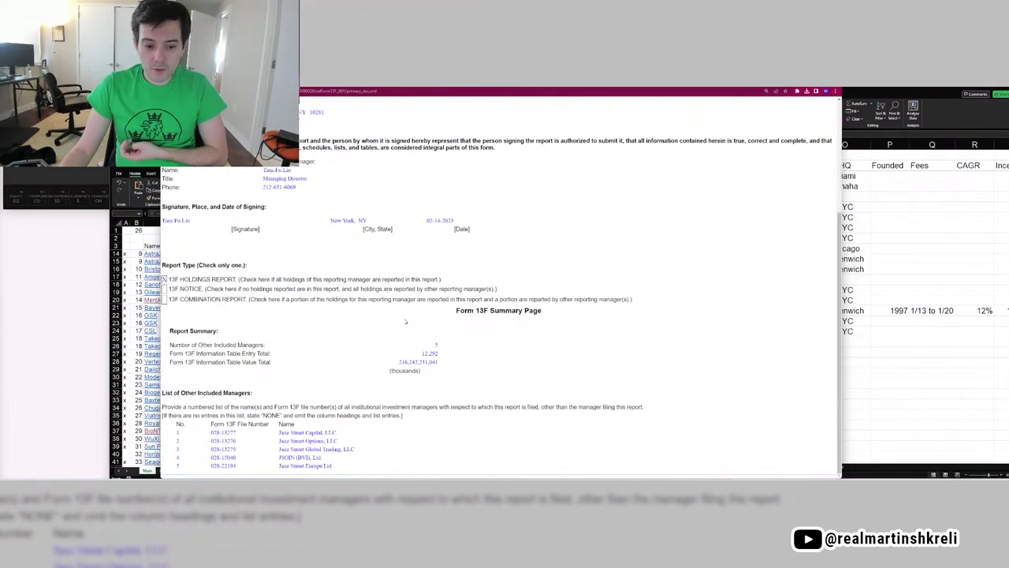
Enter Jane Street's Q422 value in L5 of the hedge fund workbook as 216242.231041, taken from the 13F summary.
{"action": "left_click", "coordinate": [878, 290]}
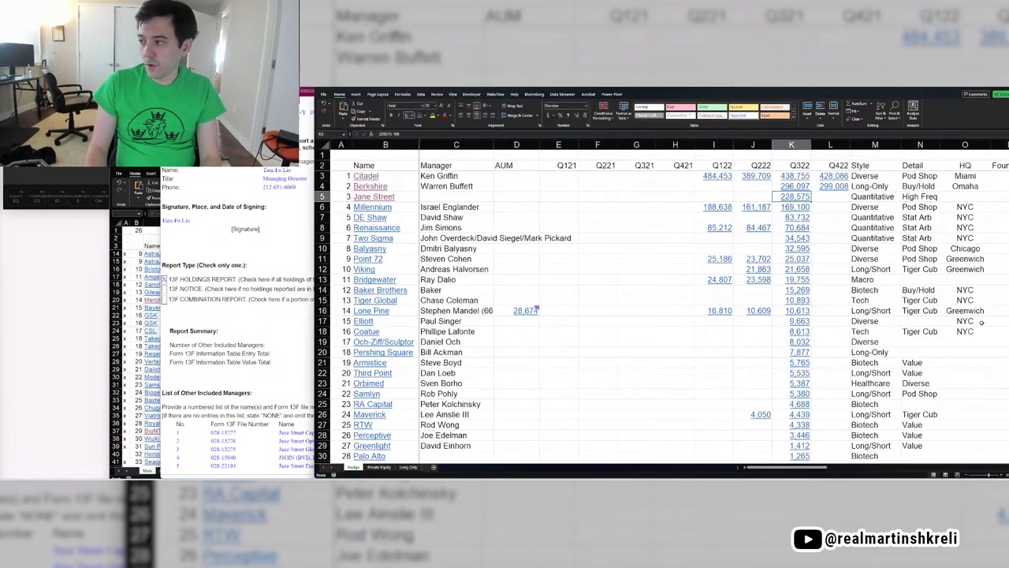
{"action": "key", "text": "alt+Tab"}
{"action": "key", "text": "alt+Tab"}
{"action": "key", "text": "alt+Tab"}
{"action": "key", "text": "alt+Tab"}
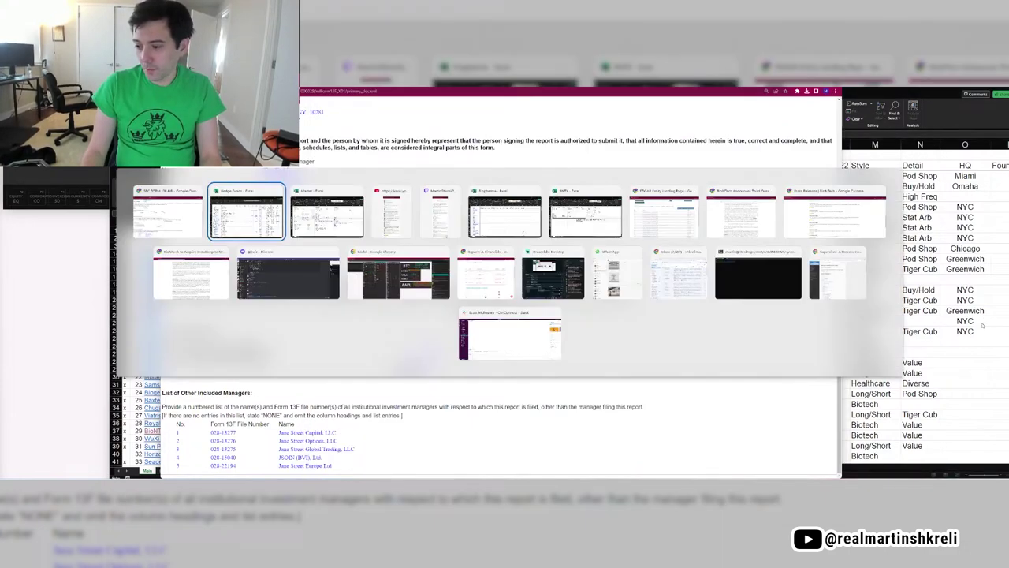
{"action": "key", "text": "alt+Tab"}
{"action": "key", "text": "alt+Tab"}
{"action": "key", "text": "alt+Tab"}
{"action": "key", "text": "alt+Tab"}
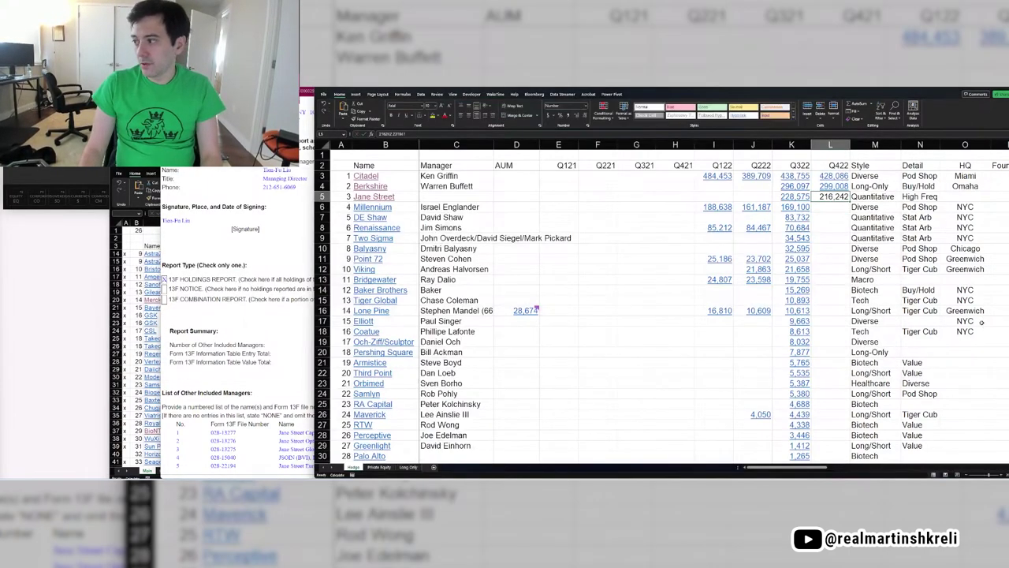
Copy the address of Jane Street's 13F-HR filing index page and hyperlink the Q422 value in L5 to it.
{"action": "key", "text": "alt+Tab"}
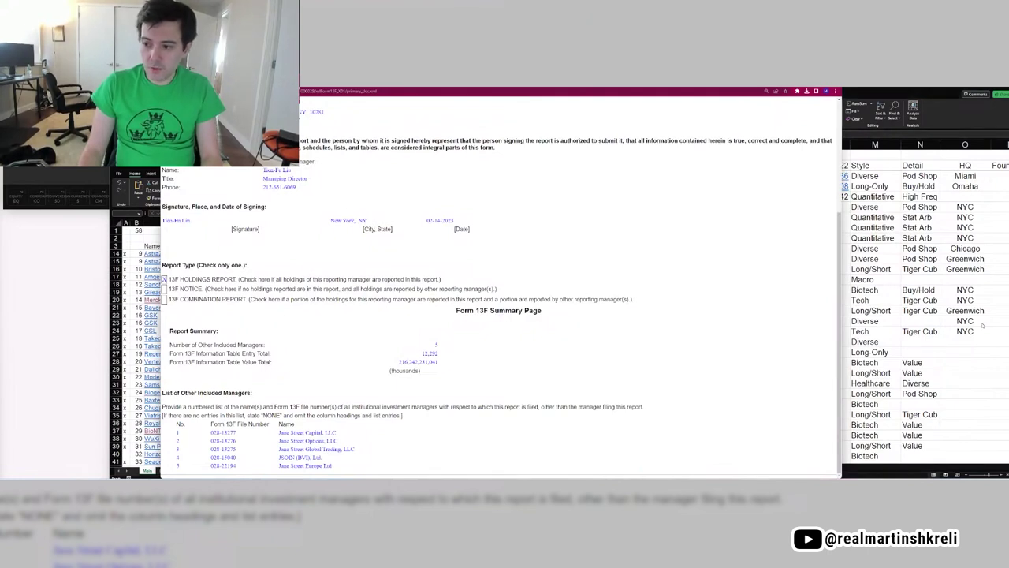
{"action": "key", "text": "alt+Left"}
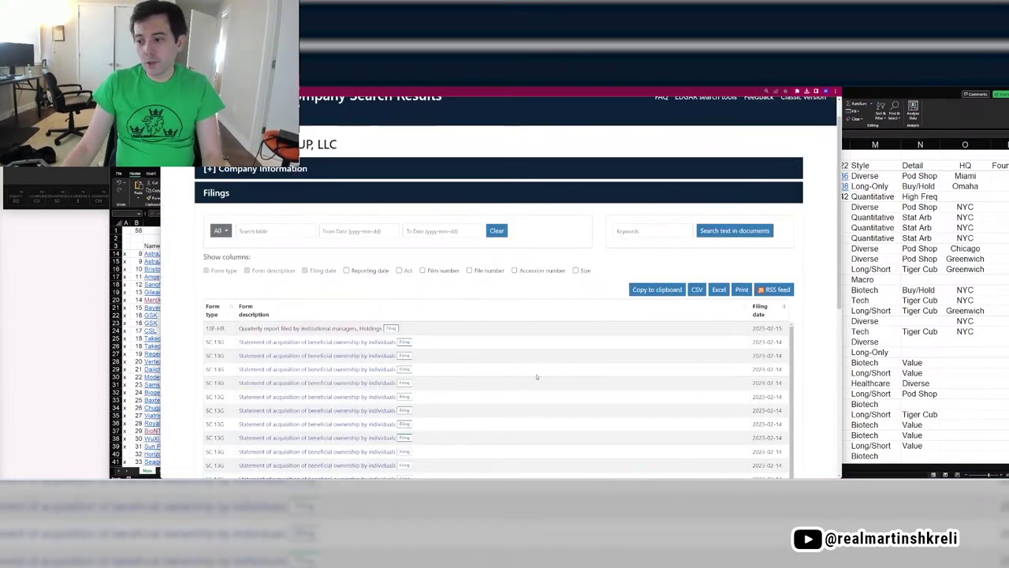
{"action": "left_click", "coordinate": [391, 328]}
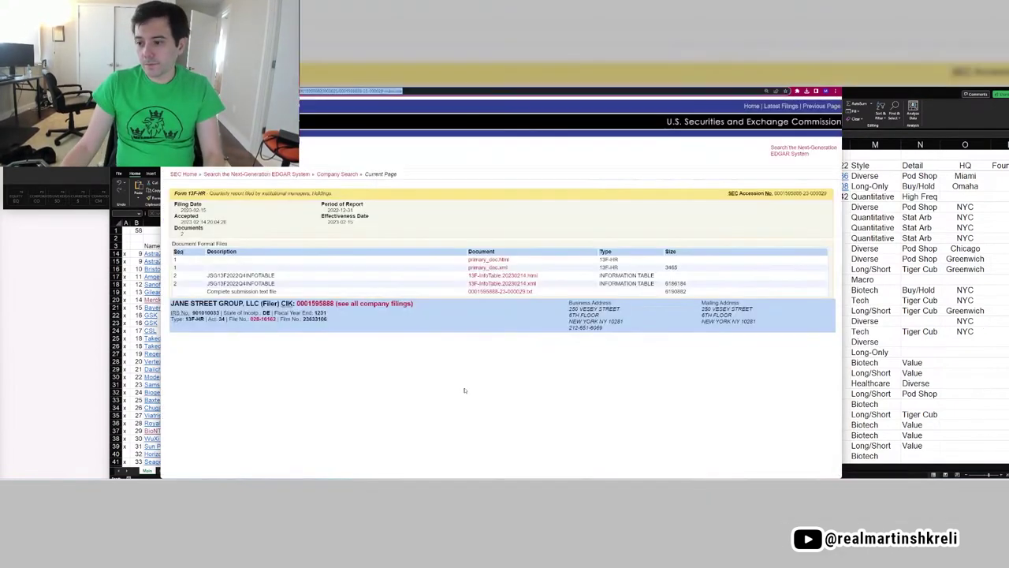
{"action": "key", "text": "alt+Tab"}
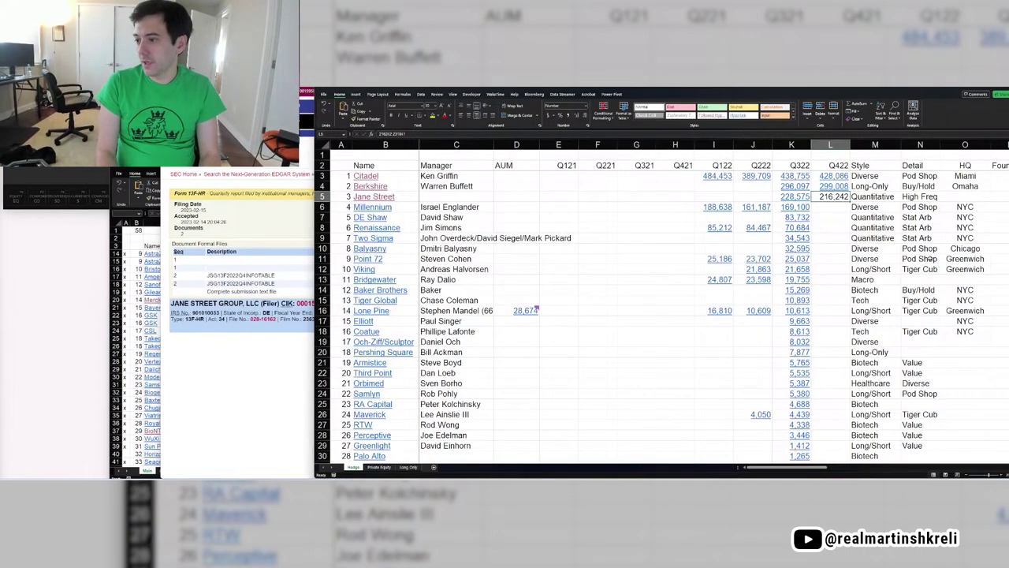
{"action": "key", "text": "Return"}
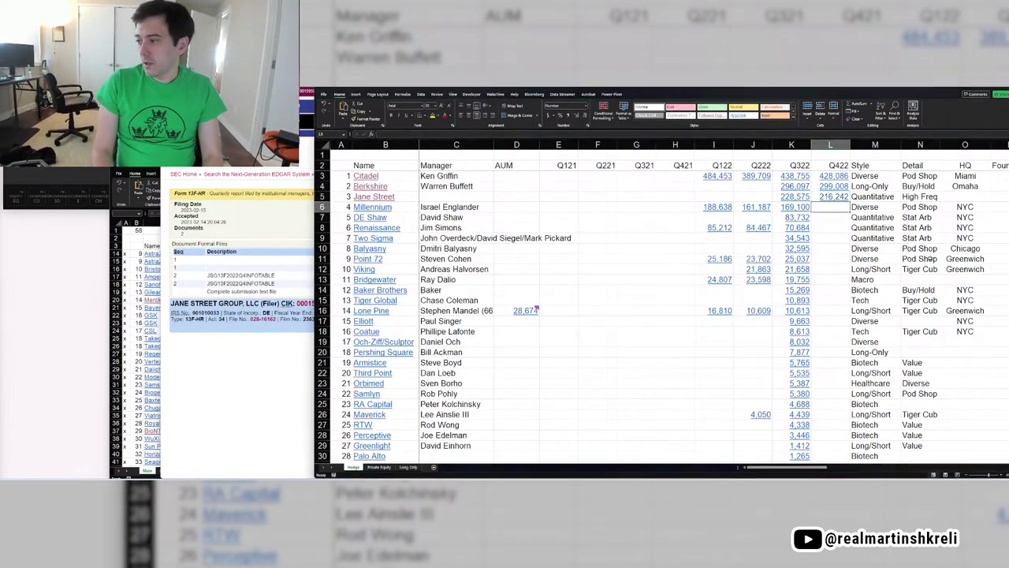
Close the Jane Street filing page and bring up the value total in Millennium's February 14, 2023 13F-HR from its workbook link.
{"action": "key", "text": "alt+Tab"}
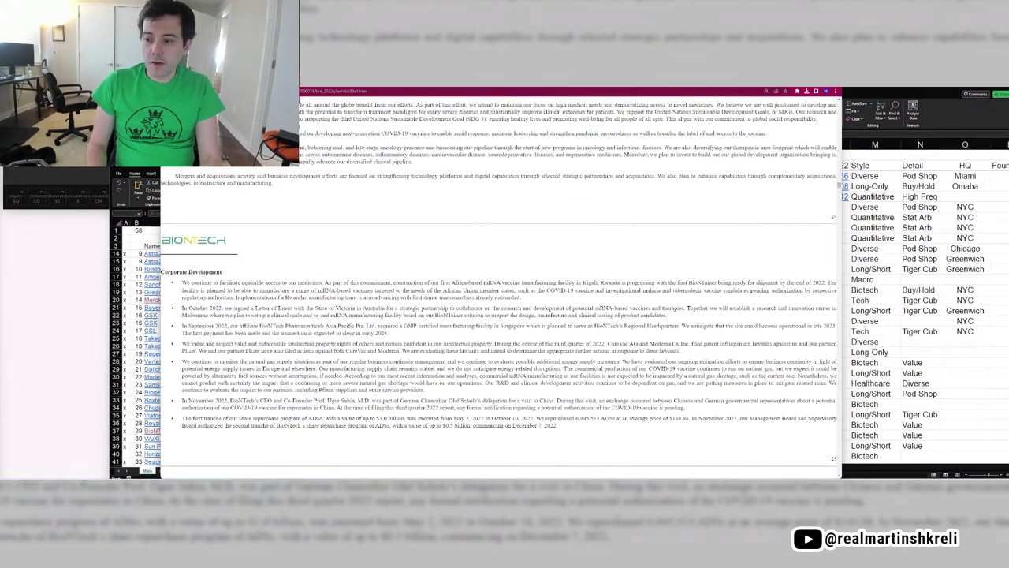
{"action": "left_click", "coordinate": [892, 140]}
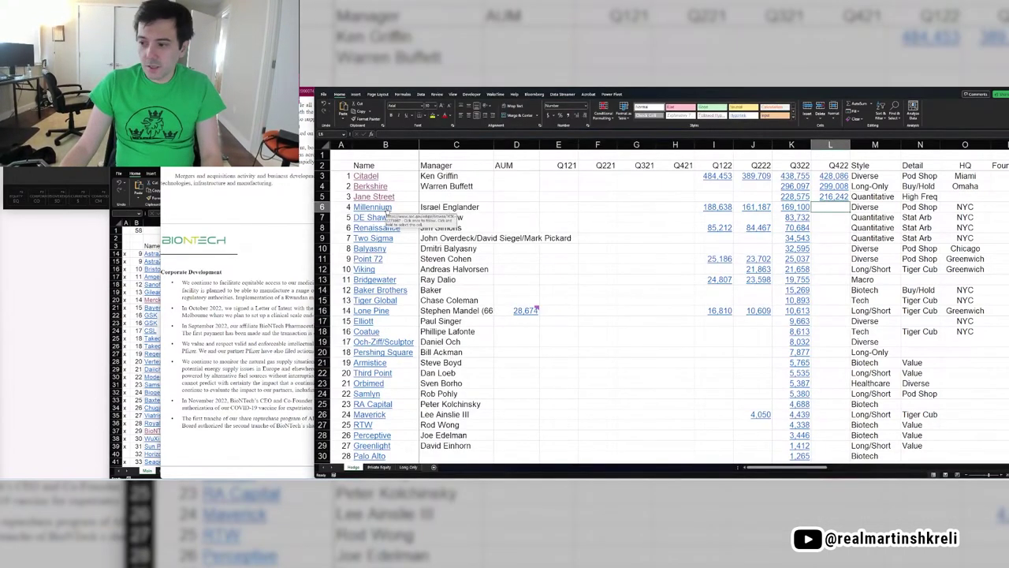
{"action": "left_click", "coordinate": [387, 210]}
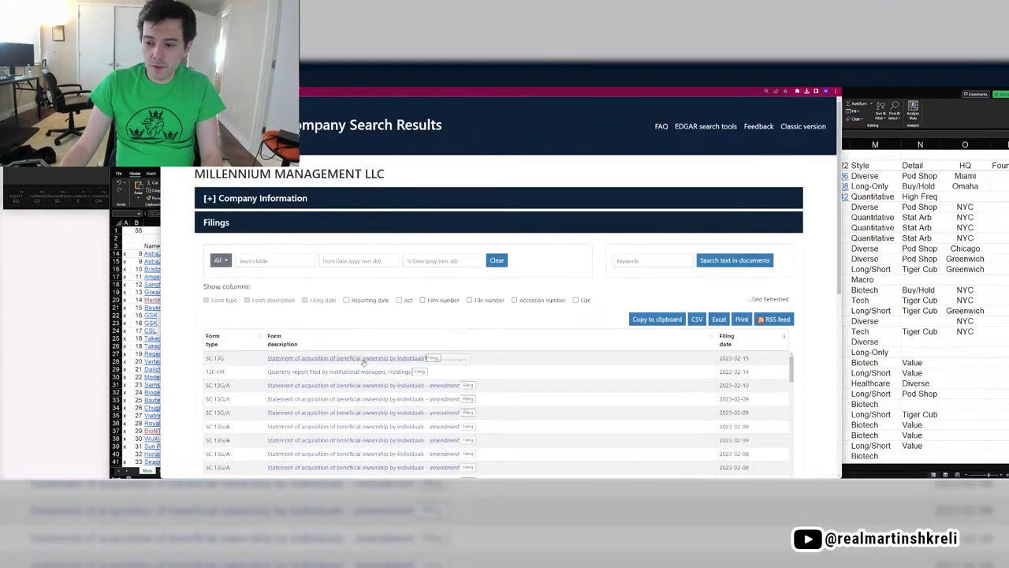
{"action": "left_click", "coordinate": [305, 376]}
{"action": "scroll", "coordinate": [438, 284], "scroll_direction": "down", "scroll_amount": 3}
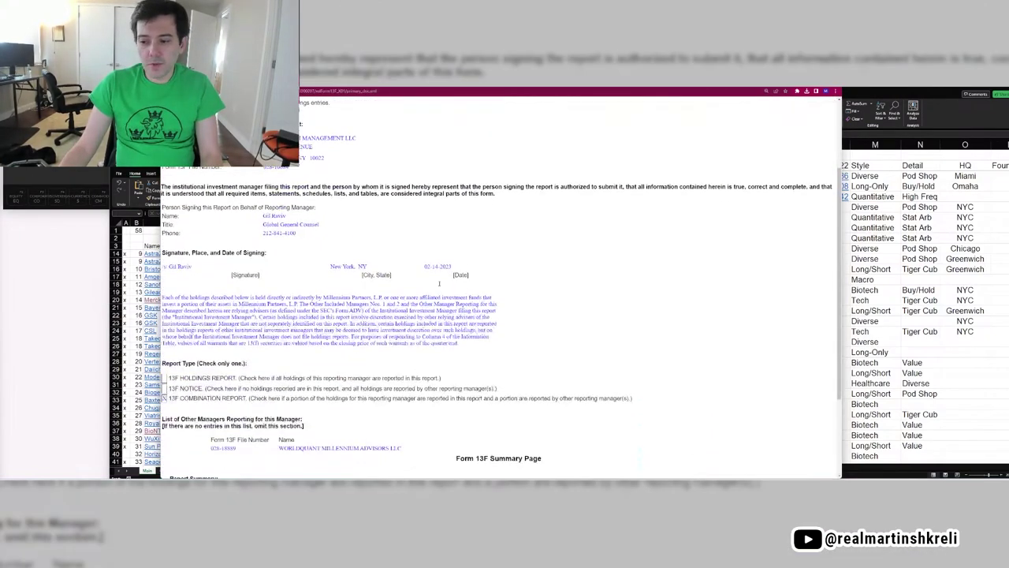
{"action": "scroll", "coordinate": [440, 286], "scroll_direction": "down", "scroll_amount": 3}
Enter Millennium's Q422 value in L6 of the hedge fund workbook as 180744, taken from the 13F summary.
{"action": "left_click", "coordinate": [984, 347]}
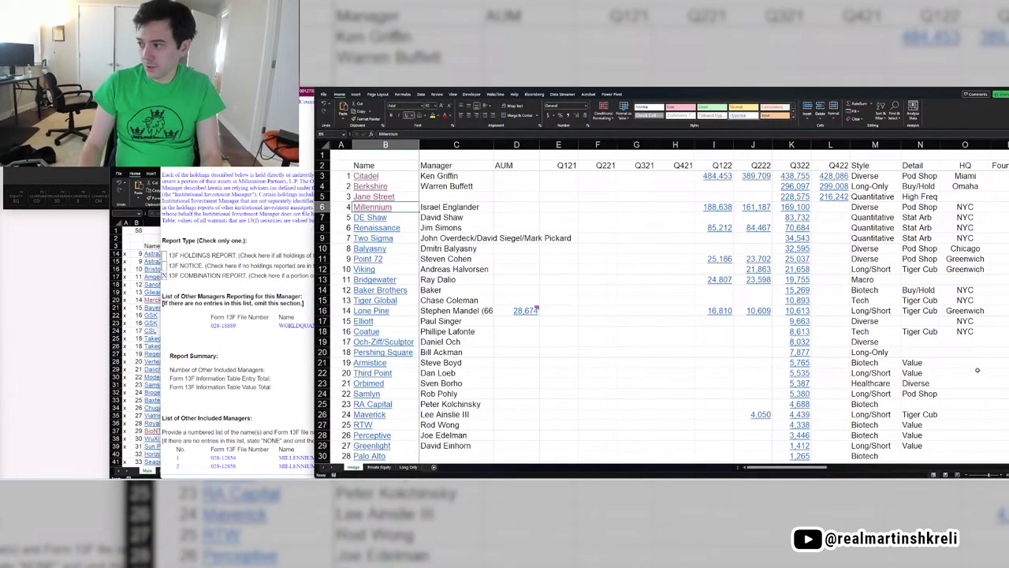
{"action": "left_click", "coordinate": [838, 206]}
{"action": "key", "text": "alt+Tab"}
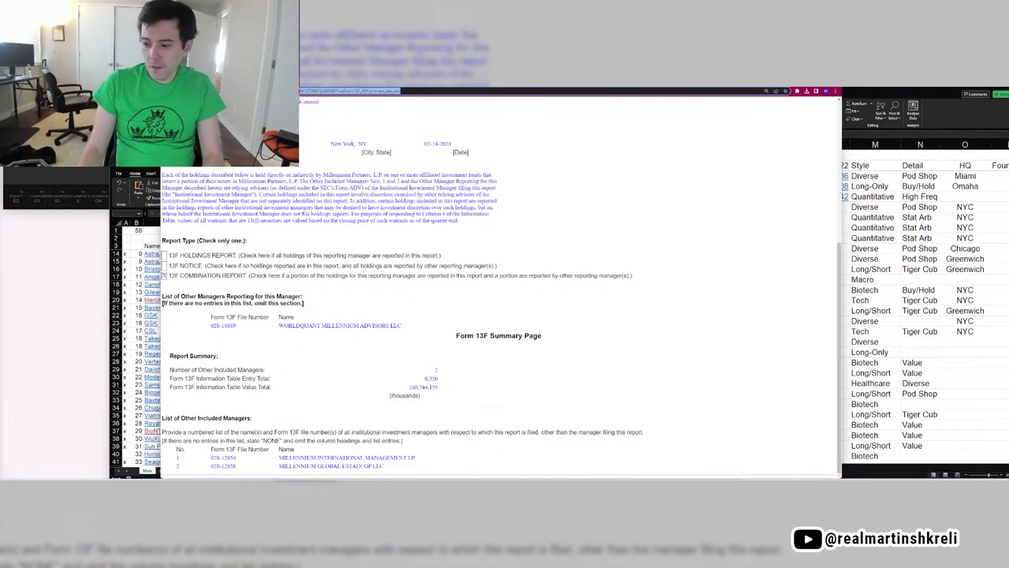
{"action": "key", "text": "alt+Tab"}
{"action": "type", "text": "180."}
{"action": "key", "text": "alt+Tab"}
{"action": "key", "text": "alt+Tab"}
{"action": "key", "text": "alt+Tab"}
{"action": "key", "text": "alt+Tab"}
{"action": "type", "text": "744"}
{"action": "key", "text": "alt+Tab"}
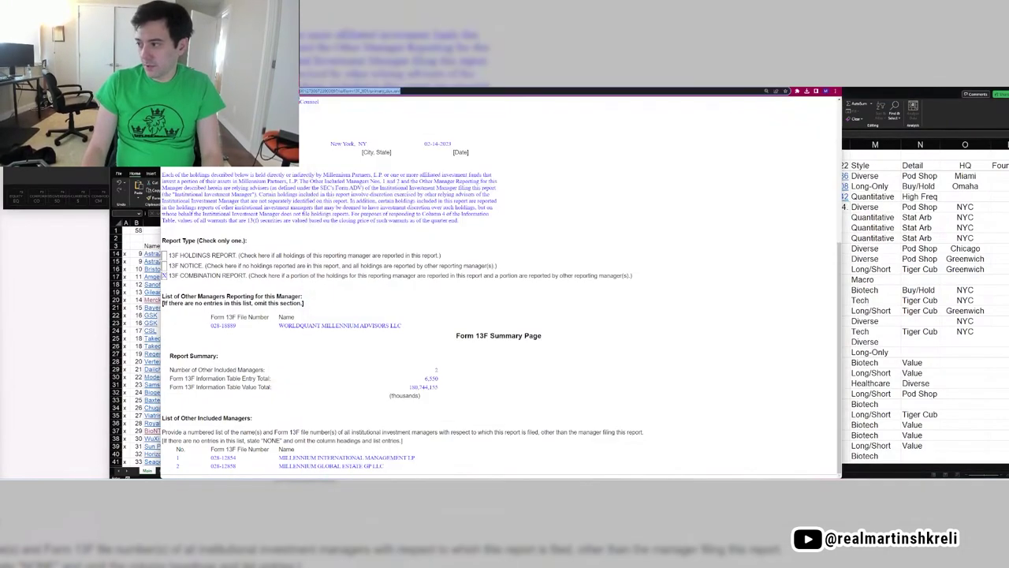
{"action": "key", "text": "alt+Tab"}
{"action": "key", "text": "Tab"}
Open the information table of Millennium's February 14, 2023 13F-HR, copy its address and hyperlink the Q422 value in L6 to it.
{"action": "key", "text": "alt+Tab"}
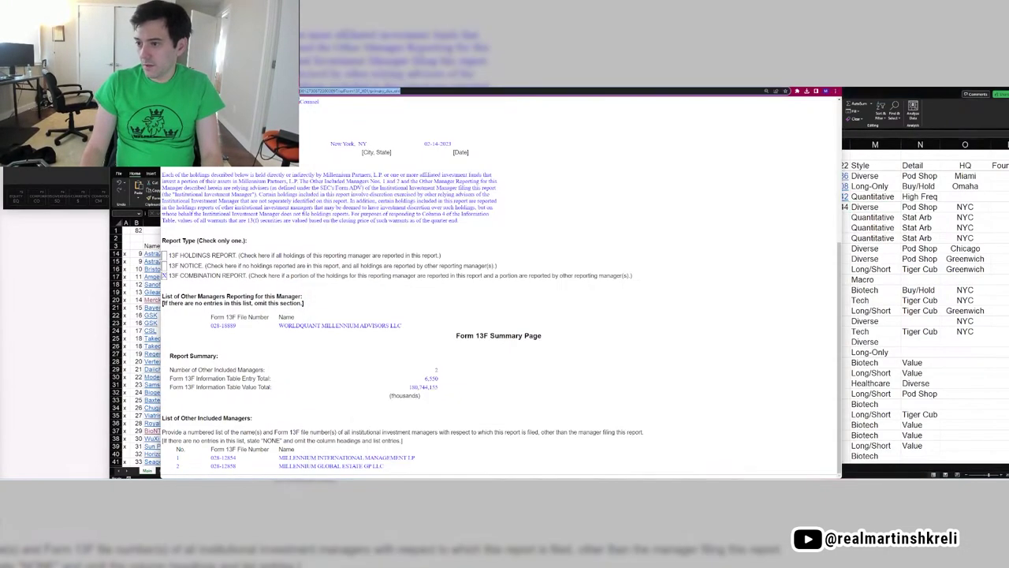
{"action": "key", "text": "alt+Left"}
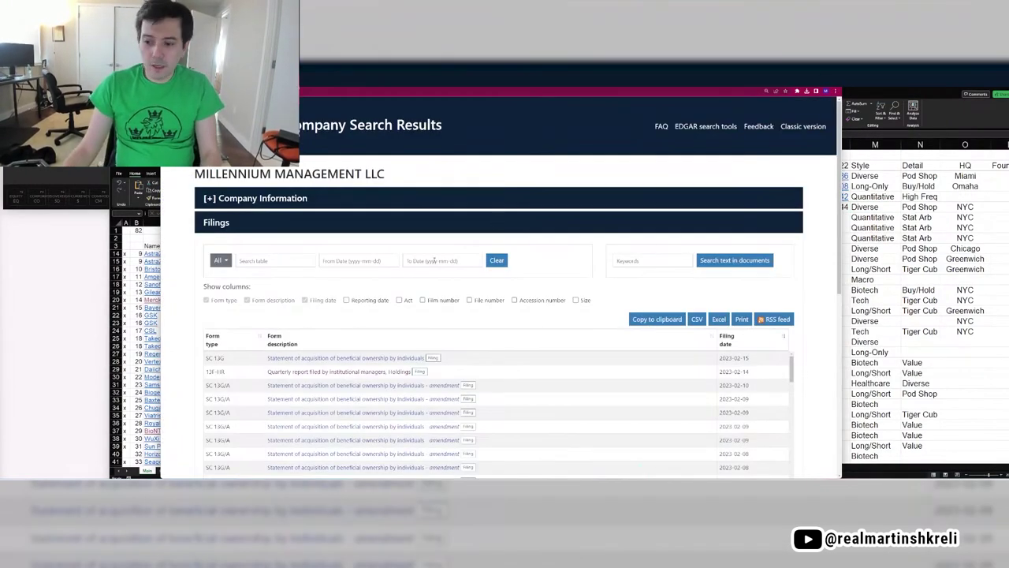
{"action": "left_click", "coordinate": [419, 371]}
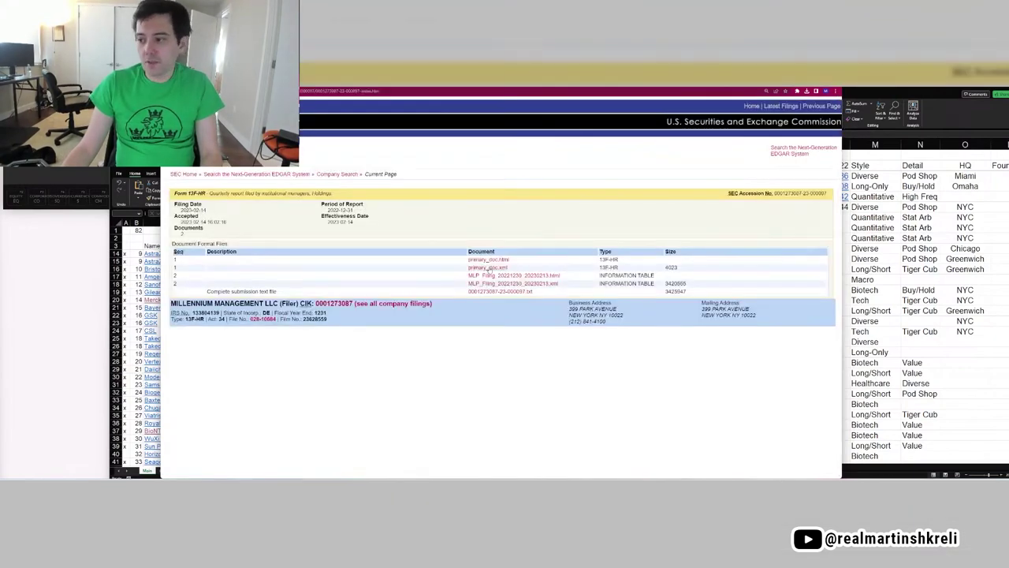
{"action": "left_click", "coordinate": [508, 275]}
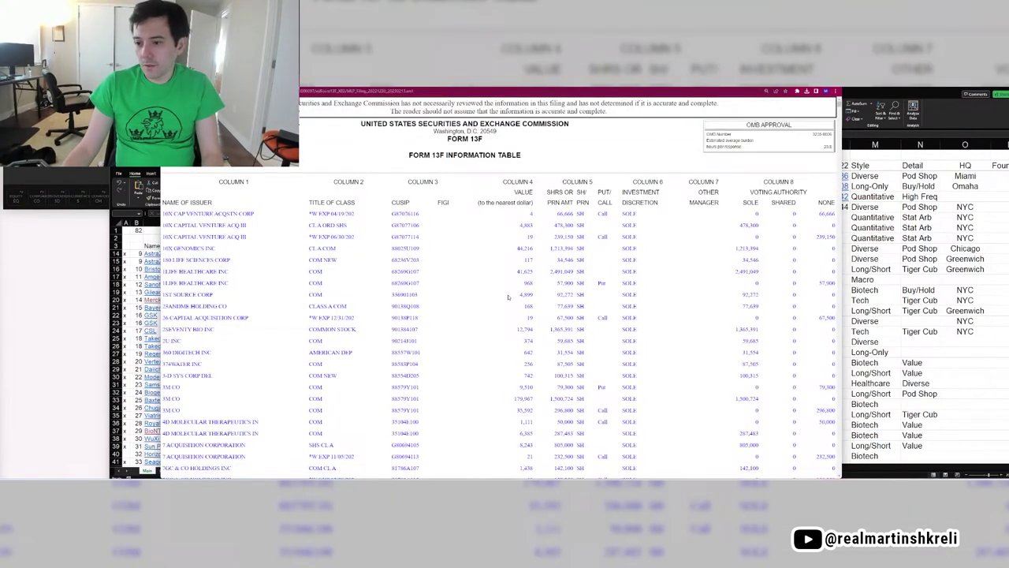
{"action": "key", "text": "alt+Tab"}
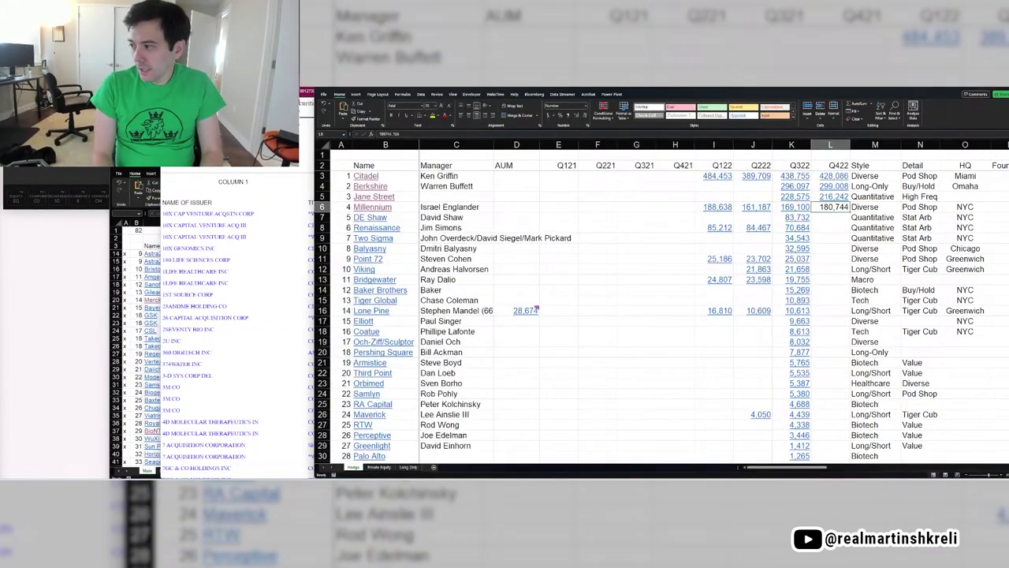
{"action": "key", "text": "ctrl+k"}
{"action": "key", "text": "ctrl+v"}
{"action": "key", "text": "Return"}
Look along Millennium's row, checking the quarterly values, style, HQ, founding year, fees and return columns.
{"action": "key", "text": "ctrl+Left"}
{"action": "key", "text": "ctrl+Right"}
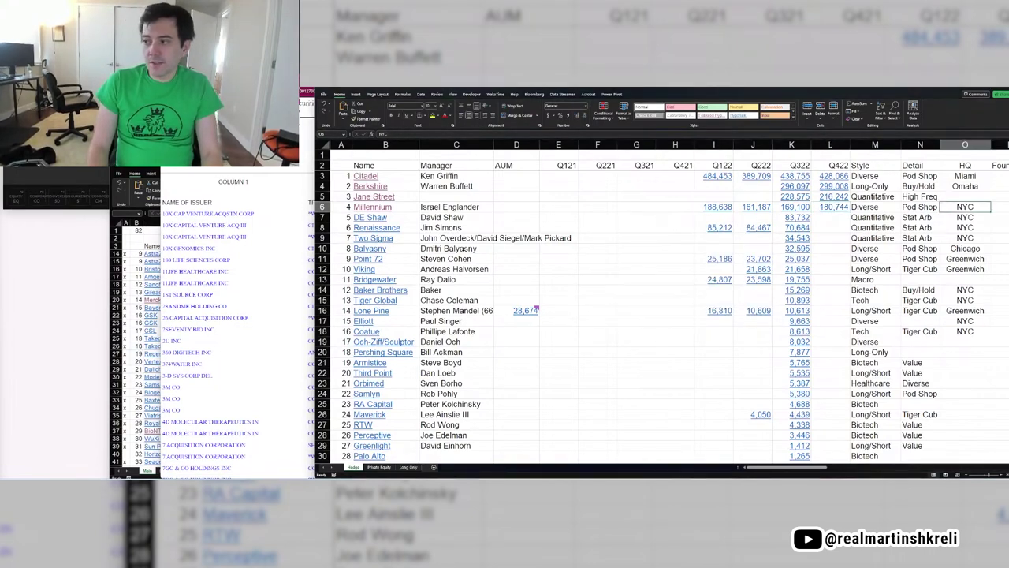
{"action": "key", "text": "ctrl+Left"}
{"action": "key", "text": "Right"}
{"action": "key", "text": "Right"}
{"action": "key", "text": "Right"}
{"action": "key", "text": "Right"}
{"action": "key", "text": "Right"}
{"action": "key", "text": "Right"}
{"action": "key", "text": "Right"}
{"action": "key", "text": "Right"}
{"action": "key", "text": "Right"}
{"action": "key", "text": "Right"}
{"action": "key", "text": "Right"}
{"action": "key", "text": "Left"}
{"action": "key", "text": "Left"}
{"action": "key", "text": "Left"}
{"action": "key", "text": "Left"}
{"action": "key", "text": "Left"}
{"action": "key", "text": "Left"}
{"action": "key", "text": "Left"}
{"action": "key", "text": "Left"}
{"action": "key", "text": "Left"}
{"action": "key", "text": "Left"}
{"action": "key", "text": "Left"}
{"action": "key", "text": "Left"}
{"action": "key", "text": "Right"}
{"action": "key", "text": "Right"}
{"action": "key", "text": "Right"}
{"action": "key", "text": "Right"}
{"action": "key", "text": "Right"}
{"action": "key", "text": "Right"}
{"action": "key", "text": "Right"}
{"action": "key", "text": "Right"}
{"action": "key", "text": "Right"}
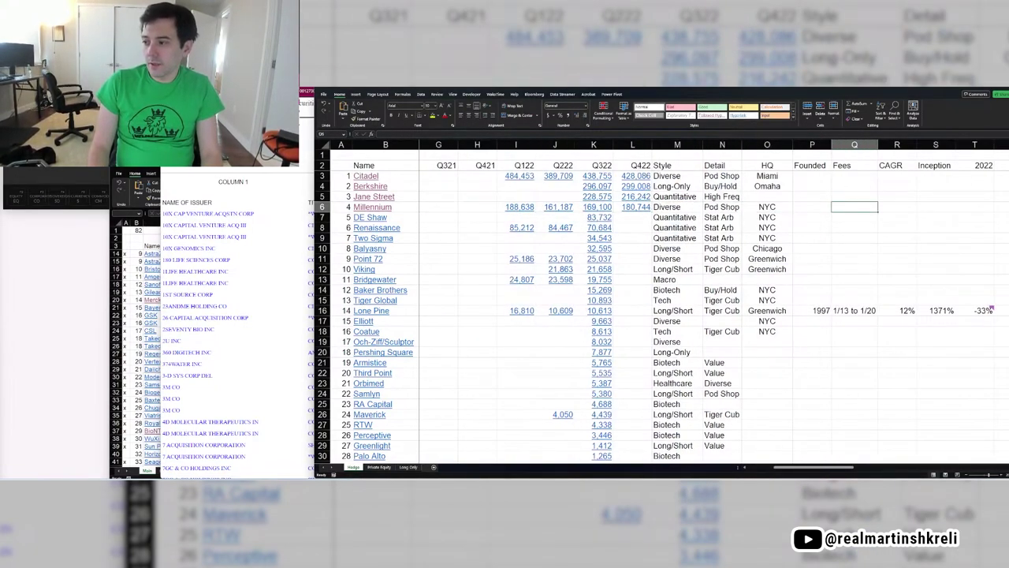
{"action": "key", "text": "ctrl+Left"}
{"action": "key", "text": "ctrl+Left"}
{"action": "key", "text": "ctrl+Right"}
{"action": "key", "text": "ctrl+Left"}
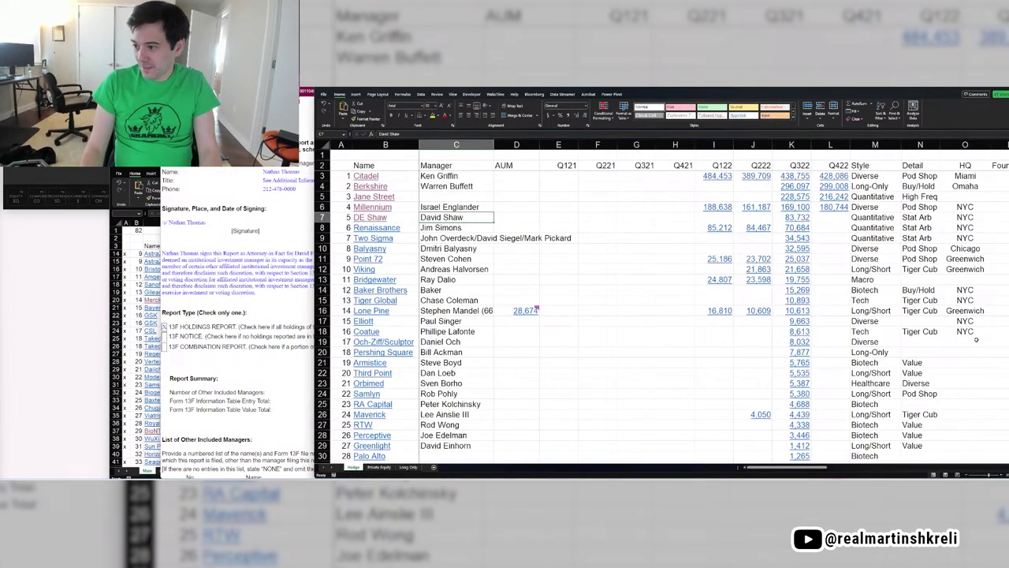
Look along DE Shaw's row out to the inception and yearly return columns.
{"action": "key", "text": "Right"}
{"action": "key", "text": "Right"}
{"action": "key", "text": "Right"}
{"action": "key", "text": "Right"}
{"action": "key", "text": "Right"}
{"action": "key", "text": "Right"}
{"action": "key", "text": "Right"}
{"action": "key", "text": "Right"}
{"action": "key", "text": "Right"}
{"action": "key", "text": "Right"}
{"action": "key", "text": "Right"}
{"action": "key", "text": "Right"}
{"action": "key", "text": "Right"}
{"action": "key", "text": "Right"}
{"action": "key", "text": "Right"}
{"action": "key", "text": "Right"}
{"action": "key", "text": "Right"}
{"action": "key", "text": "Right"}
{"action": "key", "text": "Right"}
Enter DE Shaw's Q422 value in L7 of the hedge fund workbook as 90480.696331, taken from the 13F summary.
{"action": "key", "text": "ctrl+Left"}
{"action": "key", "text": "ctrl+Left"}
{"action": "key", "text": "Left"}
{"action": "key", "text": "alt+Tab"}
{"action": "key", "text": "alt+Tab"}
{"action": "key", "text": "alt+Tab"}
{"action": "key", "text": "alt+Tab"}
{"action": "type", "text": "90480.6963"}
Copy the address of D. E. Shaw's 13F information table page and hyperlink the Q422 value in L7 to it.
{"action": "key", "text": "alt+Tab"}
{"action": "key", "text": "alt+Tab"}
{"action": "key", "text": "Right"}
{"action": "key", "text": "alt+Tab"}
{"action": "key", "text": "alt+Left"}
{"action": "key", "text": "ctrl+l"}
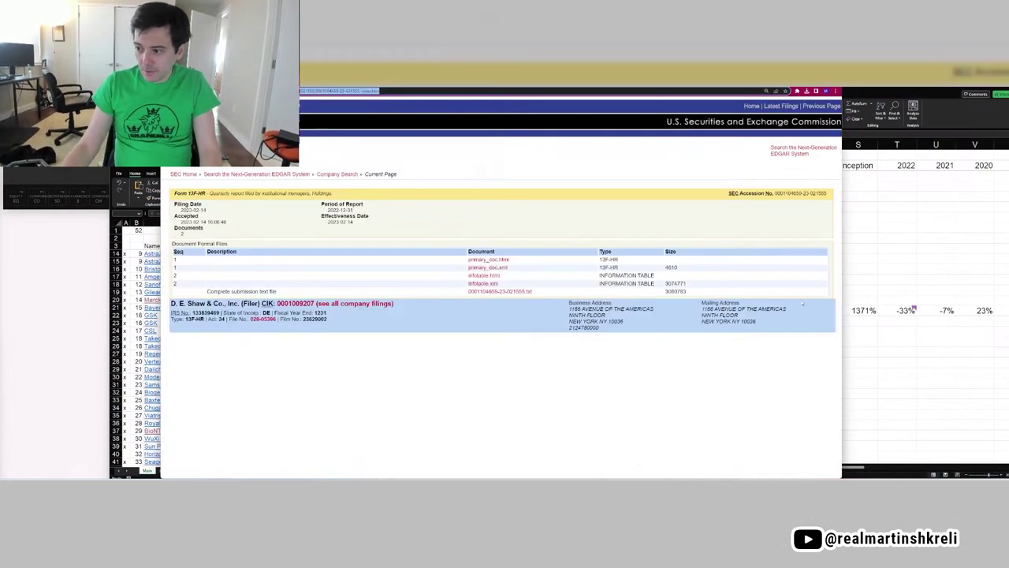
{"action": "left_click", "coordinate": [490, 276]}
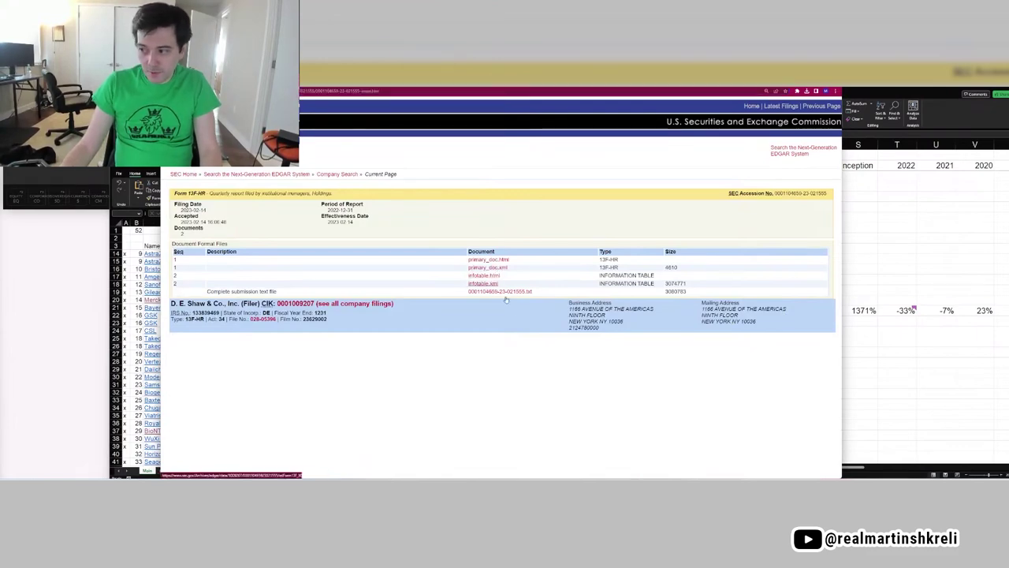
{"action": "left_click", "coordinate": [483, 275]}
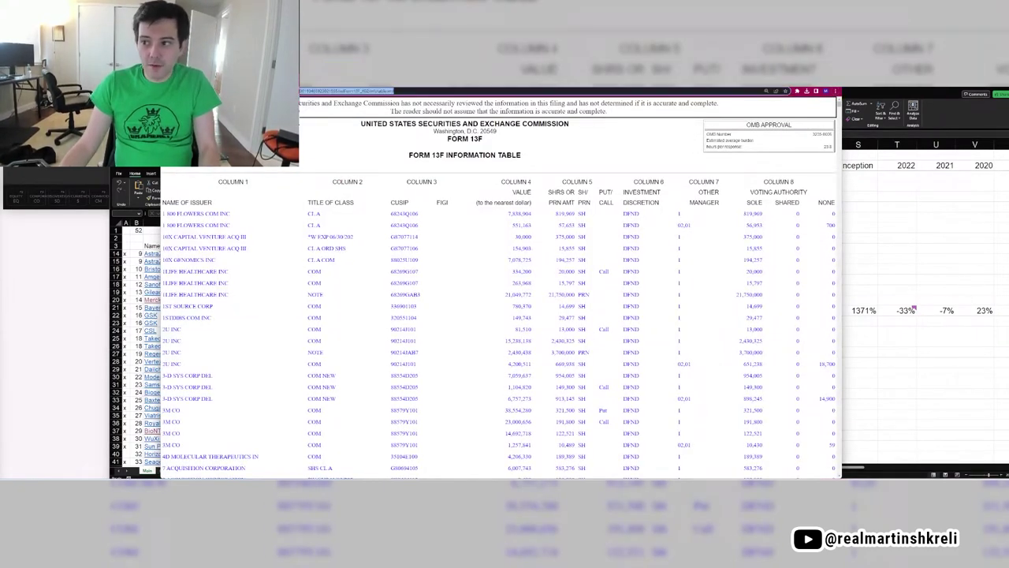
{"action": "key", "text": "alt+Tab"}
{"action": "key", "text": "Left"}
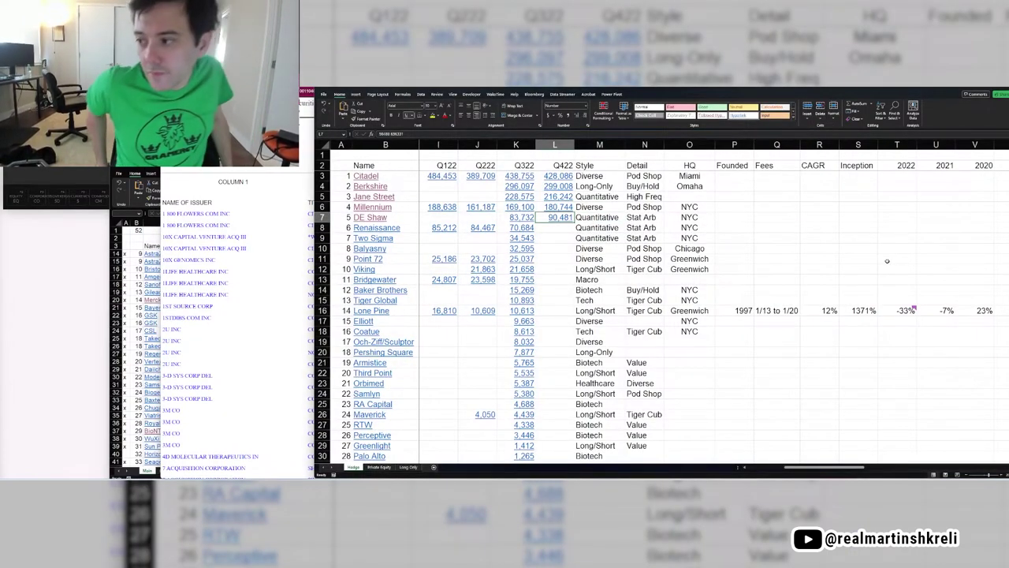
Search Google in a new browser tab for Bigger Capital's founder by name and open his Twitter profile.
{"action": "key", "text": "Down"}
{"action": "key", "text": "Left"}
{"action": "key", "text": "alt+Tab"}
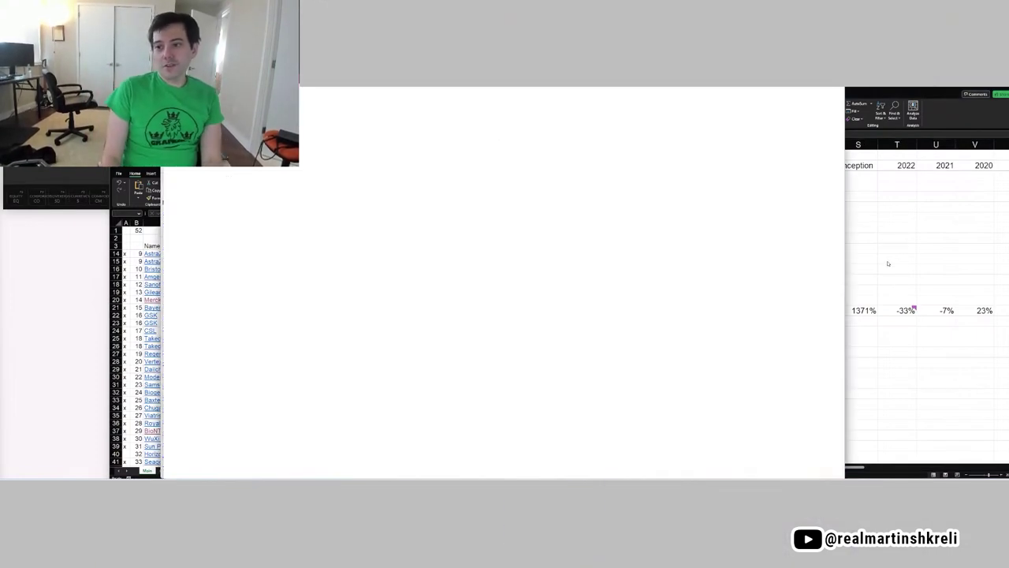
{"action": "key", "text": "ctrl+t"}
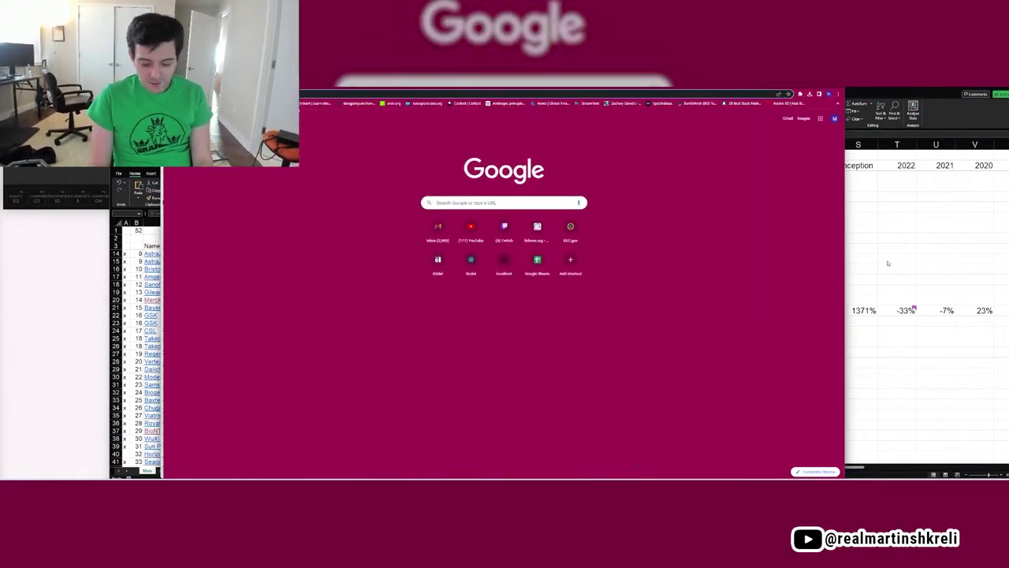
{"action": "type", "text": "michael bigger"}
{"action": "key", "text": "Return"}
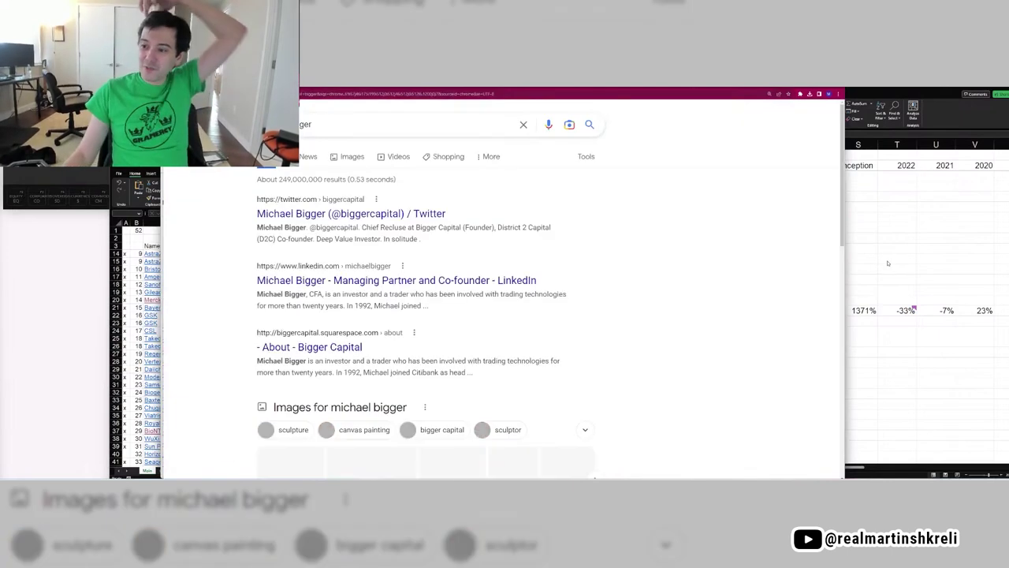
{"action": "left_click", "coordinate": [347, 213]}
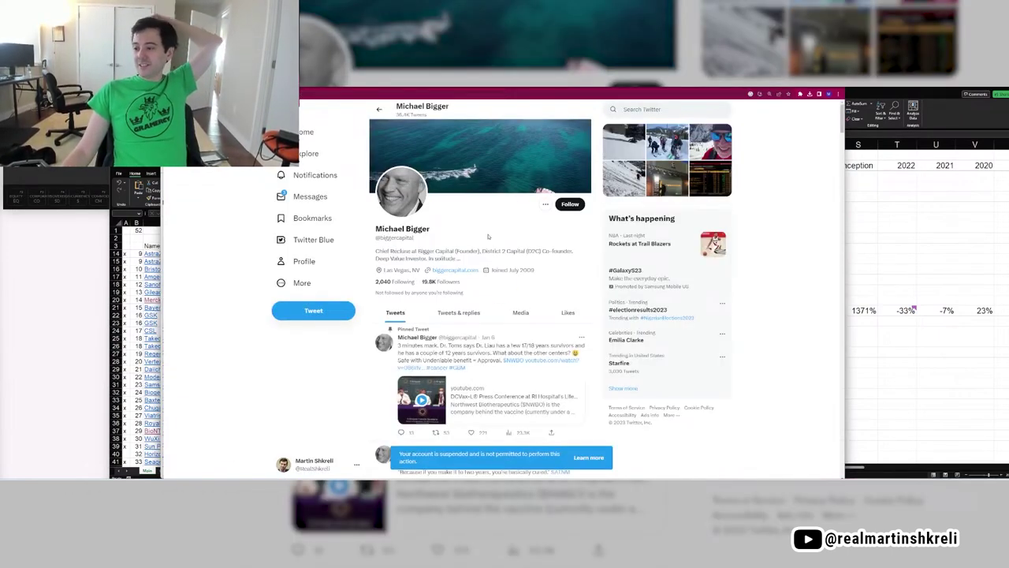
Examine the profile's bio, enlarged picture and recent tweets, and close the tab.
{"action": "left_click_drag", "start_coordinate": [555, 252], "coordinate": [443, 252]}
{"action": "left_click", "coordinate": [525, 260]}
{"action": "left_click", "coordinate": [402, 192]}
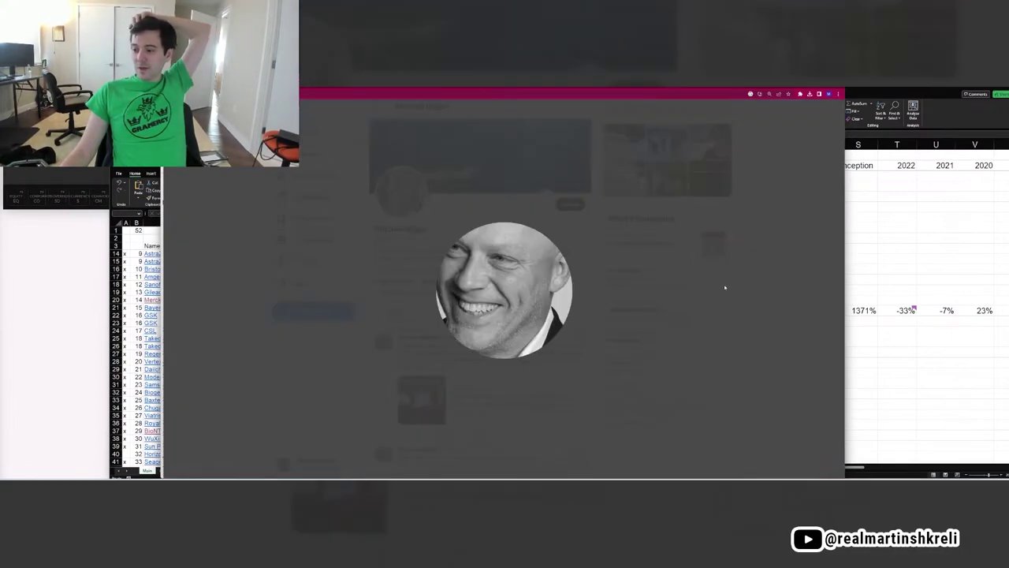
{"action": "left_click", "coordinate": [600, 358]}
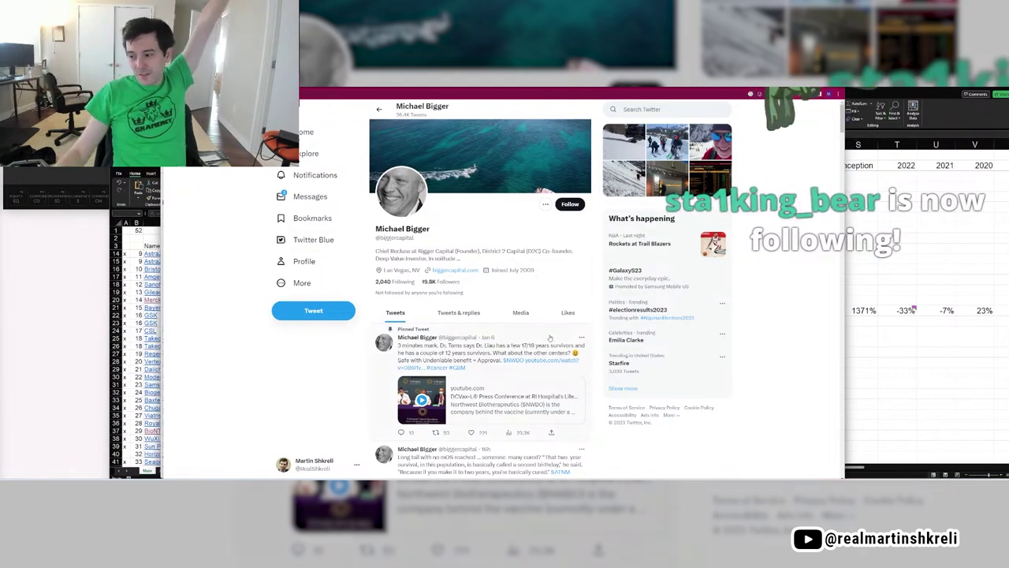
{"action": "scroll", "coordinate": [549, 338], "scroll_direction": "down", "scroll_amount": 5}
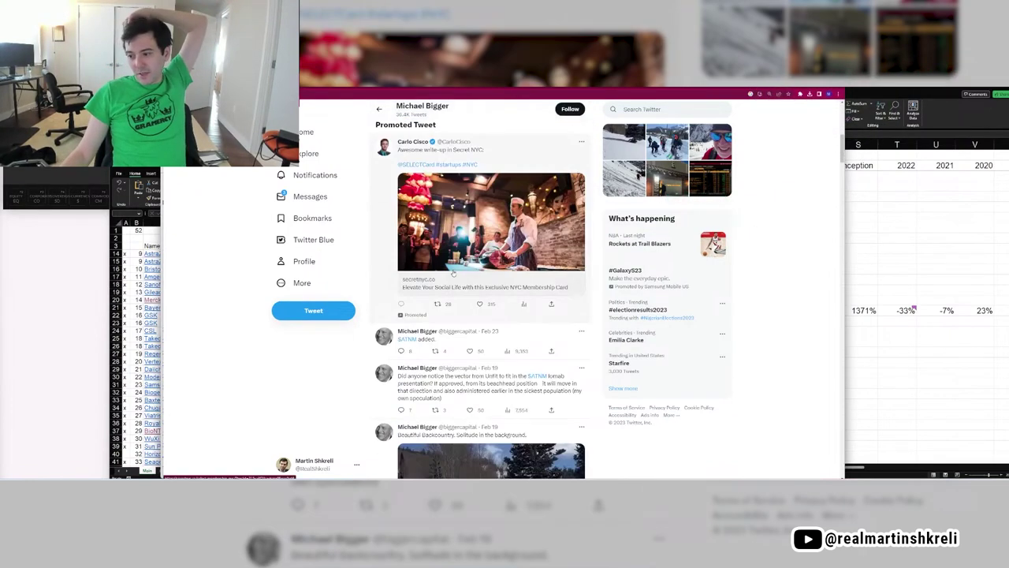
{"action": "scroll", "coordinate": [453, 273], "scroll_direction": "down", "scroll_amount": 3}
{"action": "key", "text": "ctrl+w"}
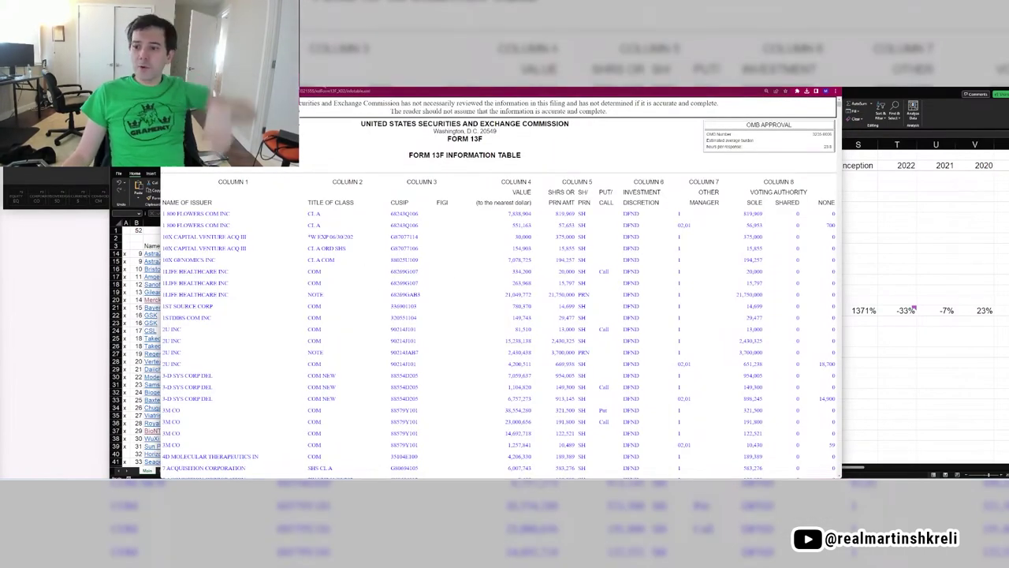
Select Renaissance's Q422 cell L8 in the workbook and skim D. E. Shaw's information table and EDGAR filings list.
{"action": "key", "text": "alt+Tab"}
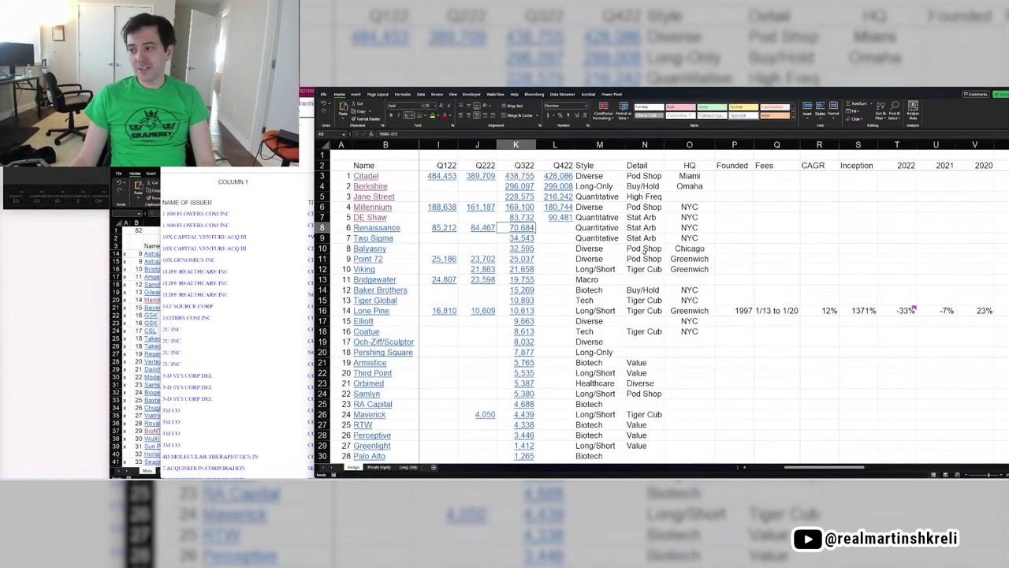
{"action": "key", "text": "Right"}
{"action": "key", "text": "alt+Tab"}
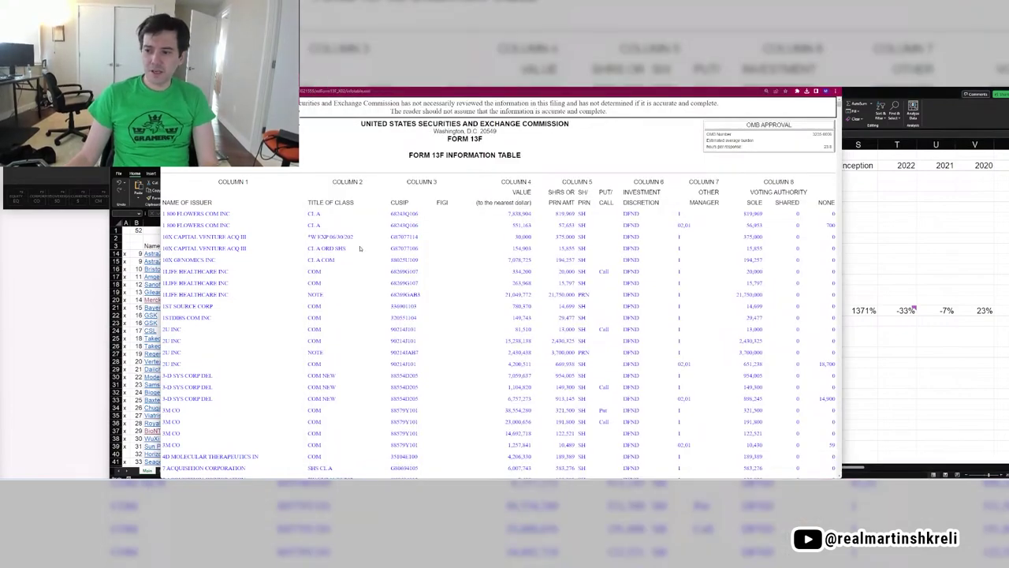
{"action": "scroll", "coordinate": [463, 214], "scroll_direction": "down", "scroll_amount": 15}
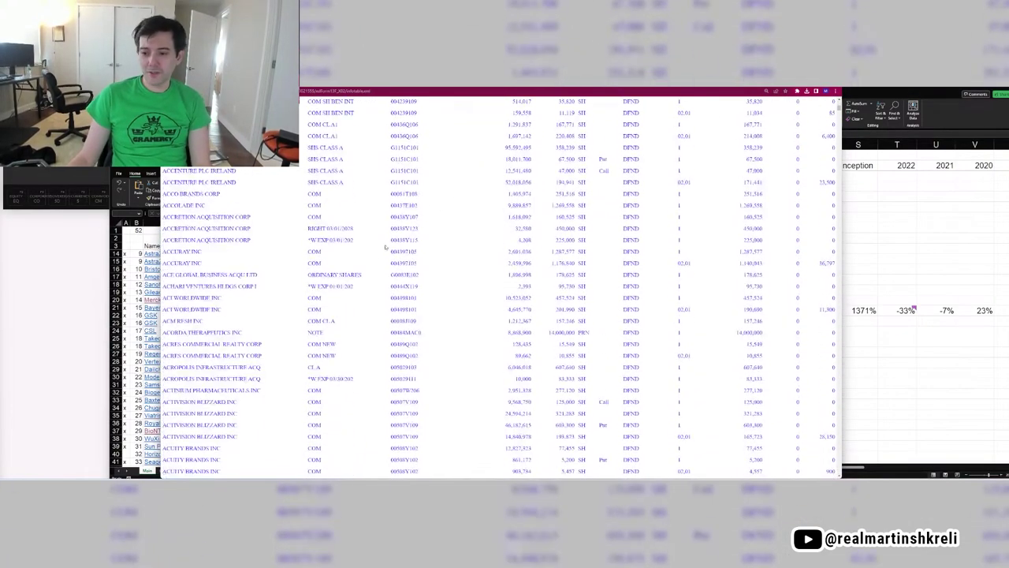
{"action": "scroll", "coordinate": [505, 228], "scroll_direction": "up", "scroll_amount": 15}
{"action": "key", "text": "alt+Left"}
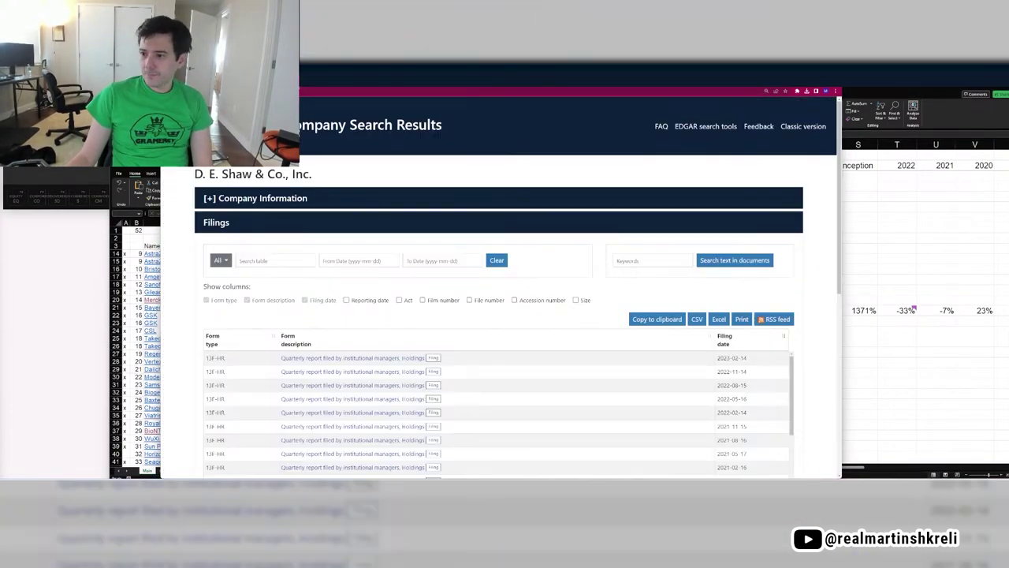
{"action": "key", "text": "alt+Tab"}
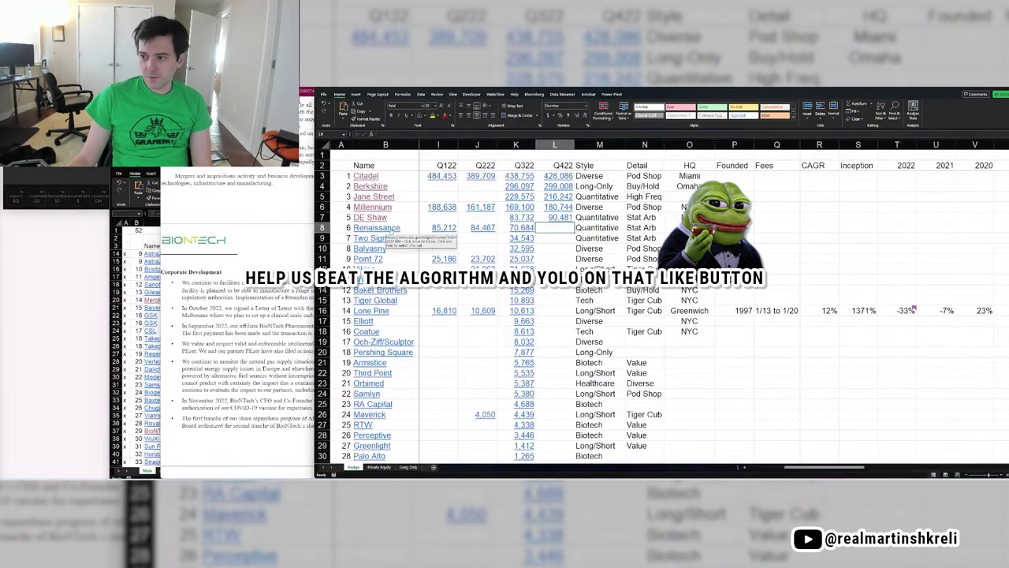
Open Renaissance's latest 13F-HR holdings report on EDGAR and enter its table value total, 73088.126, in the fund's Q422 cell.
{"action": "left_click", "coordinate": [390, 229]}
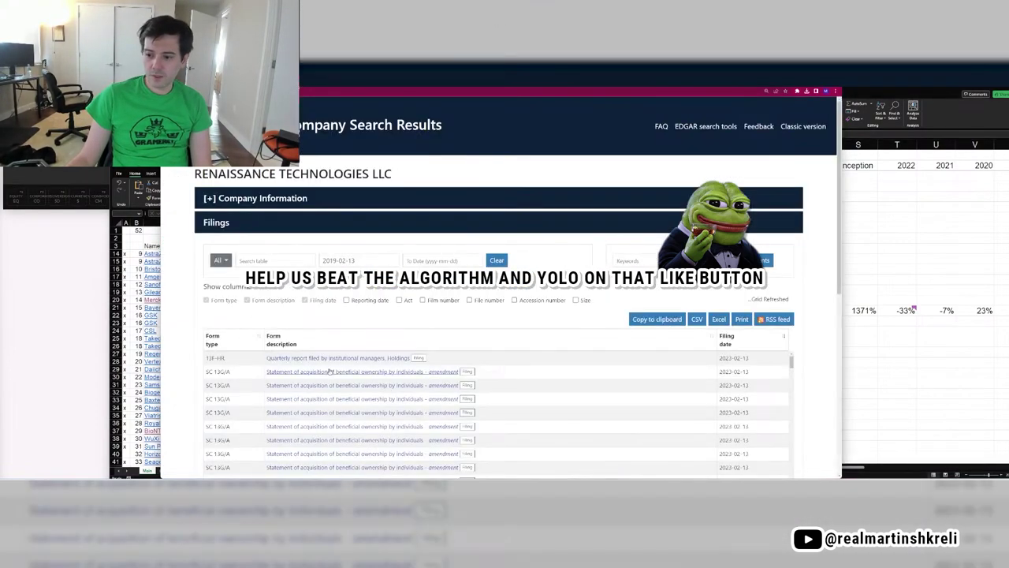
{"action": "left_click", "coordinate": [334, 358]}
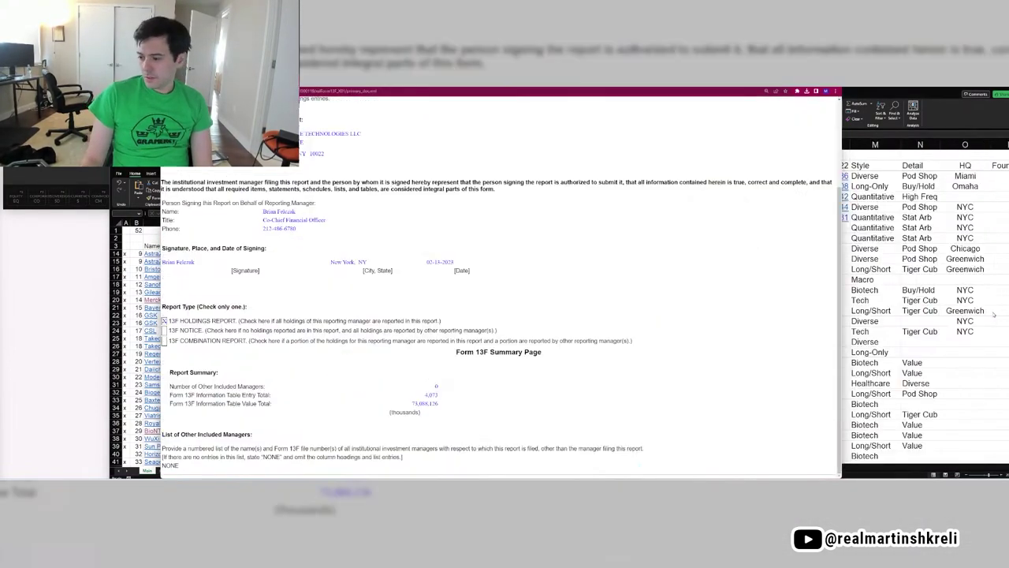
{"action": "key", "text": "alt+Tab"}
{"action": "type", "text": "73088"}
{"action": "key", "text": "alt+Tab"}
{"action": "key", "text": "alt+Tab"}
{"action": "type", "text": ".1"}
{"action": "key", "text": "Tab"}
{"action": "key", "text": "Tab"}
{"action": "key", "text": "Tab"}
{"action": "scroll", "coordinate": [992, 312], "scroll_direction": "right", "scroll_amount": 6}
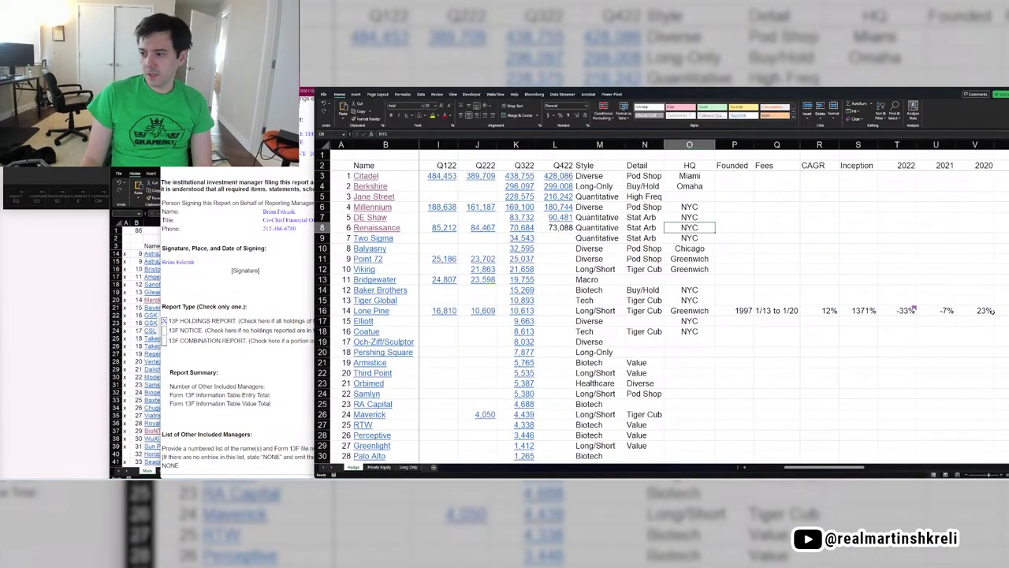
Hyperlink Renaissance's Q422 value to the address of the HTML holdings table in its latest 13F-HR filing.
{"action": "key", "text": "Left"}
{"action": "key", "text": "Left"}
{"action": "key", "text": "Left"}
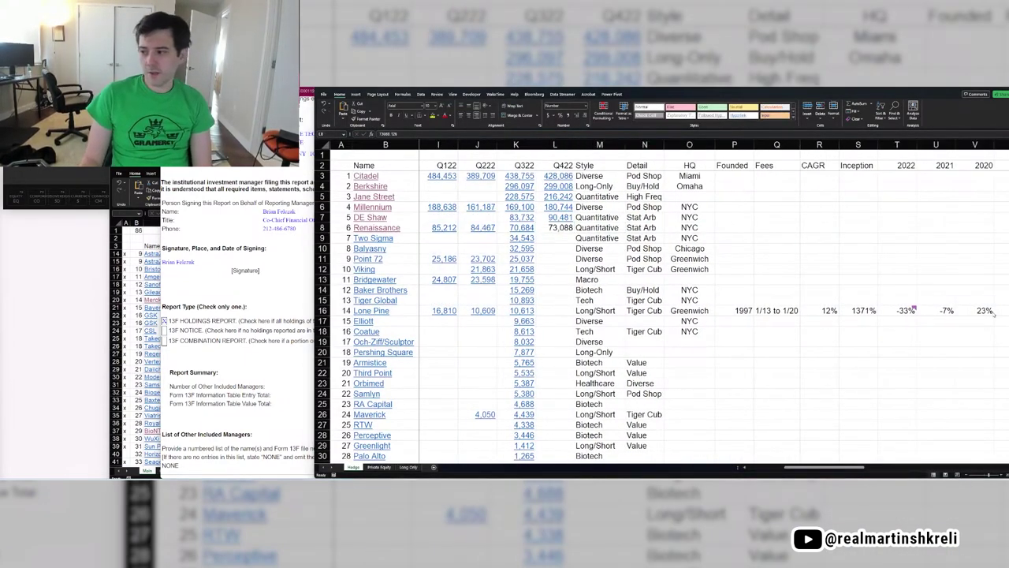
{"action": "key", "text": "alt+Tab"}
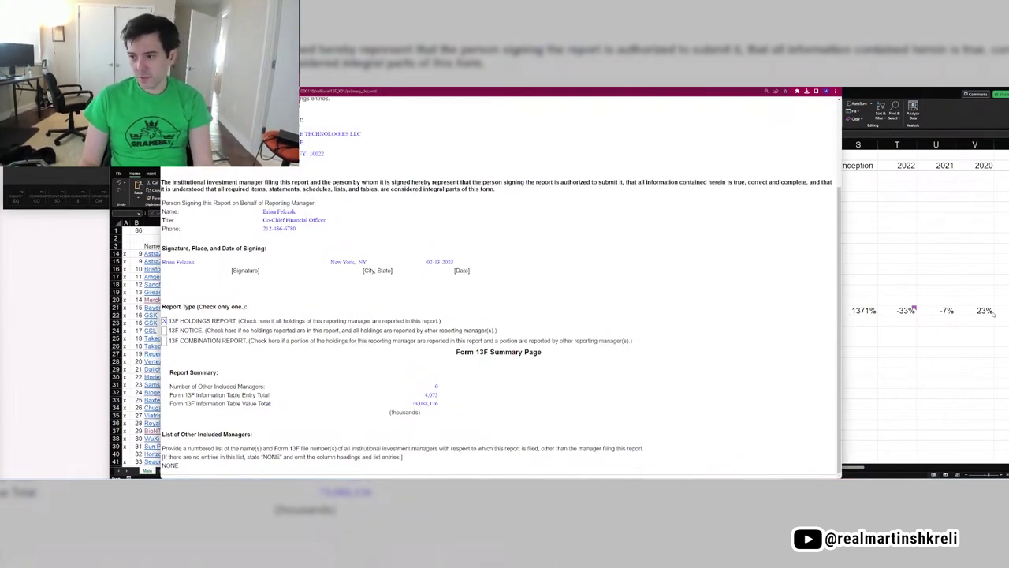
{"action": "key", "text": "alt+Left"}
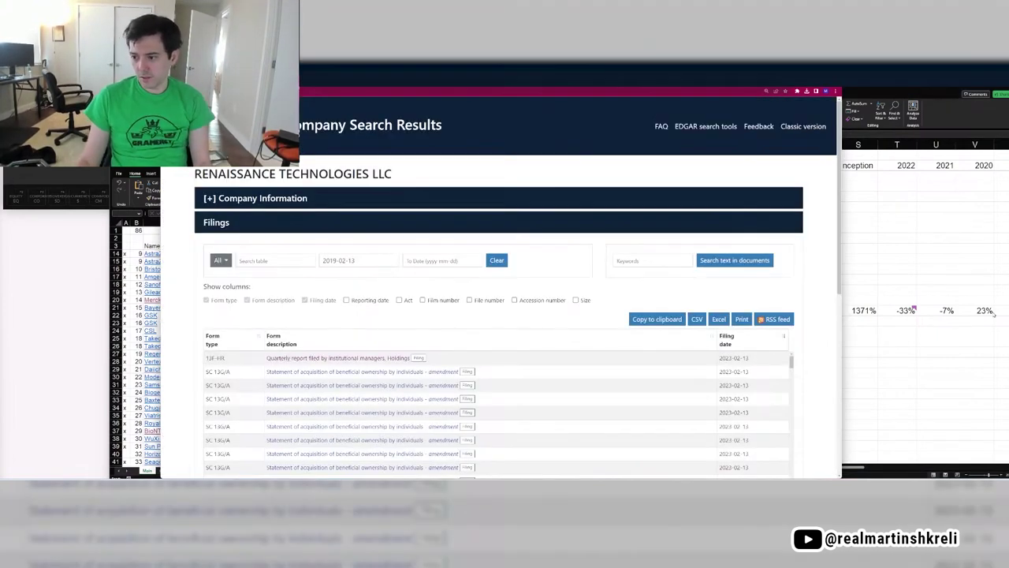
{"action": "left_click", "coordinate": [418, 358]}
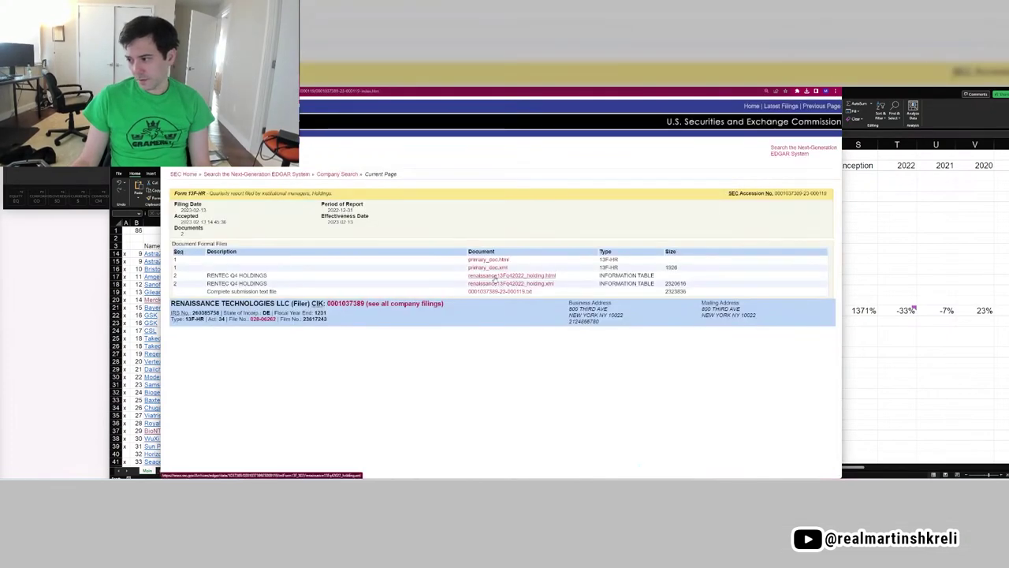
{"action": "left_click", "coordinate": [495, 276]}
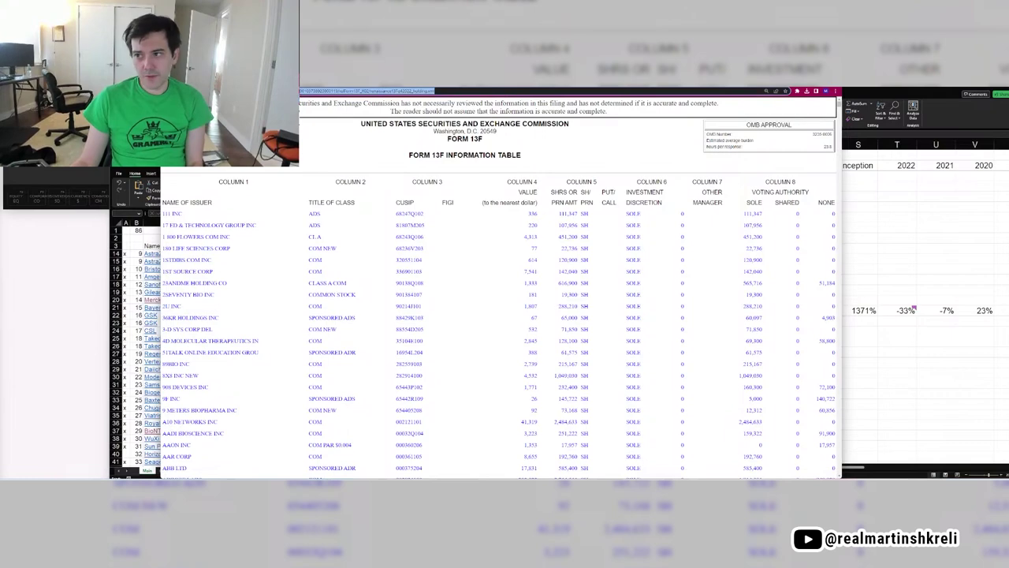
{"action": "key", "text": "ctrl+w"}
{"action": "key", "text": "alt+Tab"}
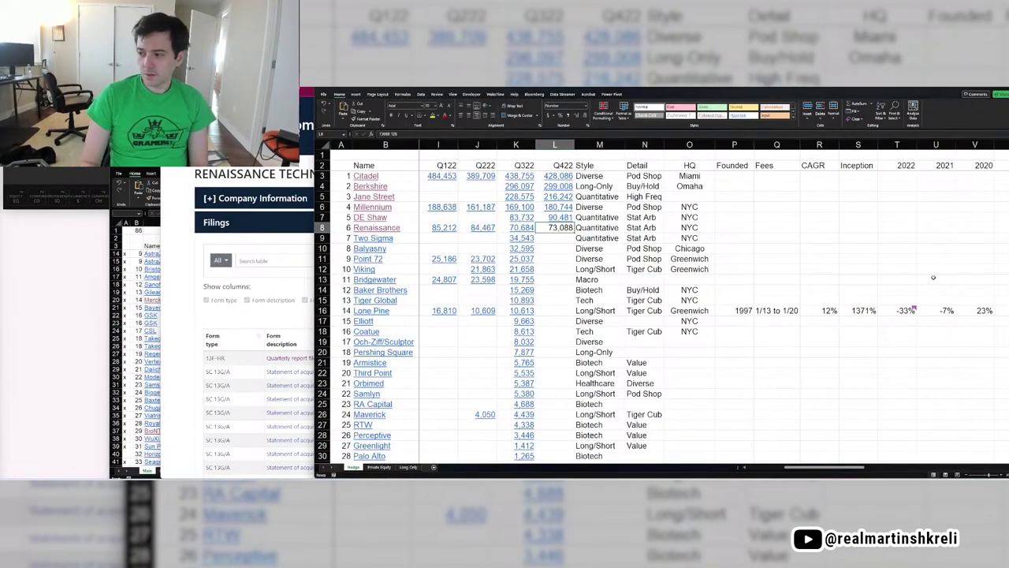
{"action": "key", "text": "ctrl+k"}
{"action": "key", "text": "ctrl+v"}
{"action": "key", "text": "Return"}
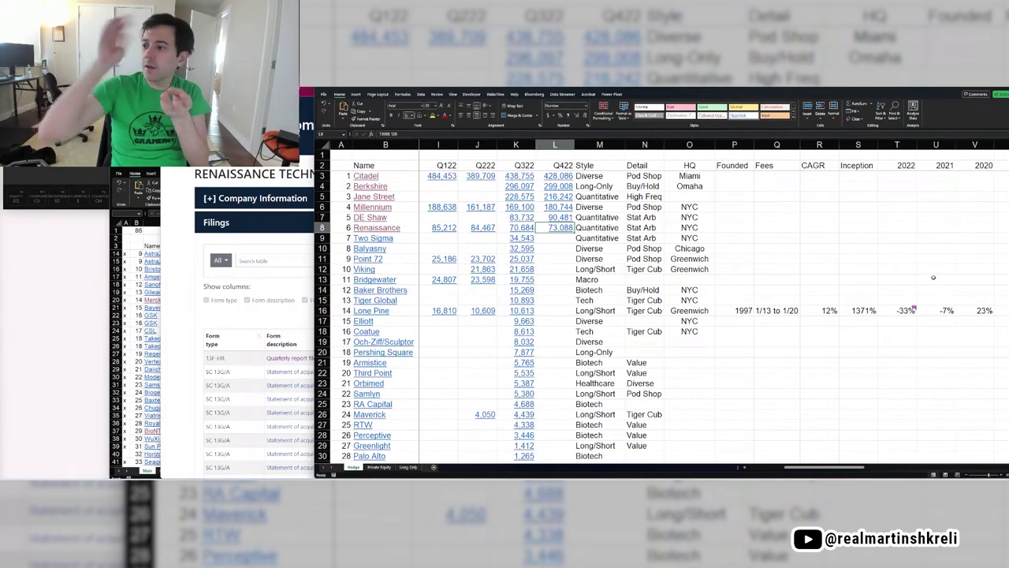
Close the Renaissance filings page and open the 13F cover and summary document of Two Sigma's latest 13F-HR filing.
{"action": "key", "text": "Down"}
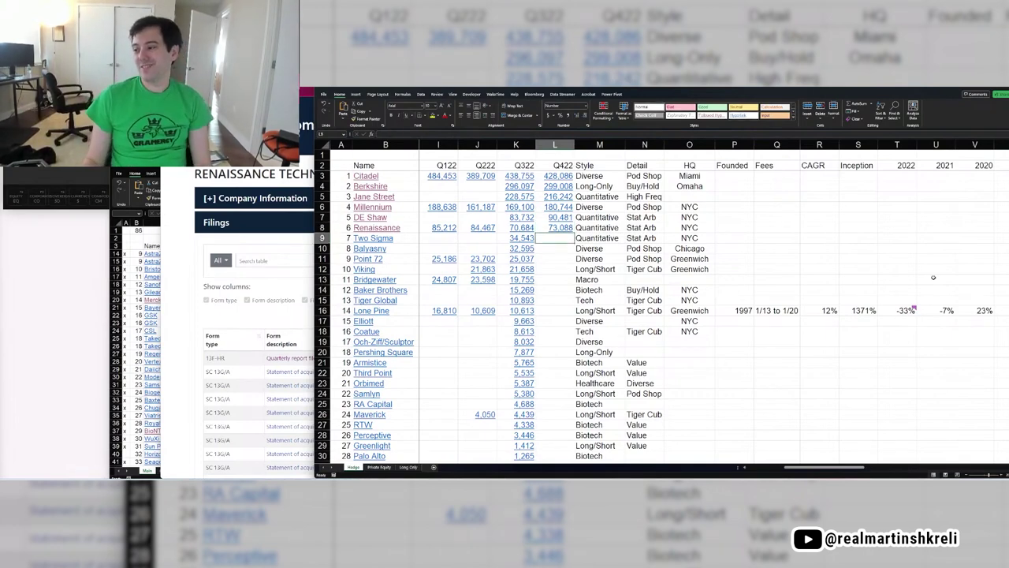
{"action": "left_click", "coordinate": [203, 322]}
{"action": "key", "text": "ctrl+w"}
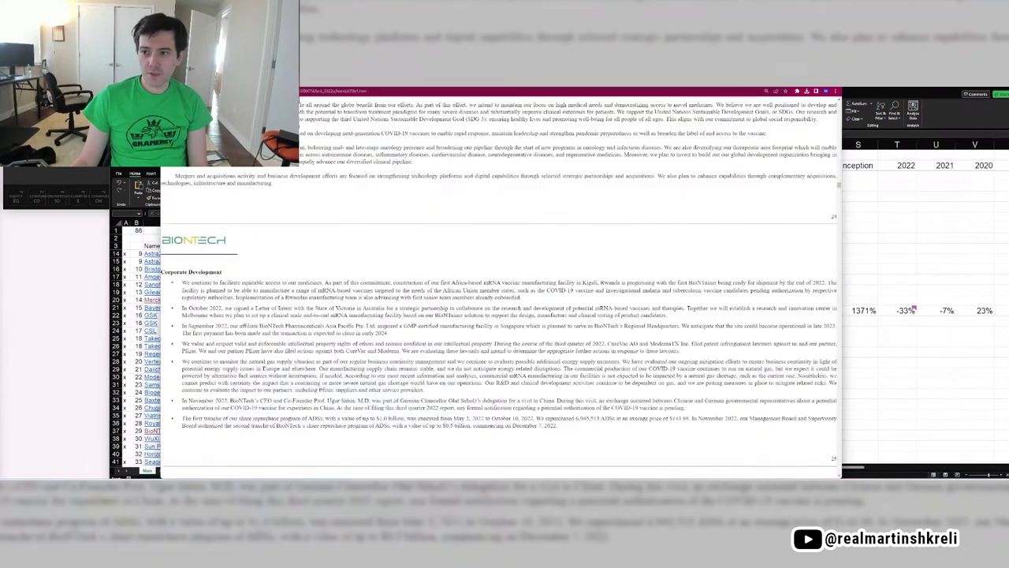
{"action": "key", "text": "alt+Tab"}
{"action": "left_click", "coordinate": [378, 243]}
{"action": "key", "text": "alt+Left"}
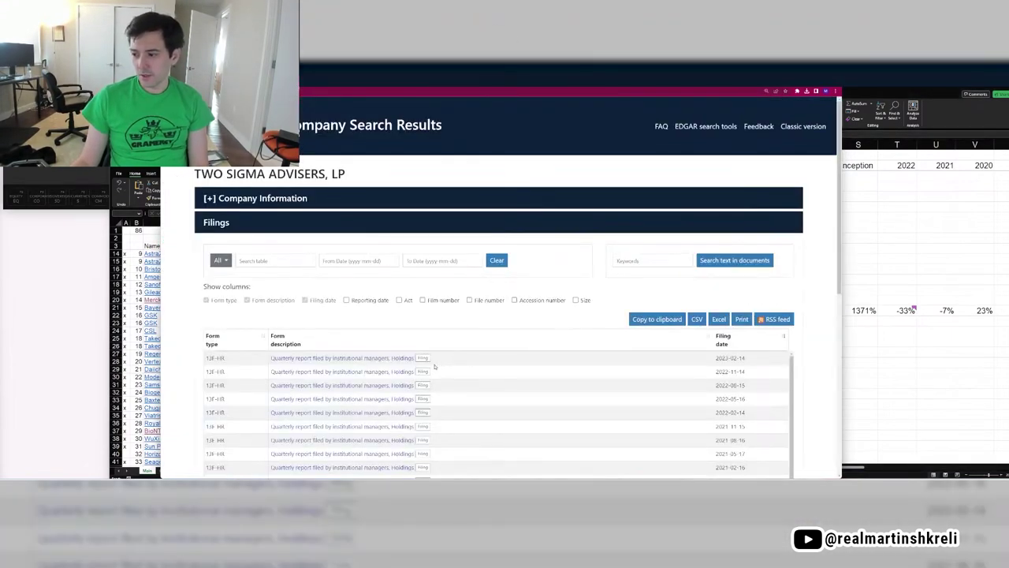
{"action": "left_click", "coordinate": [425, 359]}
{"action": "left_click", "coordinate": [488, 260]}
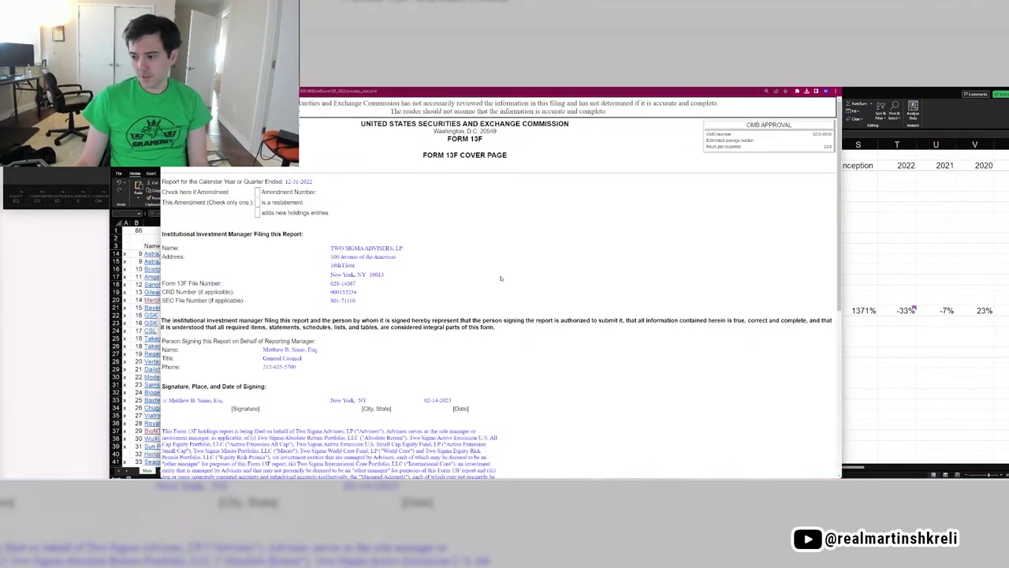
{"action": "scroll", "coordinate": [501, 278], "scroll_direction": "down", "scroll_amount": 5}
Enter Two Sigma's table value total from the 13F summary, 35,815 when rounded, in its Q422 cell.
{"action": "left_click", "coordinate": [868, 282]}
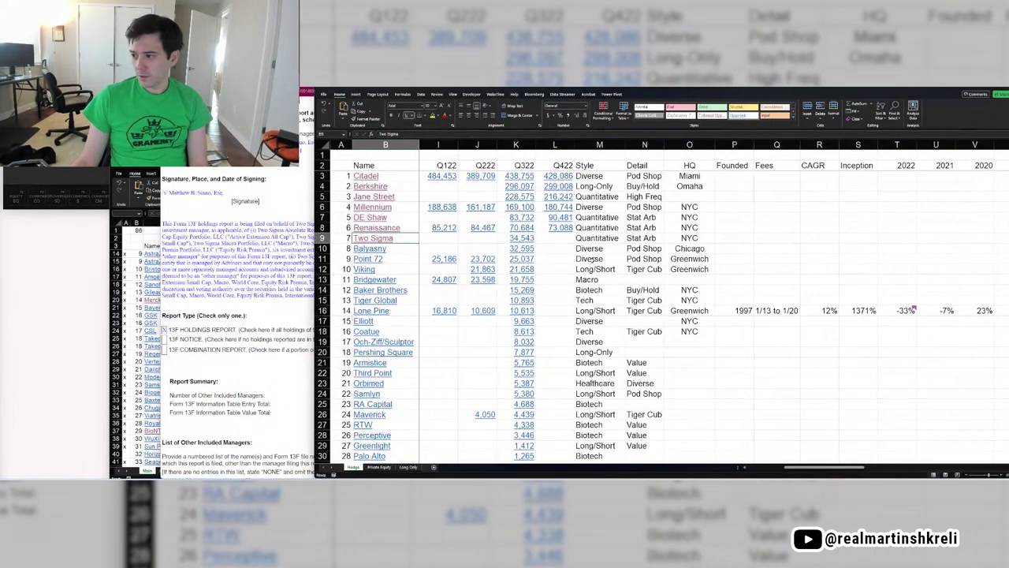
{"action": "left_click", "coordinate": [555, 239]}
{"action": "key", "text": "alt+Tab"}
{"action": "key", "text": "alt+Tab"}
{"action": "type", "text": "35"}
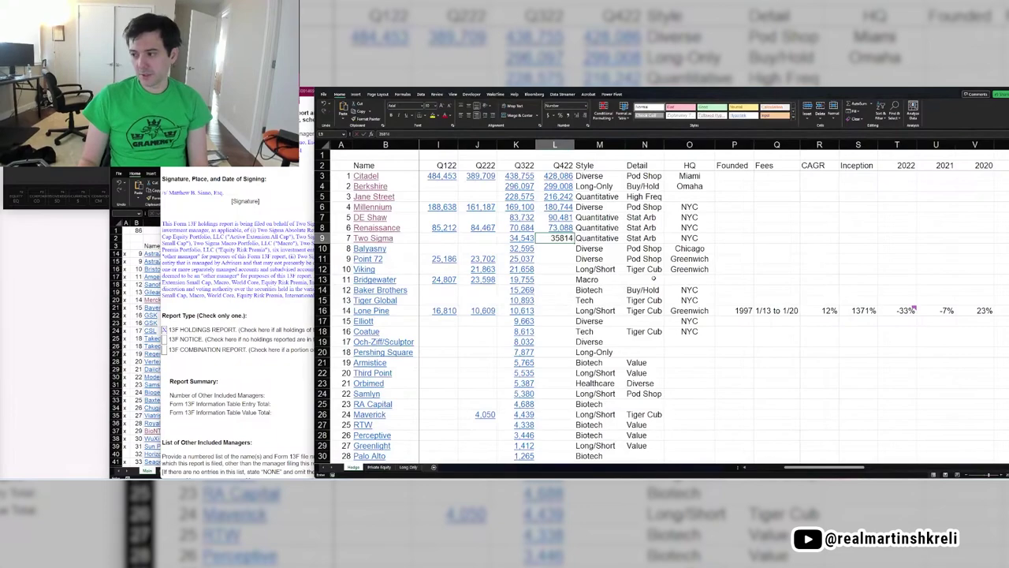
{"action": "key", "text": "alt+Tab"}
{"action": "key", "text": "alt+Tab"}
{"action": "key", "text": "BackSpace"}
{"action": "key", "text": "alt+Tab"}
{"action": "key", "text": "alt+Tab"}
{"action": "type", "text": "26356"}
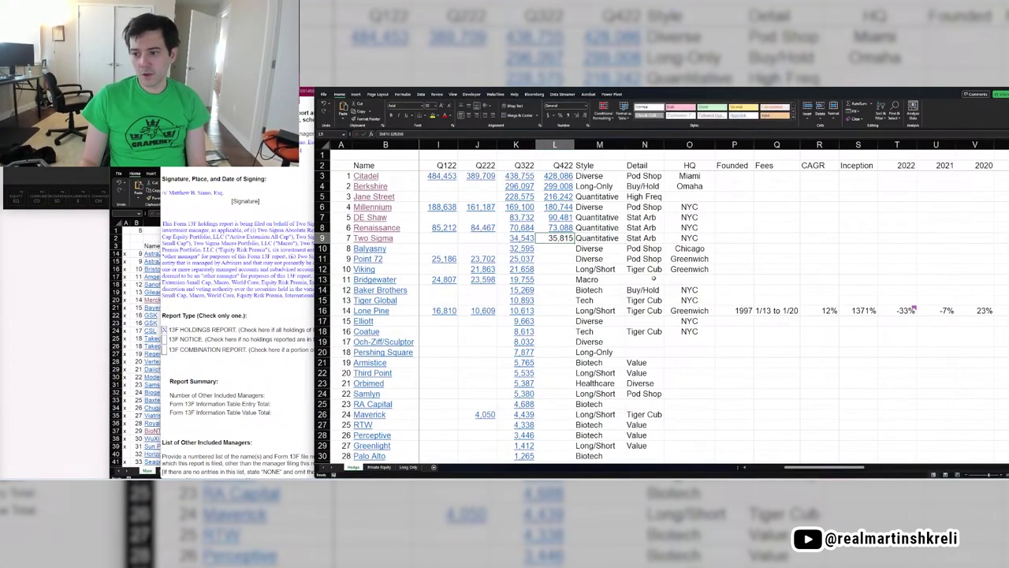
Hyperlink Two Sigma's Q422 value to its 13F-HR filing index page and close that page.
{"action": "key", "text": "alt+Tab"}
{"action": "key", "text": "alt+Left"}
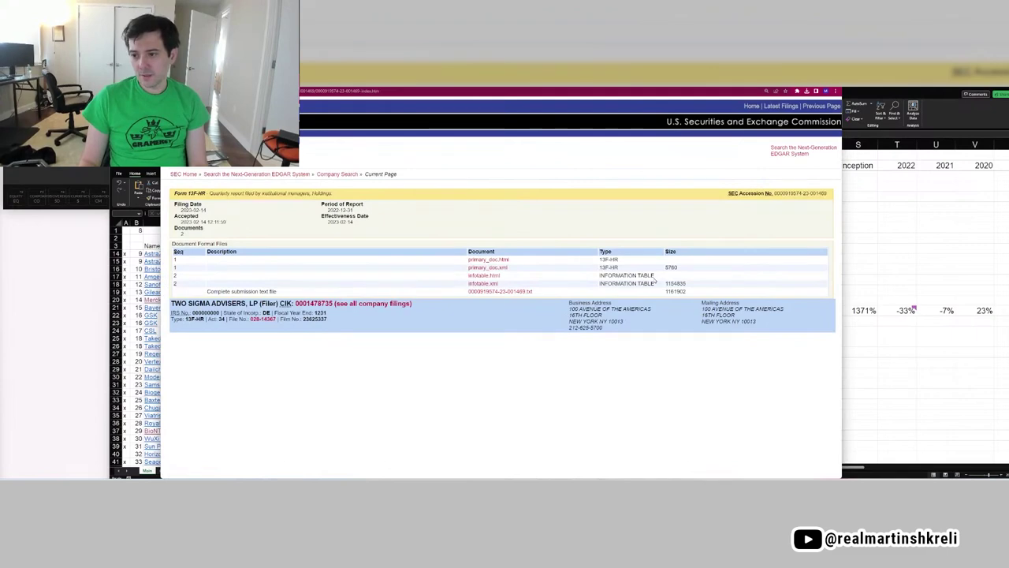
{"action": "key", "text": "ctrl+l"}
{"action": "key", "text": "alt+Tab"}
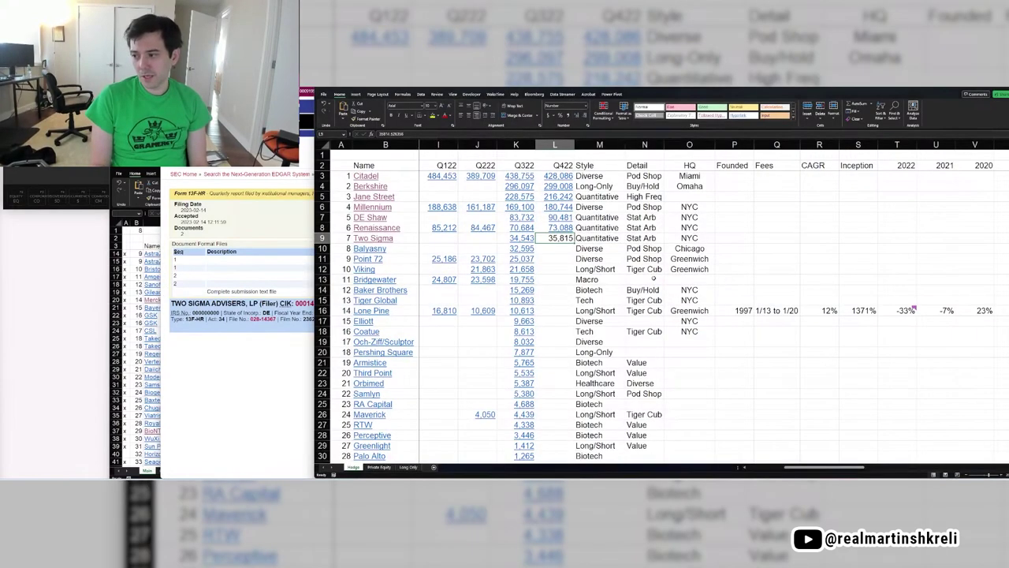
{"action": "key", "text": "alt+Tab"}
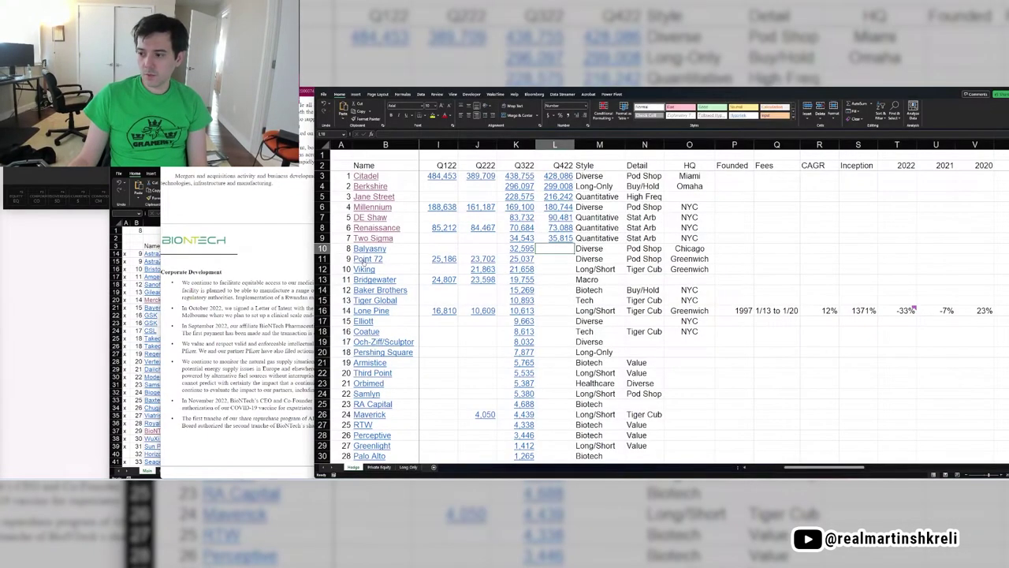
Open Balyasny's latest 13F-HR filing, copy the index page's address, and open the primary_doc.html summary.
{"action": "left_click", "coordinate": [369, 249]}
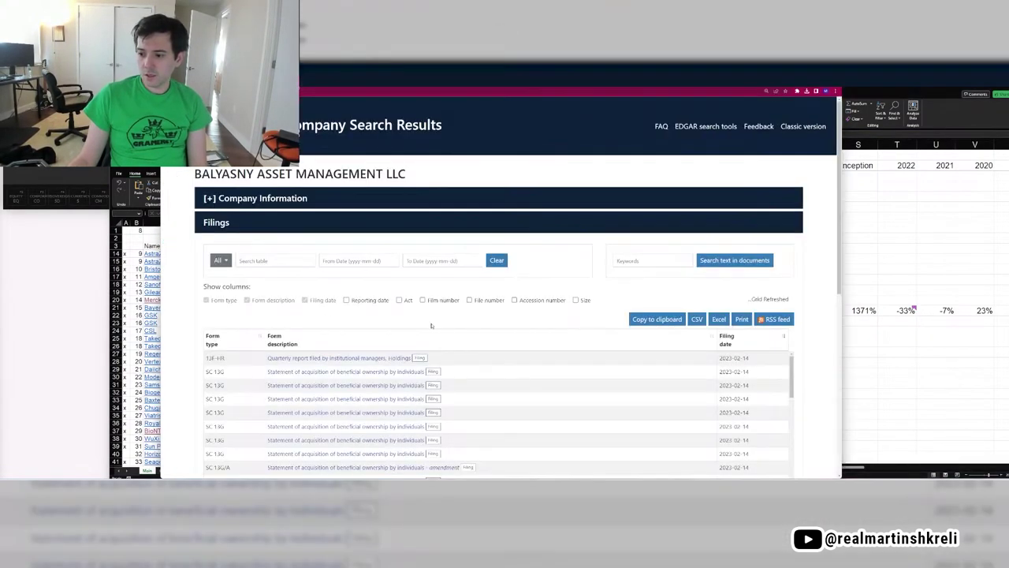
{"action": "left_click", "coordinate": [420, 358]}
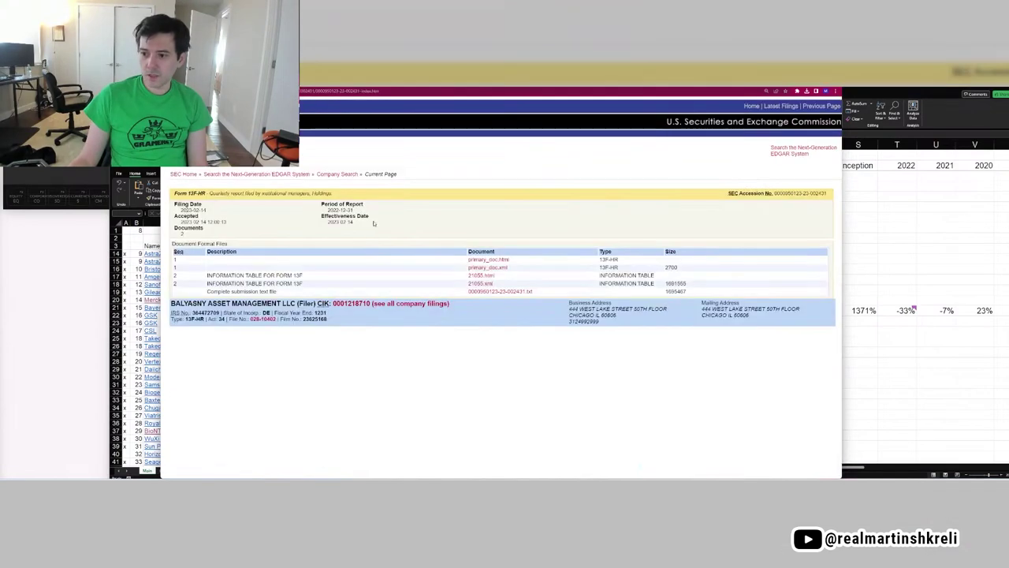
{"action": "key", "text": "ctrl+l"}
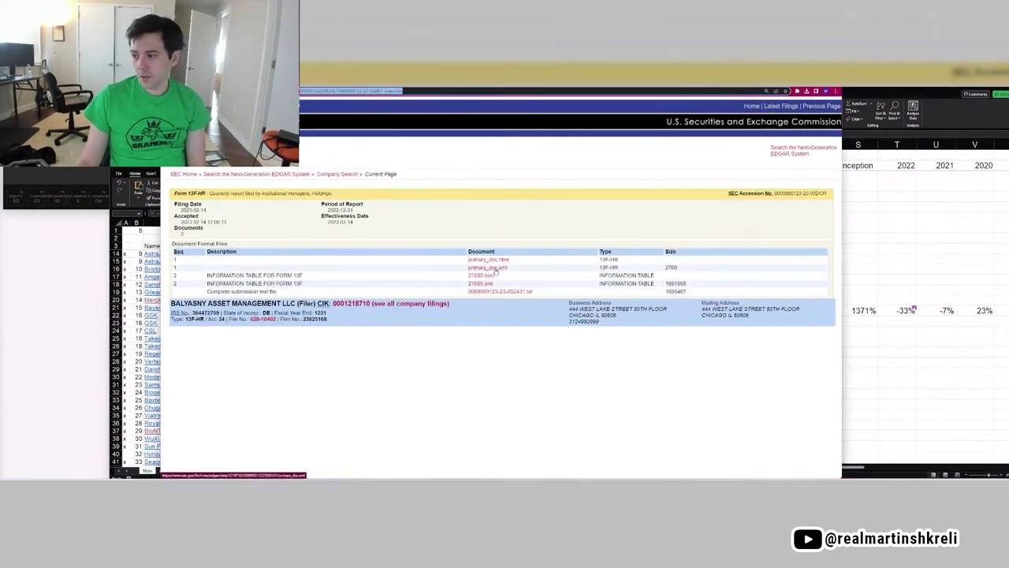
{"action": "left_click", "coordinate": [494, 260]}
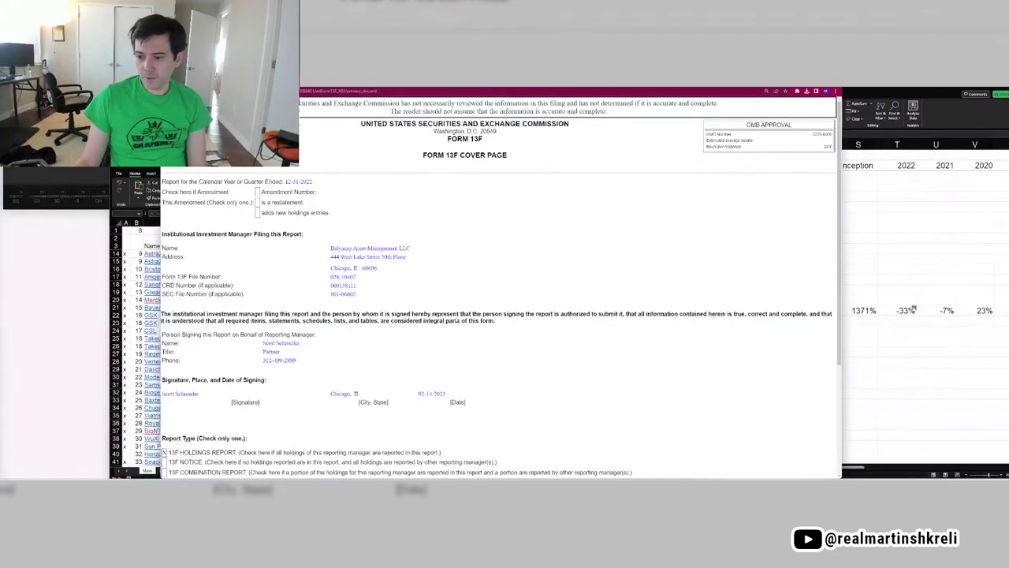
{"action": "scroll", "coordinate": [457, 319], "scroll_direction": "down", "scroll_amount": 5}
Enter Balyasny's table value total from the 13F summary, 36529.064118, in its Q422 cell.
{"action": "left_click", "coordinate": [945, 366]}
{"action": "key", "text": "ctrl+Right"}
{"action": "key", "text": "ctrl+Right"}
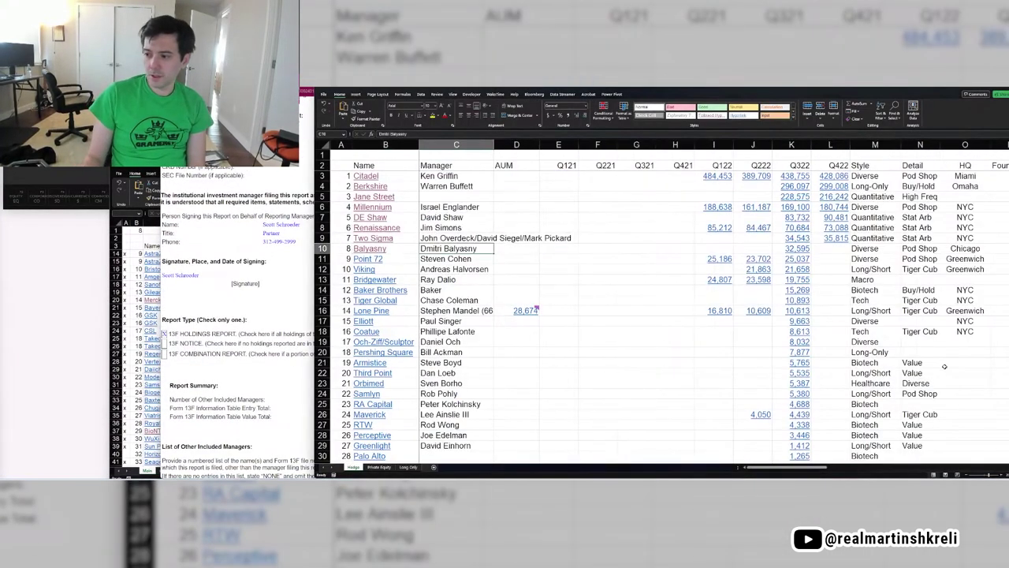
{"action": "key", "text": "Right"}
{"action": "key", "text": "alt+Tab"}
{"action": "key", "text": "alt+Tab"}
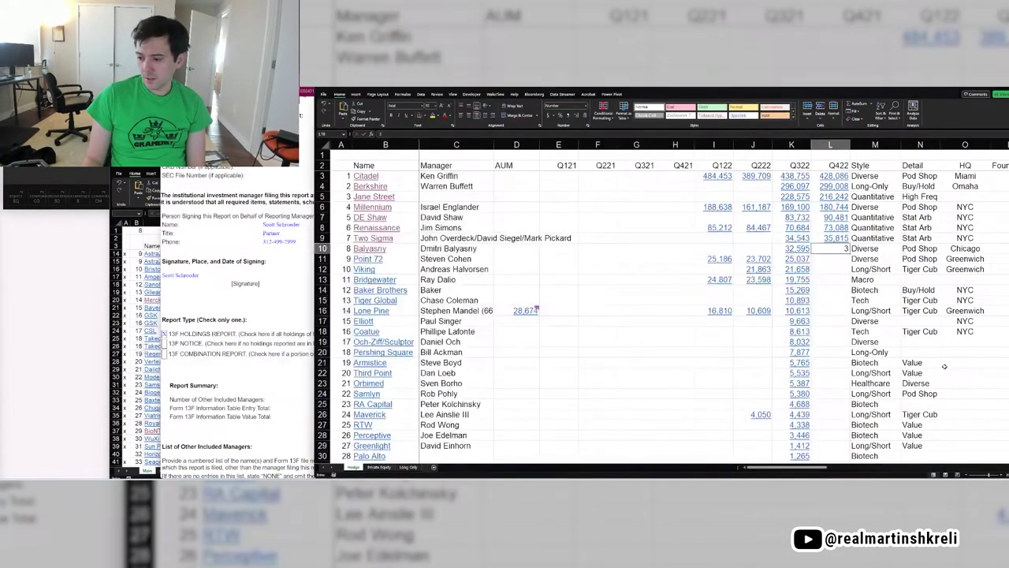
{"action": "key", "text": "alt+Tab"}
{"action": "type", "text": "36529"}
{"action": "key", "text": "alt+Tab"}
{"action": "type", "text": ".064118"}
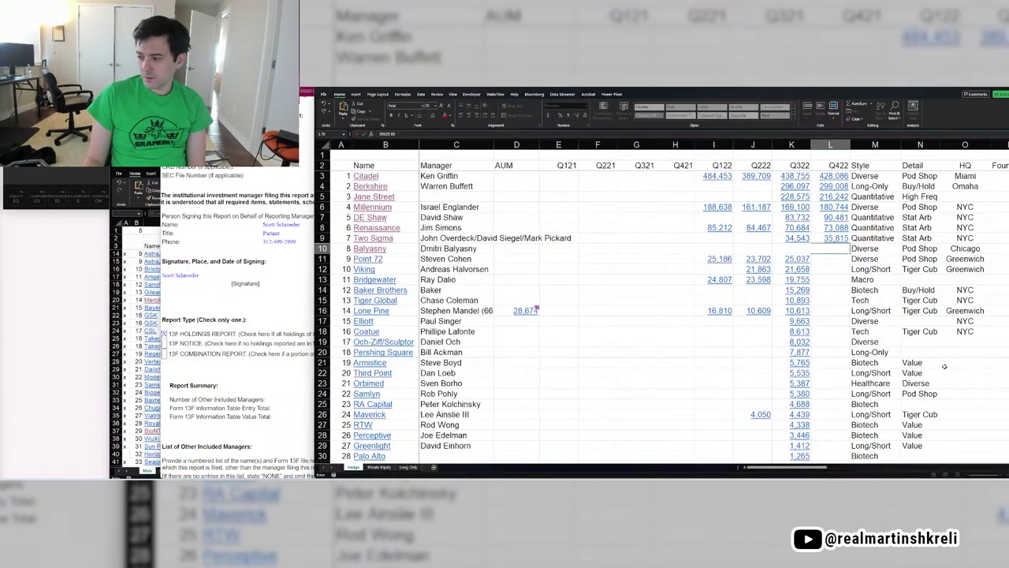
{"action": "key", "text": "Return"}
Hyperlink Balyasny's Q422 value to the copied address of its 13F-HR filing index page.
{"action": "key", "text": "Up"}
{"action": "key", "text": "ctrl+k"}
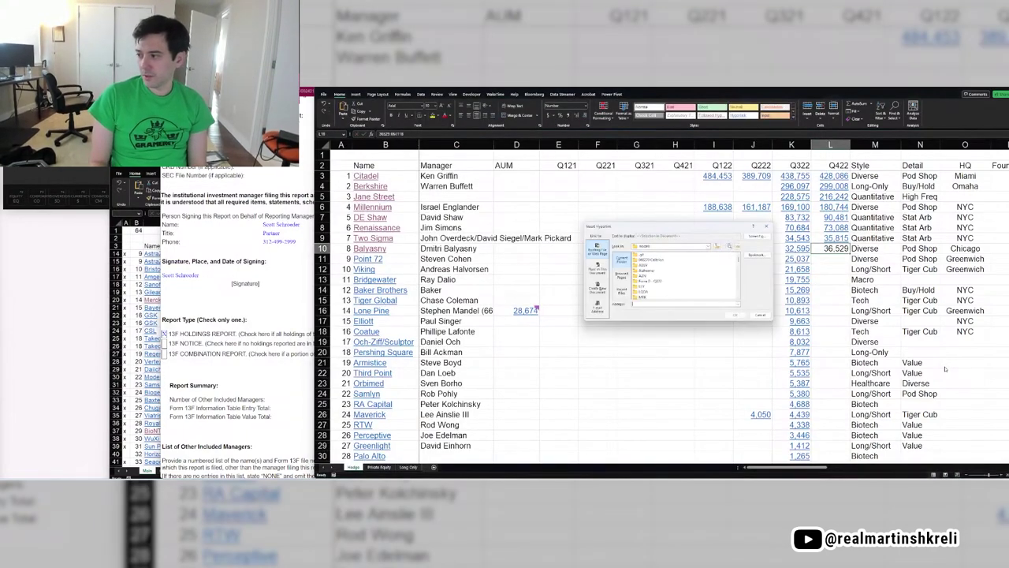
{"action": "key", "text": "ctrl+v"}
{"action": "key", "text": "Return"}
{"action": "key", "text": "Right"}
{"action": "key", "text": "Right"}
{"action": "key", "text": "Right"}
{"action": "key", "text": "Right"}
{"action": "key", "text": "Right"}
{"action": "key", "text": "Right"}
{"action": "key", "text": "Right"}
{"action": "key", "text": "Right"}
{"action": "key", "text": "Right"}
{"action": "key", "text": "Right"}
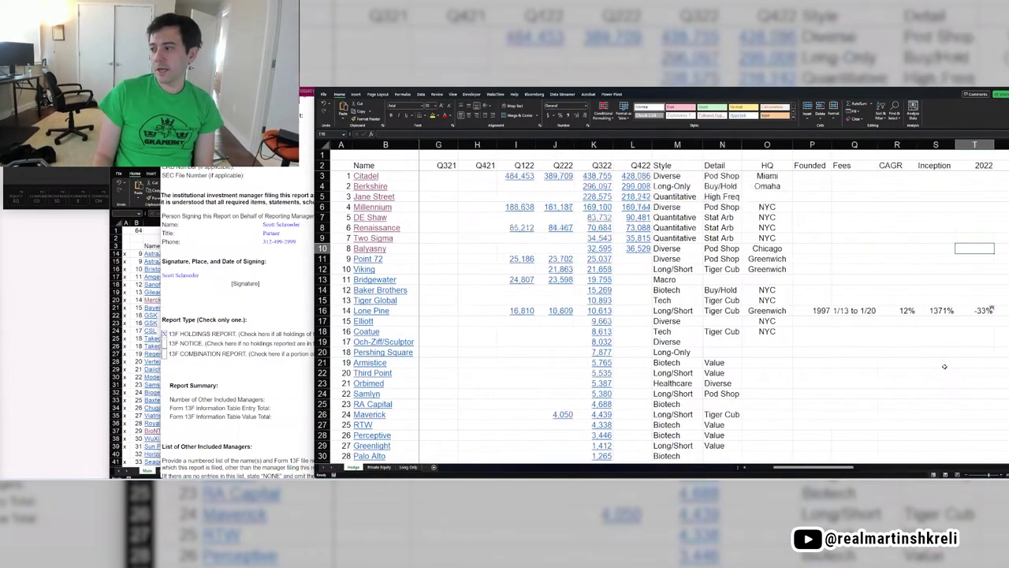
{"action": "key", "text": "ctrl+Left"}
{"action": "key", "text": "ctrl+Left"}
Move the entire Balyasny row above the Two Sigma row to rank the funds by Q422 value.
{"action": "key", "text": "Right"}
{"action": "key", "text": "Up"}
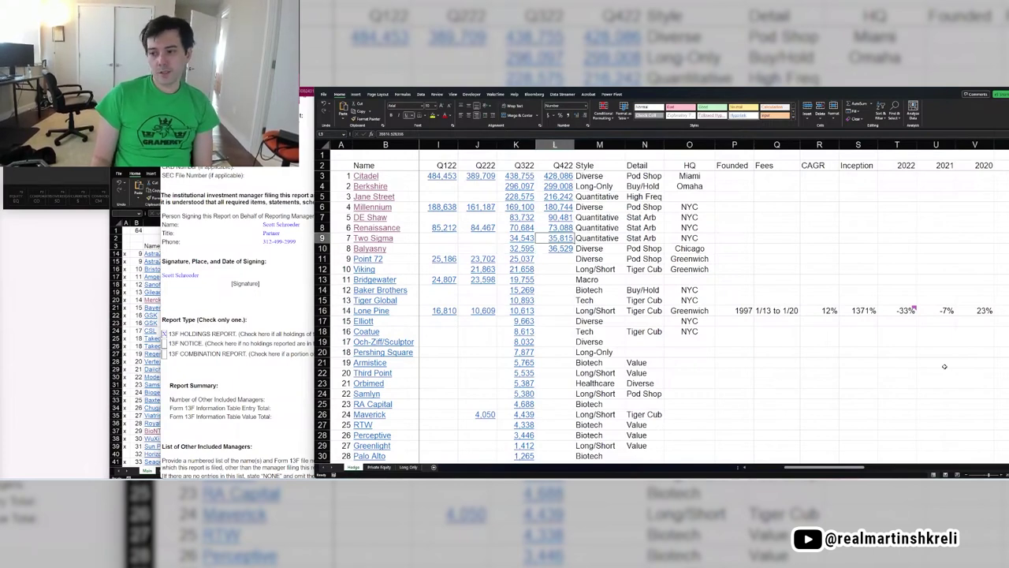
{"action": "key", "text": "Down"}
{"action": "key", "text": "shift+space"}
{"action": "key", "text": "ctrl+c"}
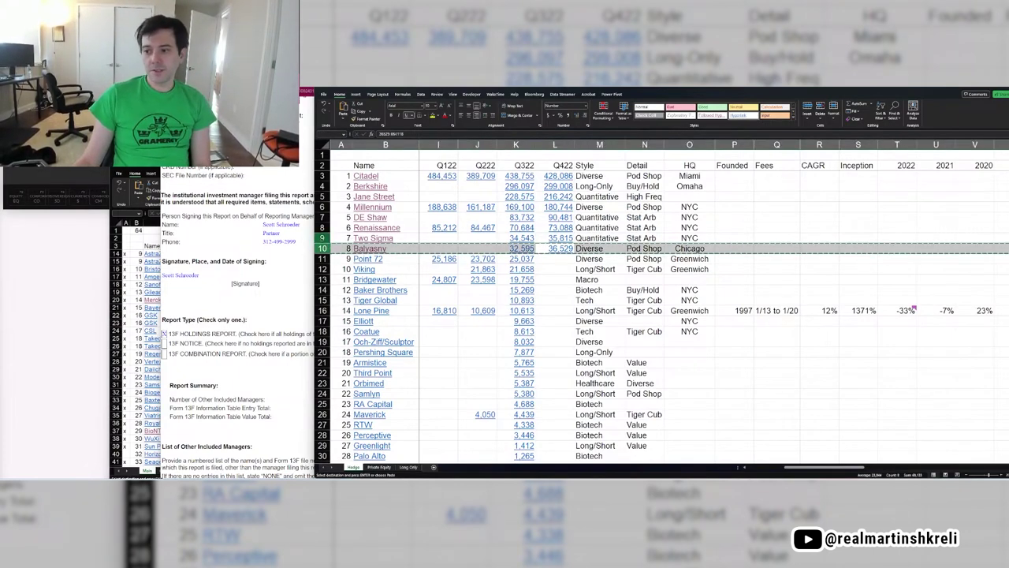
{"action": "right_click", "coordinate": [322, 238]}
{"action": "left_click", "coordinate": [353, 302]}
{"action": "left_click", "coordinate": [569, 157]}
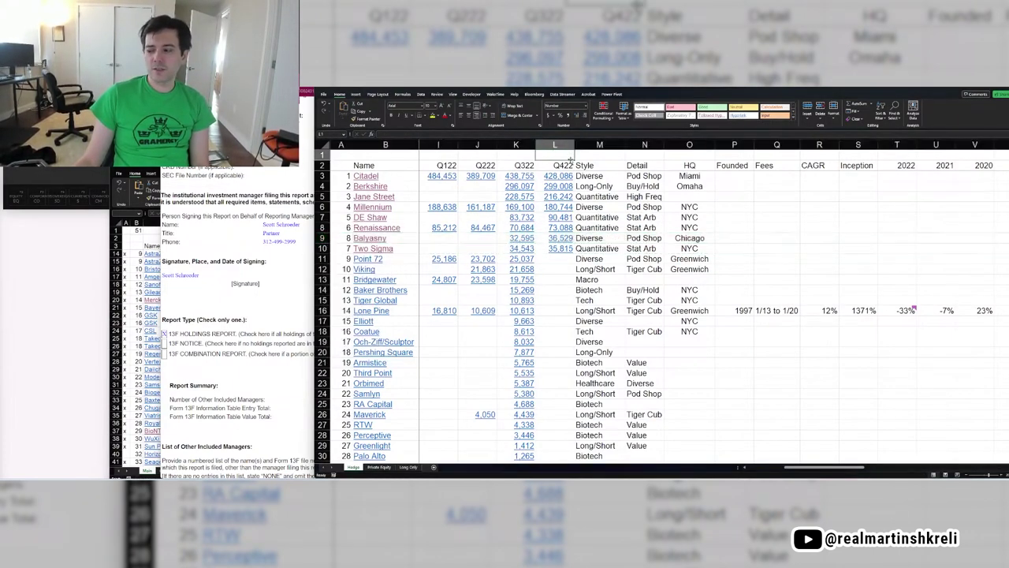
{"action": "left_click_drag", "start_coordinate": [554, 166], "coordinate": [661, 166]}
{"action": "left_click_drag", "start_coordinate": [732, 290], "coordinate": [671, 213]}
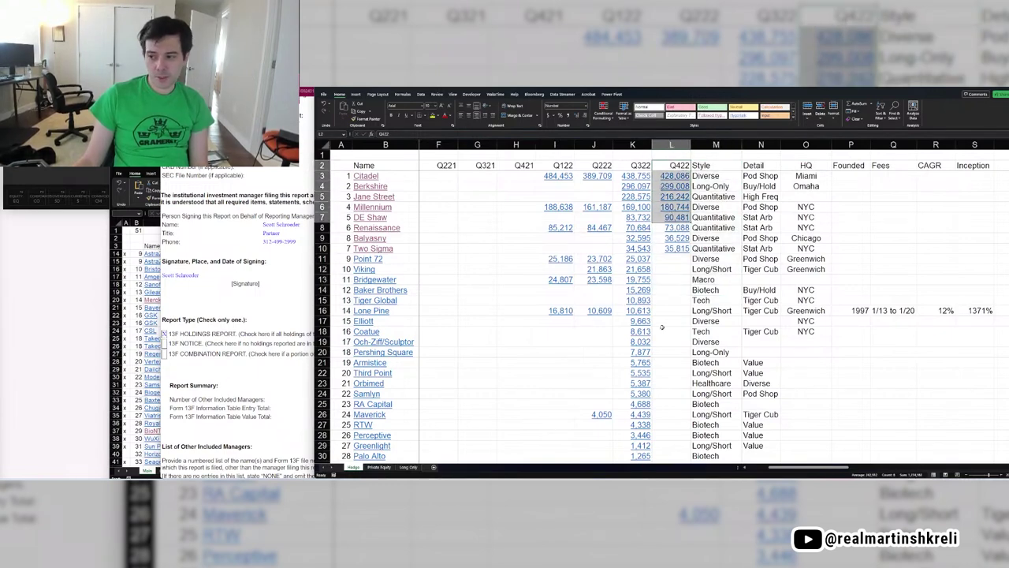
{"action": "left_click", "coordinate": [692, 321]}
{"action": "left_click_drag", "start_coordinate": [701, 176], "coordinate": [833, 207]}
{"action": "left_click", "coordinate": [627, 175]}
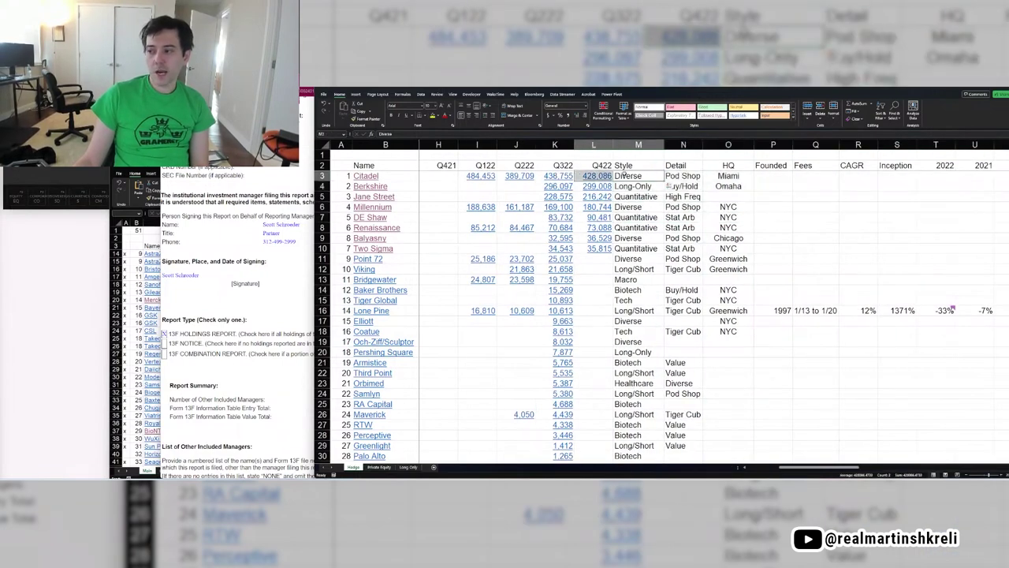
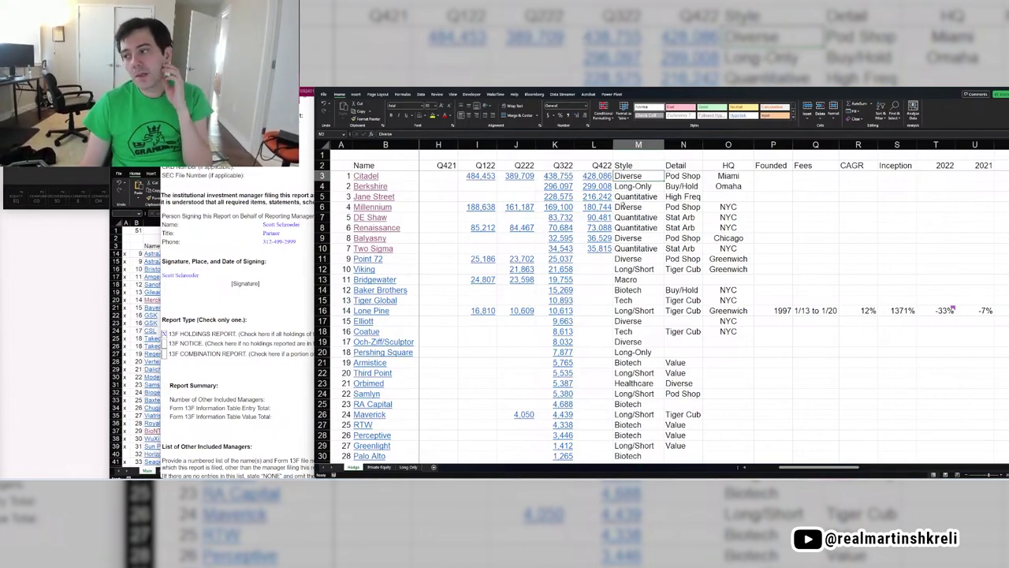
Review the Style entries and Q422 values of the highest-ranked funds in the hedge fund list.
{"action": "left_click_drag", "start_coordinate": [631, 196], "coordinate": [593, 190]}
{"action": "left_click", "coordinate": [634, 194]}
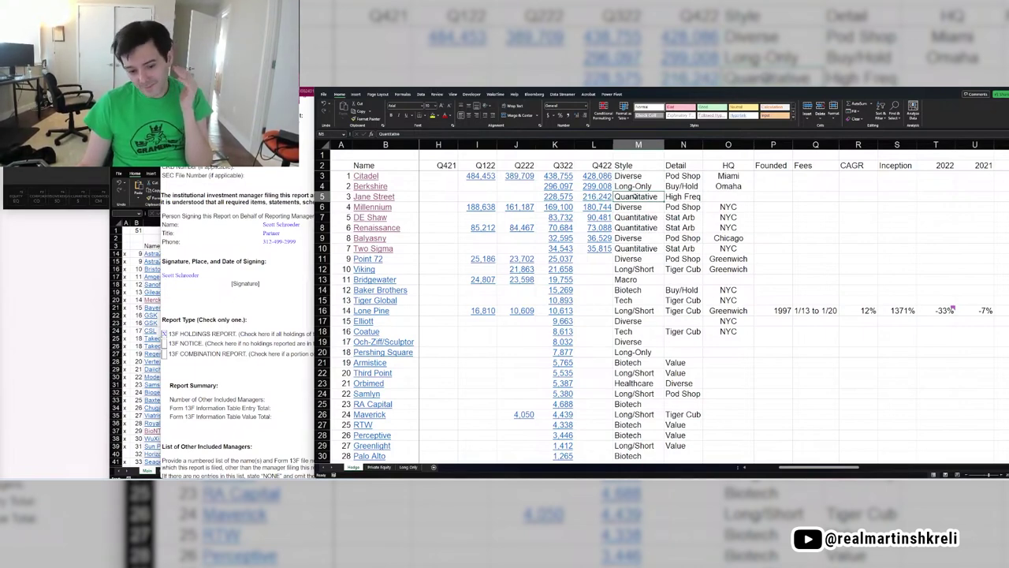
{"action": "left_click", "coordinate": [638, 206]}
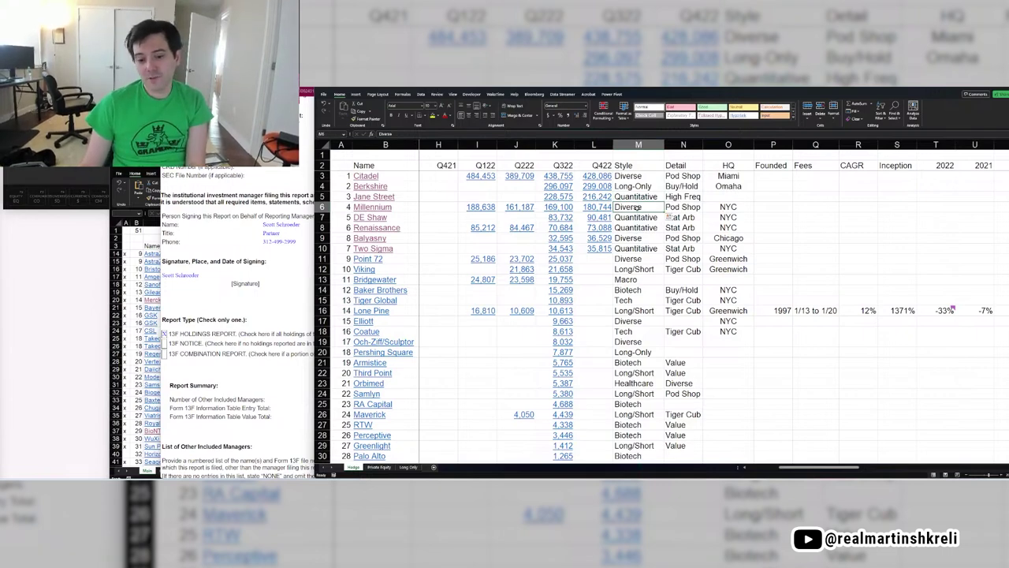
{"action": "left_click_drag", "start_coordinate": [644, 204], "coordinate": [574, 207]}
{"action": "key", "text": "Escape"}
{"action": "left_click", "coordinate": [651, 189]}
{"action": "left_click", "coordinate": [632, 224]}
{"action": "double_click", "coordinate": [648, 207]}
{"action": "left_click", "coordinate": [637, 228]}
{"action": "left_click_drag", "start_coordinate": [637, 248], "coordinate": [593, 175]}
Close Balyasny's SEC pages and open the summary page of Point 72's latest 13F-HR filing.
{"action": "left_click", "coordinate": [593, 261]}
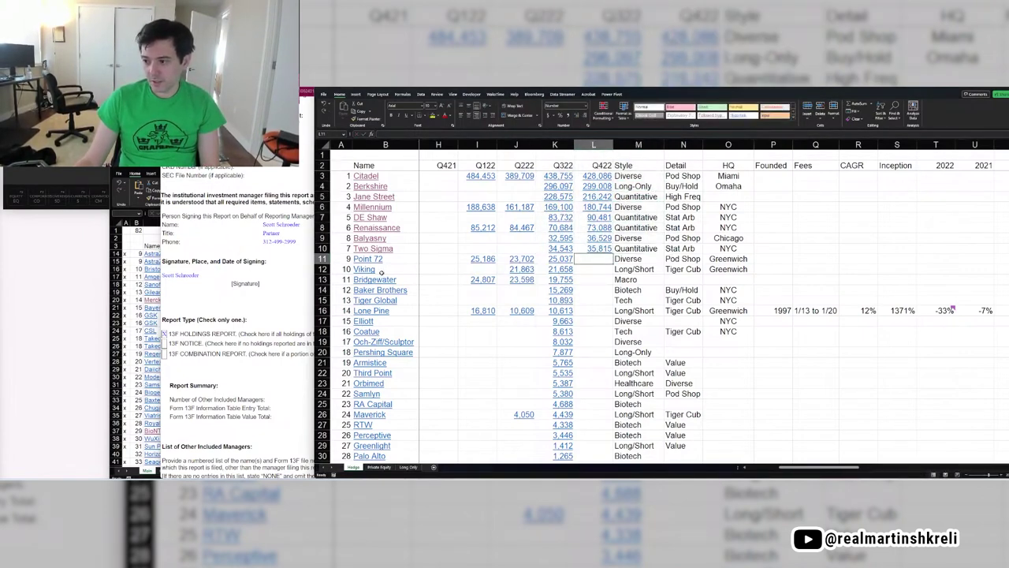
{"action": "key", "text": "alt+Tab"}
{"action": "key", "text": "alt+Tab"}
{"action": "key", "text": "alt+Tab"}
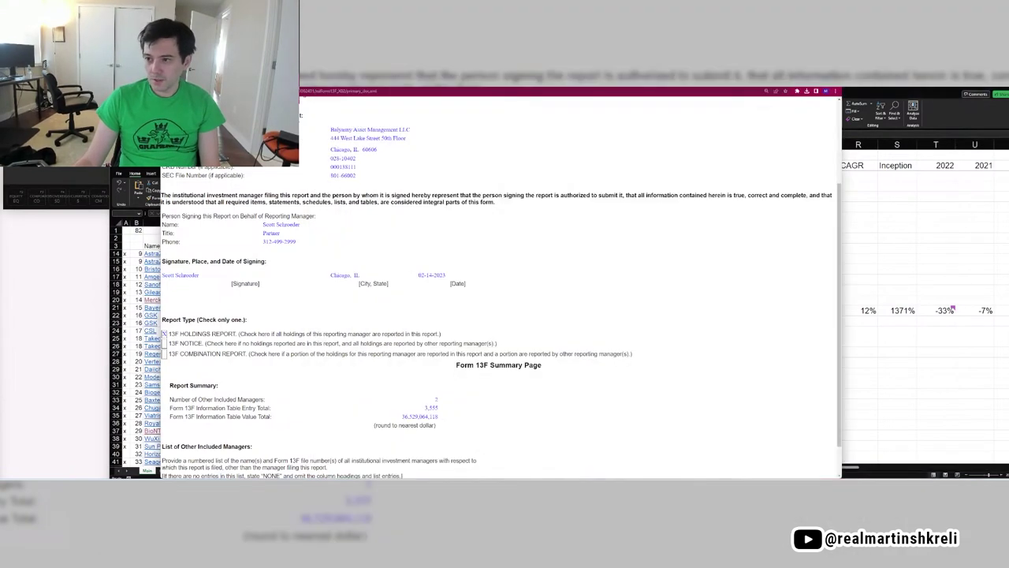
{"action": "key", "text": "ctrl+w"}
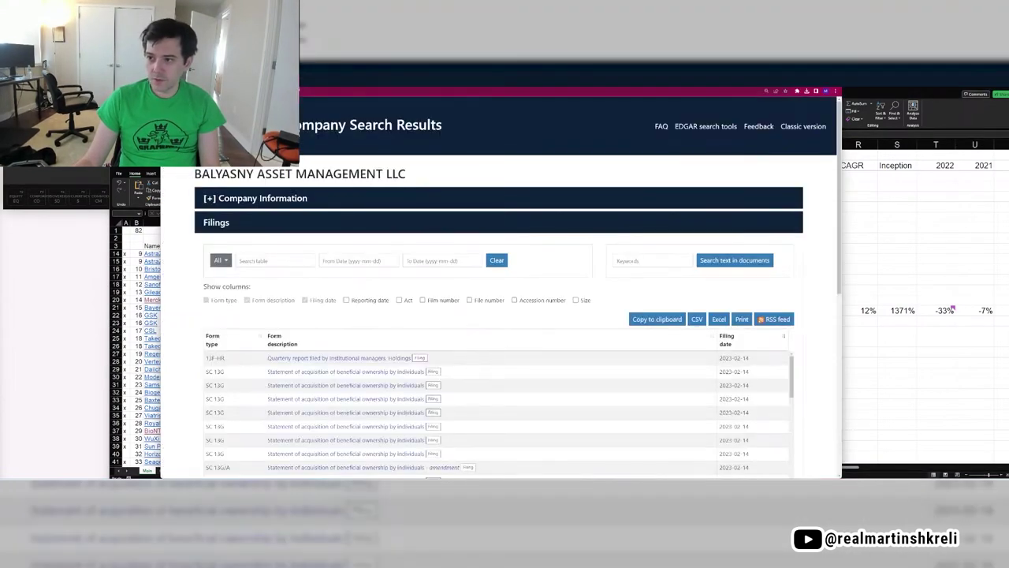
{"action": "key", "text": "ctrl+w"}
{"action": "key", "text": "alt+Tab"}
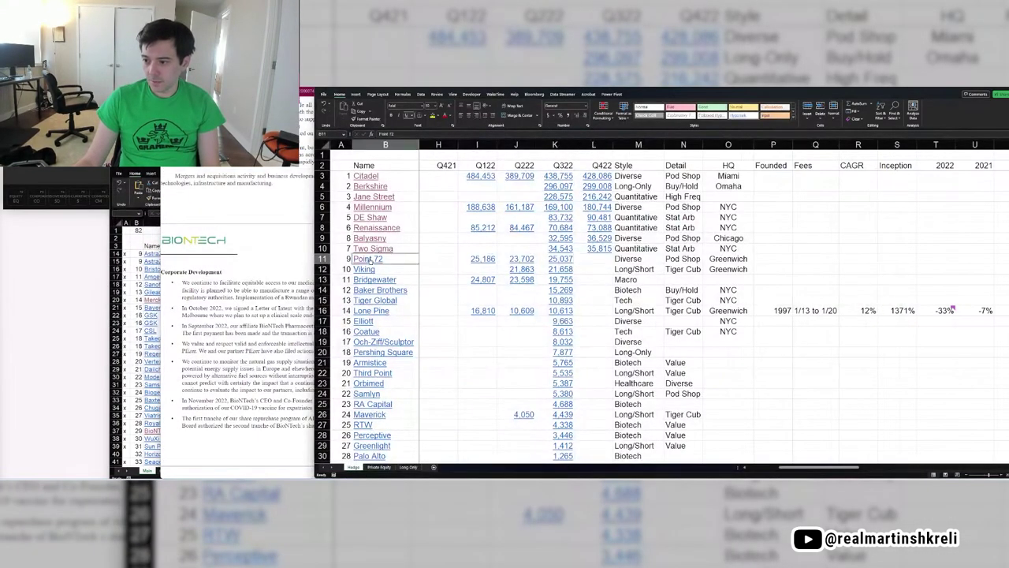
{"action": "left_click", "coordinate": [367, 259]}
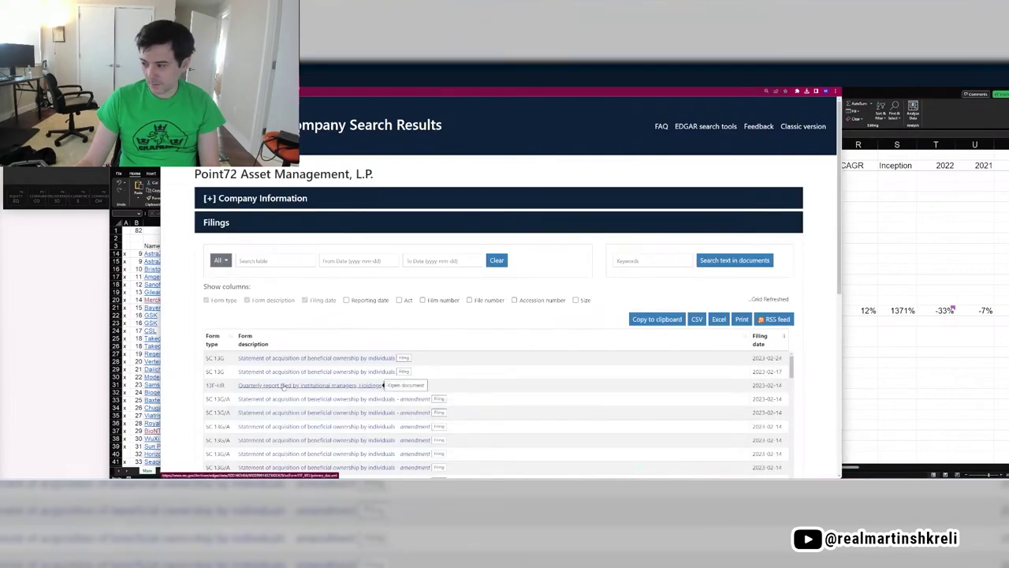
{"action": "left_click", "coordinate": [283, 385]}
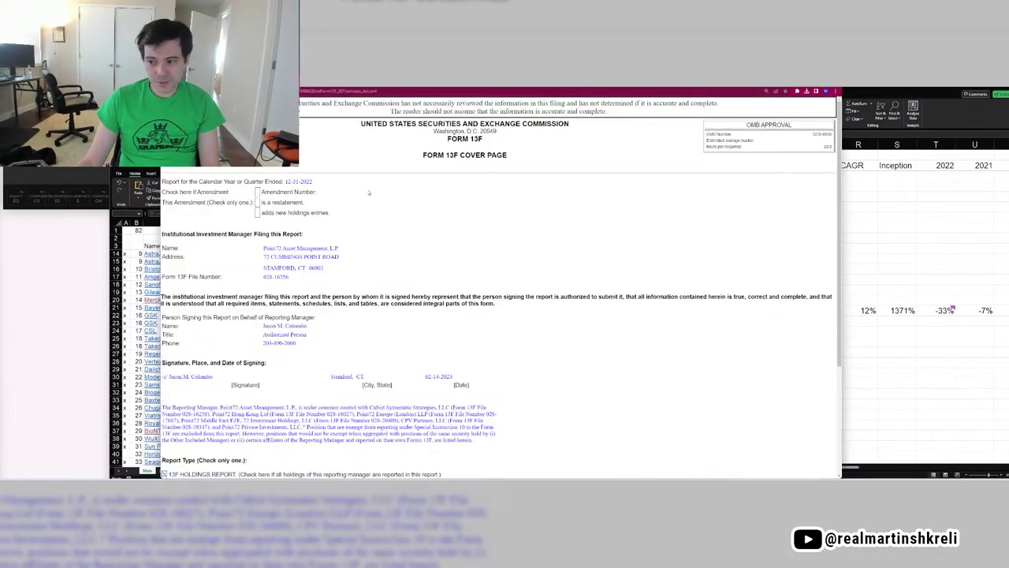
{"action": "scroll", "coordinate": [454, 269], "scroll_direction": "down", "scroll_amount": 3}
Enter Point 72's table value total from the 13F summary, 29421.581, in its Q422 cell.
{"action": "key", "text": "alt+Tab"}
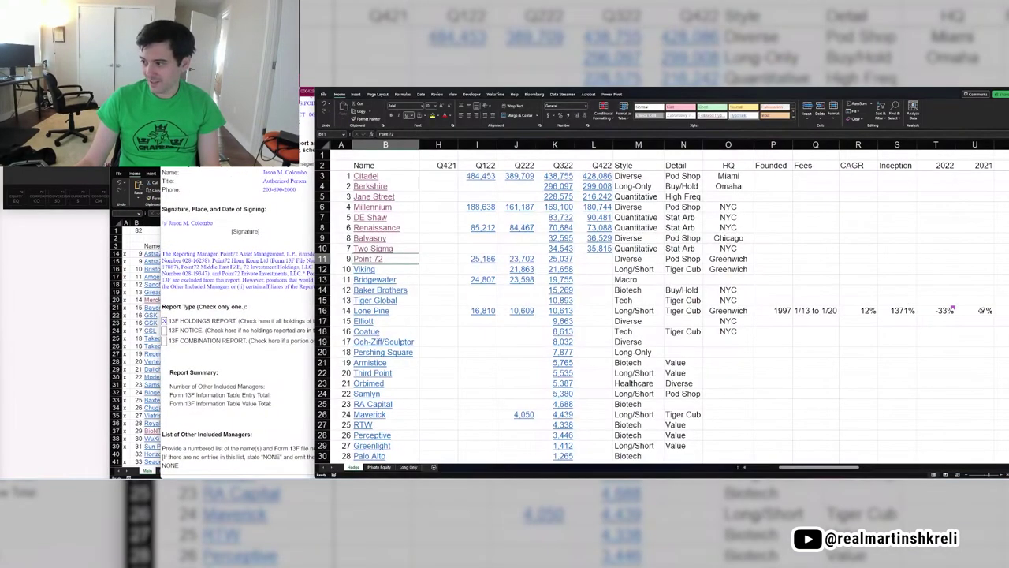
{"action": "left_click", "coordinate": [598, 257]}
{"action": "key", "text": "alt+Tab"}
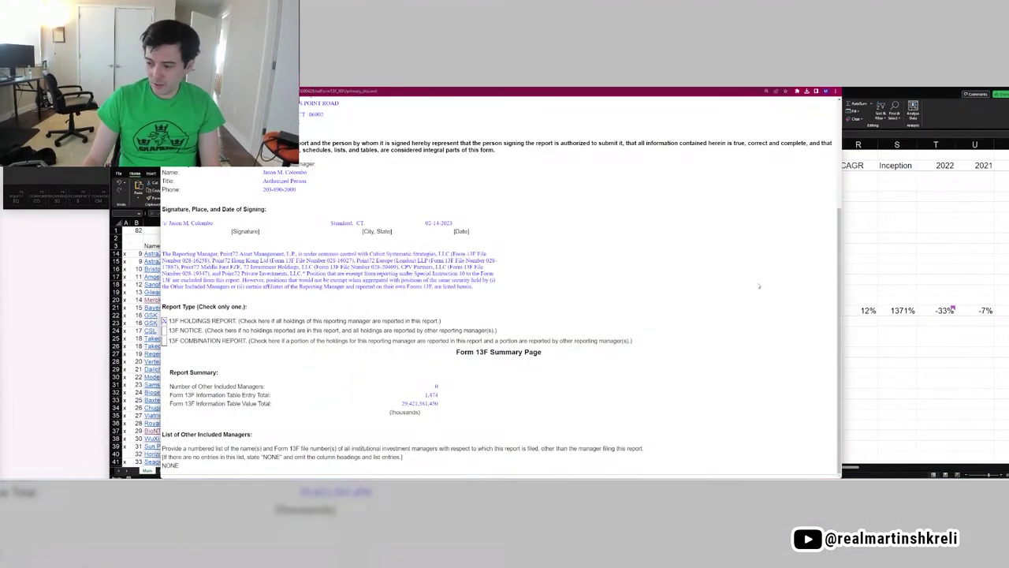
{"action": "key", "text": "alt+Tab"}
{"action": "type", "text": "29421"}
{"action": "key", "text": "alt+Tab"}
{"action": "key", "text": "alt+Tab"}
{"action": "key", "text": "alt+Tab"}
{"action": "key", "text": "alt+Tab"}
{"action": "type", "text": ".581"}
{"action": "key", "text": "Return"}
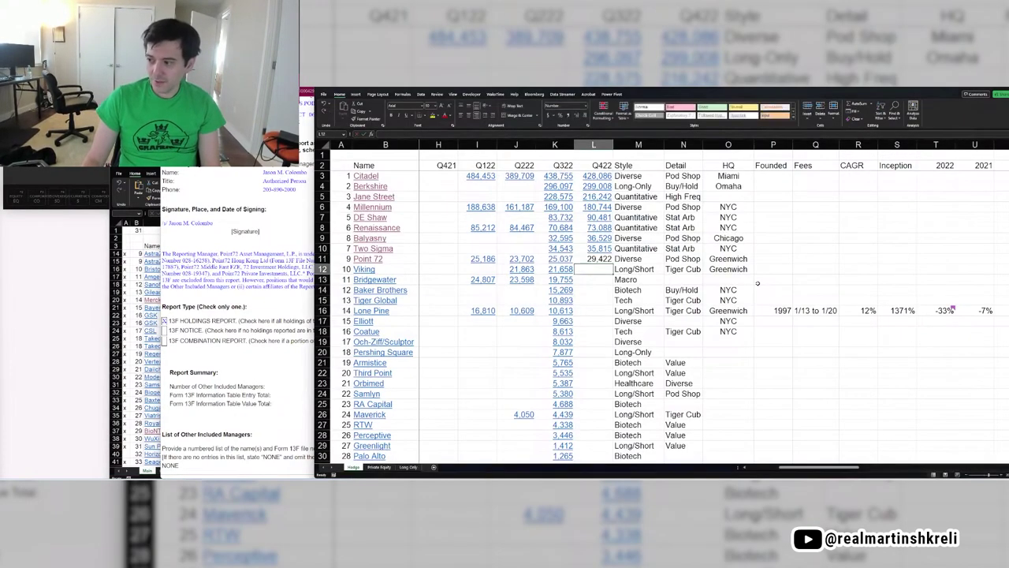
Copy the address of Point 72's 13F-HR filing index page and hyperlink its Q422 value to that address.
{"action": "key", "text": "Up"}
{"action": "key", "text": "alt+Tab"}
{"action": "key", "text": "alt+Left"}
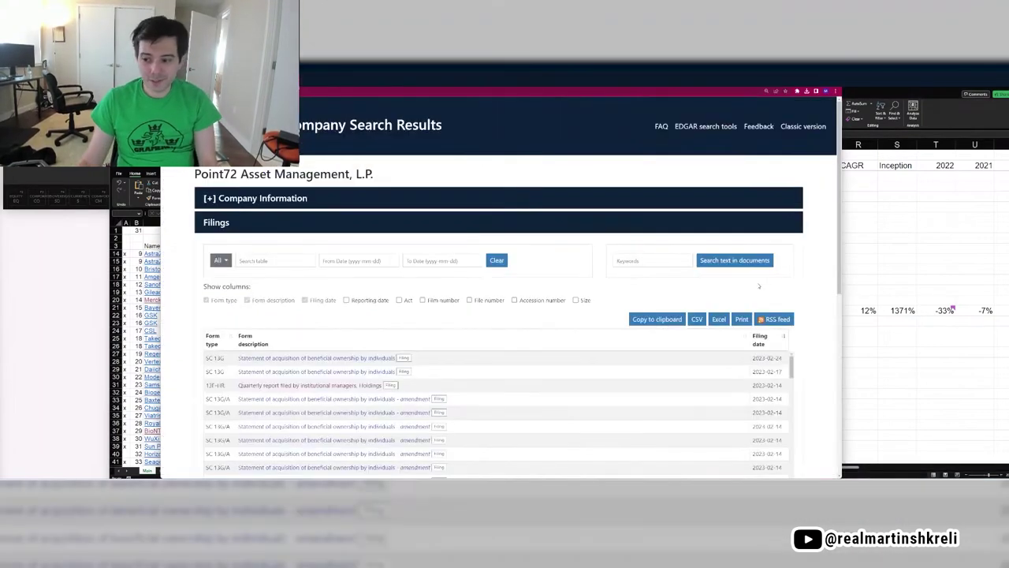
{"action": "left_click", "coordinate": [390, 384]}
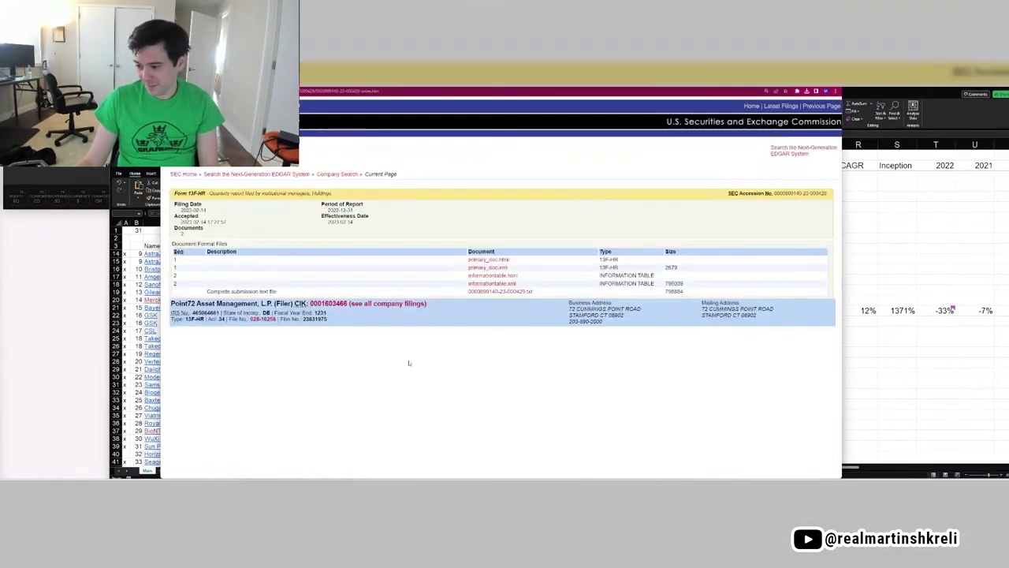
{"action": "left_click", "coordinate": [498, 275]}
{"action": "key", "text": "alt+Left"}
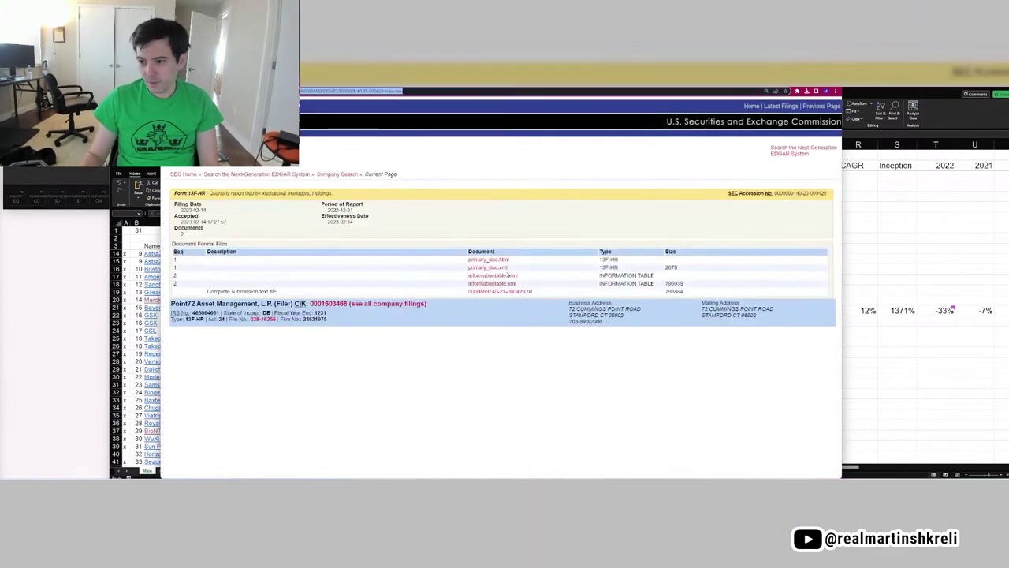
{"action": "key", "text": "alt+Tab"}
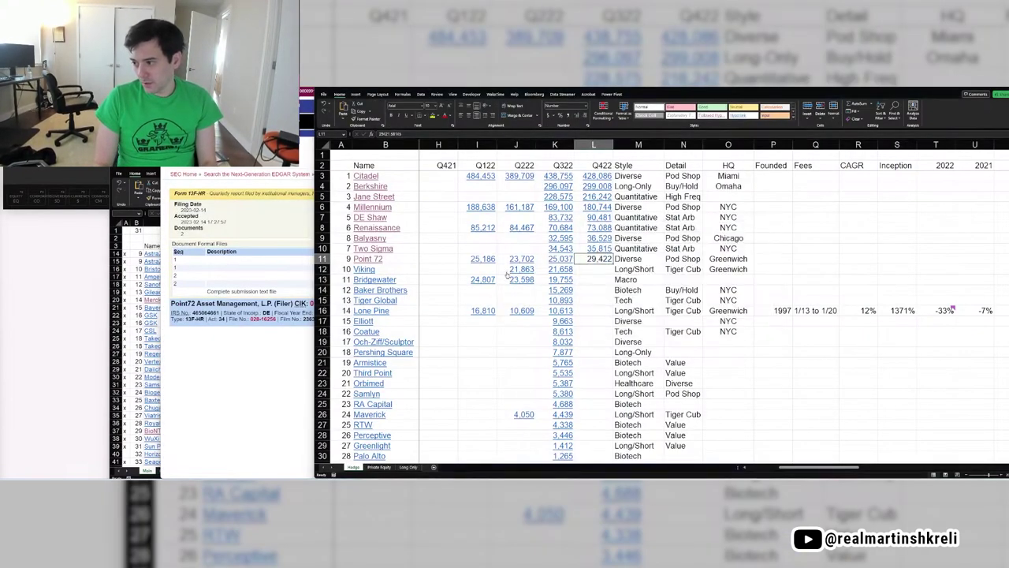
Close Point 72's SEC pages and open the primary_doc.html summary of Viking's latest 13F-HR filing.
{"action": "key", "text": "alt+Tab"}
{"action": "key", "text": "ctrl+w"}
{"action": "key", "text": "ctrl+w"}
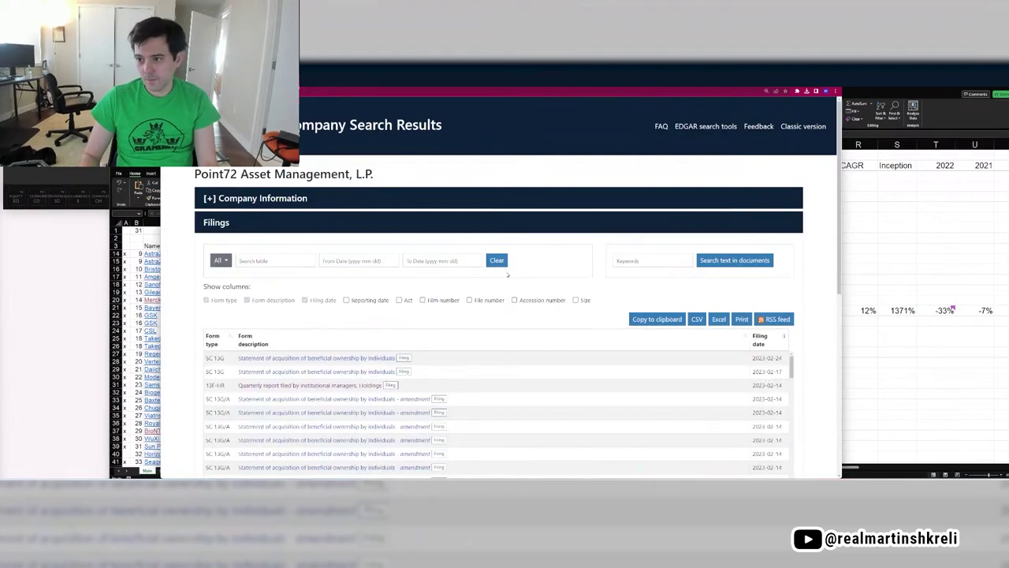
{"action": "key", "text": "alt+Tab"}
{"action": "left_click", "coordinate": [367, 270]}
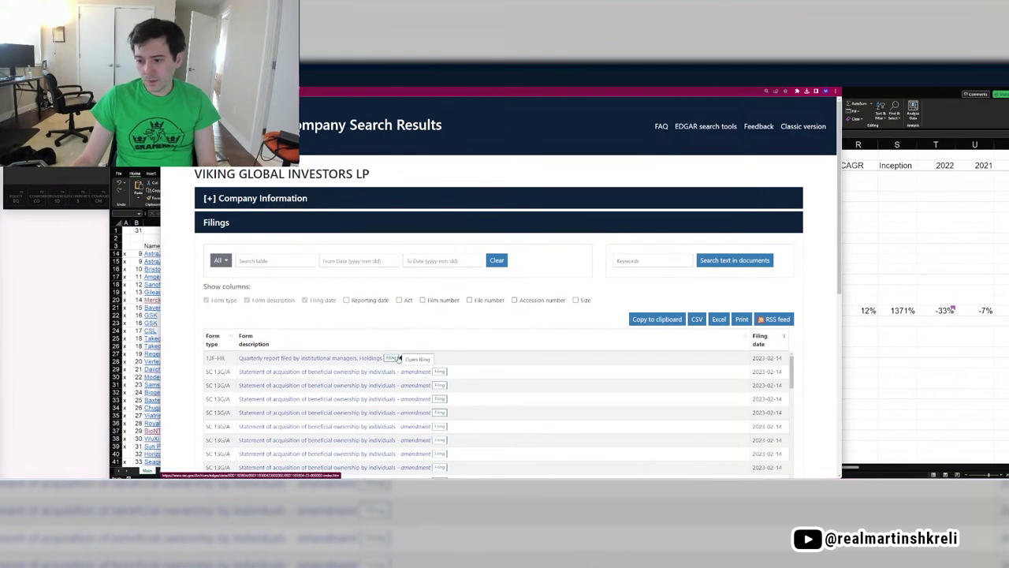
{"action": "left_click", "coordinate": [399, 357]}
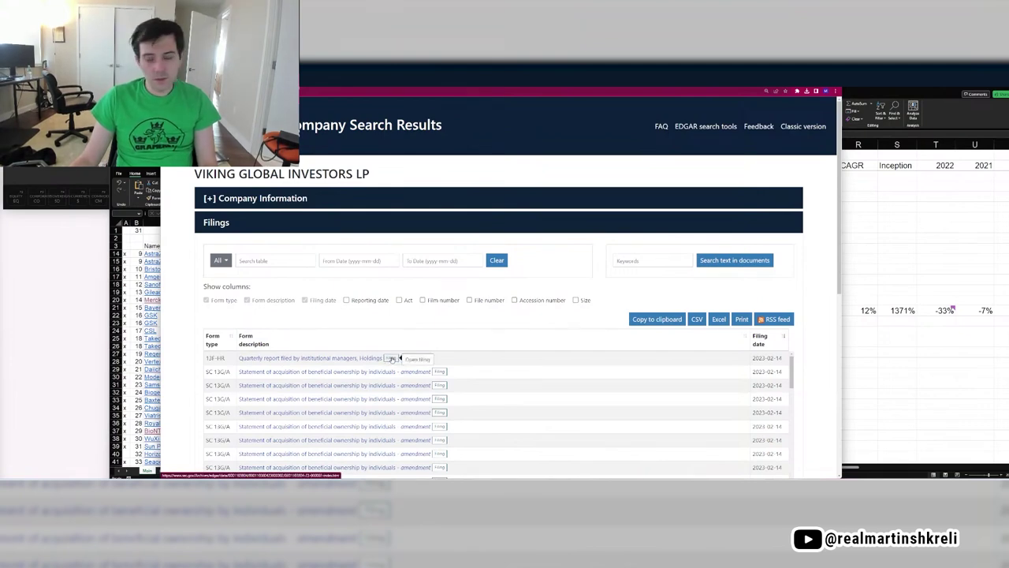
{"action": "key", "text": "alt+Tab"}
{"action": "key", "text": "alt+Tab"}
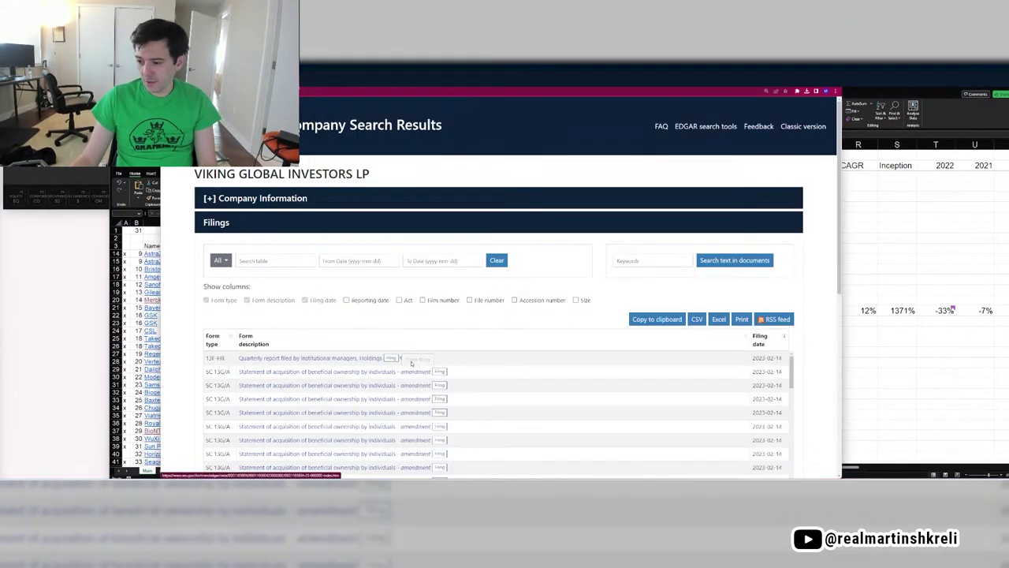
{"action": "left_click", "coordinate": [397, 358]}
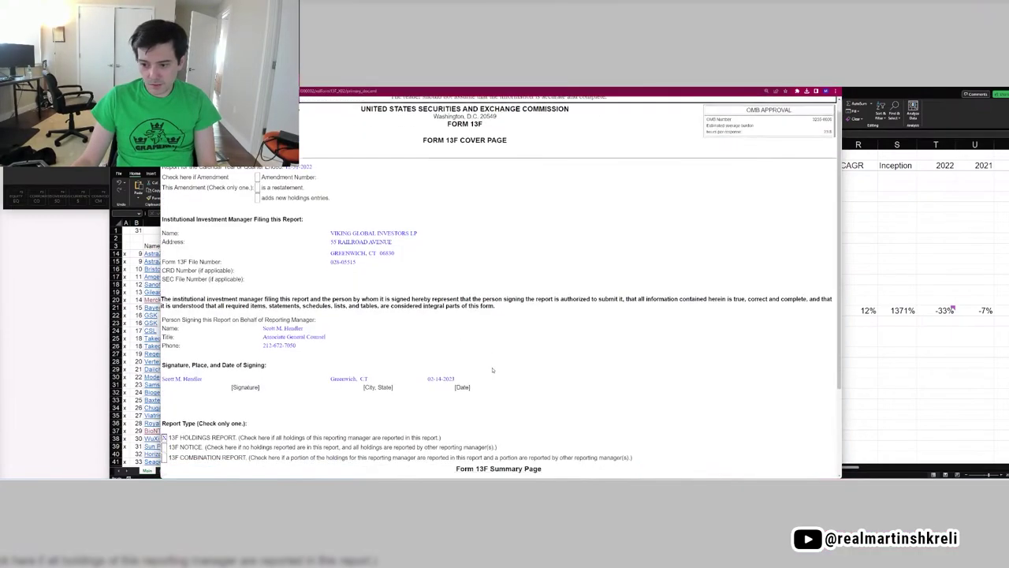
{"action": "scroll", "coordinate": [495, 374], "scroll_direction": "down", "scroll_amount": 5}
Enter Viking's table value total from the 13F summary, 19975.82655, in its Q422 cell.
{"action": "key", "text": "alt+Tab"}
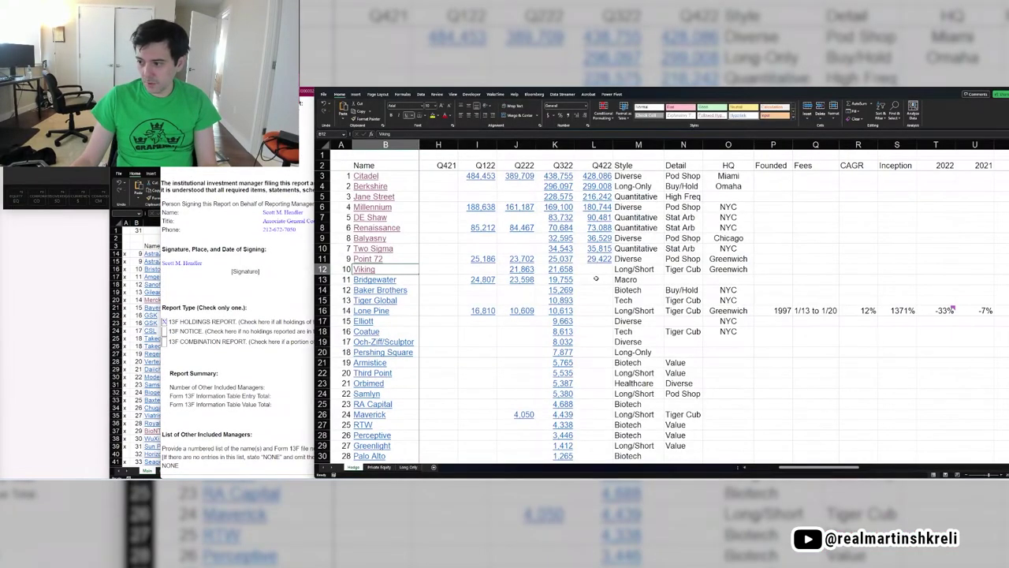
{"action": "left_click", "coordinate": [589, 269]}
{"action": "key", "text": "alt+Tab"}
{"action": "key", "text": "alt+Tab"}
{"action": "type", "text": "19975"}
{"action": "key", "text": "alt+Tab"}
{"action": "key", "text": "alt+Tab"}
{"action": "type", "text": ".82655"}
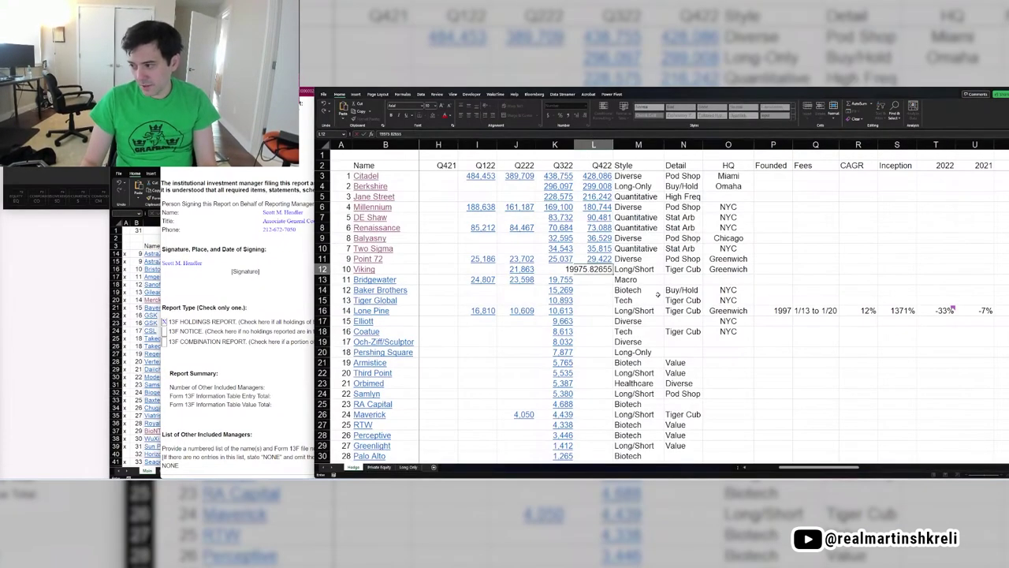
{"action": "key", "text": "Return"}
Review the Q422 values of the funds from Viking up to Berkshire.
{"action": "key", "text": "Up"}
{"action": "key", "text": "Up"}
{"action": "key", "text": "Up"}
{"action": "key", "text": "Up"}
{"action": "key", "text": "Up"}
{"action": "key", "text": "Up"}
{"action": "key", "text": "Up"}
{"action": "key", "text": "Up"}
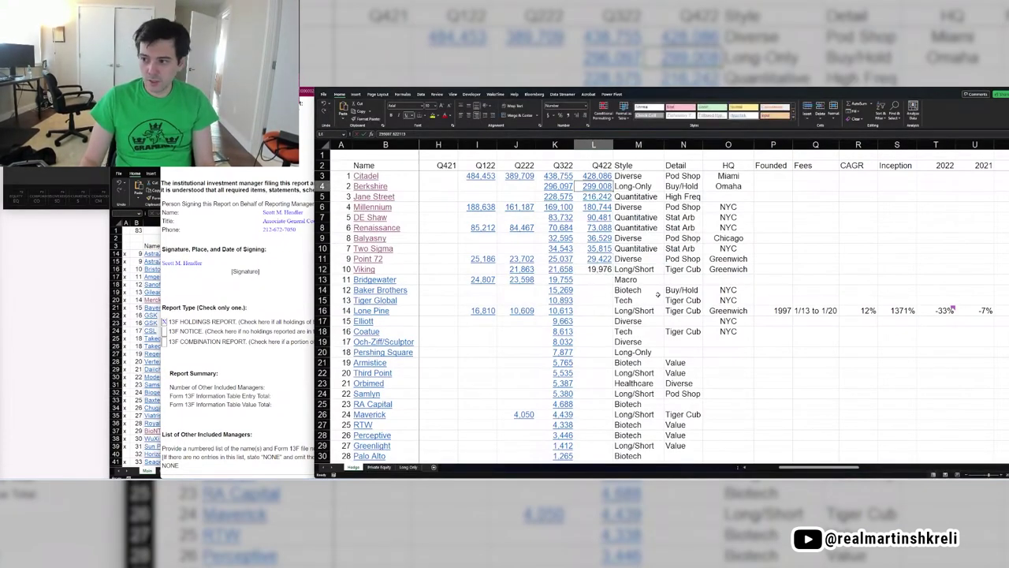
{"action": "key", "text": "Up"}
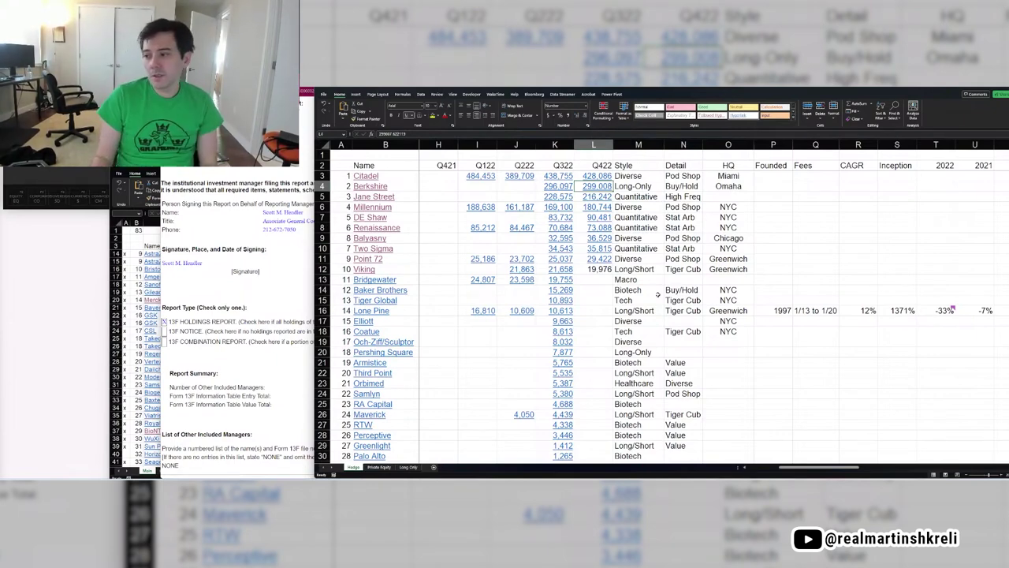
Open Viking's 13F information table from its filing index page and scan the list of holdings.
{"action": "key", "text": "alt+Tab"}
{"action": "key", "text": "alt+Left"}
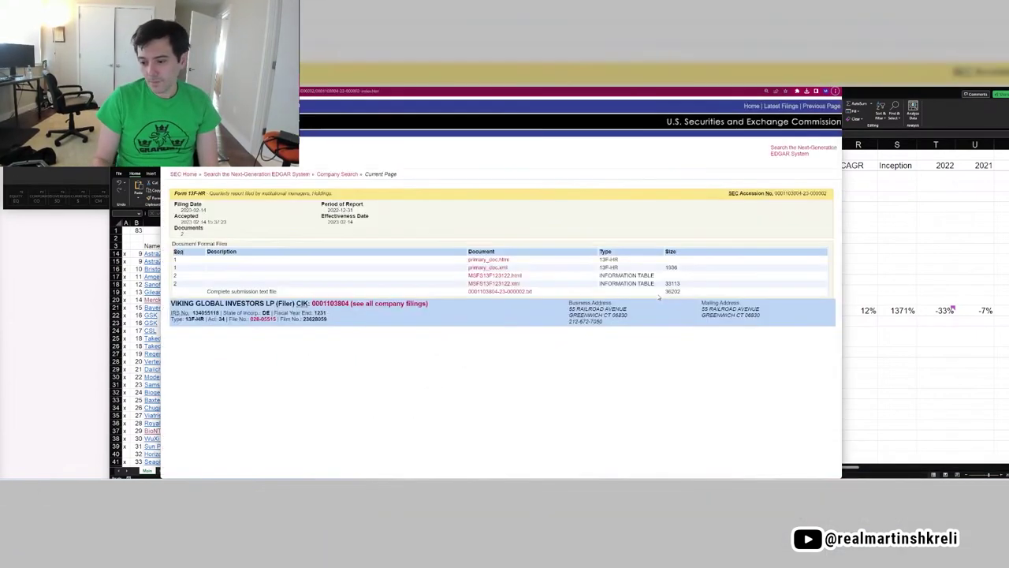
{"action": "left_click", "coordinate": [502, 276]}
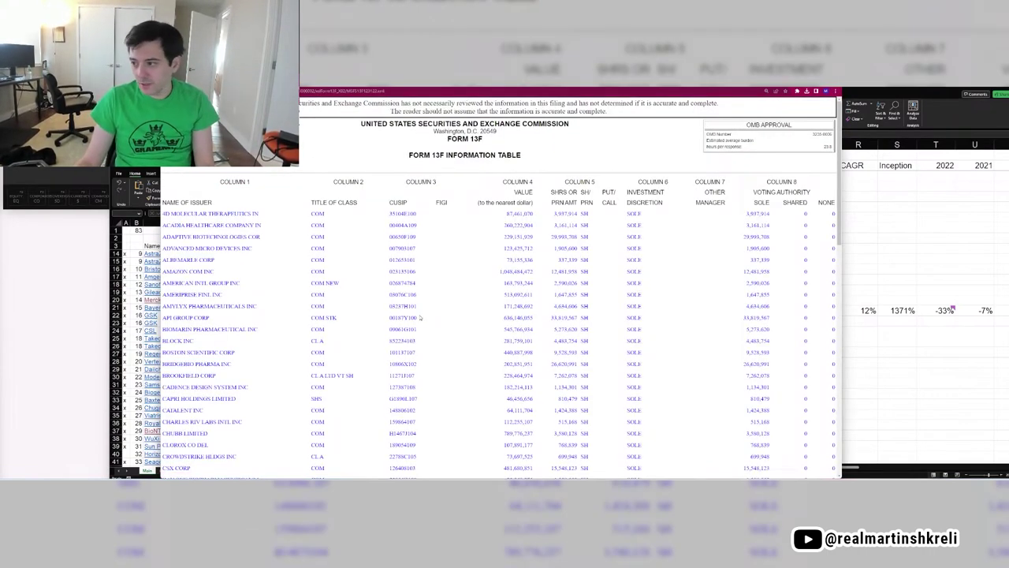
{"action": "scroll", "coordinate": [413, 226], "scroll_direction": "down", "scroll_amount": 15}
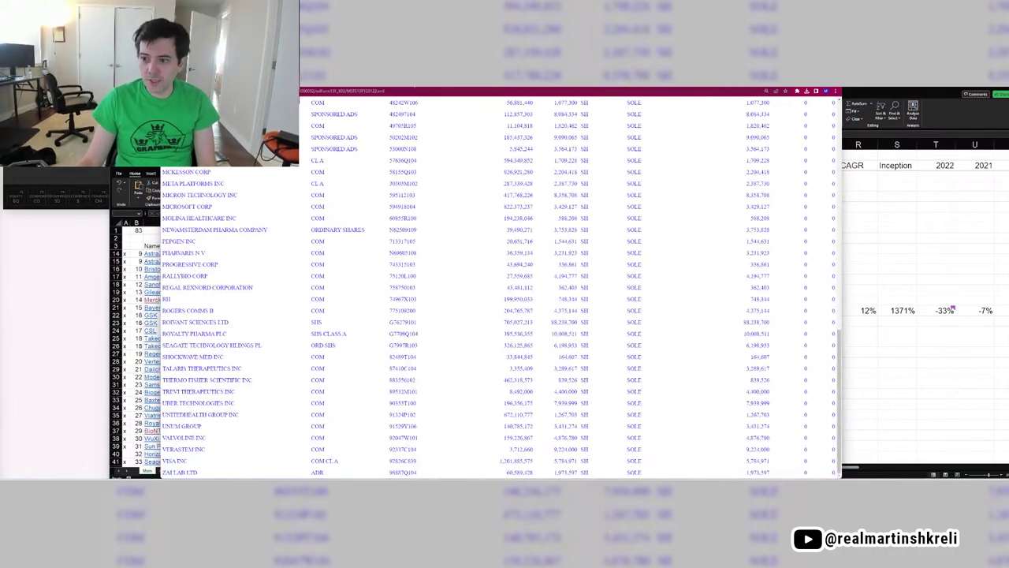
{"action": "left_click_drag", "start_coordinate": [392, 452], "coordinate": [426, 89]}
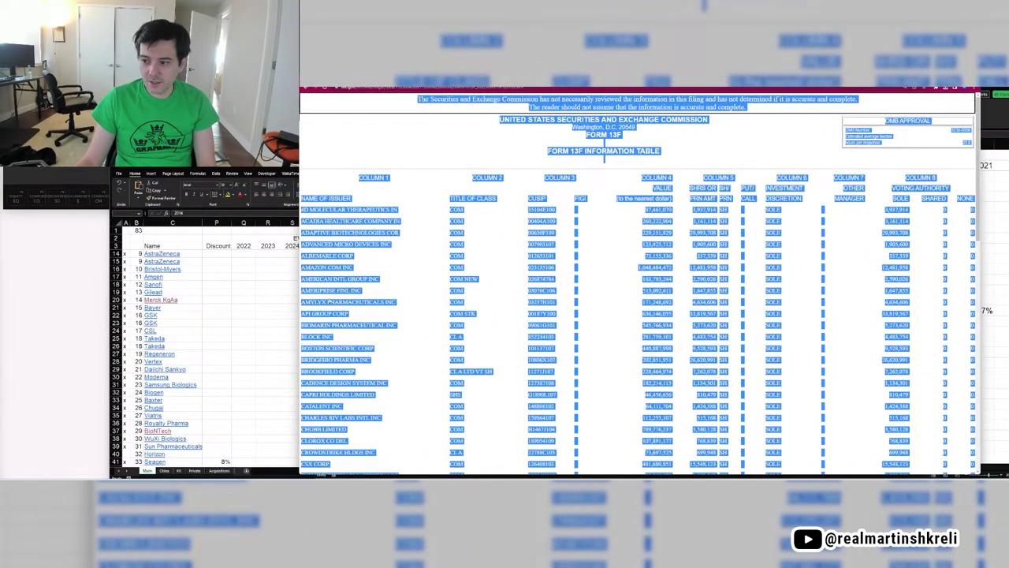
{"action": "key", "text": "ctrl+l"}
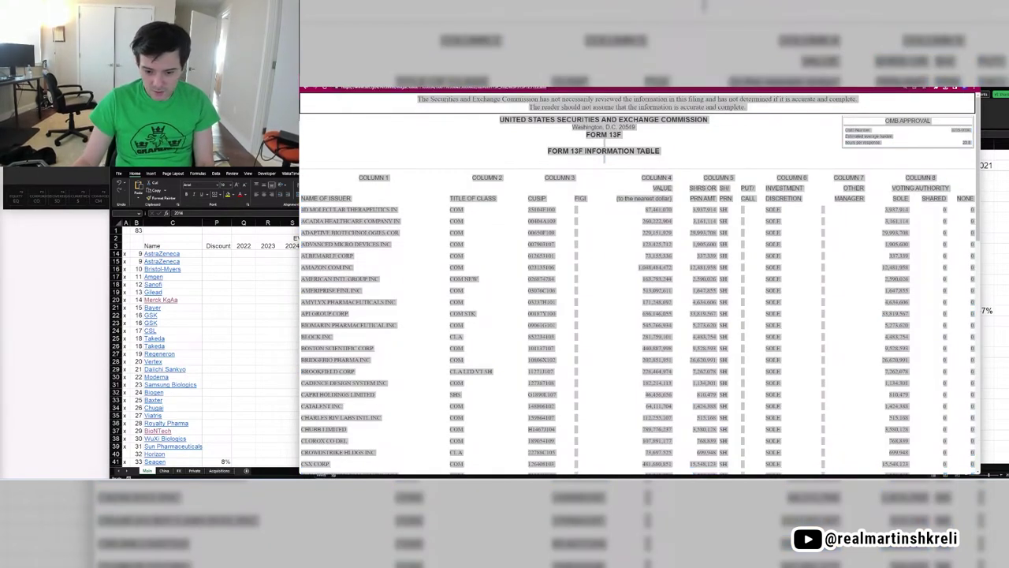
{"action": "left_click", "coordinate": [611, 309]}
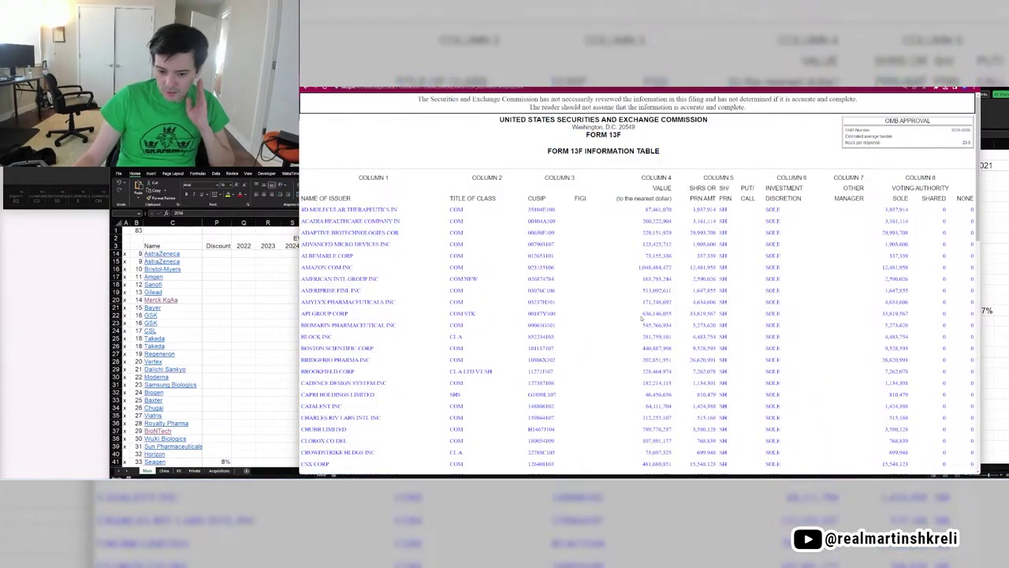
Examine Viking's individual holdings and their position values, including Roivant Sciences and Royalty Pharma.
{"action": "scroll", "coordinate": [475, 295], "scroll_direction": "down", "scroll_amount": 15}
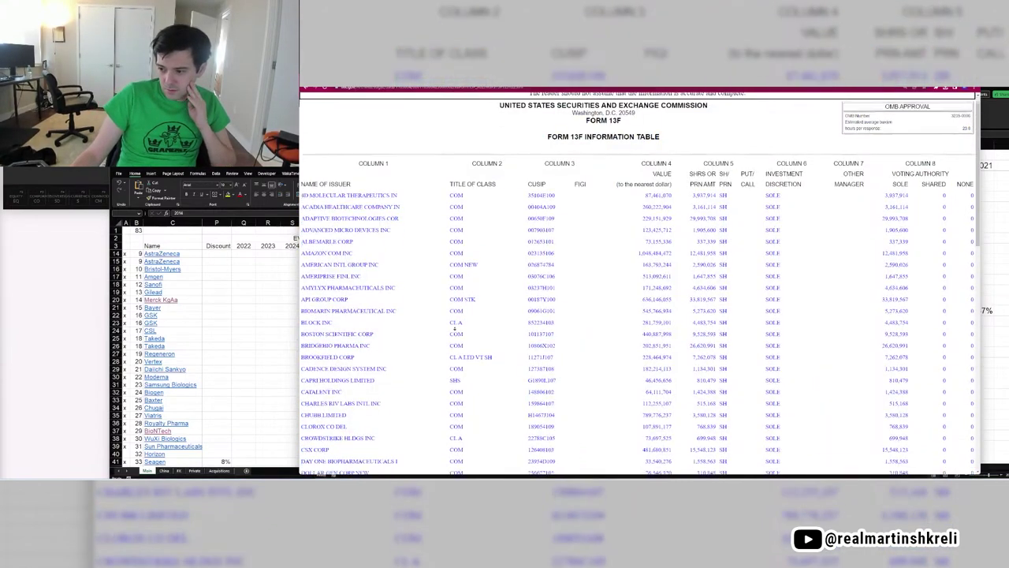
{"action": "scroll", "coordinate": [468, 420], "scroll_direction": "up", "scroll_amount": 15}
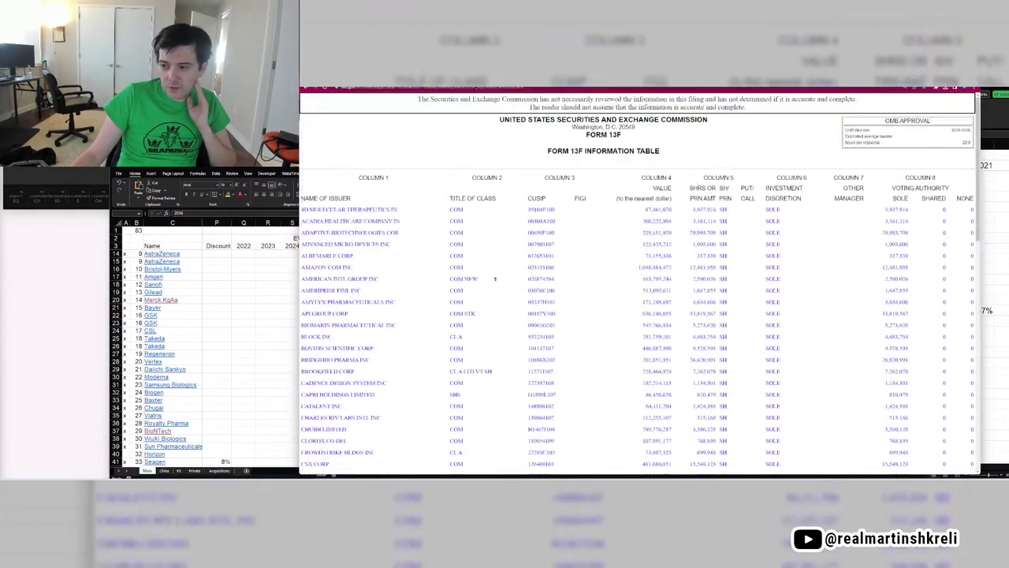
{"action": "scroll", "coordinate": [517, 377], "scroll_direction": "down", "scroll_amount": 15}
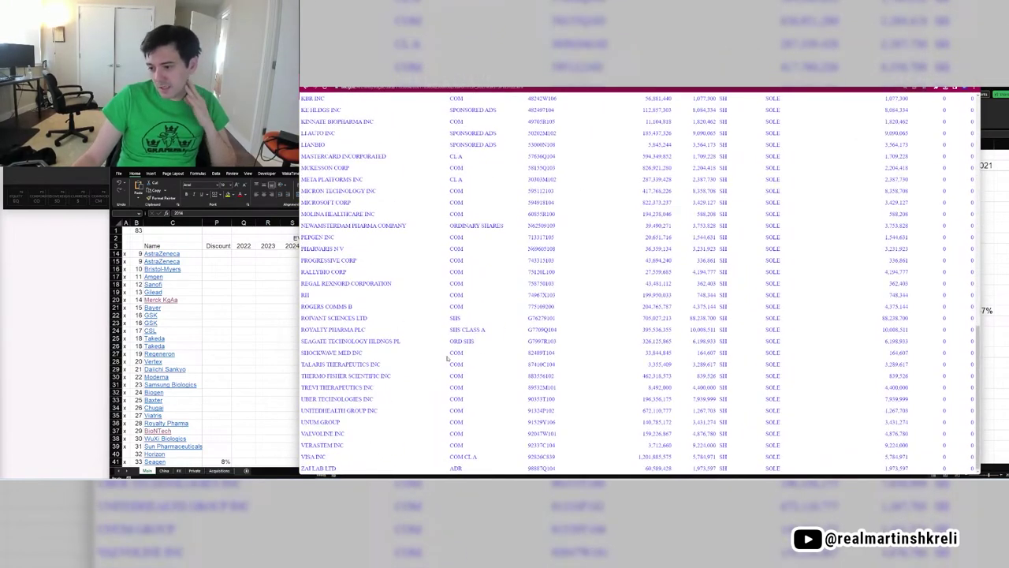
{"action": "left_click_drag", "start_coordinate": [336, 323], "coordinate": [575, 333]}
{"action": "left_click", "coordinate": [588, 332]}
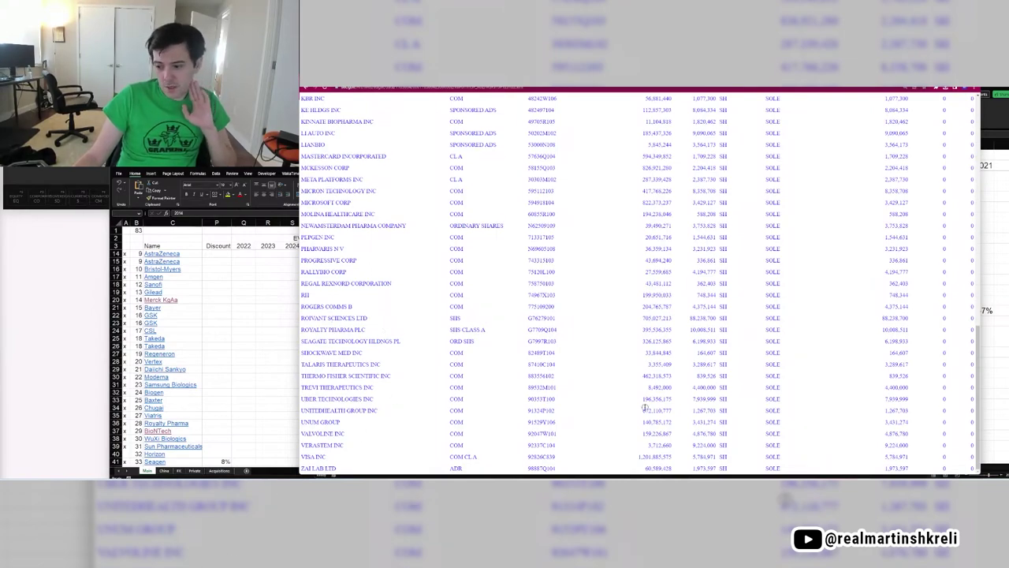
{"action": "scroll", "coordinate": [644, 331], "scroll_direction": "up", "scroll_amount": 10}
{"action": "scroll", "coordinate": [601, 348], "scroll_direction": "down", "scroll_amount": 15}
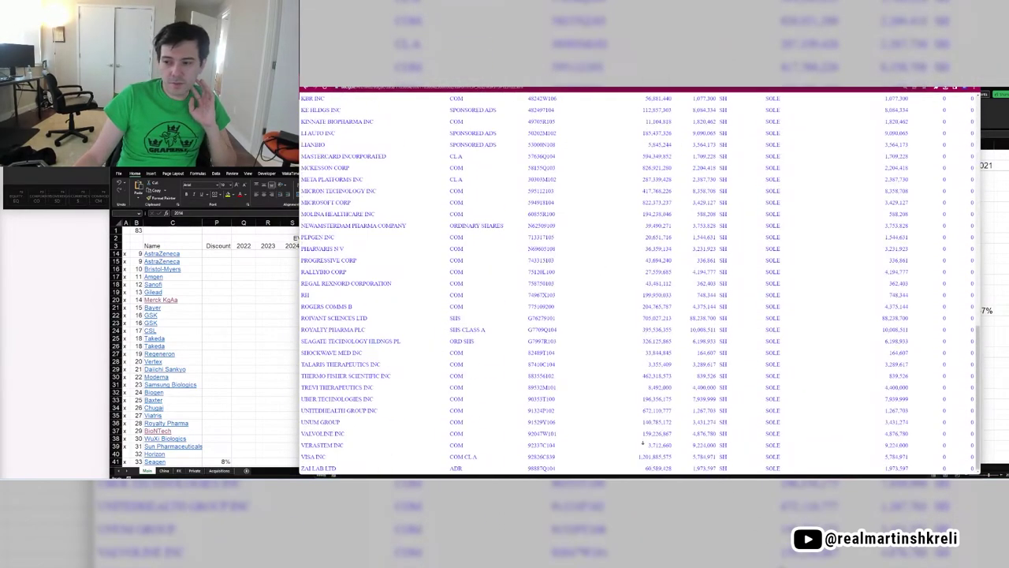
Return to Viking's filing detail page and link its Q422 value to that page's address.
{"action": "scroll", "coordinate": [615, 382], "scroll_direction": "up", "scroll_amount": 15}
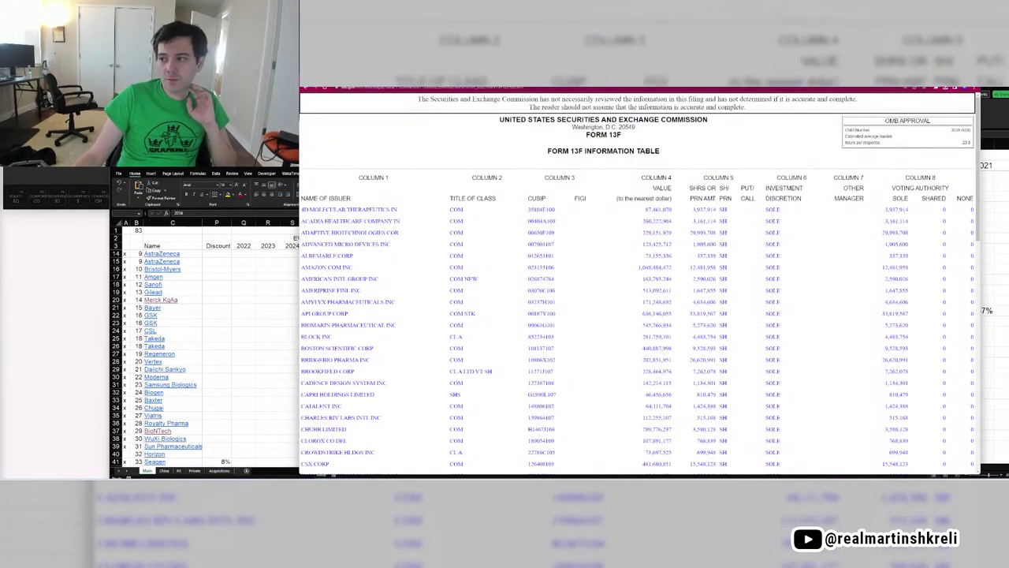
{"action": "left_click", "coordinate": [307, 88]}
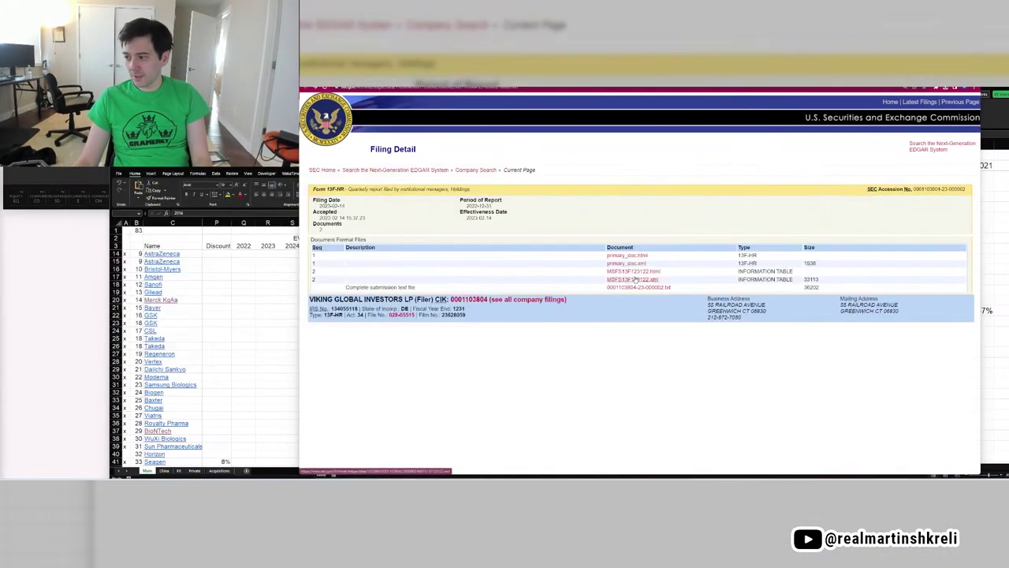
{"action": "key", "text": "alt+Tab"}
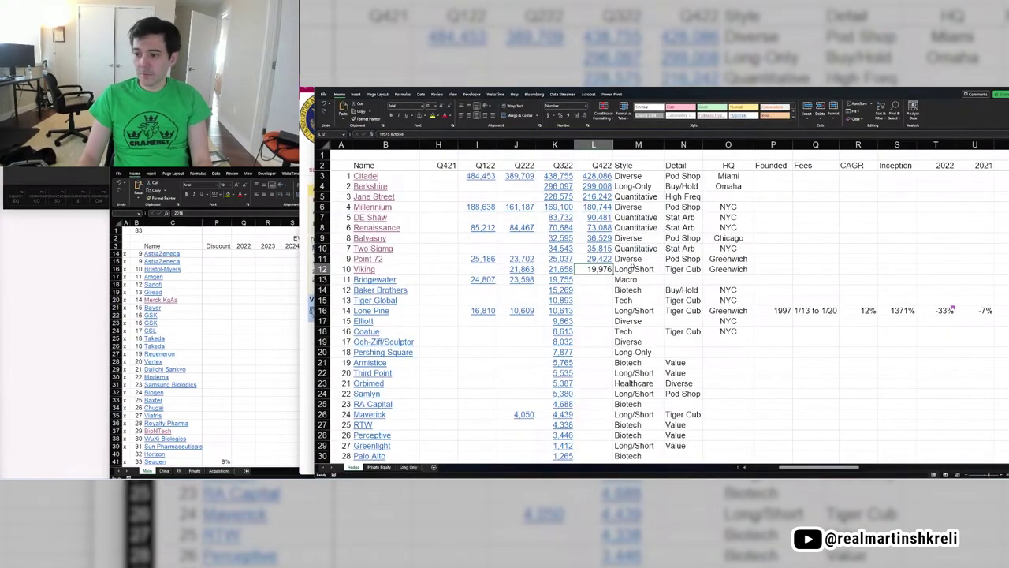
{"action": "key", "text": "ctrl+k"}
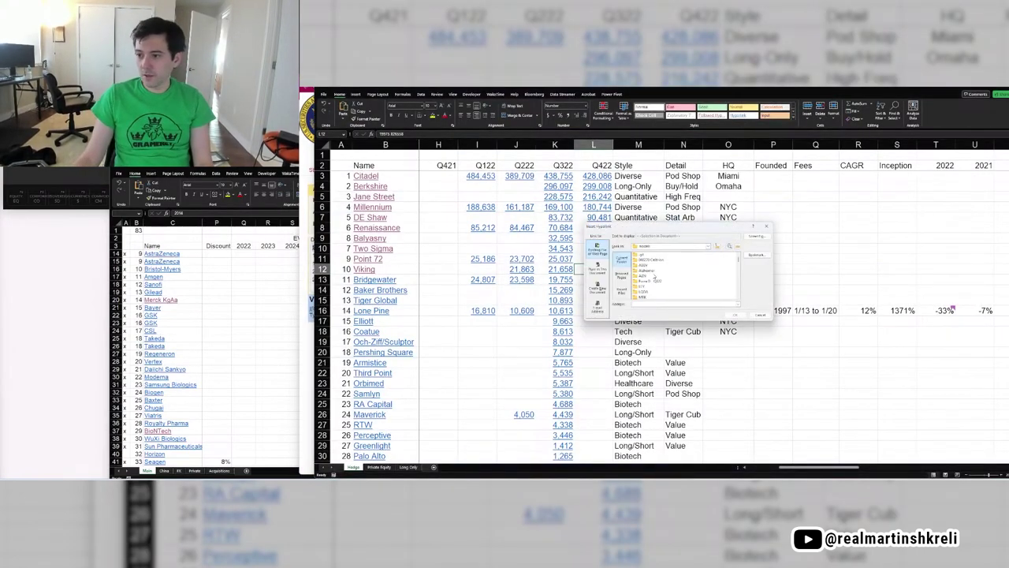
{"action": "key", "text": "alt+Tab"}
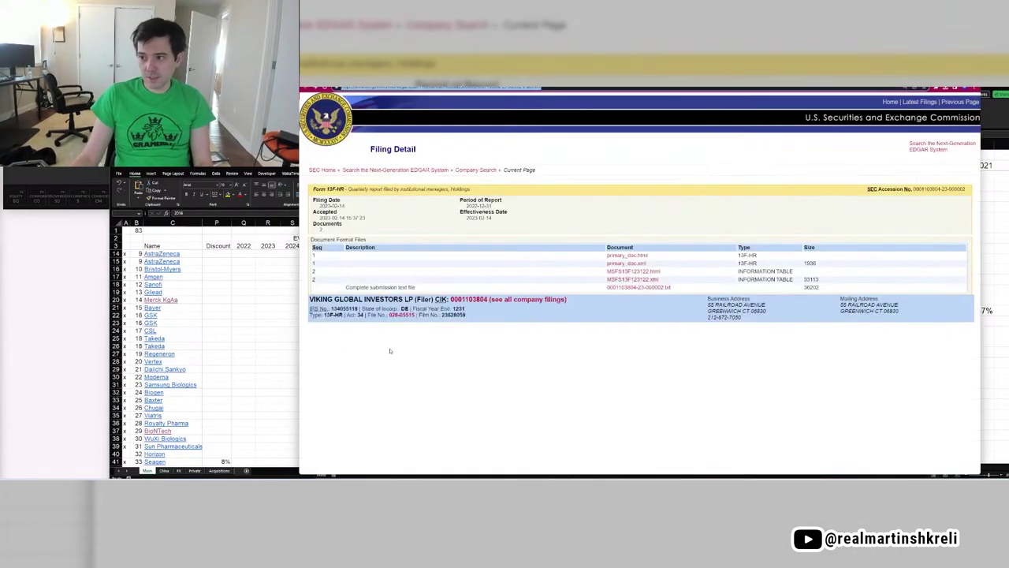
{"action": "key", "text": "alt+Tab"}
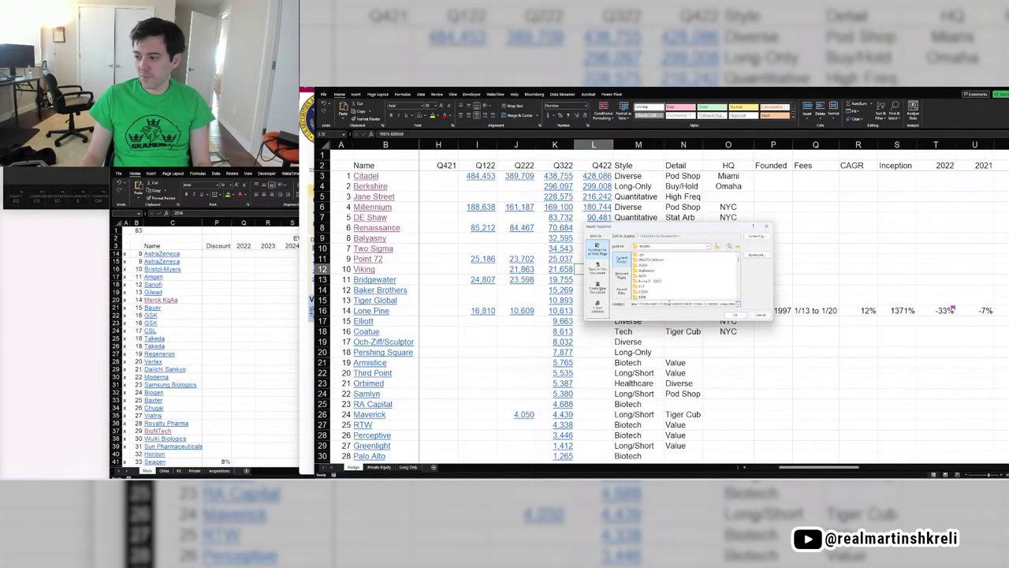
{"action": "key", "text": "Escape"}
Review the Viking and Bridgewater rows across the manager, quarterly value and style columns.
{"action": "key", "text": "ctrl+Down"}
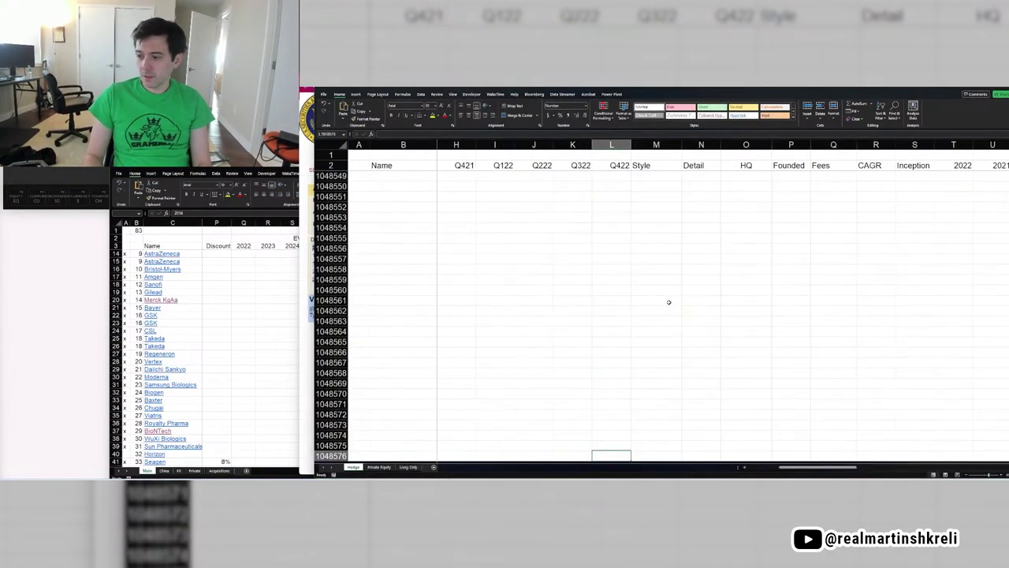
{"action": "key", "text": "ctrl+Home"}
{"action": "key", "text": "Down"}
{"action": "key", "text": "Down"}
{"action": "key", "text": "Down"}
{"action": "key", "text": "Down"}
{"action": "key", "text": "Down"}
{"action": "key", "text": "Down"}
{"action": "key", "text": "Down"}
{"action": "key", "text": "Down"}
{"action": "key", "text": "Down"}
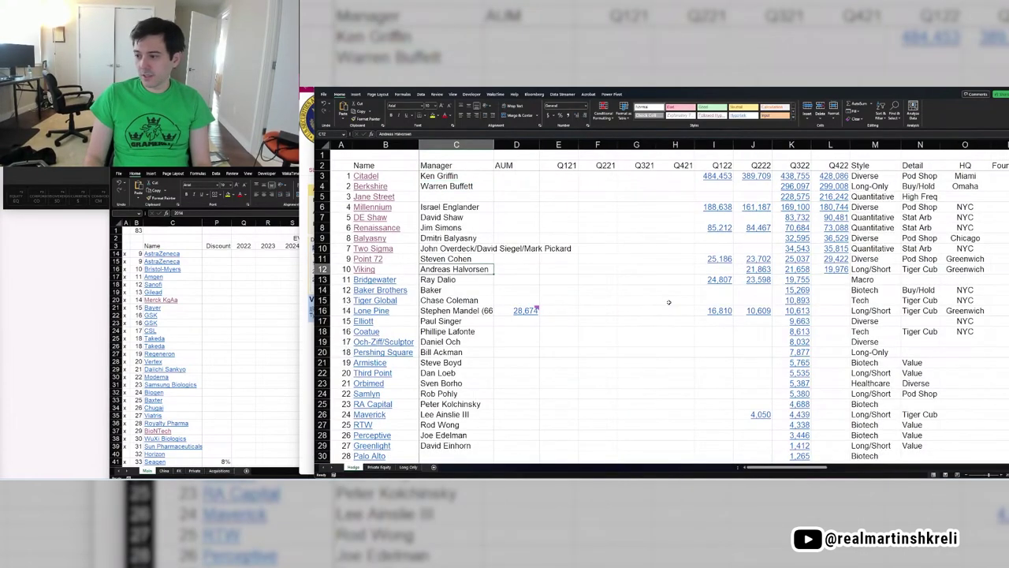
{"action": "key", "text": "ctrl+Right"}
{"action": "scroll", "coordinate": [669, 302], "scroll_direction": "right", "scroll_amount": 7}
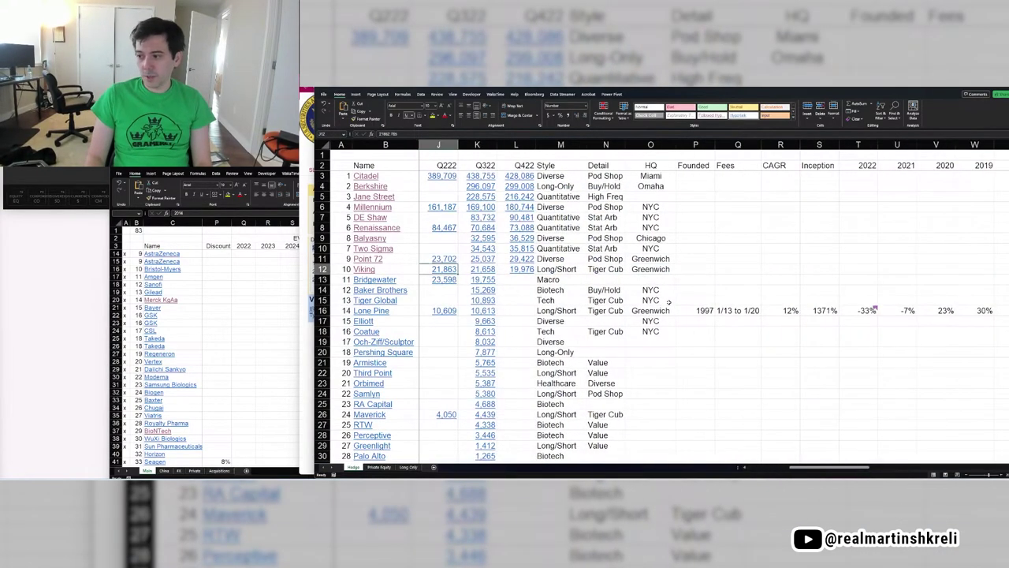
{"action": "key", "text": "Down"}
{"action": "key", "text": "Left"}
{"action": "scroll", "coordinate": [668, 302], "scroll_direction": "left", "scroll_amount": 7}
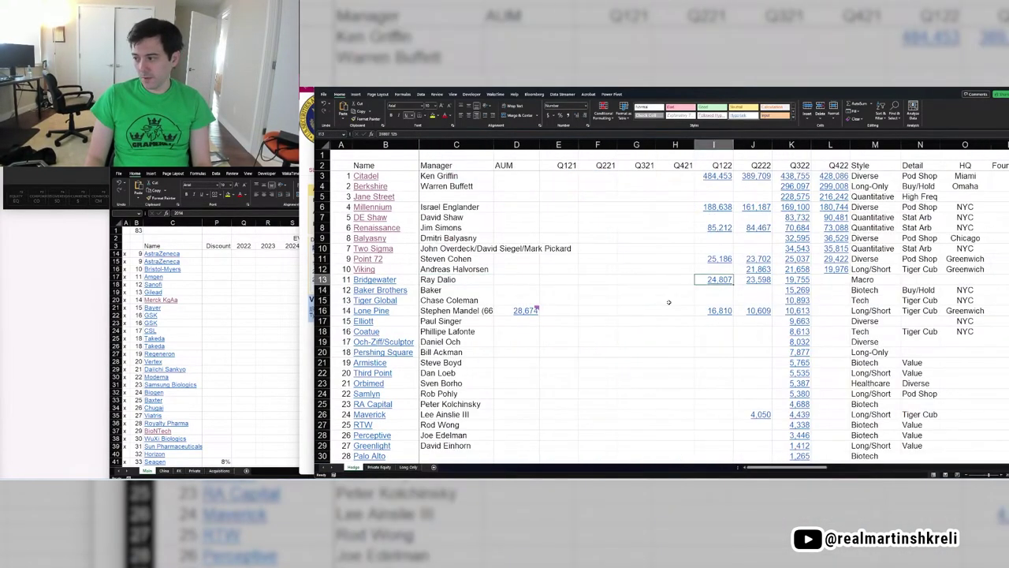
{"action": "key", "text": "Right"}
{"action": "scroll", "coordinate": [669, 302], "scroll_direction": "right", "scroll_amount": 5}
{"action": "key", "text": "Right"}
{"action": "key", "text": "Right"}
{"action": "key", "text": "Right"}
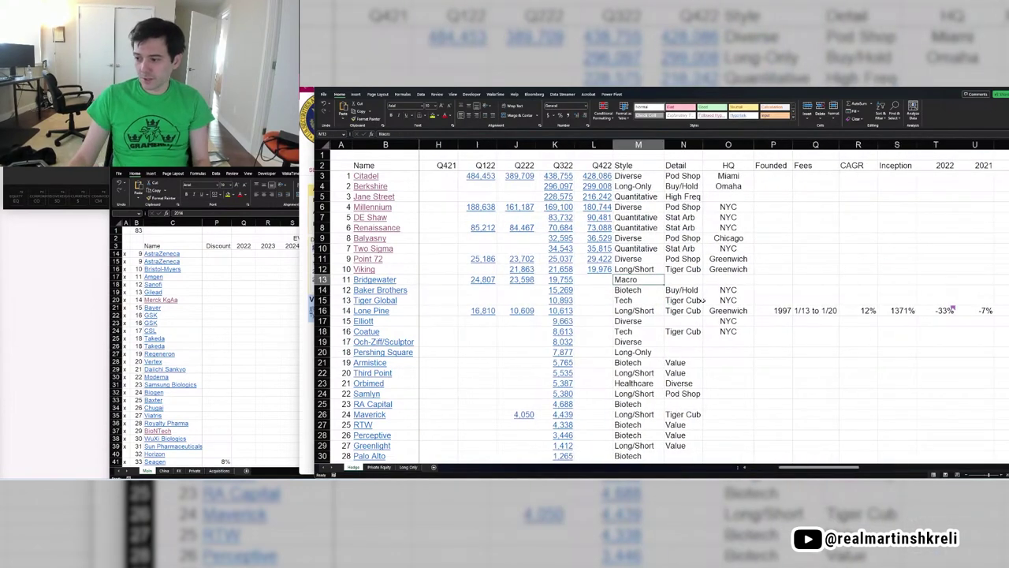
Open Bridgewater's latest 13F filing and enter its table value total, 18,320, in the fund's Q422 cell.
{"action": "left_click", "coordinate": [377, 280]}
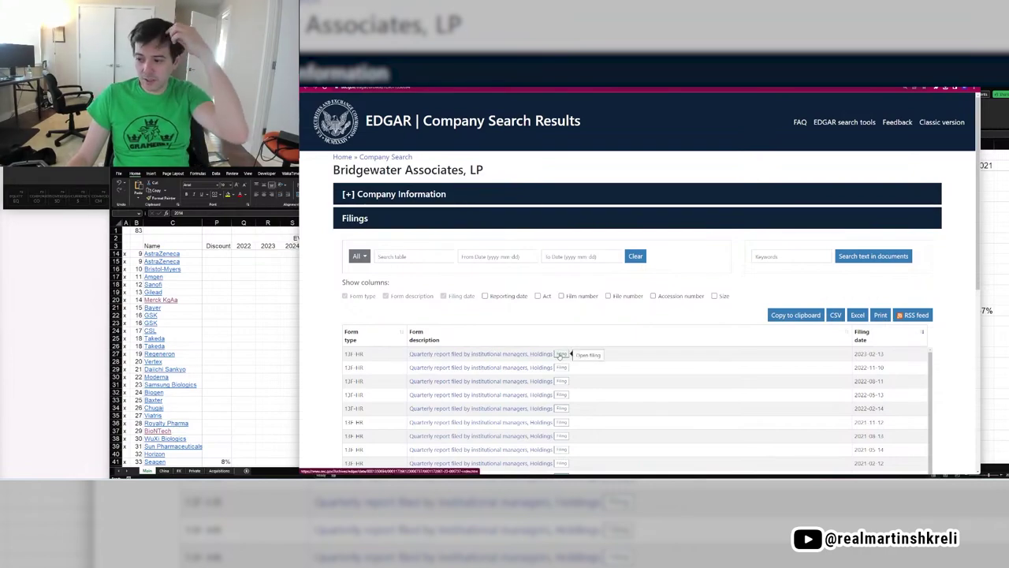
{"action": "left_click", "coordinate": [560, 354]}
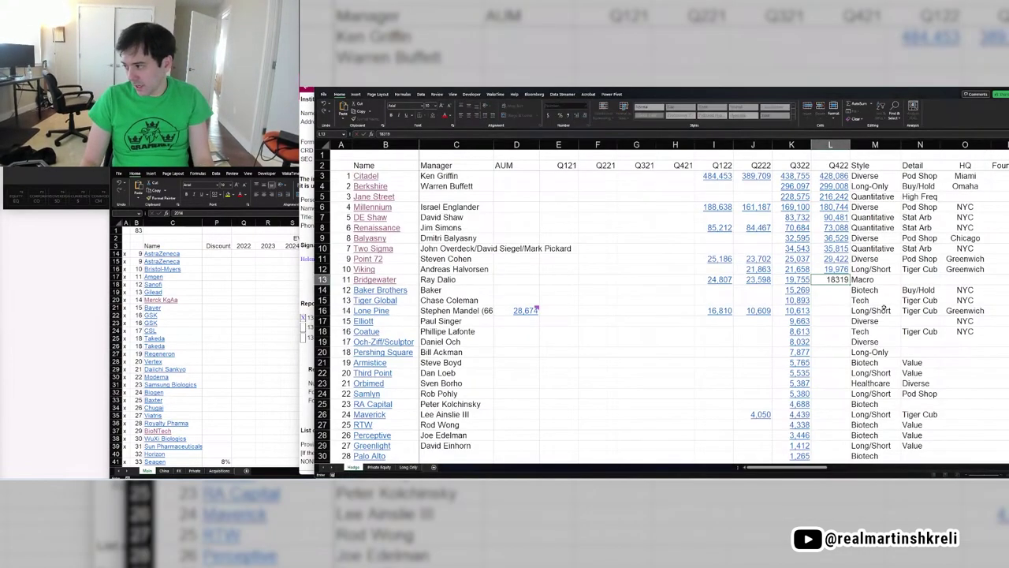
{"action": "key", "text": "alt+Tab"}
{"action": "key", "text": "alt+Tab"}
{"action": "key", "text": "alt+Tab"}
{"action": "key", "text": "alt+Tab"}
{"action": "scroll", "coordinate": [884, 309], "scroll_direction": "right", "scroll_amount": 4}
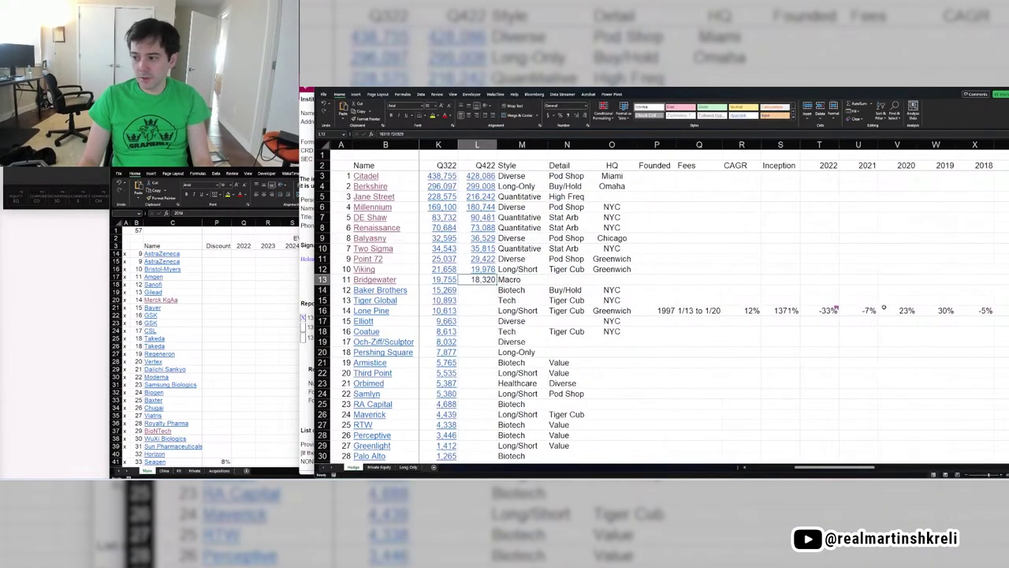
Link Bridgewater's Q422 value to its 13F filing detail page.
{"action": "key", "text": "alt+Tab"}
{"action": "key", "text": "alt+Left"}
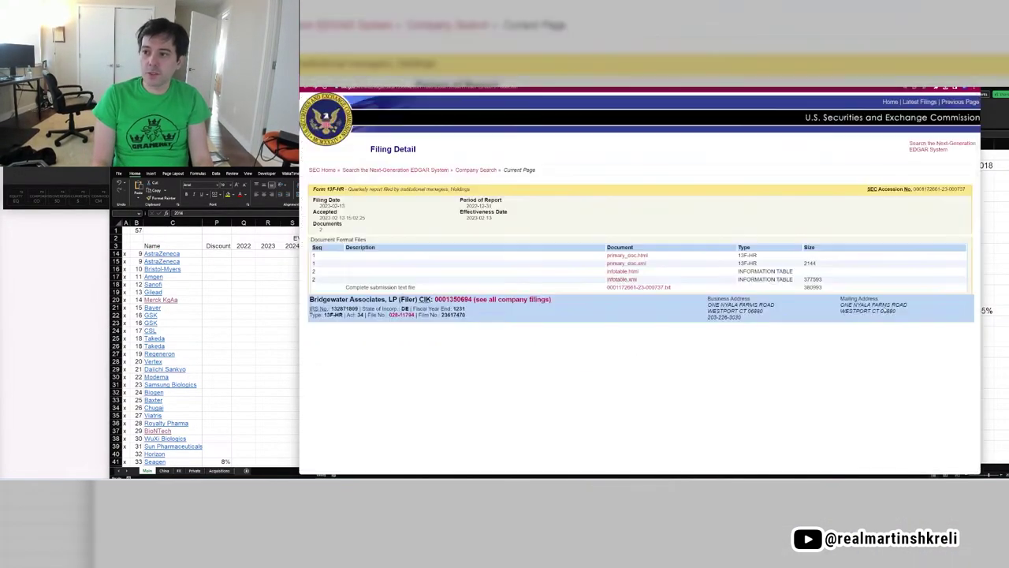
{"action": "key", "text": "alt+Tab"}
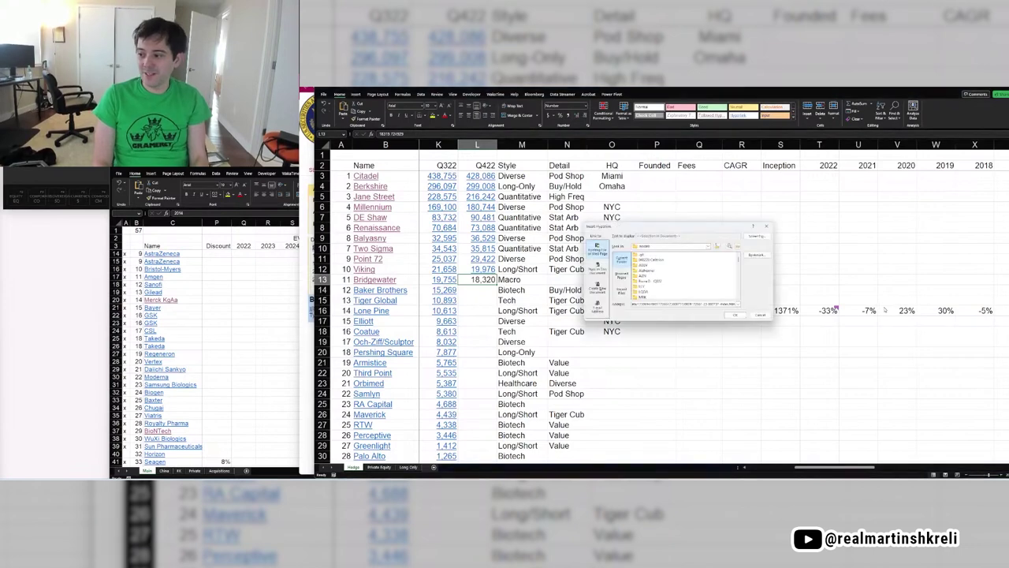
Compare Bridgewater's quarterly values from Q122 to Q422 and look over the Baker Brothers row.
{"action": "key", "text": "Left"}
{"action": "key", "text": "Left"}
{"action": "key", "text": "Left"}
{"action": "key", "text": "Left"}
{"action": "key", "text": "Left"}
{"action": "key", "text": "Left"}
{"action": "key", "text": "Right"}
{"action": "key", "text": "Right"}
{"action": "key", "text": "Right"}
{"action": "key", "text": "Right"}
{"action": "key", "text": "Right"}
{"action": "key", "text": "Right"}
{"action": "key", "text": "Right"}
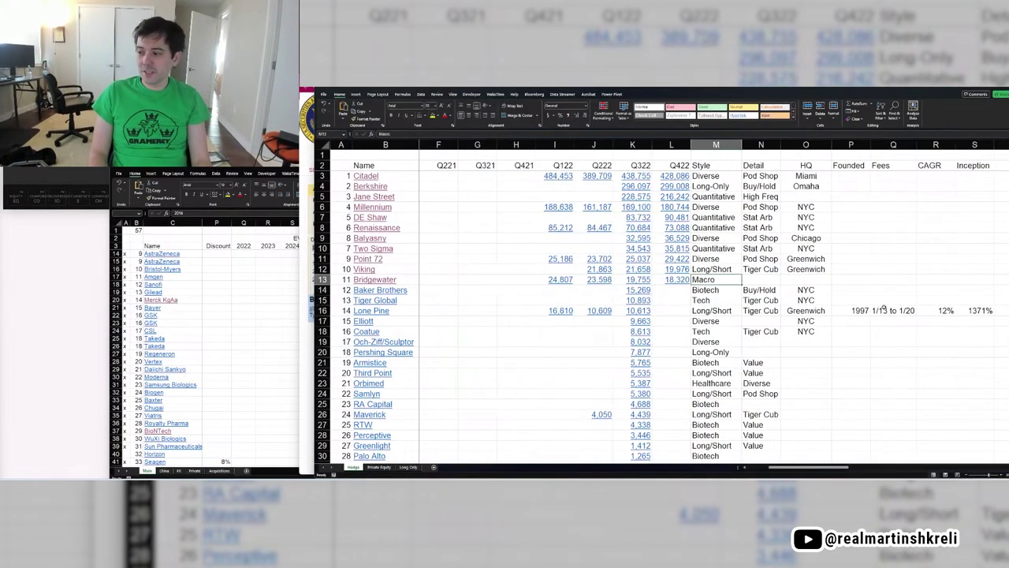
{"action": "key", "text": "Down"}
{"action": "key", "text": "Left"}
{"action": "key", "text": "Right"}
{"action": "key", "text": "Right"}
{"action": "key", "text": "Right"}
{"action": "key", "text": "Right"}
{"action": "key", "text": "Right"}
{"action": "key", "text": "Right"}
{"action": "key", "text": "Right"}
{"action": "key", "text": "Right"}
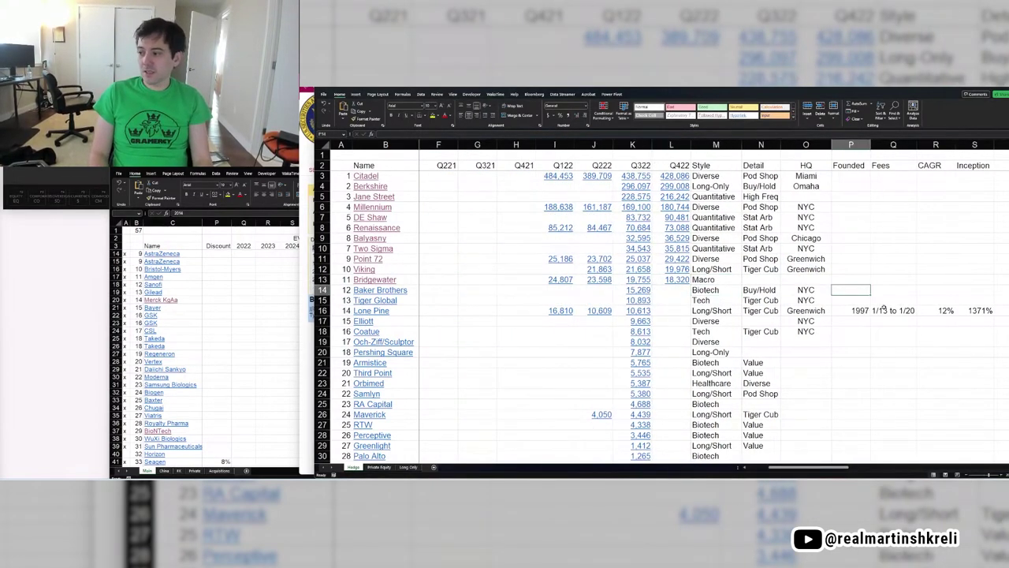
{"action": "key", "text": "ctrl+Left"}
{"action": "key", "text": "Left"}
{"action": "key", "text": "Left"}
{"action": "key", "text": "Left"}
{"action": "key", "text": "Up"}
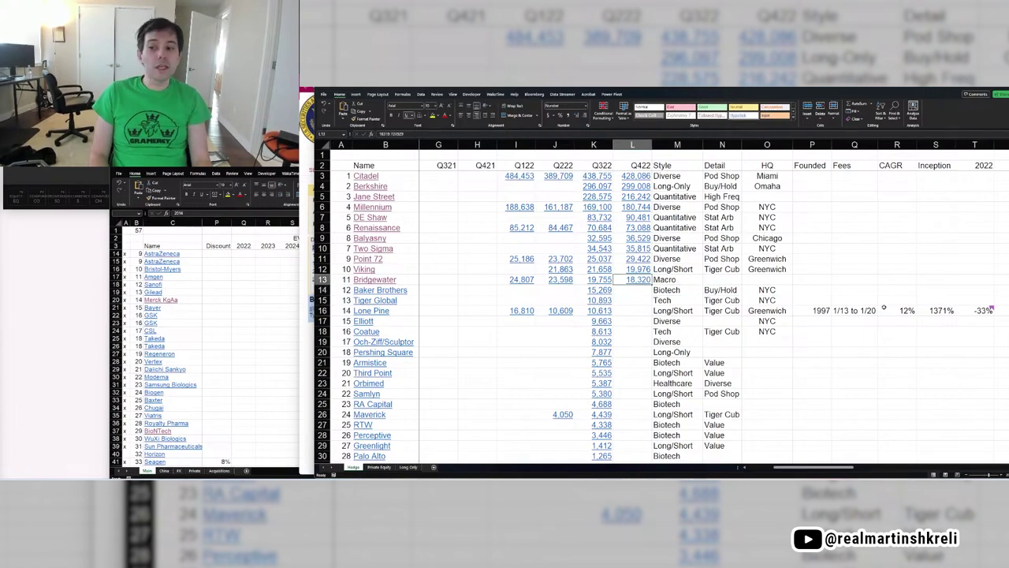
{"action": "key", "text": "Right"}
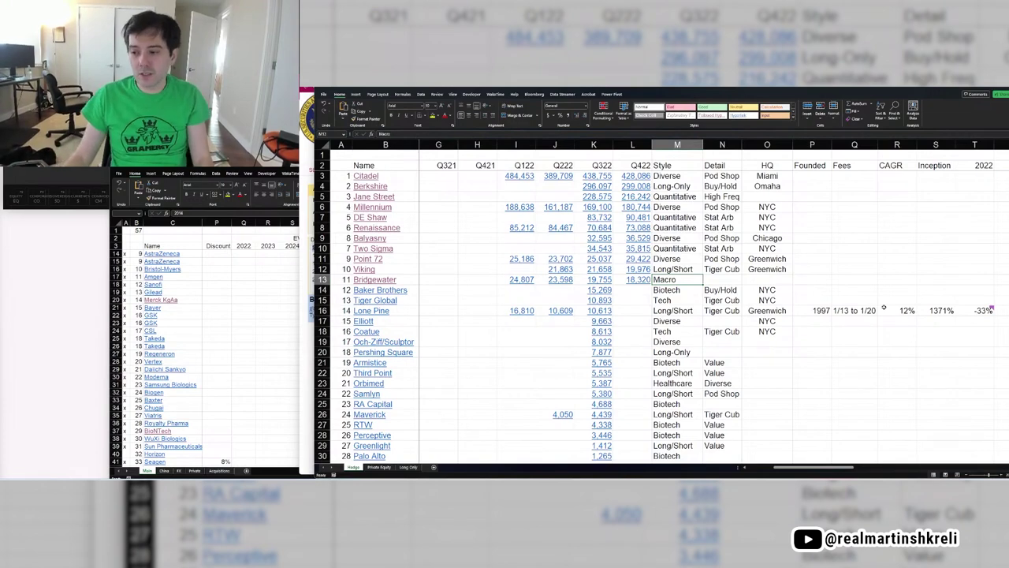
Close the finished Bridgewater and Viking filing tabs in the browser.
{"action": "key", "text": "alt+Tab"}
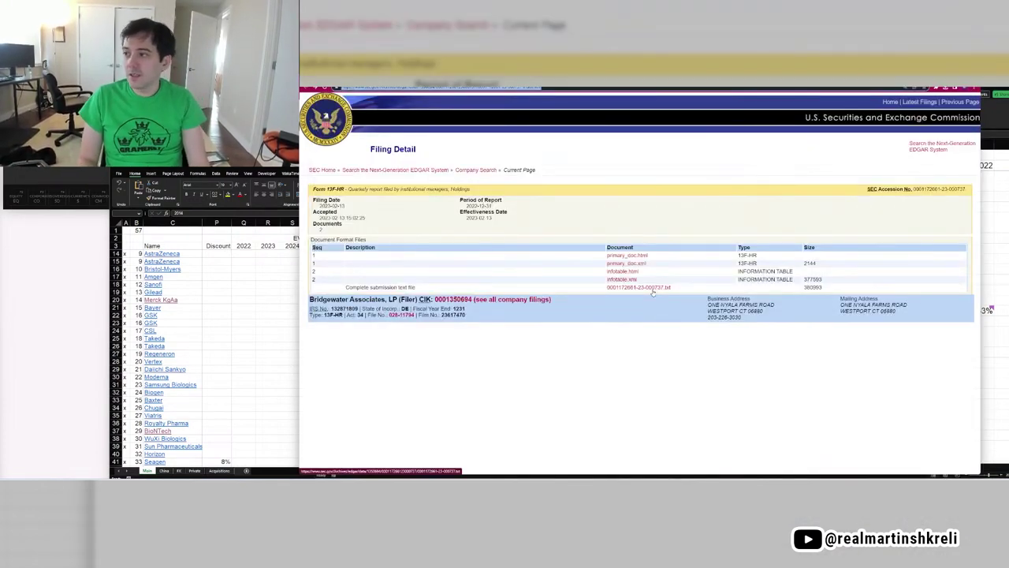
{"action": "key", "text": "ctrl+w"}
{"action": "key", "text": "ctrl+w"}
{"action": "key", "text": "ctrl+w"}
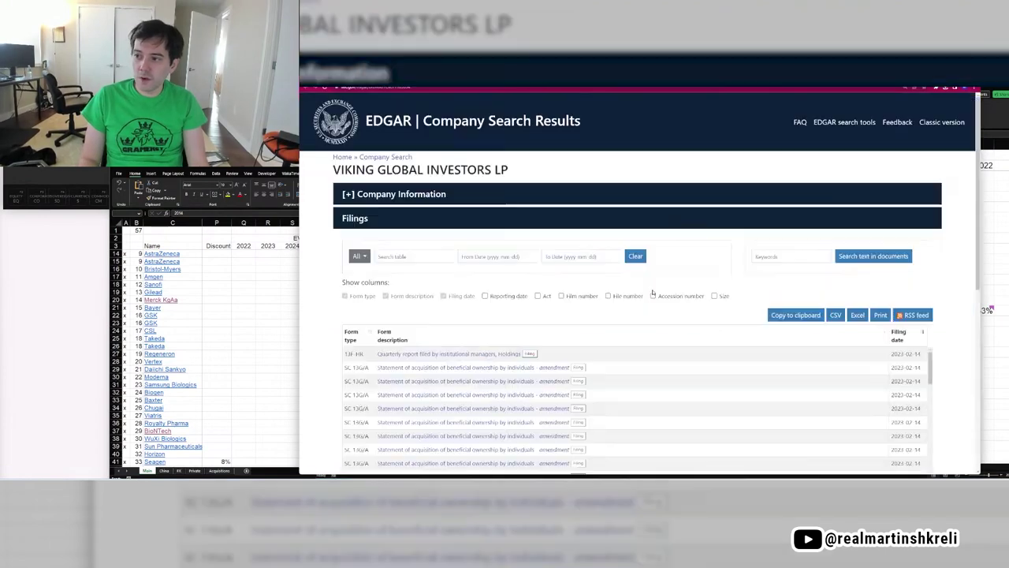
{"action": "key", "text": "ctrl+Tab"}
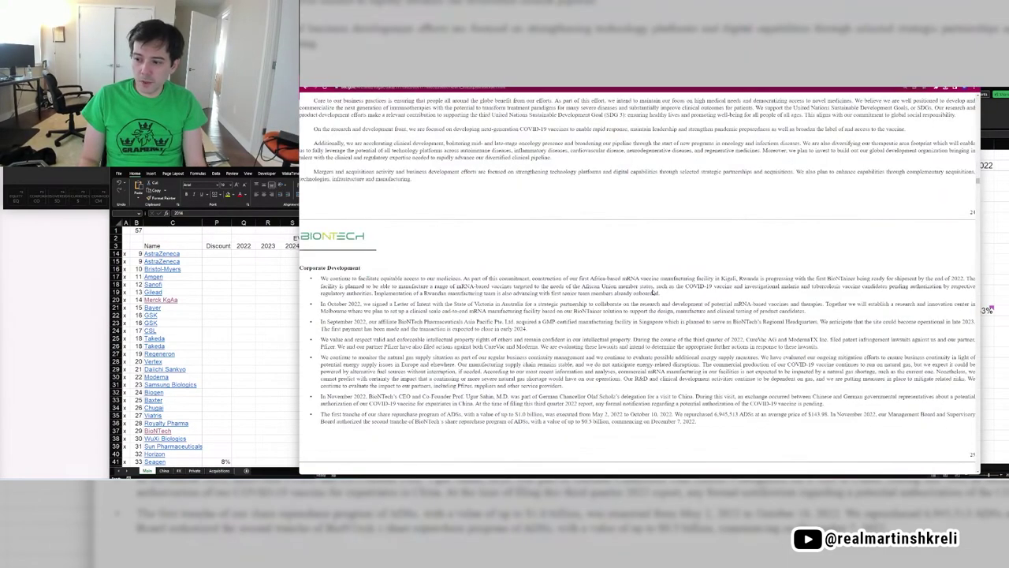
Open Baker Brothers' latest 13F-HR filing from its fund link and go to the report summary.
{"action": "key", "text": "alt+Tab"}
{"action": "left_click", "coordinate": [373, 290]}
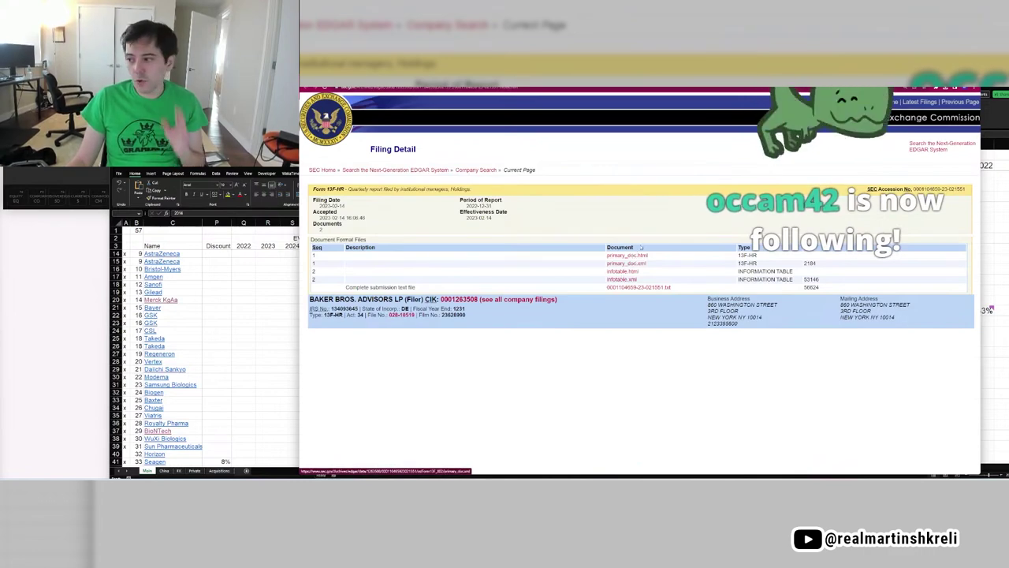
{"action": "left_click", "coordinate": [627, 255]}
{"action": "scroll", "coordinate": [698, 351], "scroll_direction": "down", "scroll_amount": 5}
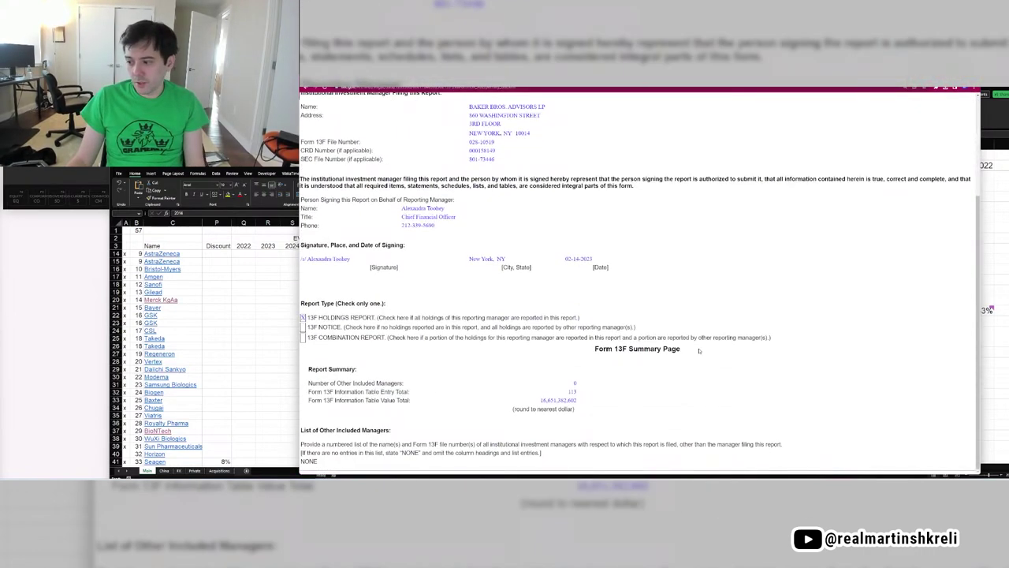
{"action": "key", "text": "alt+Tab"}
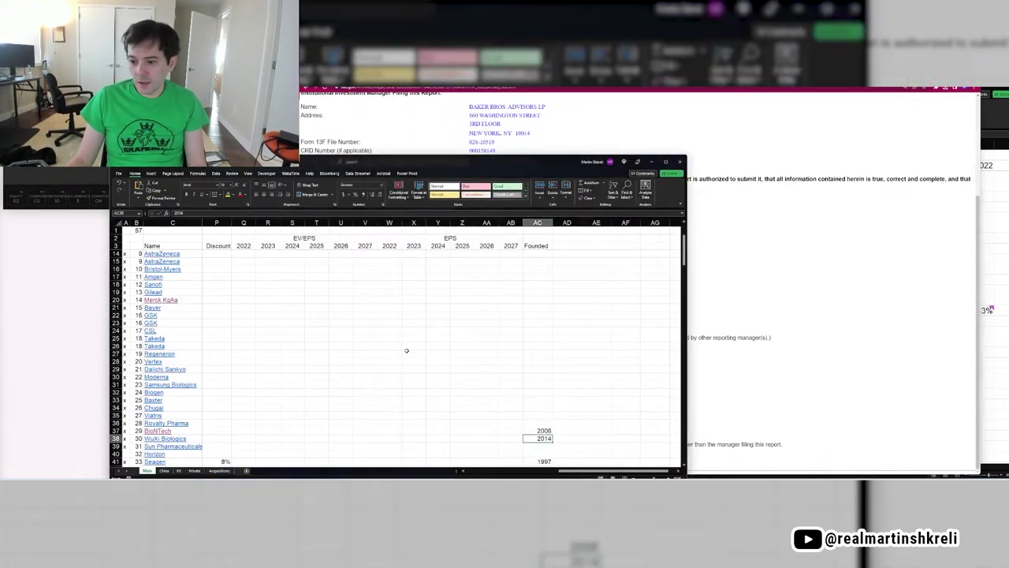
{"action": "key", "text": "alt+Tab"}
{"action": "key", "text": "Right"}
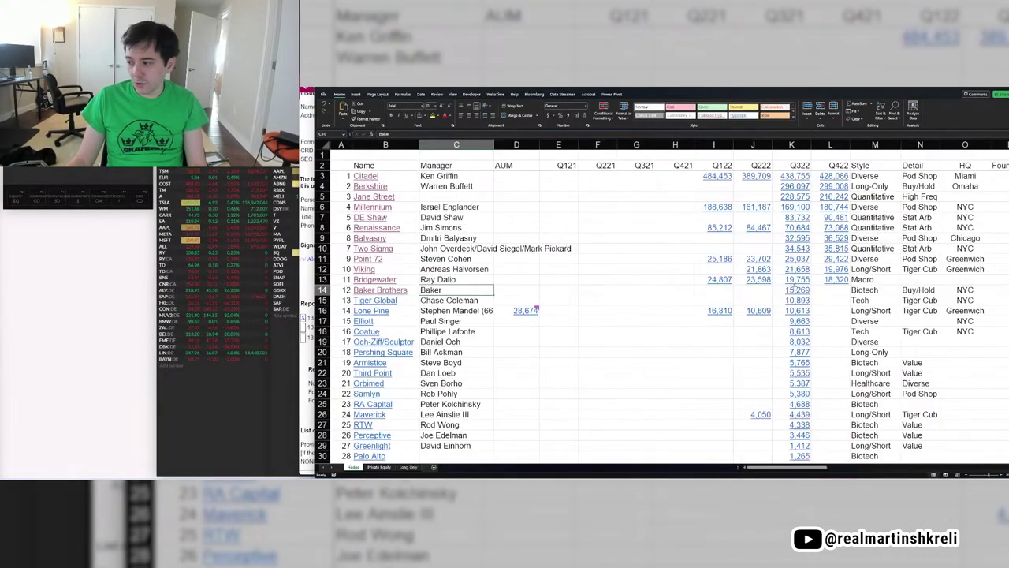
{"action": "left_click", "coordinate": [834, 282]}
{"action": "key", "text": "alt+Tab"}
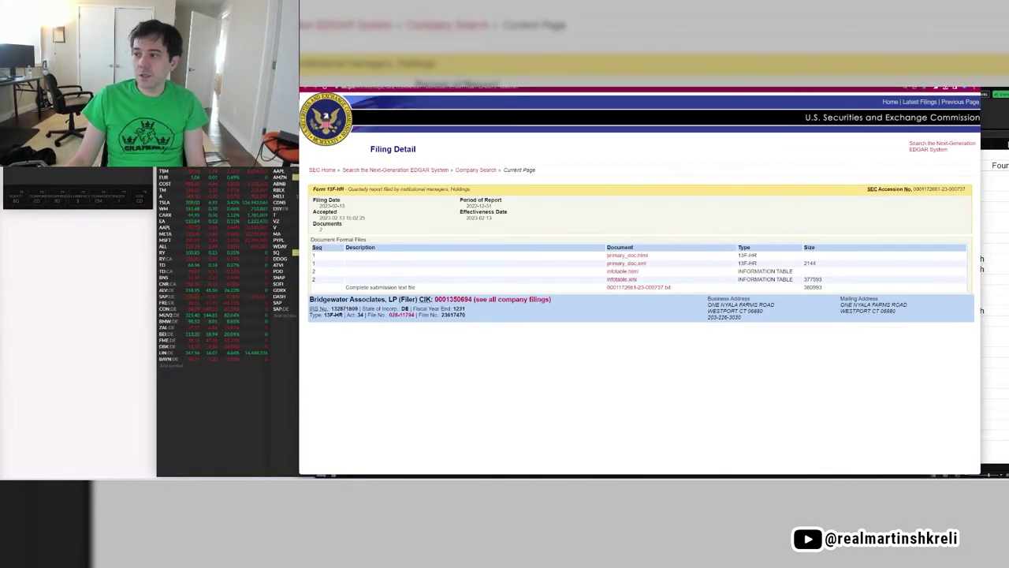
{"action": "key", "text": "ctrl+w"}
Enter Baker Brothers' table value total from the 13F summary, 16651.382602, in its Q422 cell.
{"action": "key", "text": "alt+Tab"}
{"action": "key", "text": "Right"}
{"action": "key", "text": "Right"}
{"action": "key", "text": "Right"}
{"action": "key", "text": "Right"}
{"action": "key", "text": "Right"}
{"action": "key", "text": "Right"}
{"action": "key", "text": "Right"}
{"action": "key", "text": "Right"}
{"action": "key", "text": "Right"}
{"action": "key", "text": "Right"}
{"action": "key", "text": "Right"}
{"action": "key", "text": "ctrl+Left"}
{"action": "key", "text": "Left"}
{"action": "key", "text": "Down"}
{"action": "key", "text": "alt+Tab"}
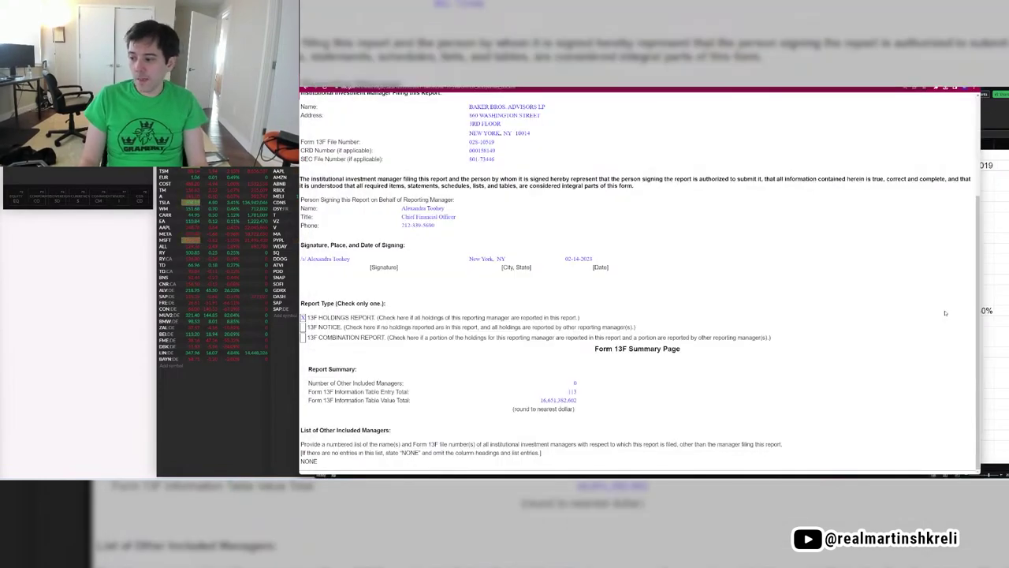
{"action": "key", "text": "alt+Tab"}
{"action": "type", "text": "16651.3"}
{"action": "key", "text": "alt+Tab"}
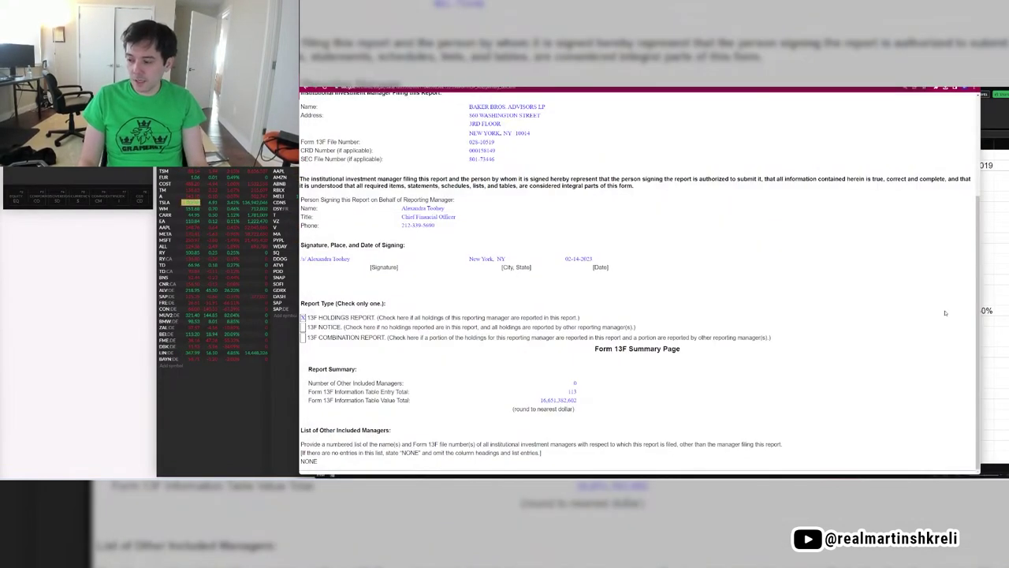
{"action": "key", "text": "alt+Tab"}
{"action": "key", "text": "alt+Tab"}
{"action": "key", "text": "alt+Tab"}
{"action": "key", "text": "alt+Tab"}
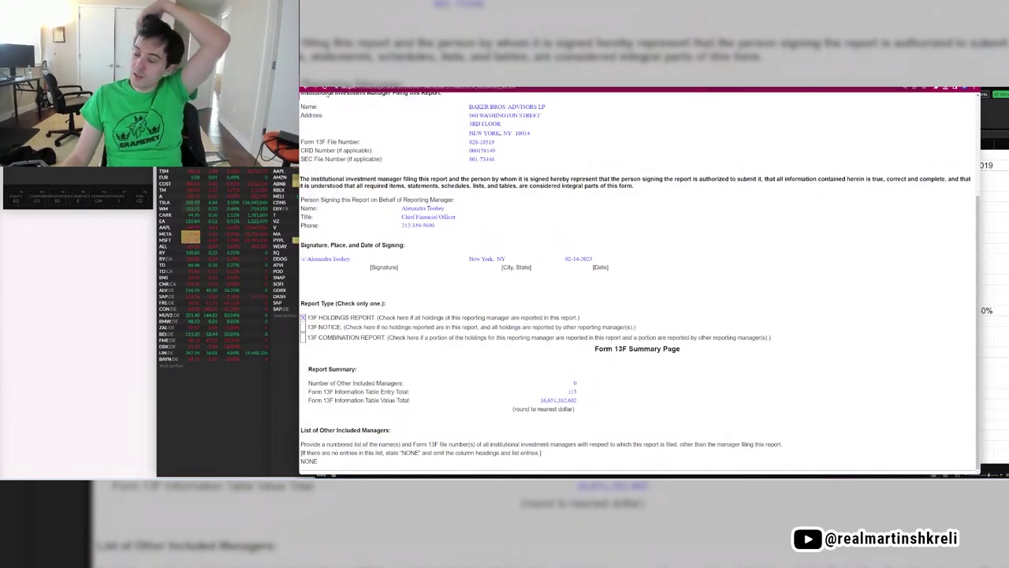
Link Baker Brothers' Q422 value to its 13F filing detail page.
{"action": "left_click", "coordinate": [306, 87]}
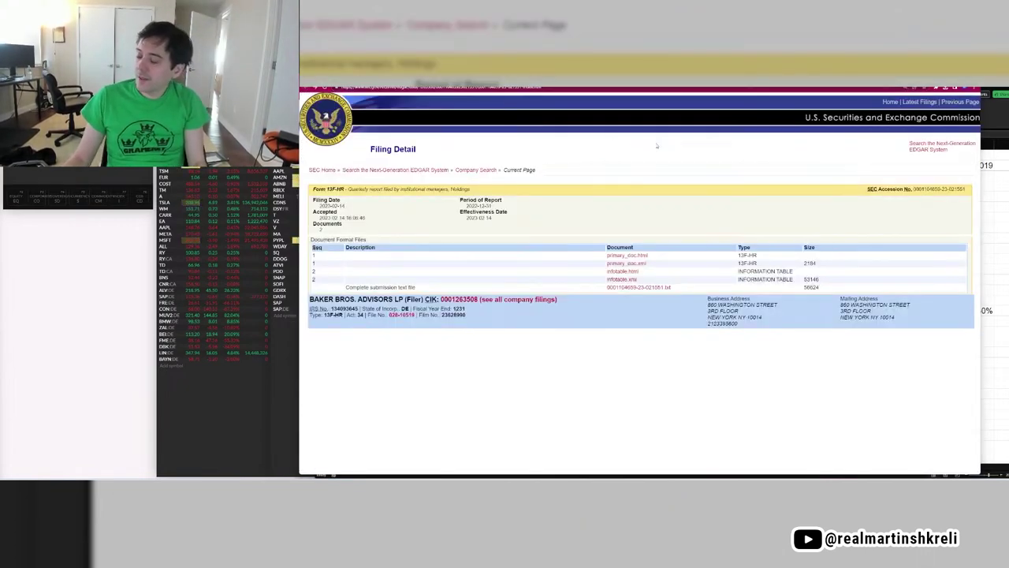
{"action": "key", "text": "alt+Tab"}
{"action": "key", "text": "alt+Tab"}
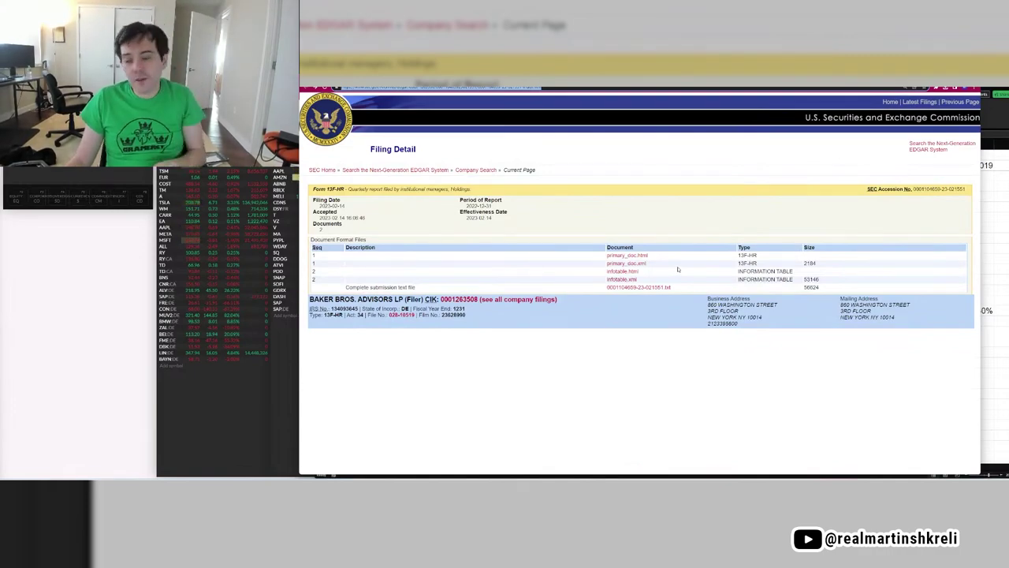
Open Baker Brothers' 13F information table and scan its full list of holdings.
{"action": "left_click", "coordinate": [618, 271]}
{"action": "scroll", "coordinate": [591, 386], "scroll_direction": "down", "scroll_amount": 5}
{"action": "scroll", "coordinate": [590, 384], "scroll_direction": "down", "scroll_amount": 15}
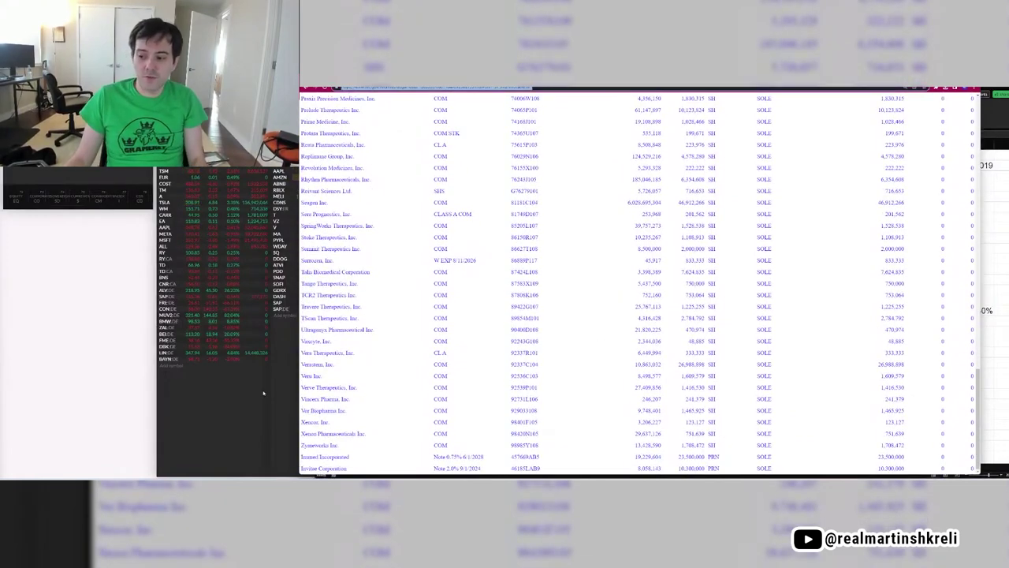
{"action": "key", "text": "Home"}
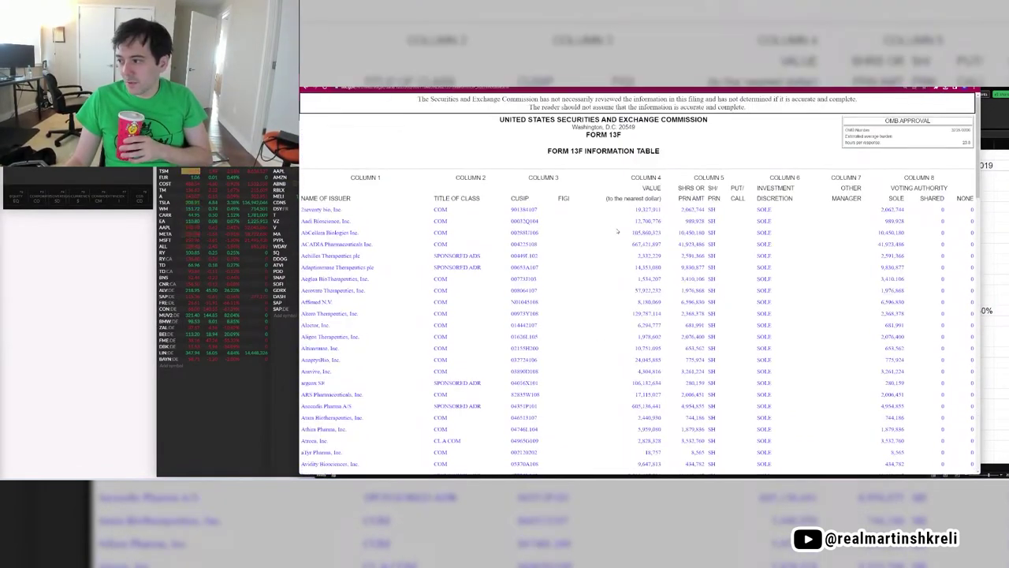
Examine the ACADIA, Ascendis and BeiGene position values in Baker Brothers' 13F information table.
{"action": "left_click_drag", "start_coordinate": [325, 243], "coordinate": [777, 246]}
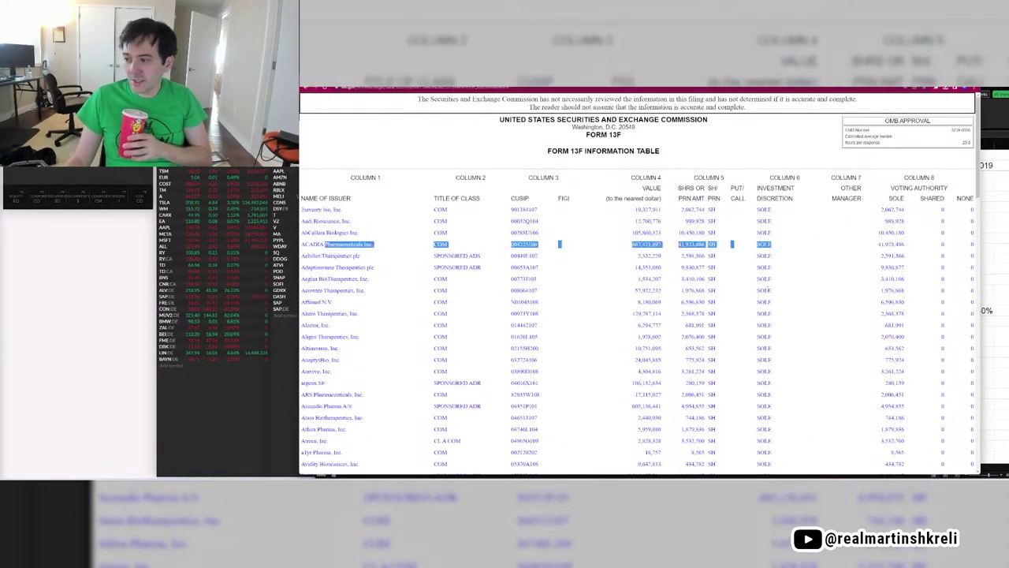
{"action": "left_click_drag", "start_coordinate": [664, 245], "coordinate": [304, 246]}
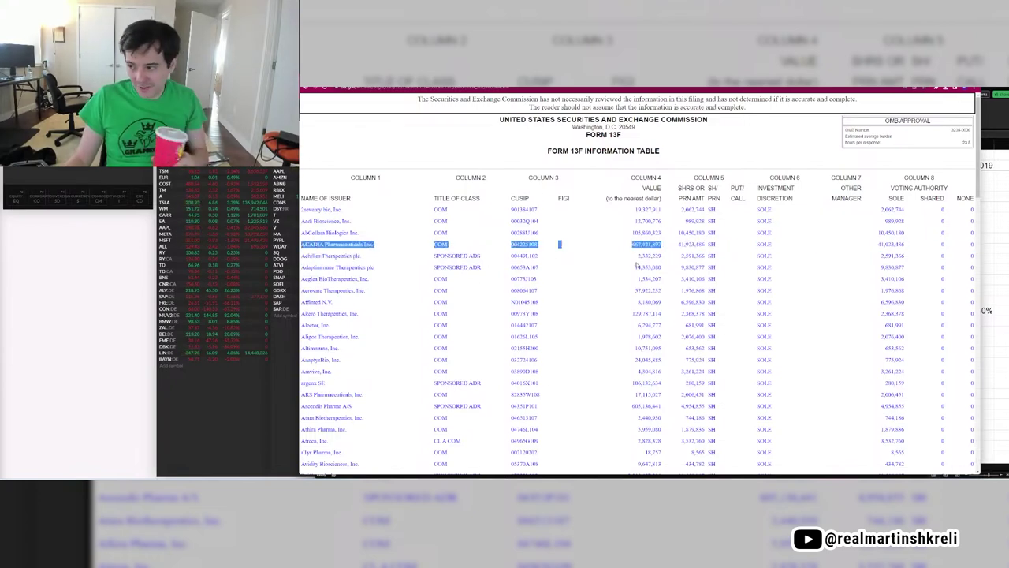
{"action": "scroll", "coordinate": [637, 267], "scroll_direction": "down", "scroll_amount": 2}
{"action": "left_click", "coordinate": [637, 315]}
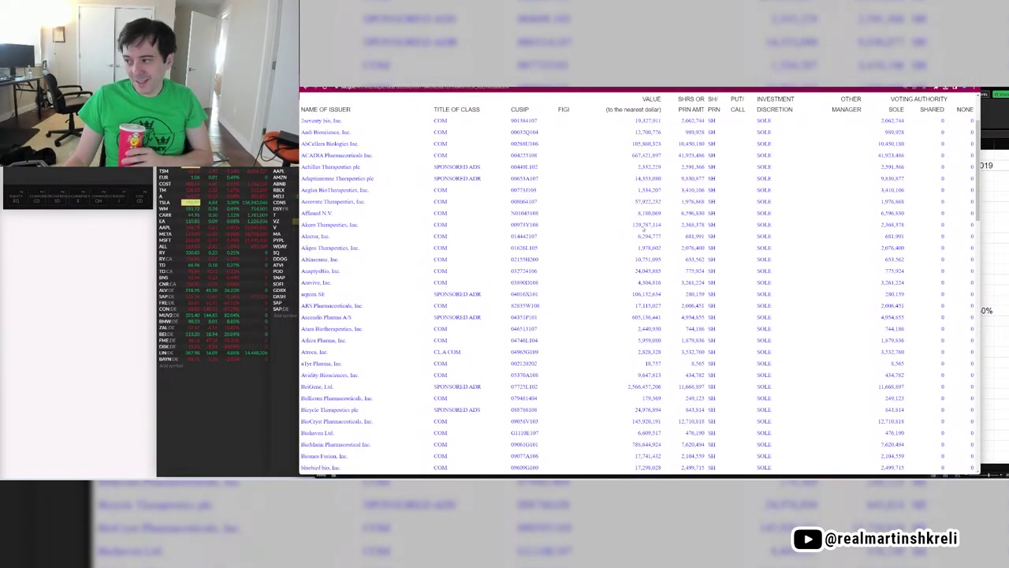
{"action": "left_click_drag", "start_coordinate": [664, 317], "coordinate": [276, 315]}
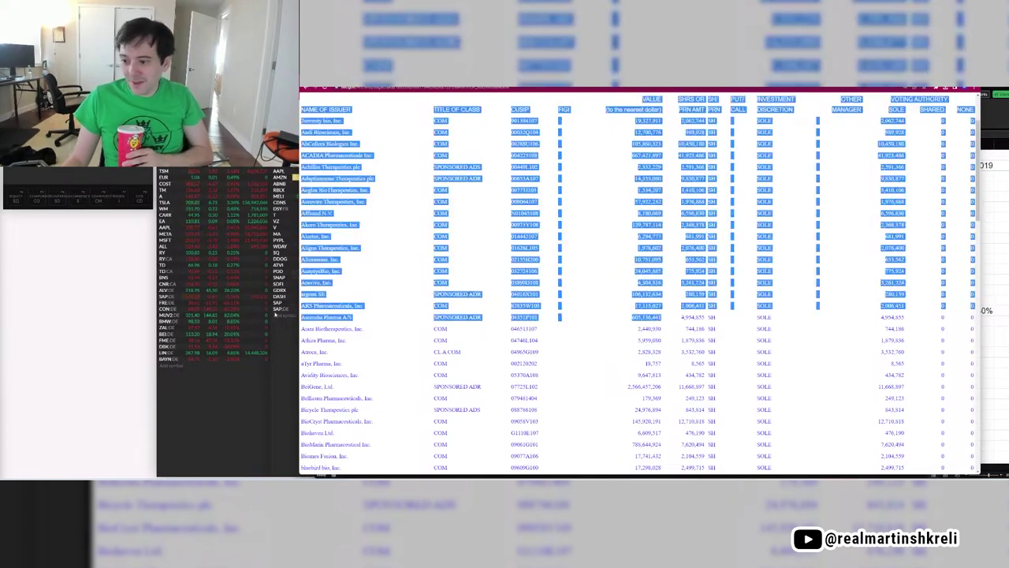
{"action": "left_click_drag", "start_coordinate": [664, 317], "coordinate": [299, 318]}
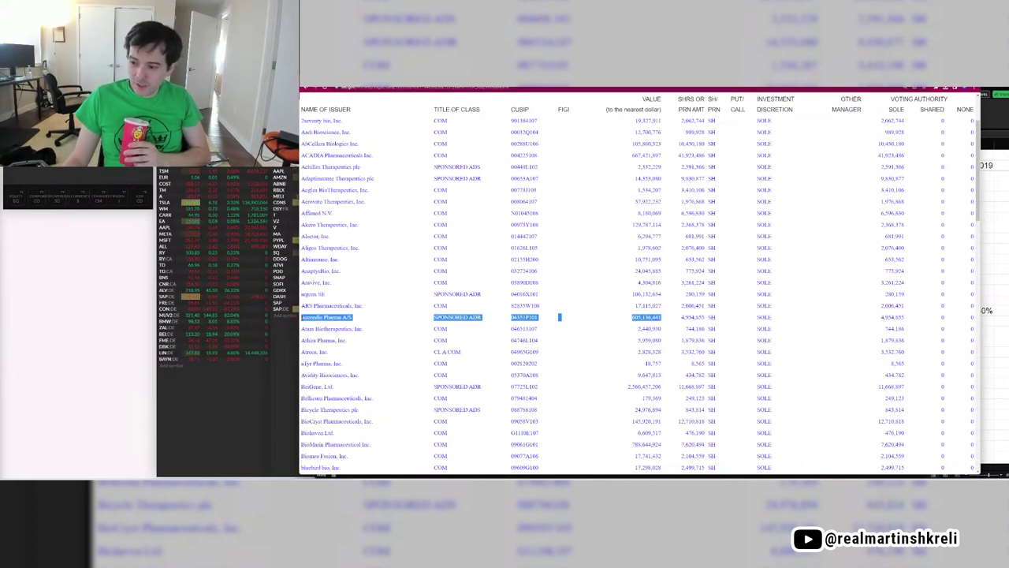
{"action": "left_click", "coordinate": [767, 396]}
{"action": "left_click_drag", "start_coordinate": [716, 391], "coordinate": [711, 137]}
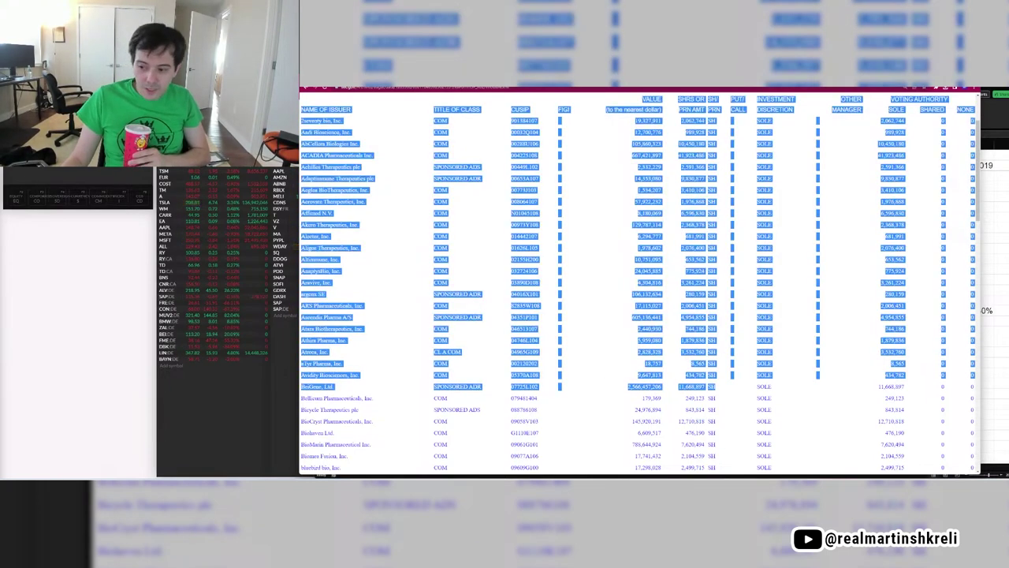
{"action": "left_click_drag", "start_coordinate": [715, 386], "coordinate": [302, 388]}
{"action": "scroll", "coordinate": [620, 433], "scroll_direction": "down", "scroll_amount": 3}
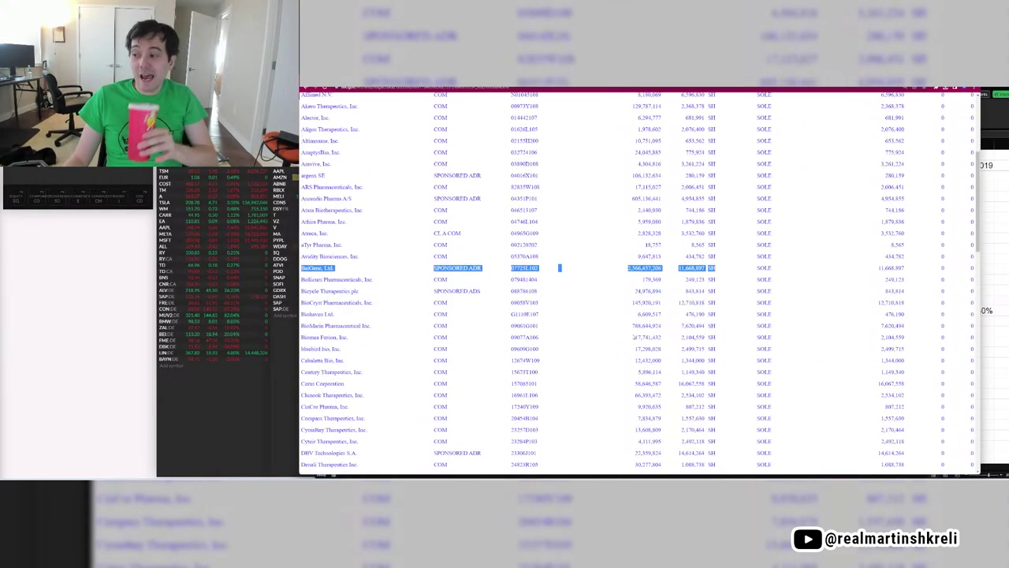
Continue through Baker Brothers' holdings and examine the Incyte and Seagen position values.
{"action": "scroll", "coordinate": [659, 309], "scroll_direction": "down", "scroll_amount": 1}
{"action": "left_click", "coordinate": [649, 219]}
{"action": "left_click_drag", "start_coordinate": [615, 212], "coordinate": [703, 233]}
{"action": "scroll", "coordinate": [738, 343], "scroll_direction": "down", "scroll_amount": 5}
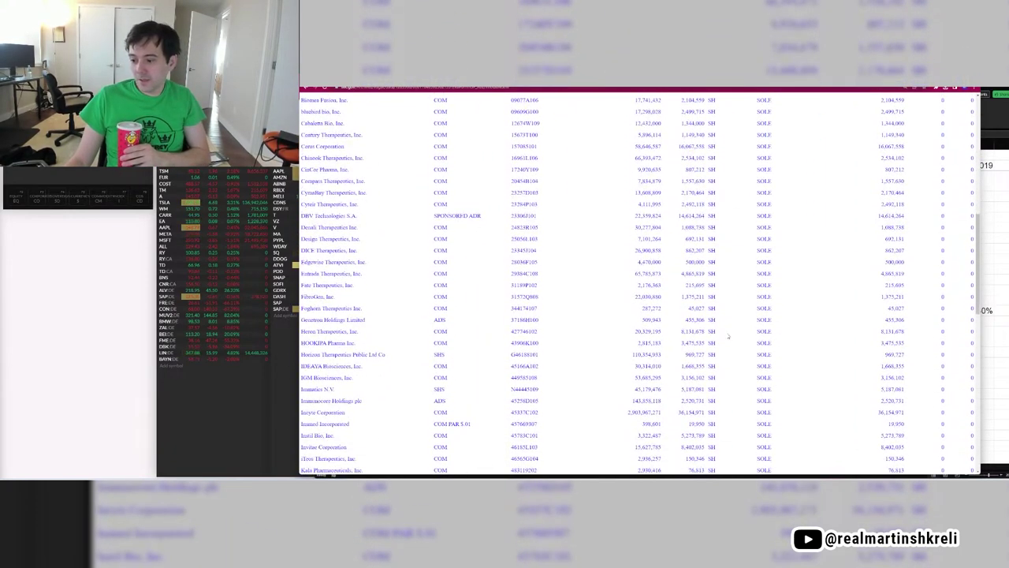
{"action": "left_click_drag", "start_coordinate": [664, 414], "coordinate": [303, 413]}
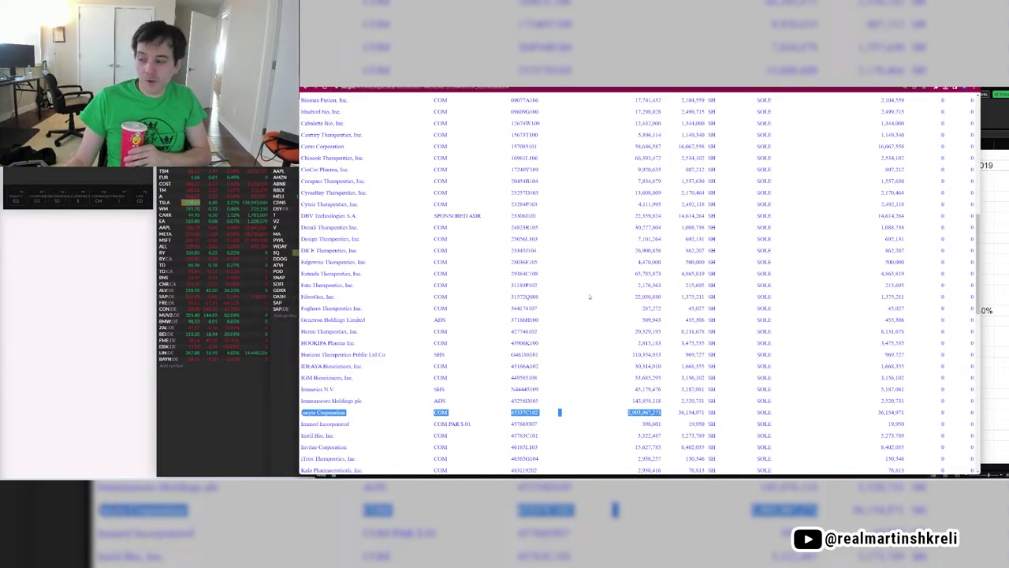
{"action": "scroll", "coordinate": [581, 286], "scroll_direction": "down", "scroll_amount": 5}
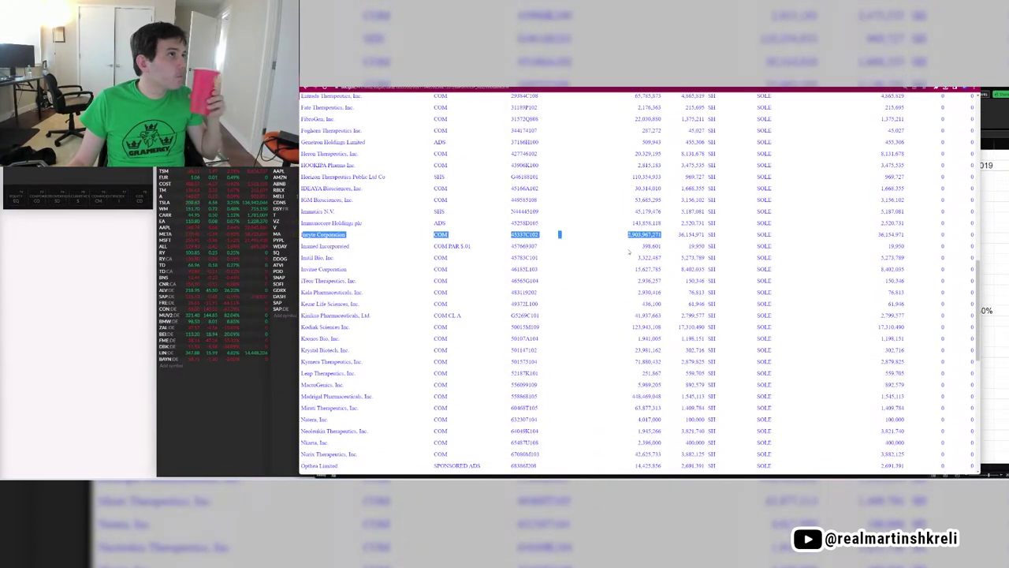
{"action": "scroll", "coordinate": [651, 251], "scroll_direction": "down", "scroll_amount": 7}
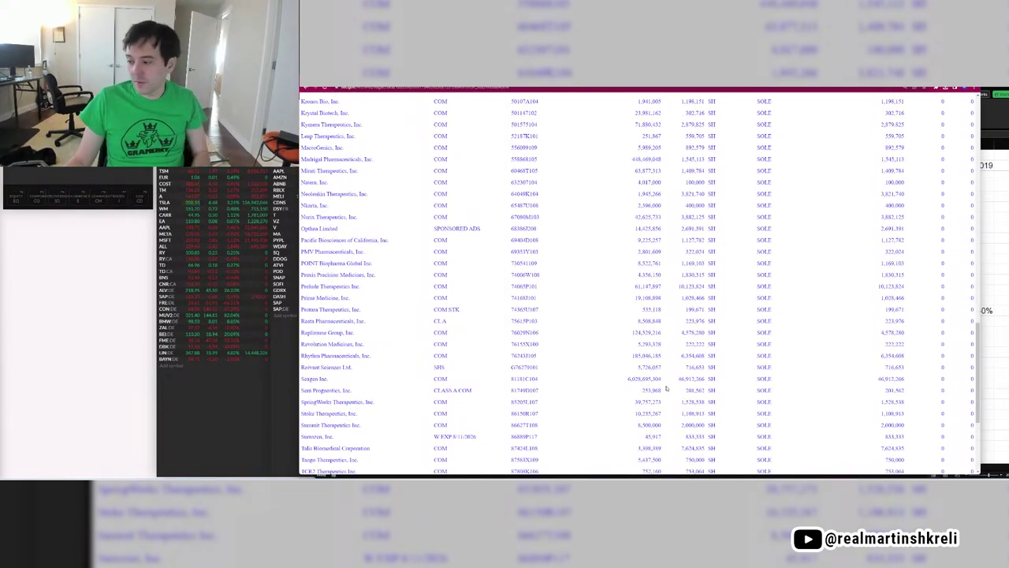
{"action": "left_click_drag", "start_coordinate": [662, 381], "coordinate": [310, 380]}
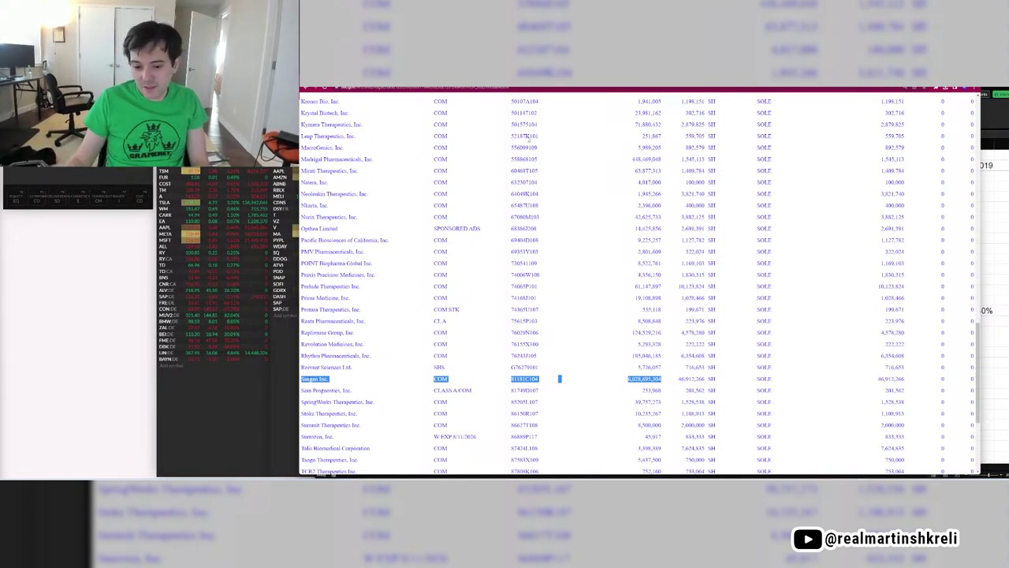
Review the Seagen row and the remaining holdings through the end of the information table.
{"action": "scroll", "coordinate": [700, 253], "scroll_direction": "down", "scroll_amount": 3}
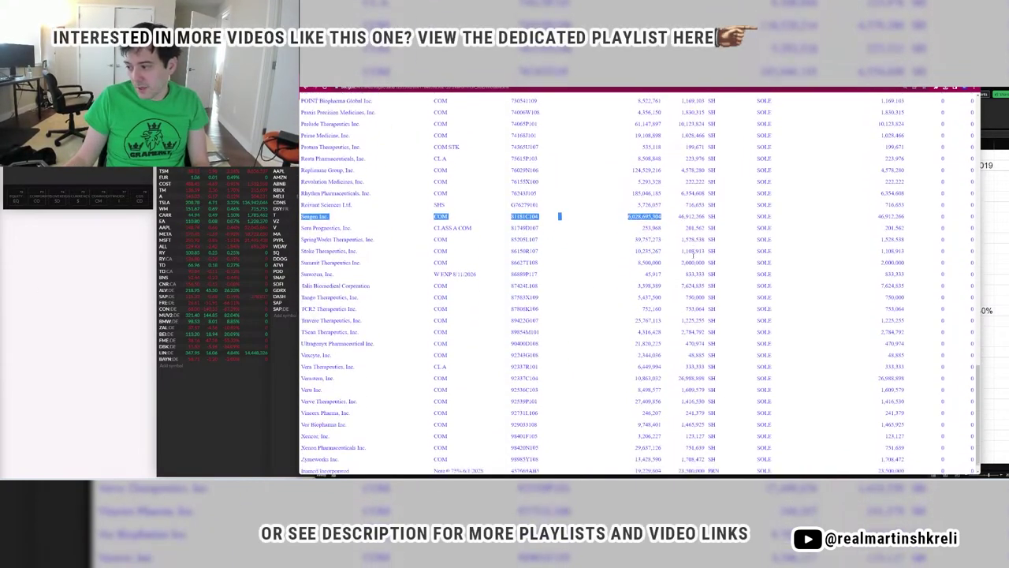
{"action": "scroll", "coordinate": [698, 255], "scroll_direction": "down", "scroll_amount": 1}
{"action": "left_click", "coordinate": [630, 227]}
{"action": "left_click_drag", "start_coordinate": [628, 203], "coordinate": [302, 203]}
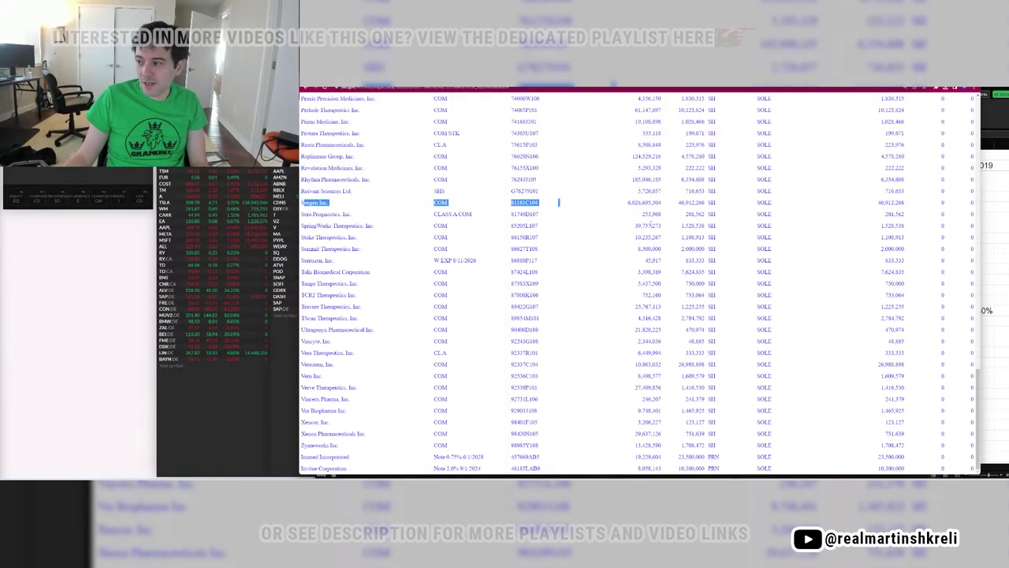
{"action": "left_click_drag", "start_coordinate": [638, 217], "coordinate": [616, 230]}
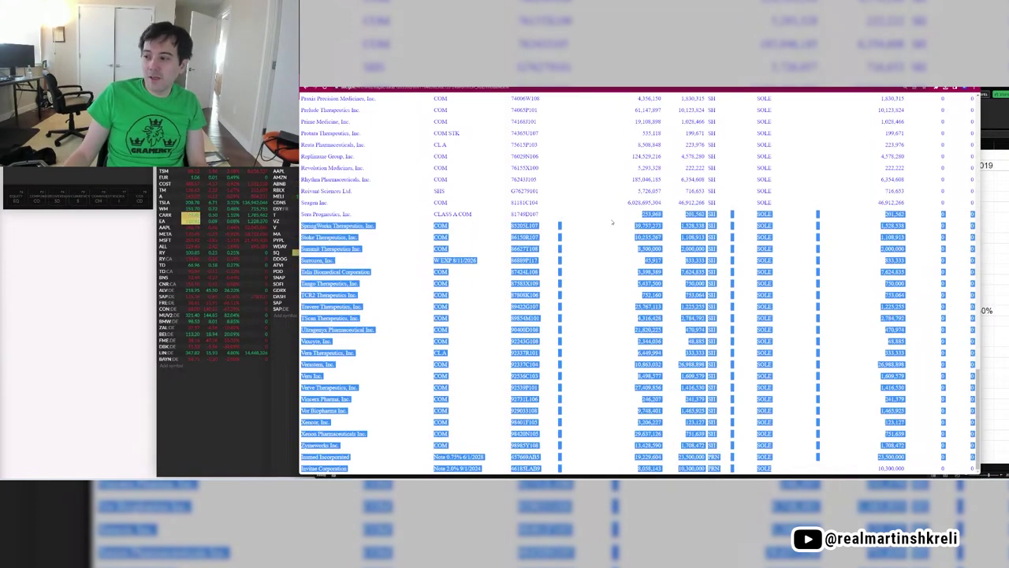
{"action": "left_click", "coordinate": [370, 226]}
{"action": "left_click_drag", "start_coordinate": [306, 213], "coordinate": [562, 222]}
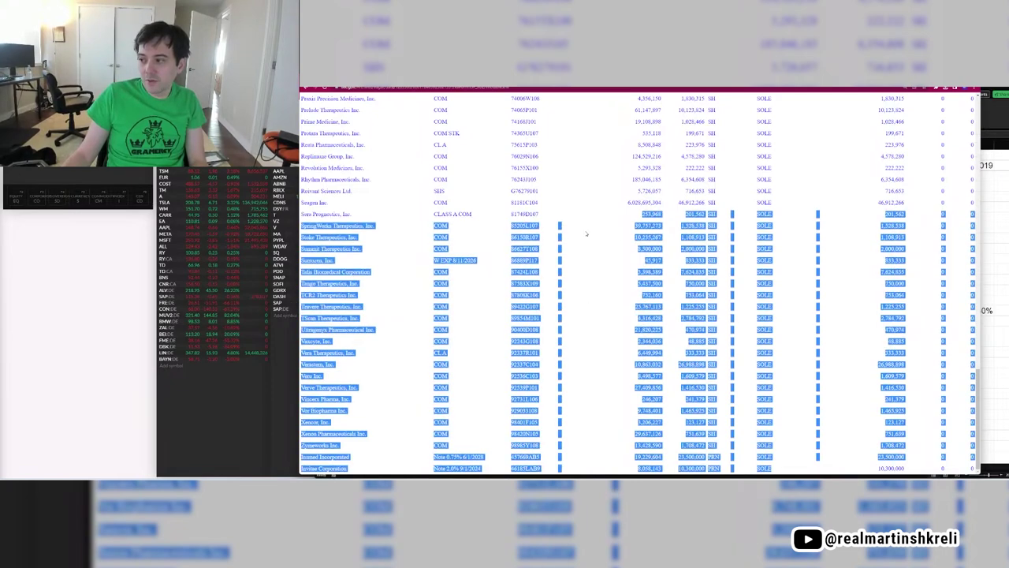
{"action": "scroll", "coordinate": [622, 243], "scroll_direction": "up", "scroll_amount": 2}
{"action": "left_click", "coordinate": [558, 265]}
{"action": "left_click_drag", "start_coordinate": [322, 245], "coordinate": [692, 292]}
{"action": "left_click", "coordinate": [739, 290]}
Scan Baker Brothers' full holdings list again and recheck Seagen's value and share count.
{"action": "scroll", "coordinate": [798, 306], "scroll_direction": "up", "scroll_amount": 2}
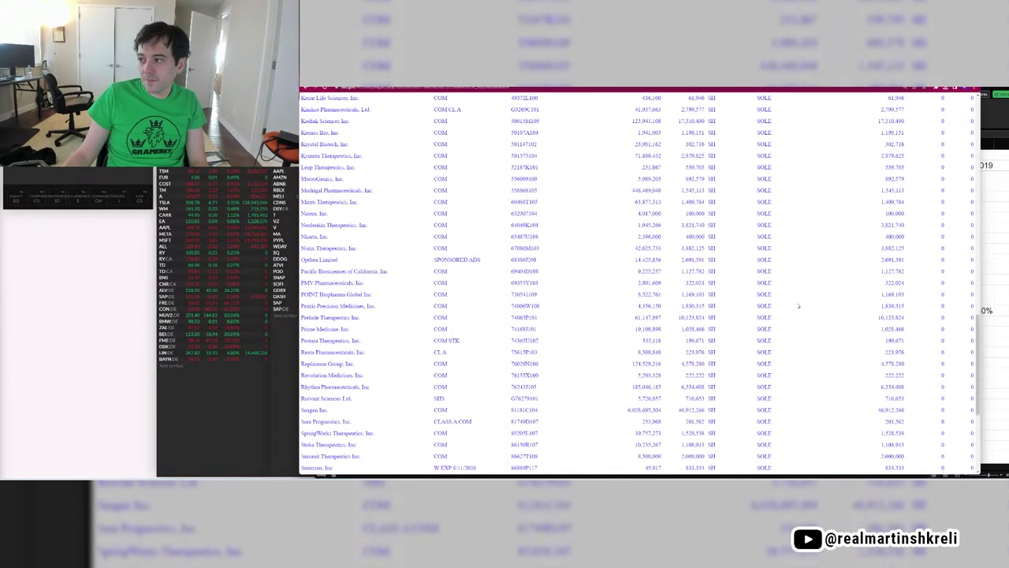
{"action": "scroll", "coordinate": [695, 238], "scroll_direction": "up", "scroll_amount": 3}
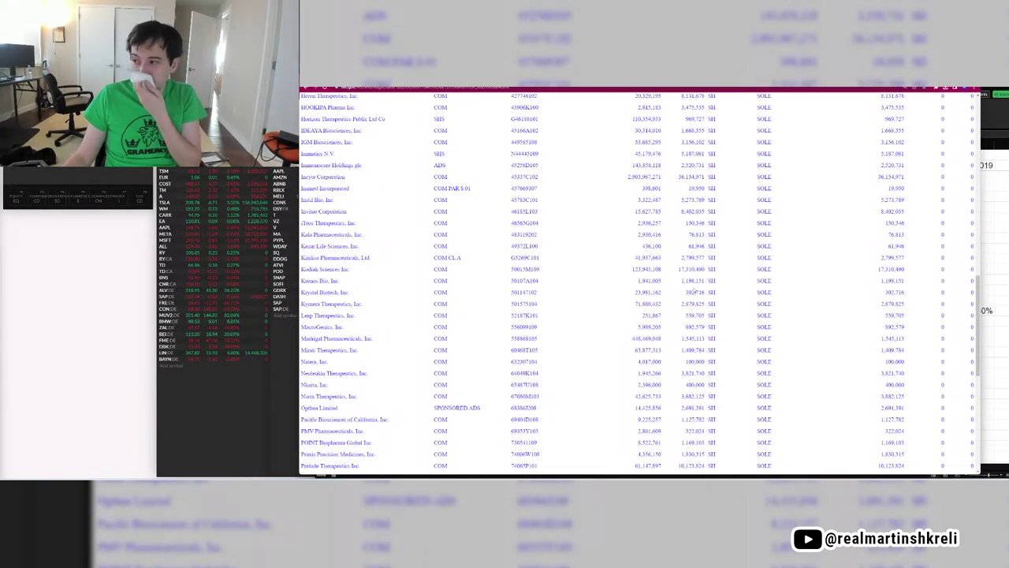
{"action": "scroll", "coordinate": [695, 290], "scroll_direction": "up", "scroll_amount": 15}
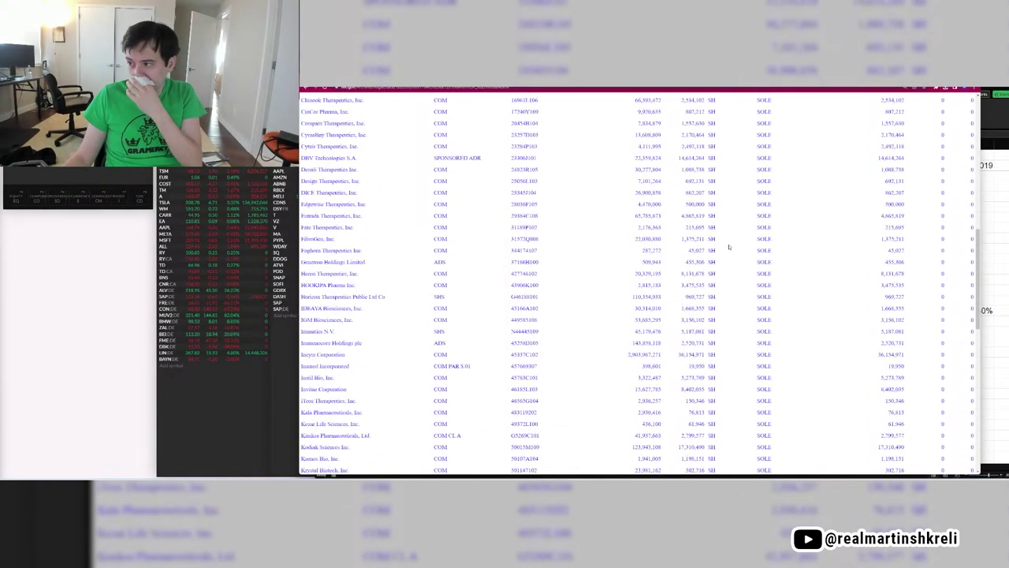
{"action": "scroll", "coordinate": [687, 285], "scroll_direction": "up", "scroll_amount": 4}
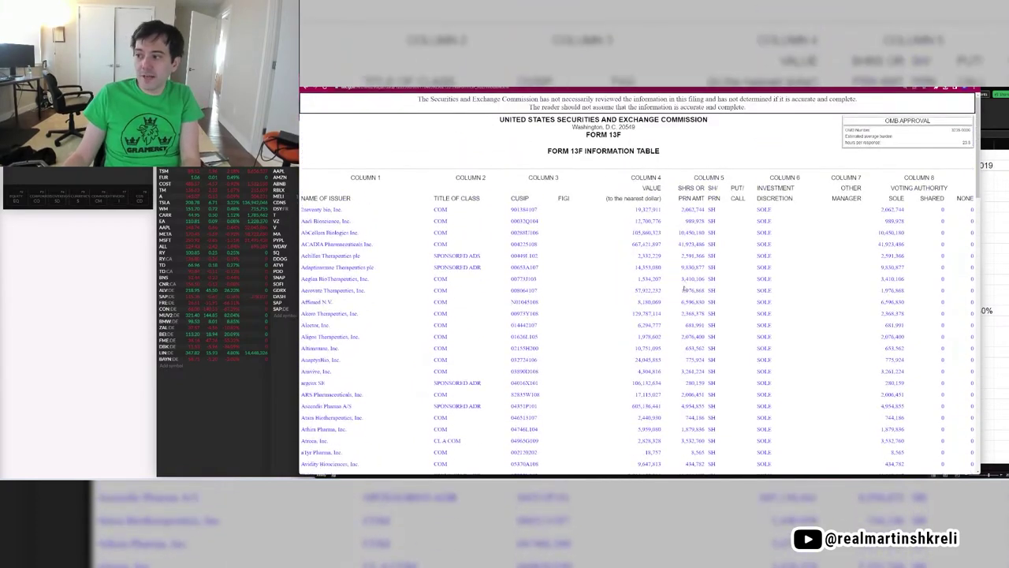
{"action": "middle_click", "coordinate": [606, 378]}
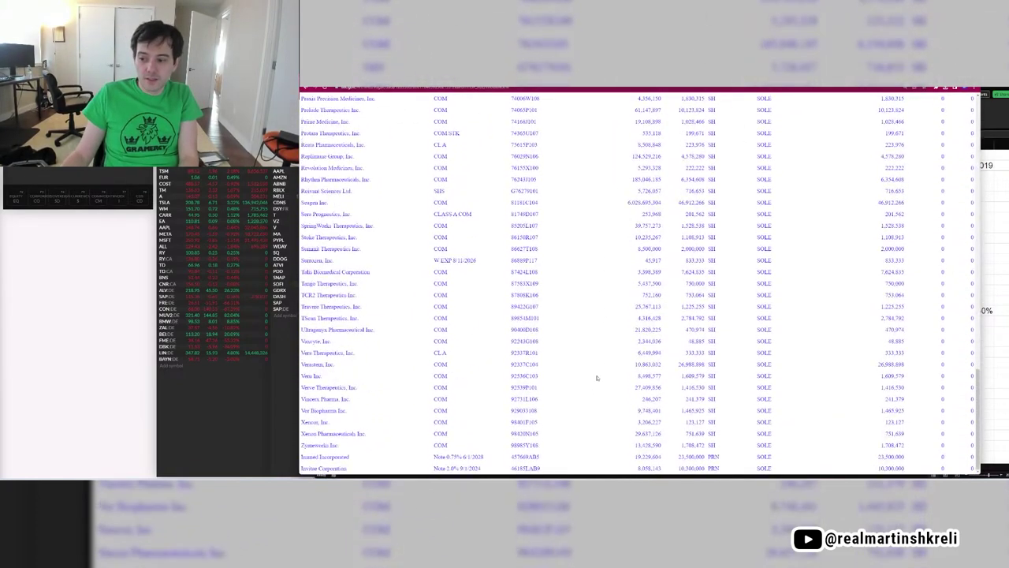
{"action": "left_click_drag", "start_coordinate": [683, 203], "coordinate": [307, 202]}
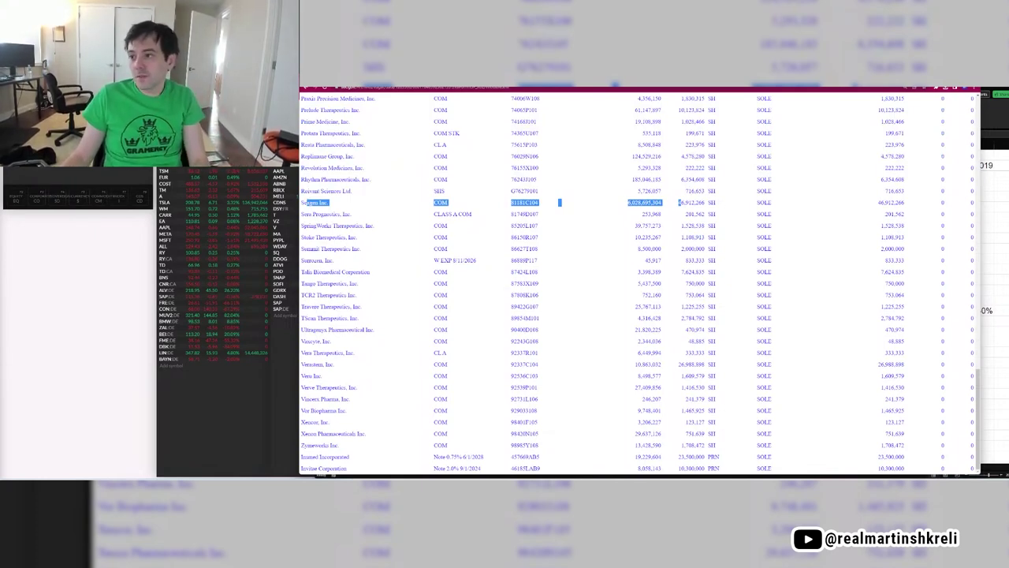
Close Baker Brothers' filing pages and open Tiger Global's latest 13F-HR report from its fund link in the spreadsheet.
{"action": "key", "text": "alt+Tab"}
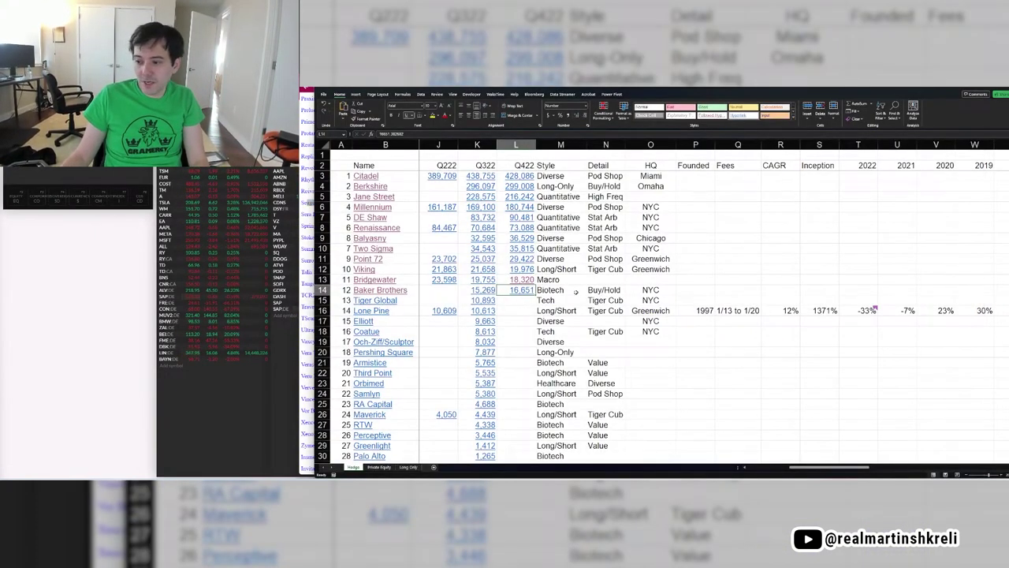
{"action": "left_click", "coordinate": [582, 291]}
{"action": "left_click", "coordinate": [565, 302]}
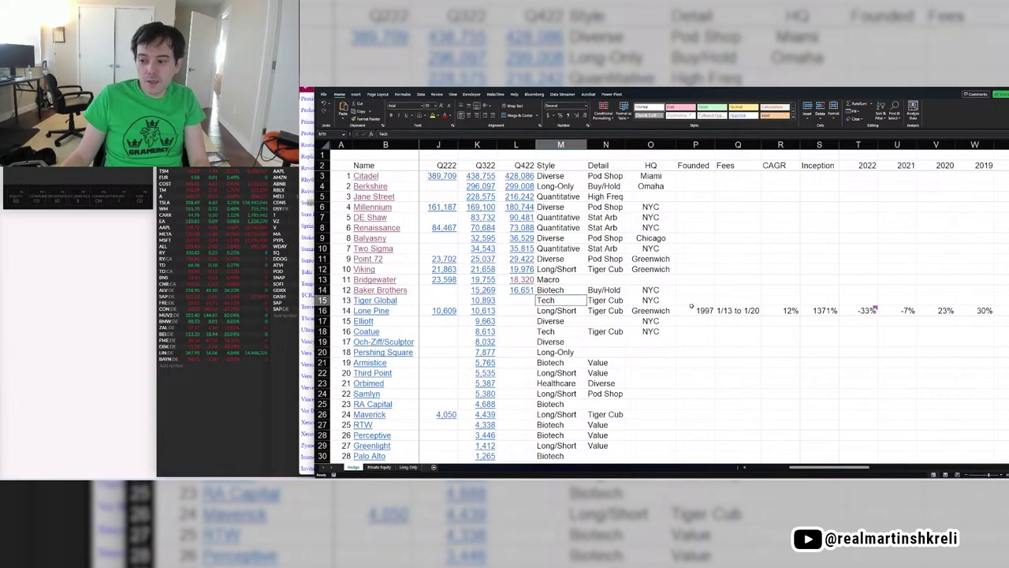
{"action": "left_click", "coordinate": [525, 301]}
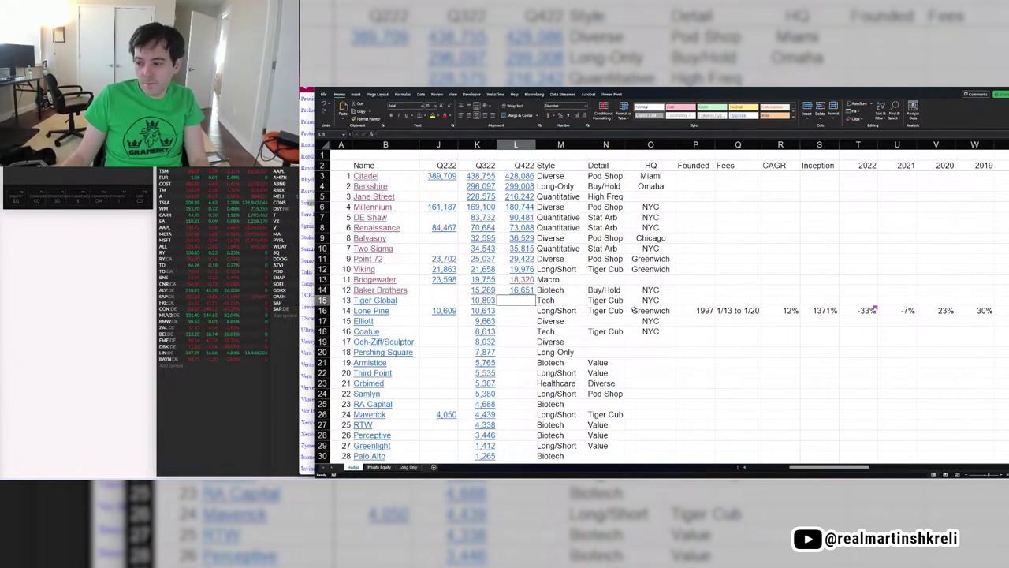
{"action": "key", "text": "alt+Tab"}
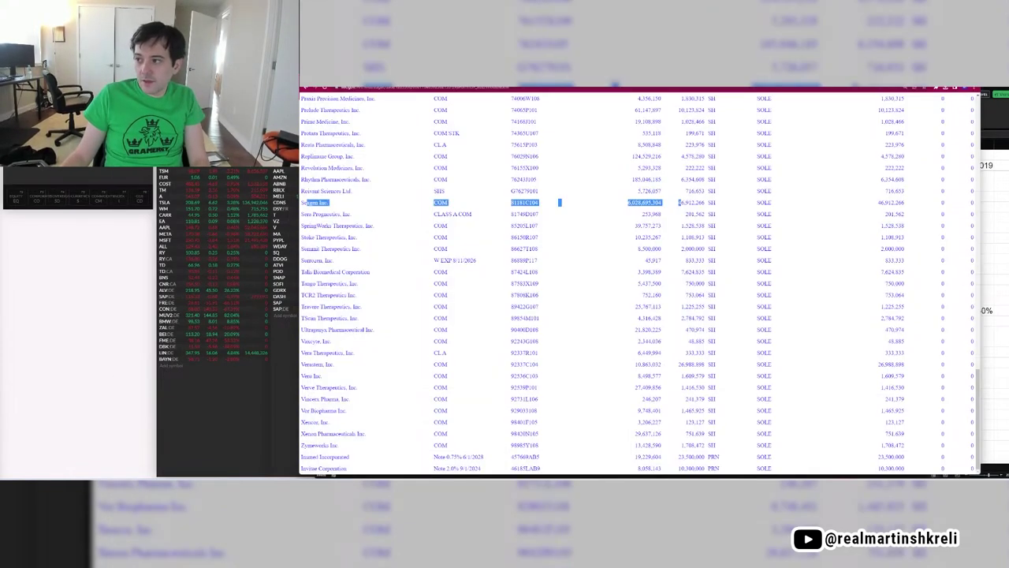
{"action": "key", "text": "ctrl+w"}
{"action": "key", "text": "ctrl+w"}
{"action": "key", "text": "alt+Tab"}
{"action": "left_click", "coordinate": [384, 301]}
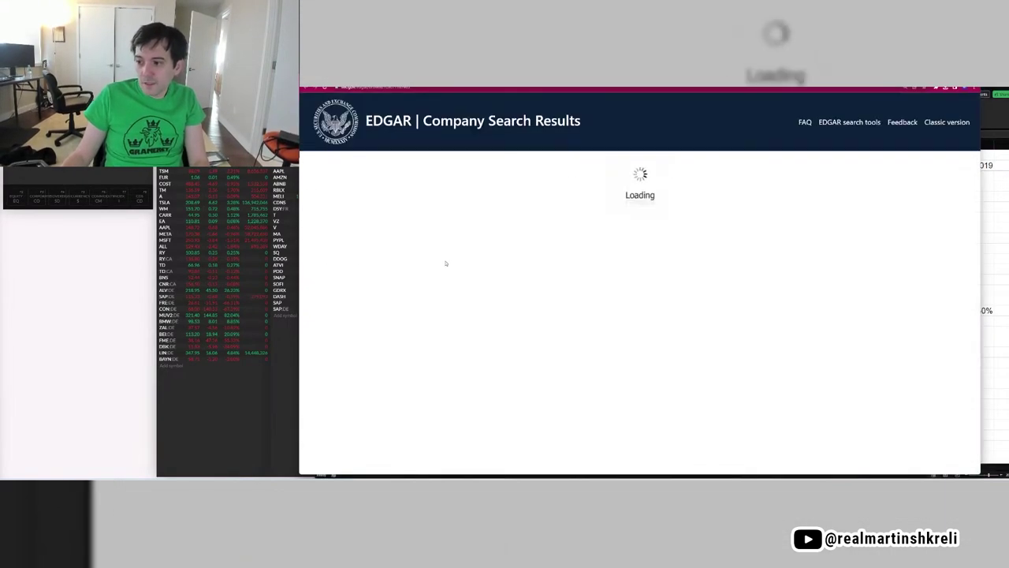
{"action": "scroll", "coordinate": [509, 315], "scroll_direction": "down", "scroll_amount": 5}
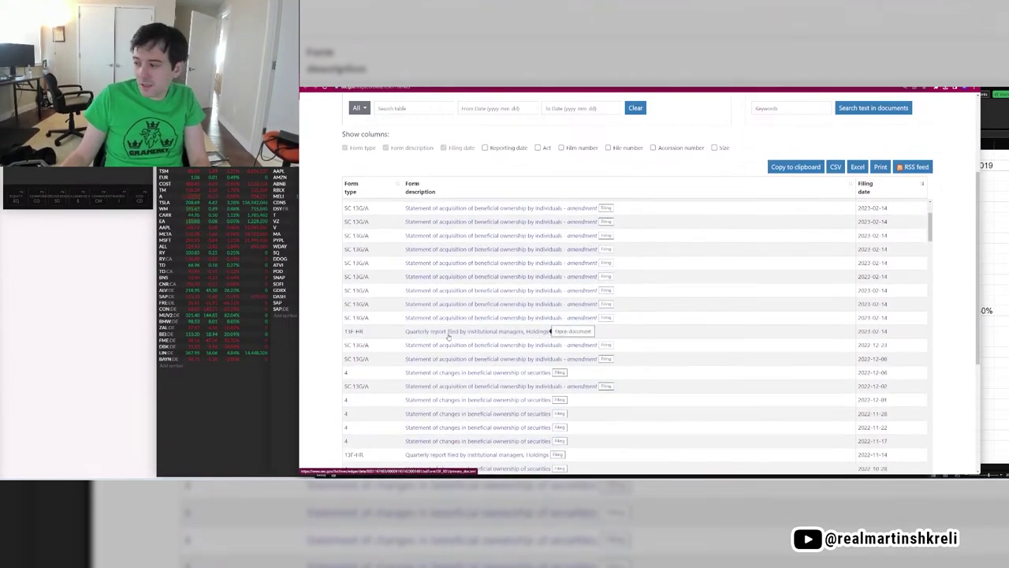
{"action": "left_click", "coordinate": [444, 330]}
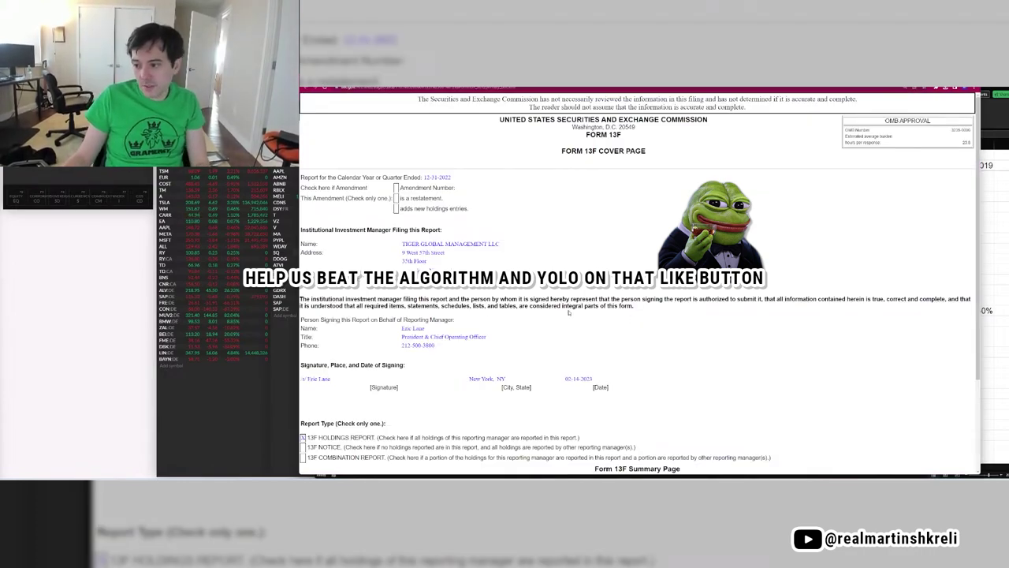
Enter Tiger Global's table value total from the 13F summary, 8163.347431, in its Q422 cell.
{"action": "key", "text": "alt+Tab"}
{"action": "key", "text": "alt+Tab"}
{"action": "scroll", "coordinate": [583, 351], "scroll_direction": "down", "scroll_amount": 3}
{"action": "key", "text": "alt+Tab"}
{"action": "type", "text": "8"}
{"action": "key", "text": "Escape"}
{"action": "key", "text": "alt+Tab"}
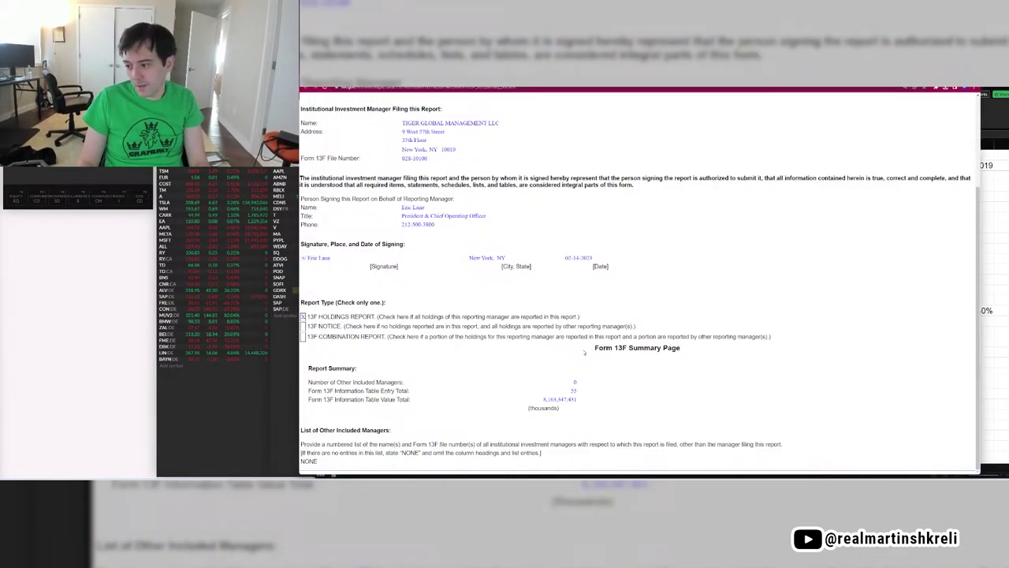
{"action": "key", "text": "alt+Tab"}
{"action": "key", "text": "alt+Tab"}
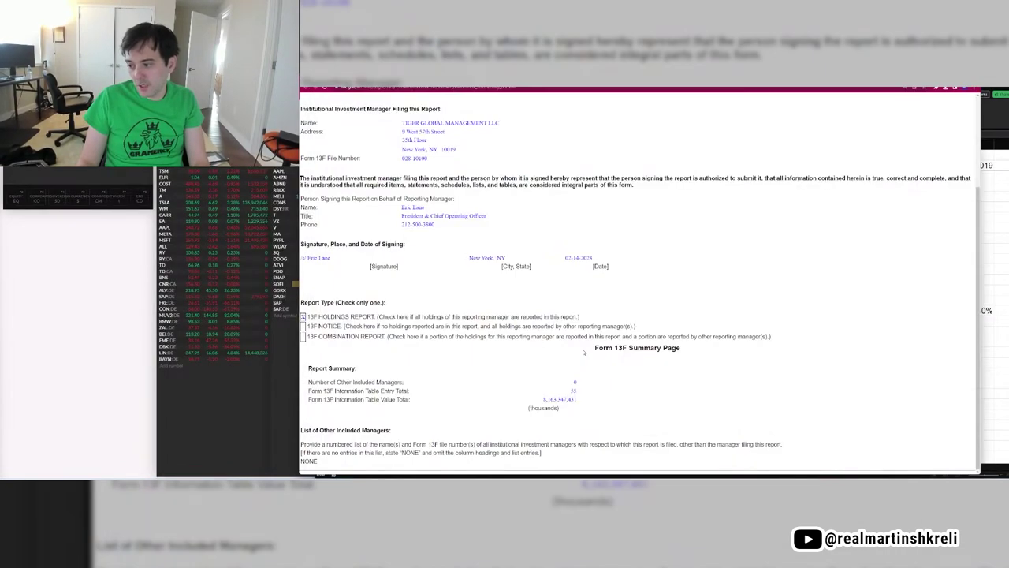
{"action": "key", "text": "alt+Tab"}
{"action": "key", "text": "alt+Tab"}
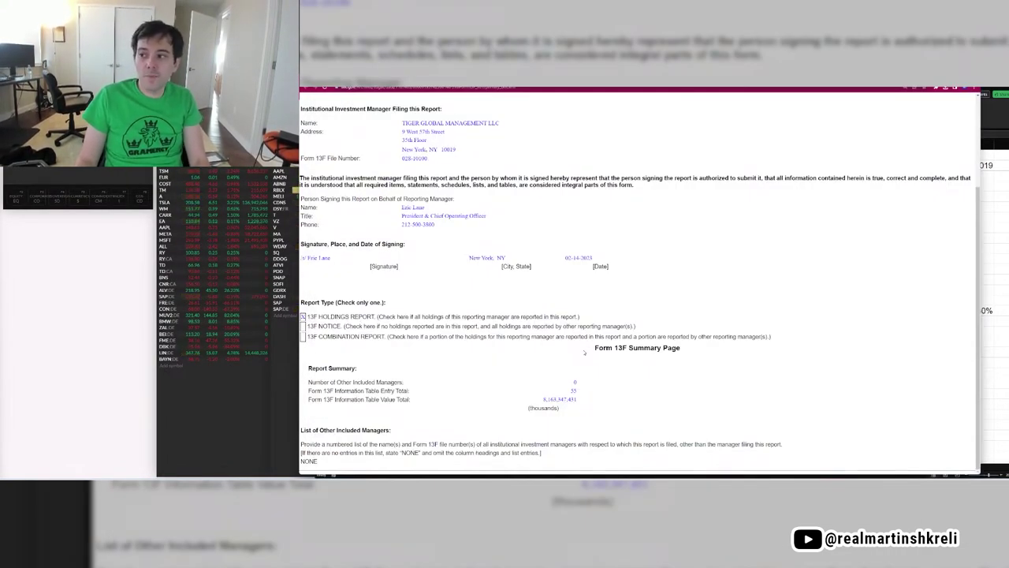
Link Tiger Global's Q422 value to its 13F filing detail page.
{"action": "key", "text": "ctrl+w"}
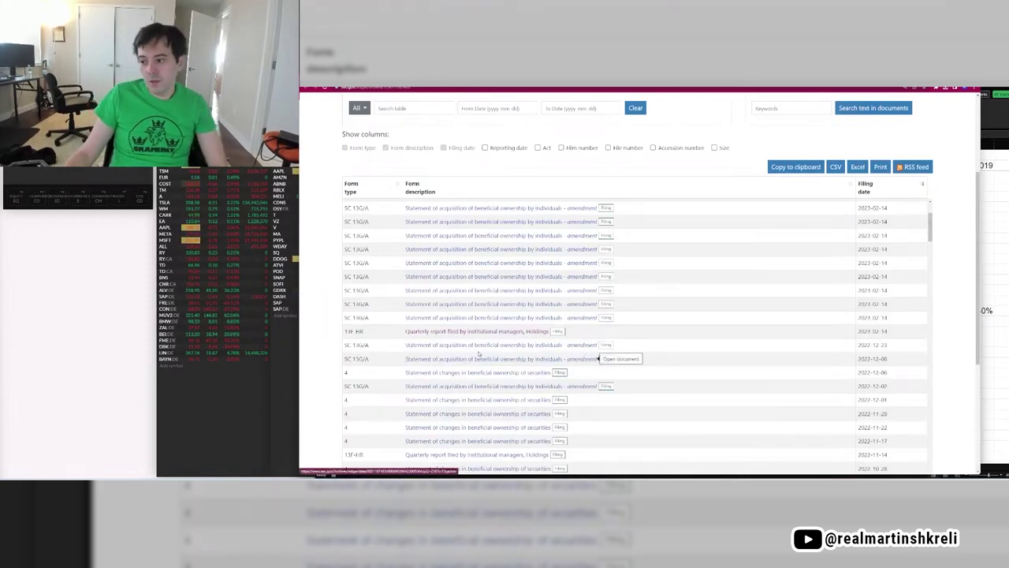
{"action": "left_click", "coordinate": [559, 331]}
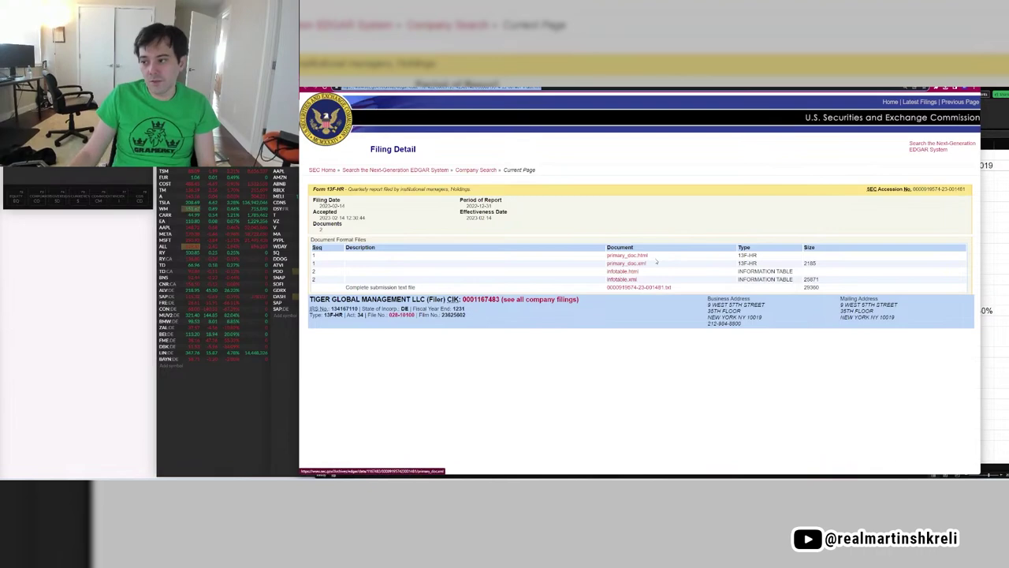
{"action": "key", "text": "alt+Tab"}
{"action": "key", "text": "ctrl+k"}
{"action": "key", "text": "Return"}
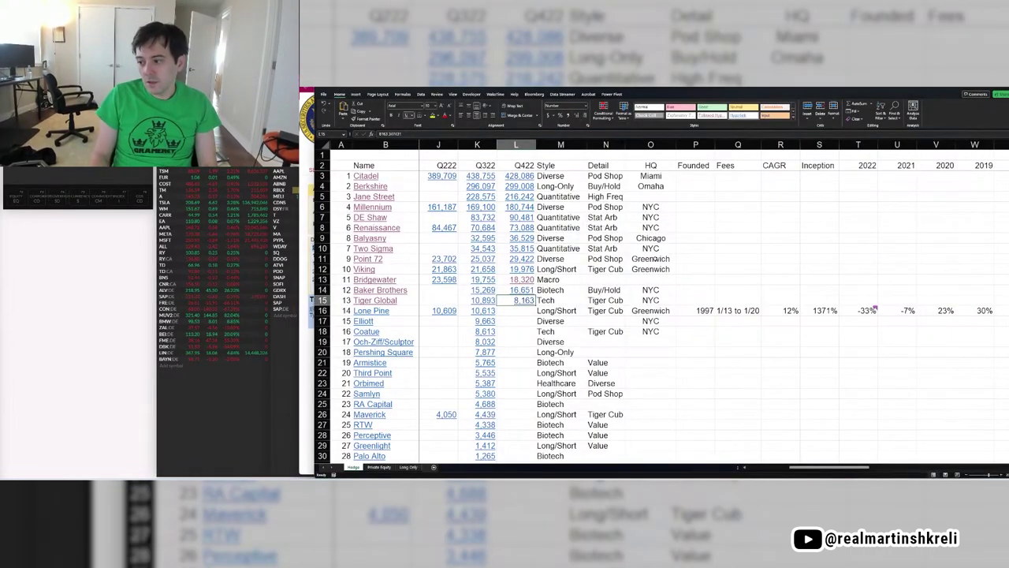
Look along Tiger Global's row, checking its earlier quarterly value columns and fund detail columns.
{"action": "key", "text": "ctrl+Right"}
{"action": "key", "text": "ctrl+Left"}
{"action": "key", "text": "Right"}
{"action": "key", "text": "Right"}
{"action": "key", "text": "Right"}
{"action": "key", "text": "Right"}
{"action": "key", "text": "Right"}
{"action": "key", "text": "Right"}
{"action": "key", "text": "Right"}
{"action": "key", "text": "Right"}
{"action": "key", "text": "Right"}
{"action": "key", "text": "Left"}
{"action": "key", "text": "Left"}
{"action": "key", "text": "Left"}
{"action": "key", "text": "Left"}
{"action": "key", "text": "Left"}
{"action": "key", "text": "Left"}
{"action": "key", "text": "Left"}
{"action": "key", "text": "Left"}
{"action": "key", "text": "Left"}
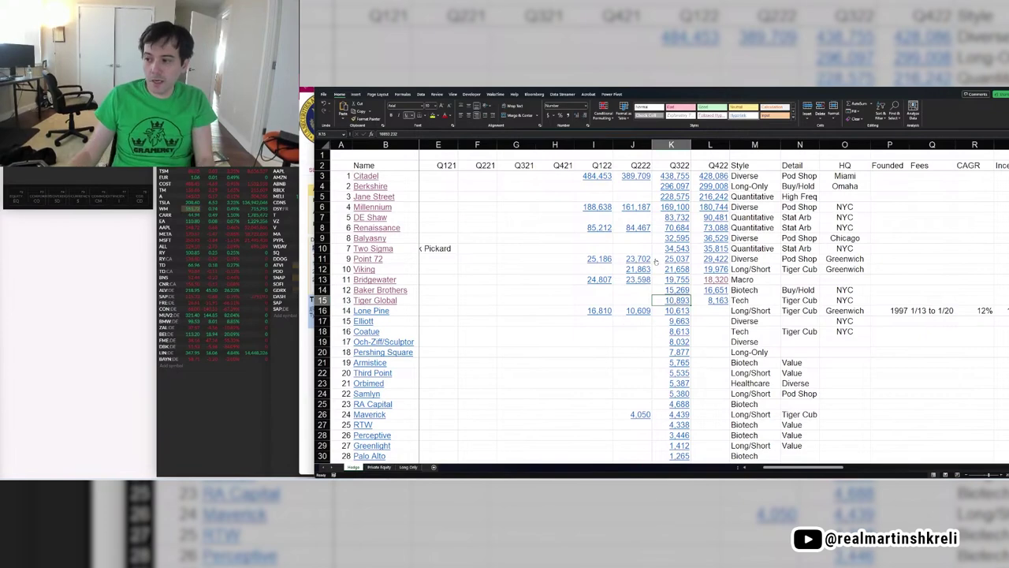
Switch to the browser and look through the full holdings list in Tiger Global's 13F information table.
{"action": "key", "text": "alt+Tab"}
{"action": "left_click", "coordinate": [638, 280]}
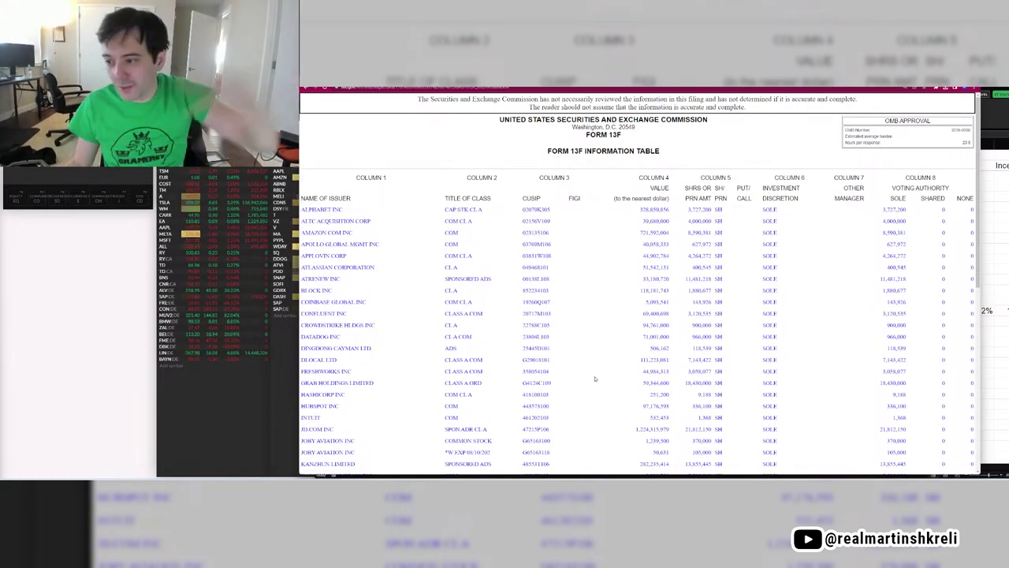
{"action": "scroll", "coordinate": [615, 361], "scroll_direction": "down", "scroll_amount": 5}
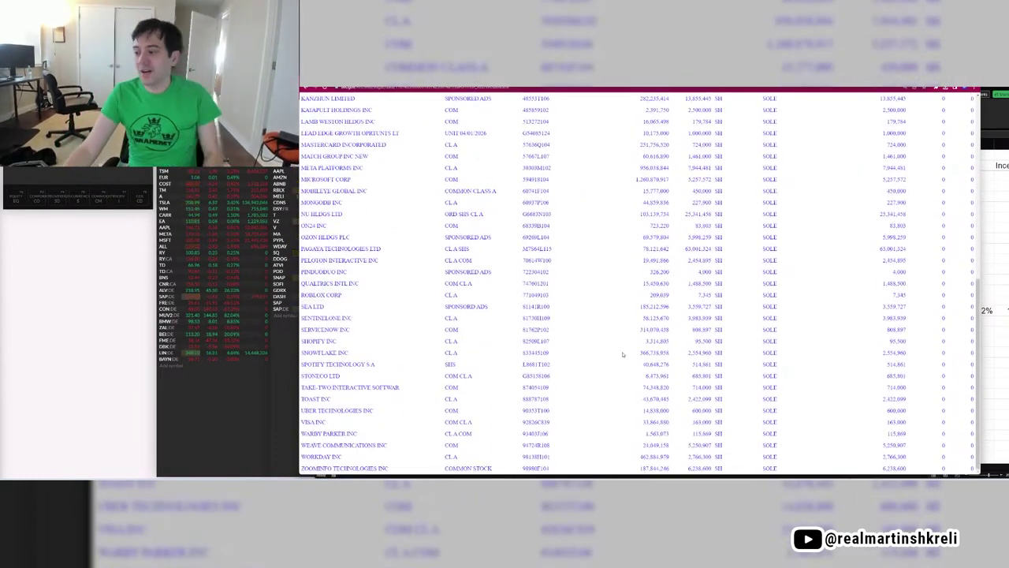
{"action": "left_click_drag", "start_coordinate": [615, 445], "coordinate": [589, 420]}
{"action": "left_click", "coordinate": [585, 416]}
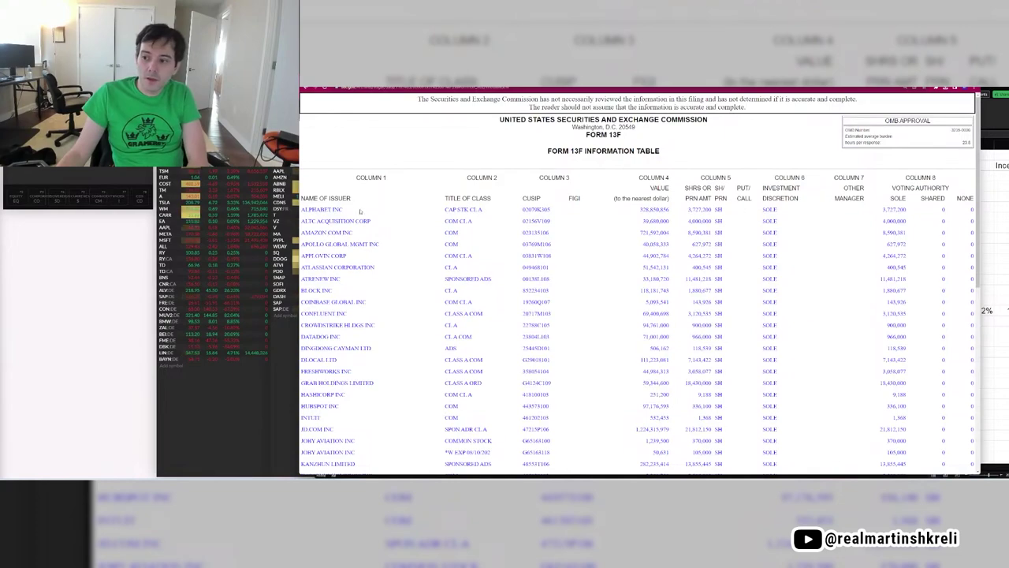
{"action": "left_click_drag", "start_coordinate": [313, 209], "coordinate": [574, 313]}
{"action": "scroll", "coordinate": [575, 313], "scroll_direction": "down", "scroll_amount": 8}
{"action": "left_click_drag", "start_coordinate": [464, 199], "coordinate": [742, 199]}
{"action": "left_click", "coordinate": [590, 307]}
{"action": "scroll", "coordinate": [590, 307], "scroll_direction": "down", "scroll_amount": 2}
{"action": "left_click_drag", "start_coordinate": [706, 447], "coordinate": [575, 340]}
{"action": "left_click", "coordinate": [575, 340]}
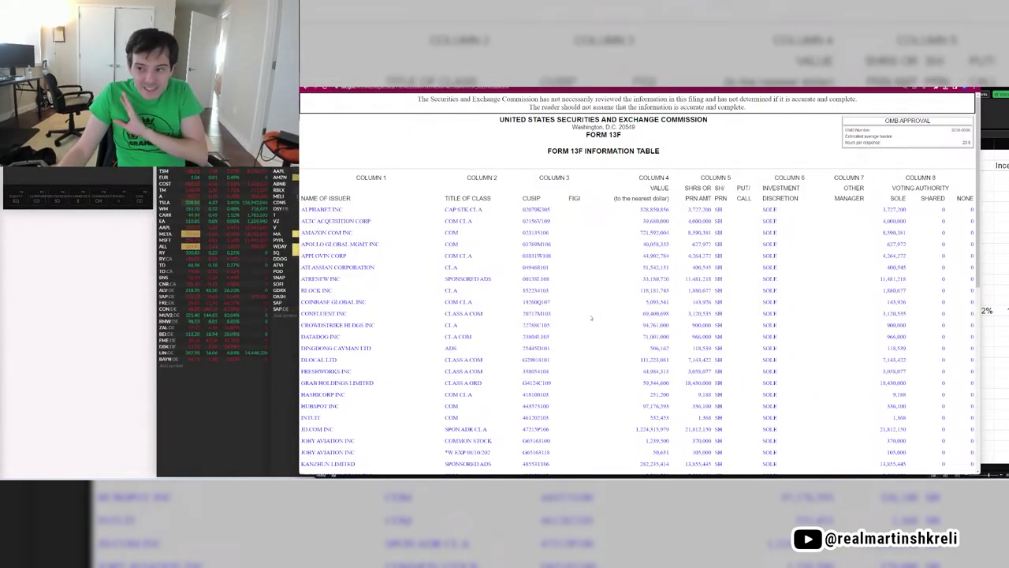
Search Google in a new tab for "huntington's disease foundation donor" and scan the results.
{"action": "key", "text": "alt+Tab"}
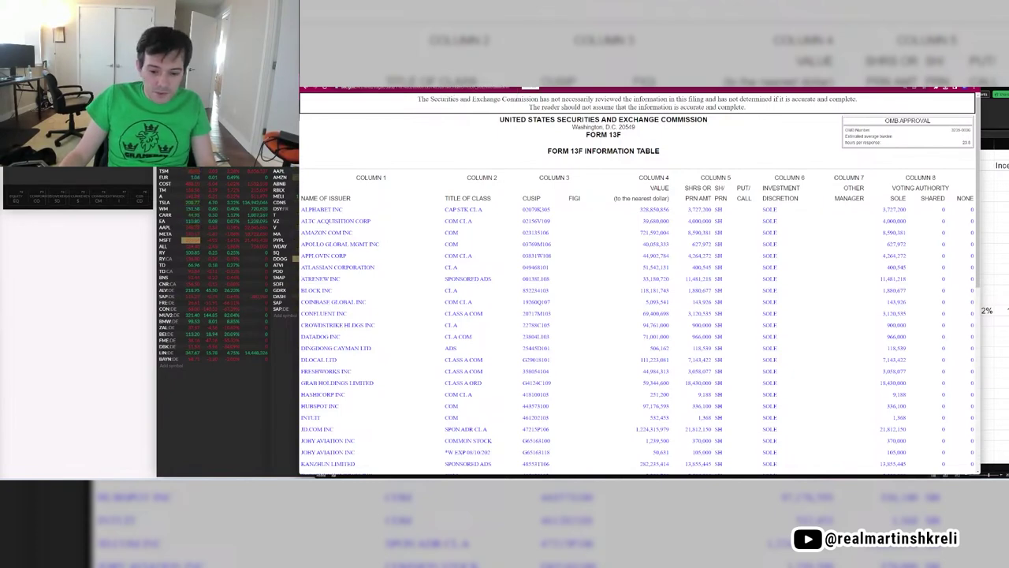
{"action": "left_click", "coordinate": [518, 81]}
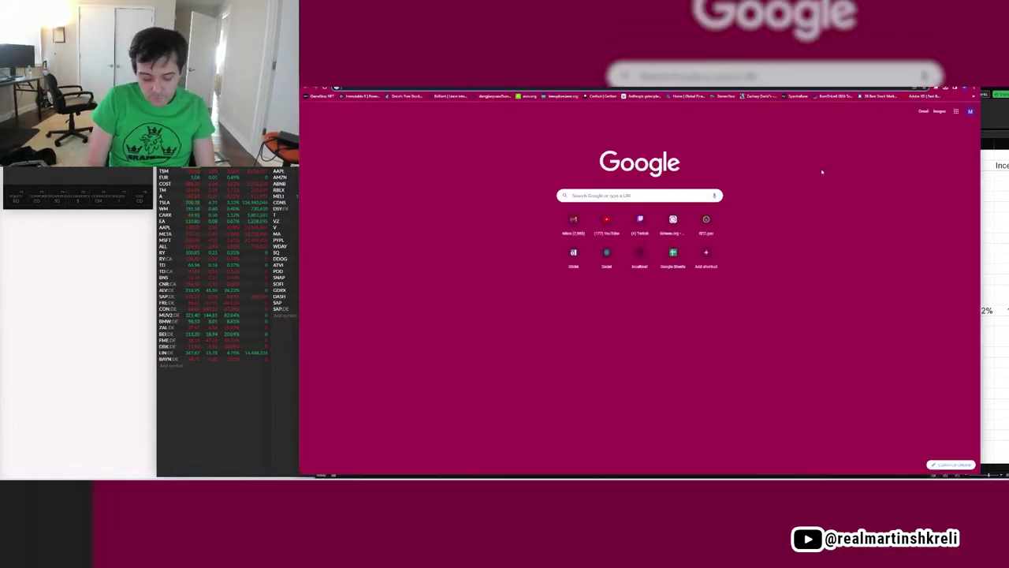
{"action": "type", "text": "huntington"}
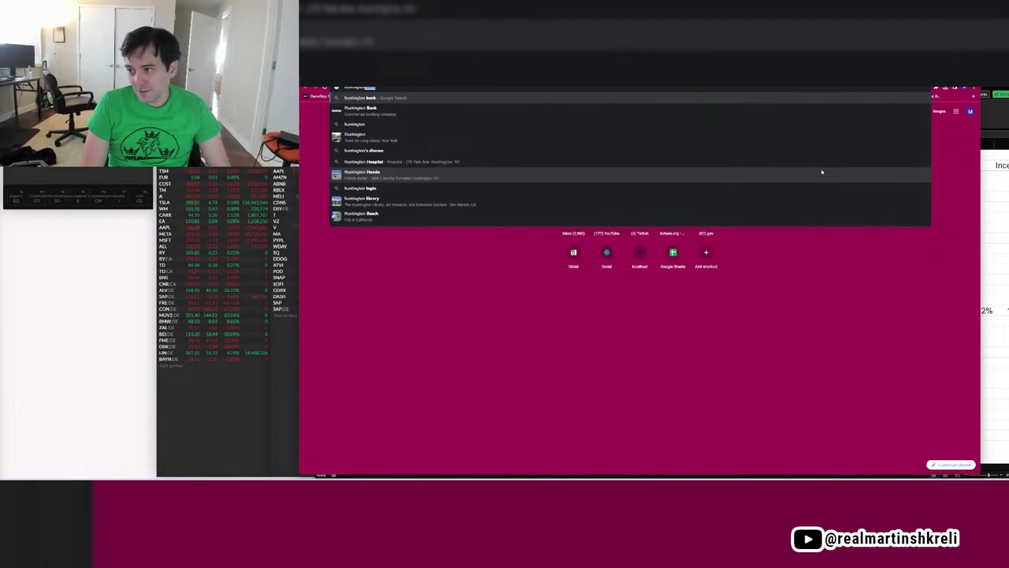
{"action": "type", "text": "'s disease foundation donor"}
{"action": "key", "text": "Return"}
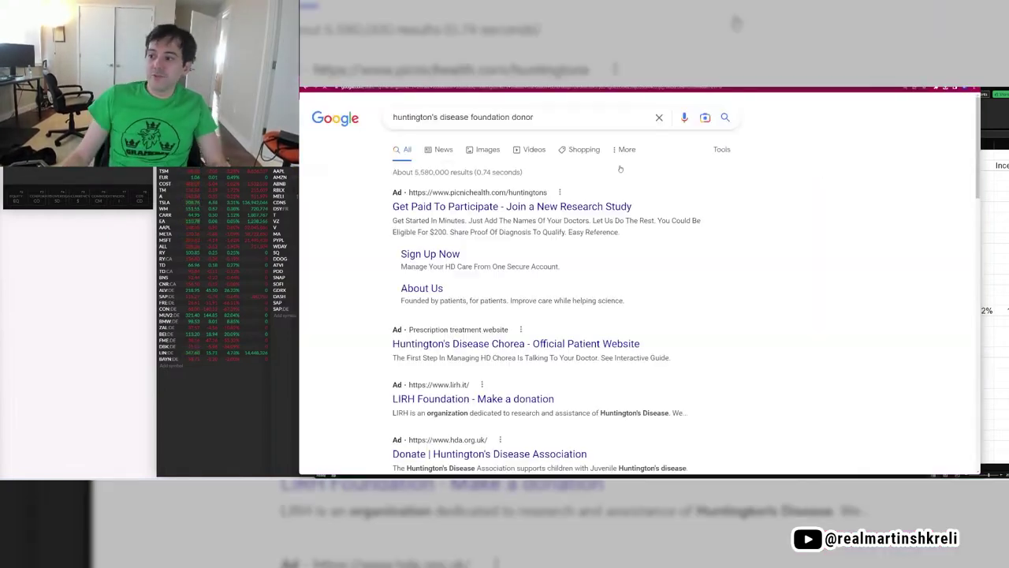
{"action": "scroll", "coordinate": [645, 252], "scroll_direction": "down", "scroll_amount": 3}
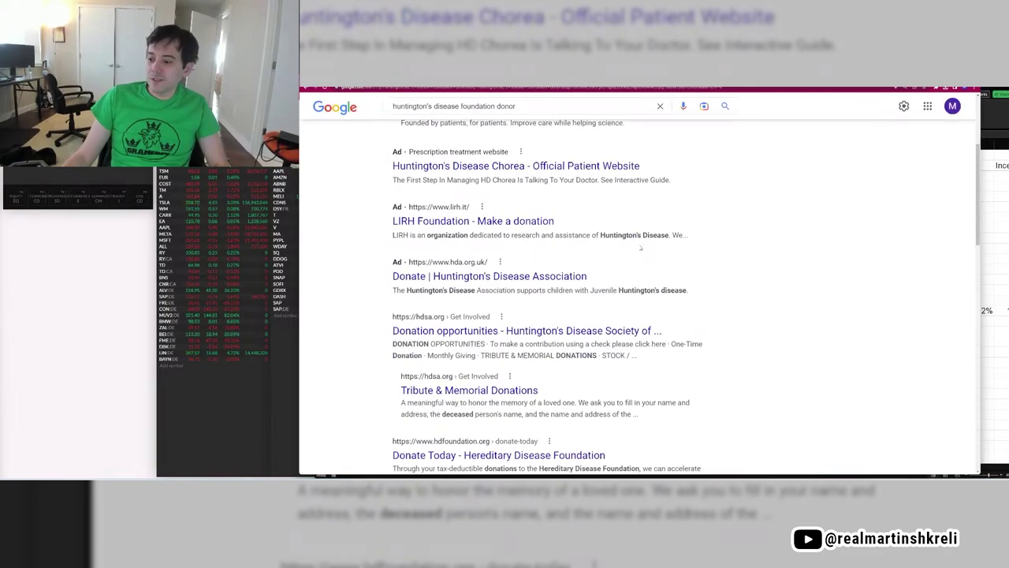
{"action": "scroll", "coordinate": [641, 248], "scroll_direction": "down", "scroll_amount": 4}
Refine the search to "huntington's disease foundation donor hedge" and open Bloomberg's article "The $13 Billion Mystery Angels".
{"action": "left_click", "coordinate": [551, 109]}
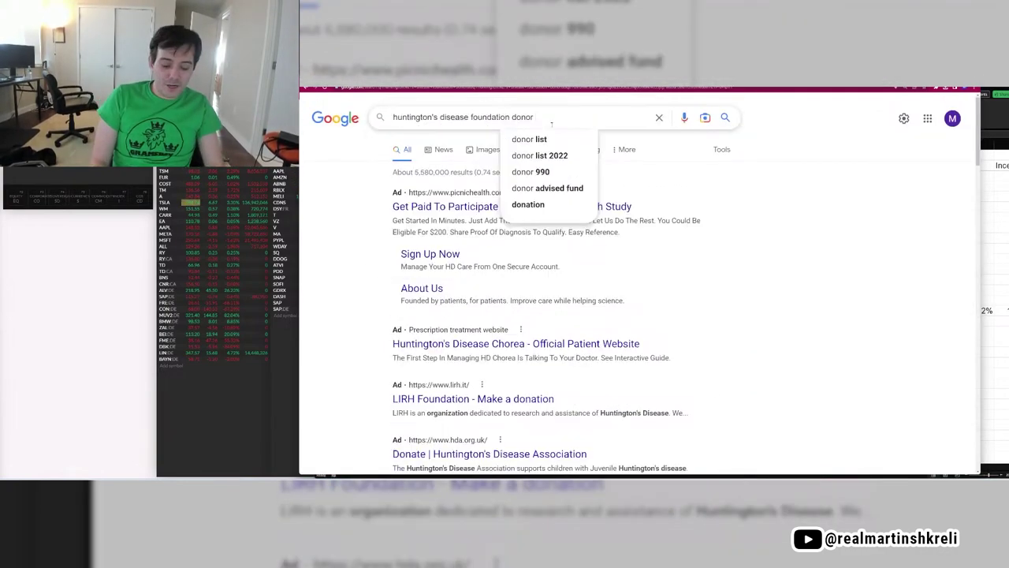
{"action": "type", "text": "hedge"}
{"action": "key", "text": "Return"}
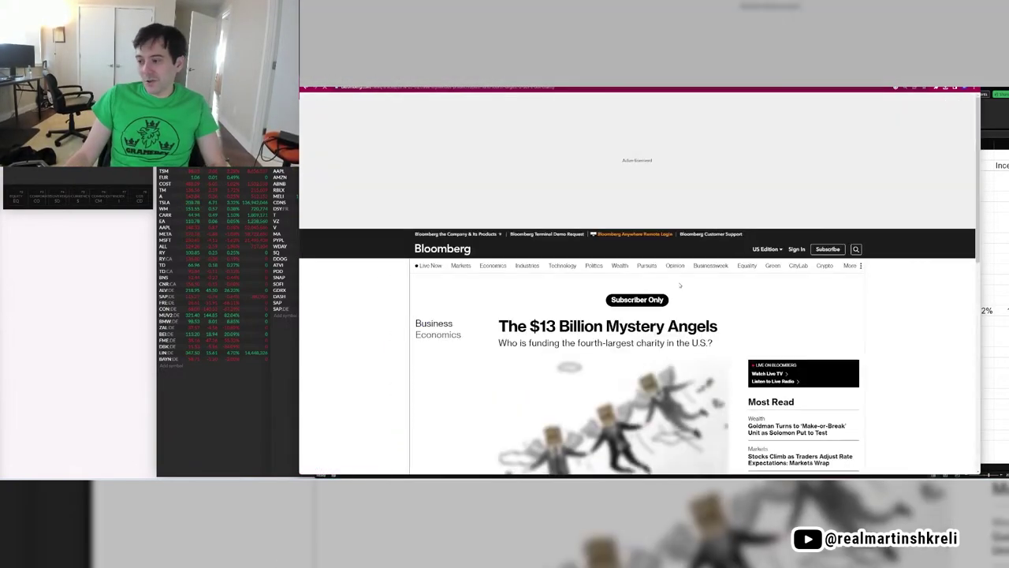
Skim the accessible part of the Bloomberg article and return to the search results.
{"action": "scroll", "coordinate": [681, 285], "scroll_direction": "down", "scroll_amount": 2}
{"action": "scroll", "coordinate": [674, 281], "scroll_direction": "up", "scroll_amount": 2}
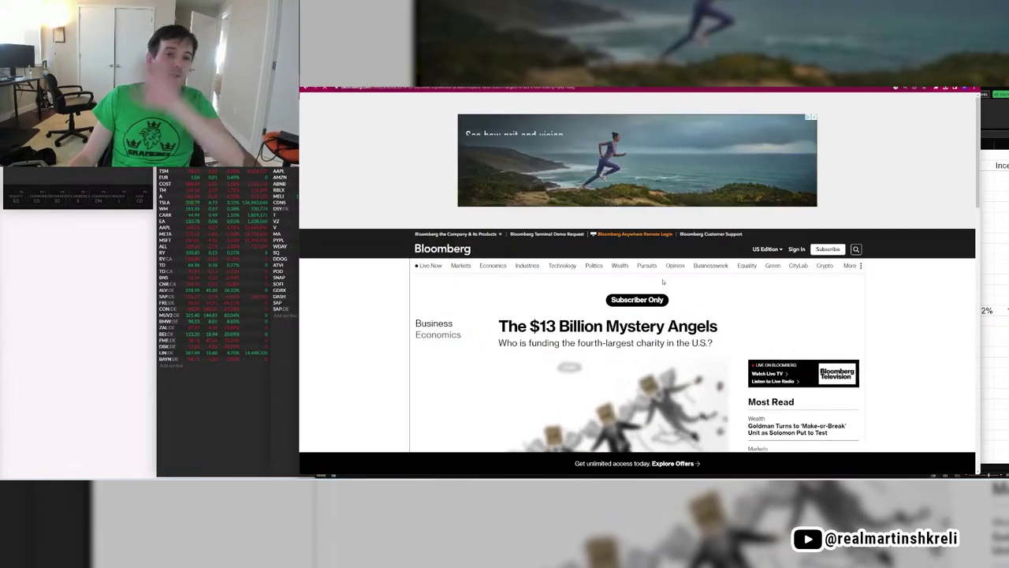
{"action": "mouse_move", "coordinate": [672, 268]}
{"action": "scroll", "coordinate": [682, 288], "scroll_direction": "down", "scroll_amount": 2}
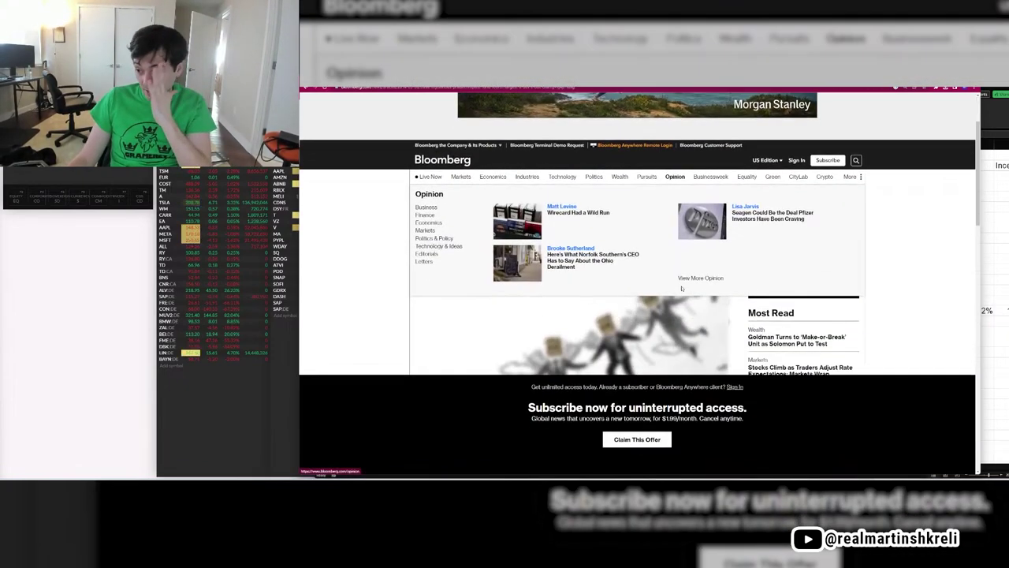
{"action": "scroll", "coordinate": [682, 289], "scroll_direction": "down", "scroll_amount": 4}
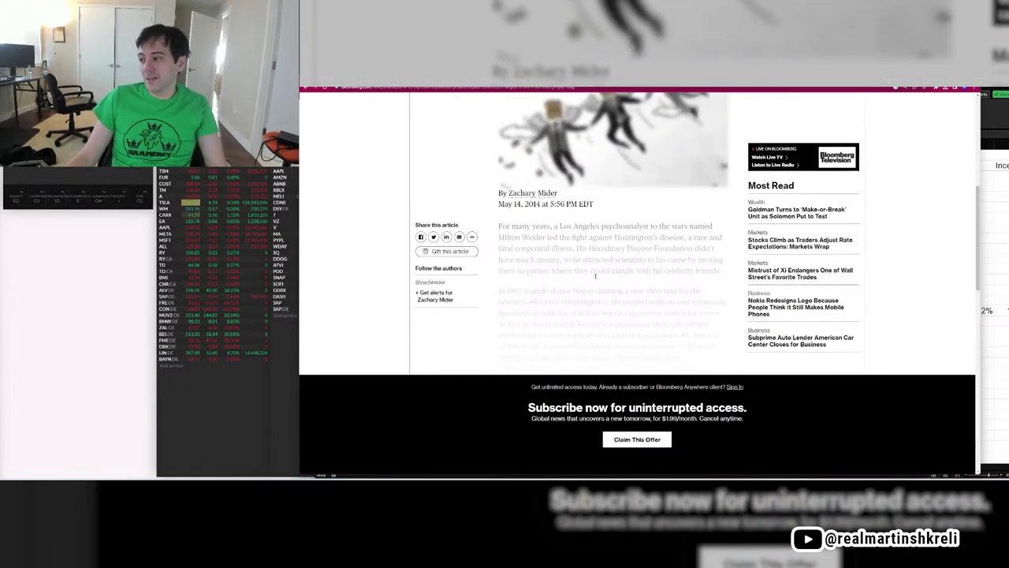
{"action": "scroll", "coordinate": [616, 287], "scroll_direction": "down", "scroll_amount": 5}
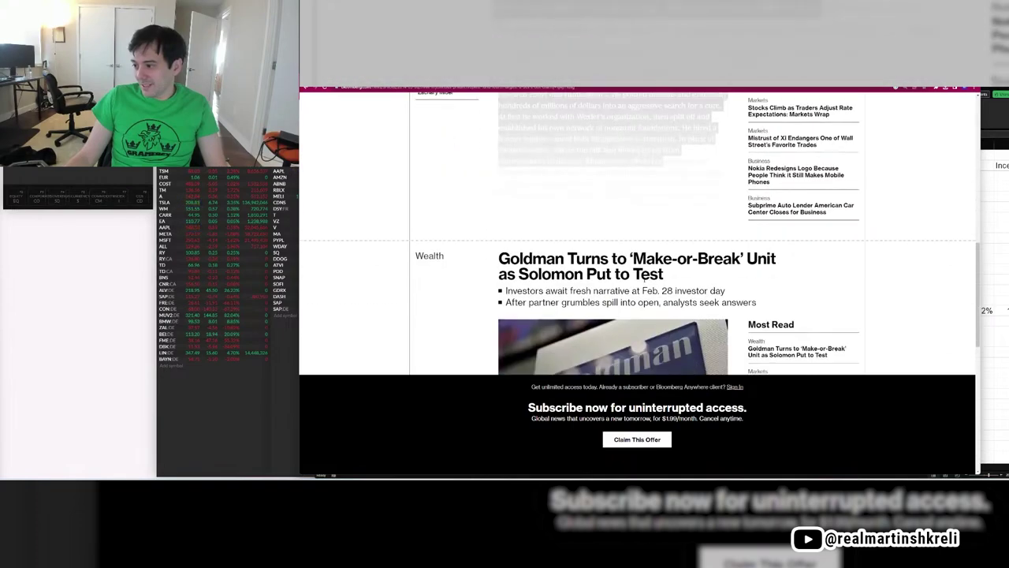
{"action": "scroll", "coordinate": [645, 289], "scroll_direction": "up", "scroll_amount": 10}
{"action": "key", "text": "alt+Left"}
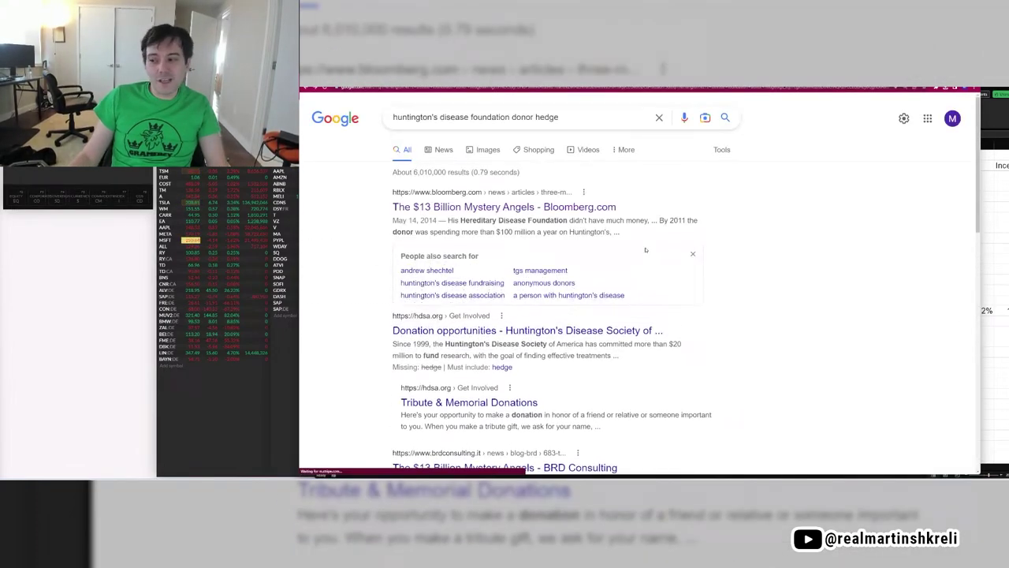
Look through the search results for the hedge fund behind the donations and open the TGS Management Wikipedia article.
{"action": "scroll", "coordinate": [634, 299], "scroll_direction": "down", "scroll_amount": 1}
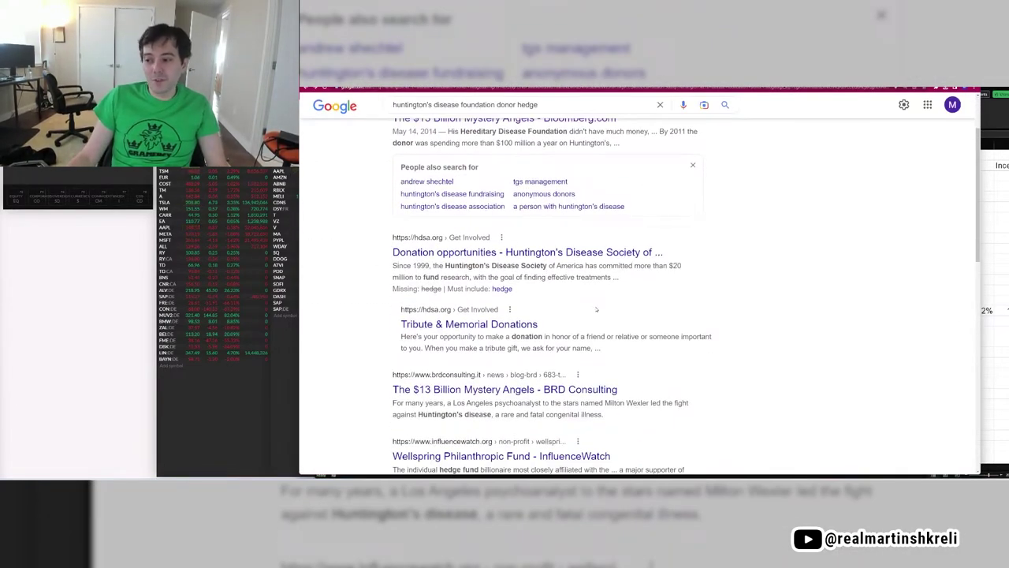
{"action": "scroll", "coordinate": [595, 312], "scroll_direction": "down", "scroll_amount": 2}
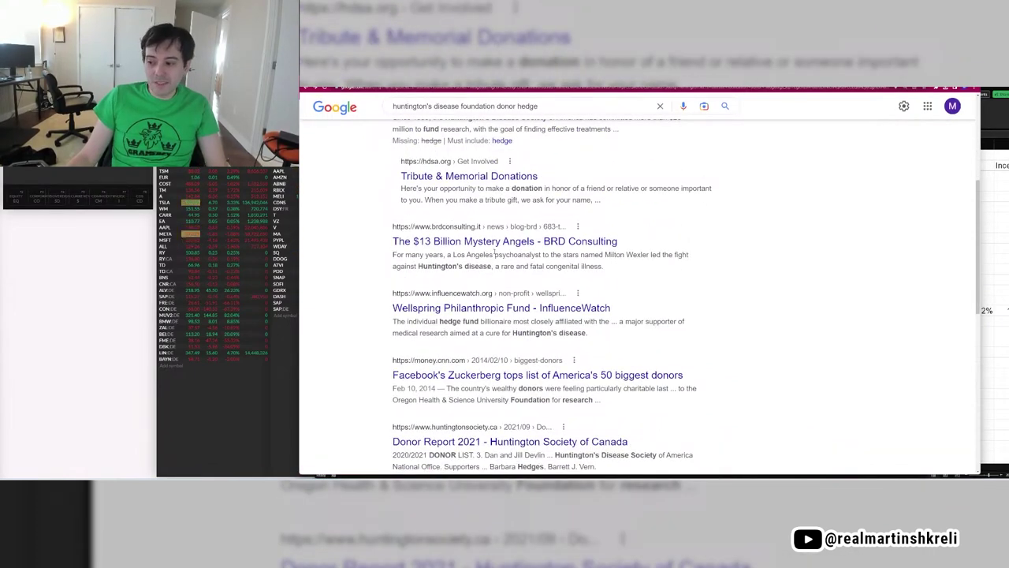
{"action": "scroll", "coordinate": [494, 254], "scroll_direction": "down", "scroll_amount": 2}
{"action": "scroll", "coordinate": [795, 345], "scroll_direction": "down", "scroll_amount": 2}
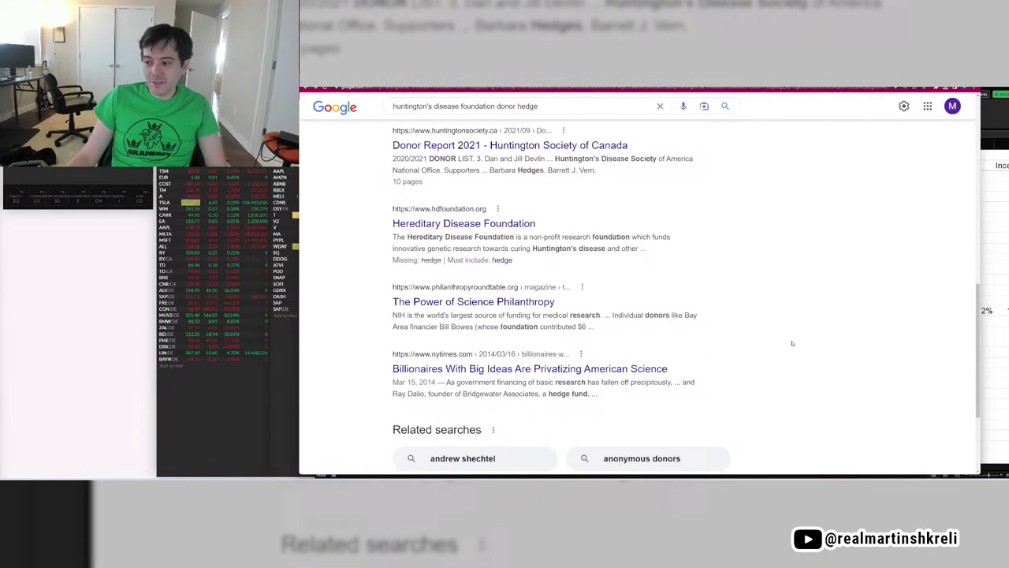
{"action": "scroll", "coordinate": [796, 362], "scroll_direction": "down", "scroll_amount": 2}
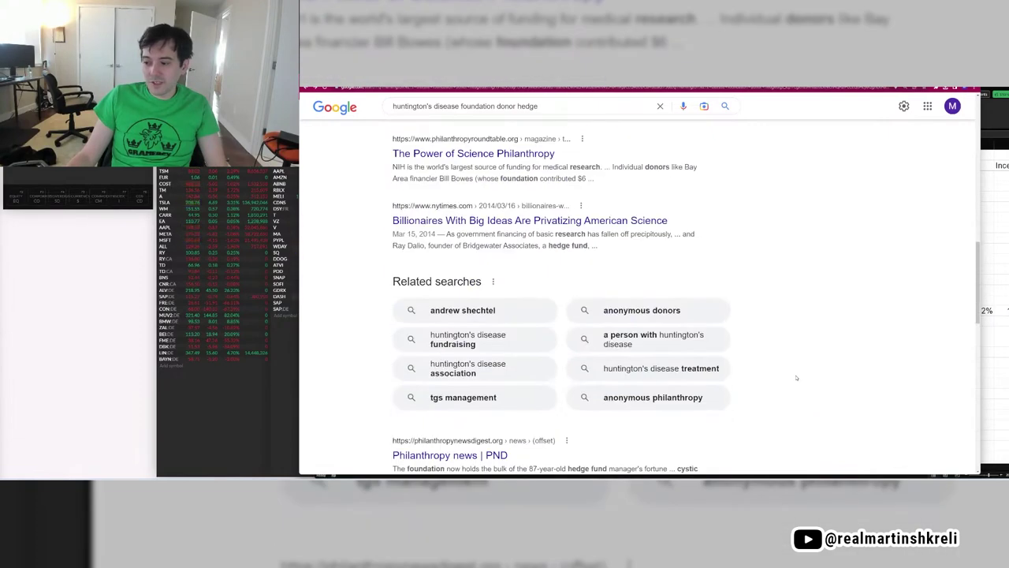
{"action": "scroll", "coordinate": [797, 378], "scroll_direction": "down", "scroll_amount": 2}
{"action": "scroll", "coordinate": [797, 378], "scroll_direction": "down", "scroll_amount": 2}
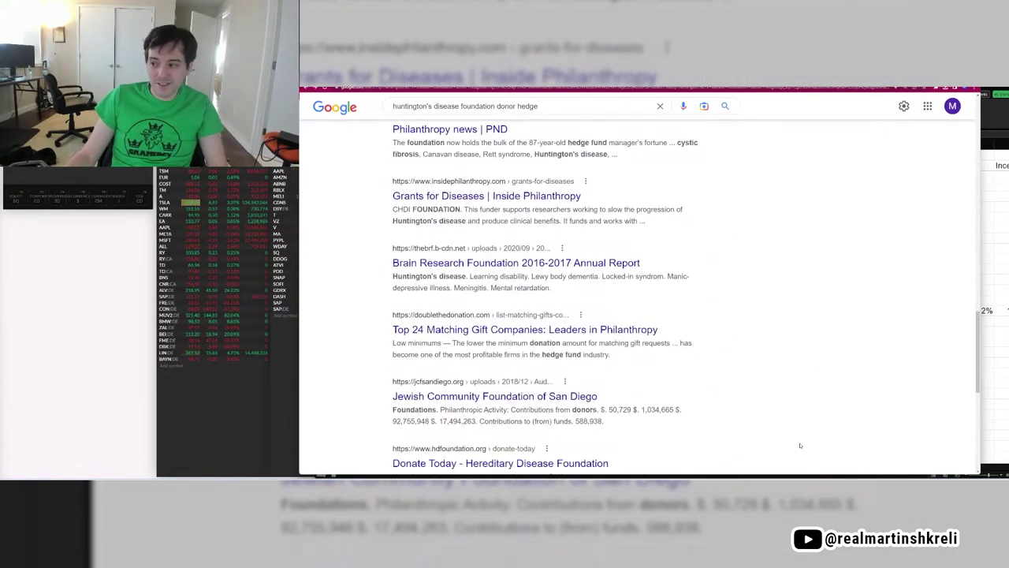
{"action": "scroll", "coordinate": [796, 427], "scroll_direction": "down", "scroll_amount": 2}
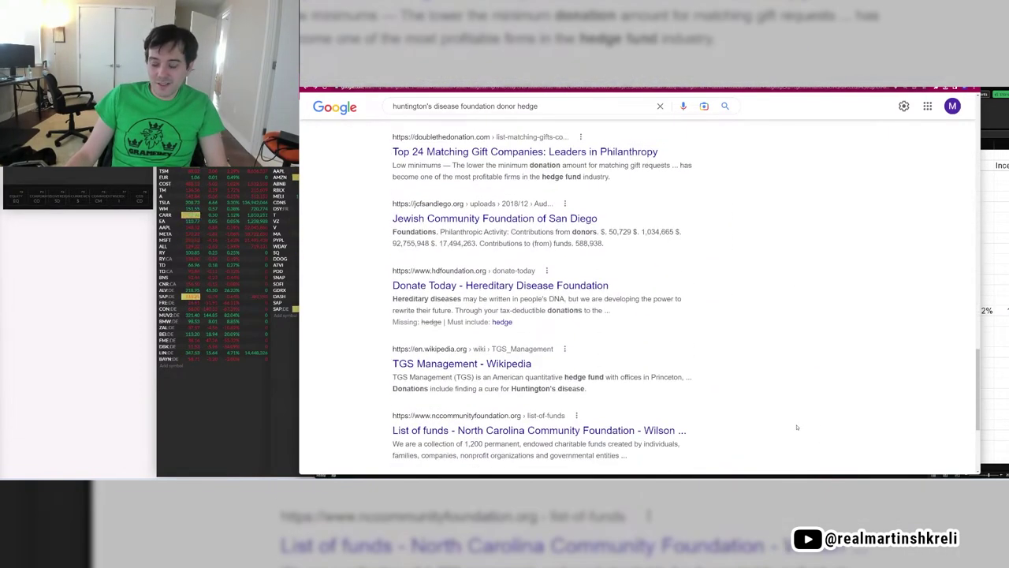
{"action": "left_click", "coordinate": [462, 363]}
Read the TGS Management article's Background and Charity sections, including its founders and the origin of its name.
{"action": "scroll", "coordinate": [677, 302], "scroll_direction": "up", "scroll_amount": 3}
{"action": "scroll", "coordinate": [678, 302], "scroll_direction": "up", "scroll_amount": 1}
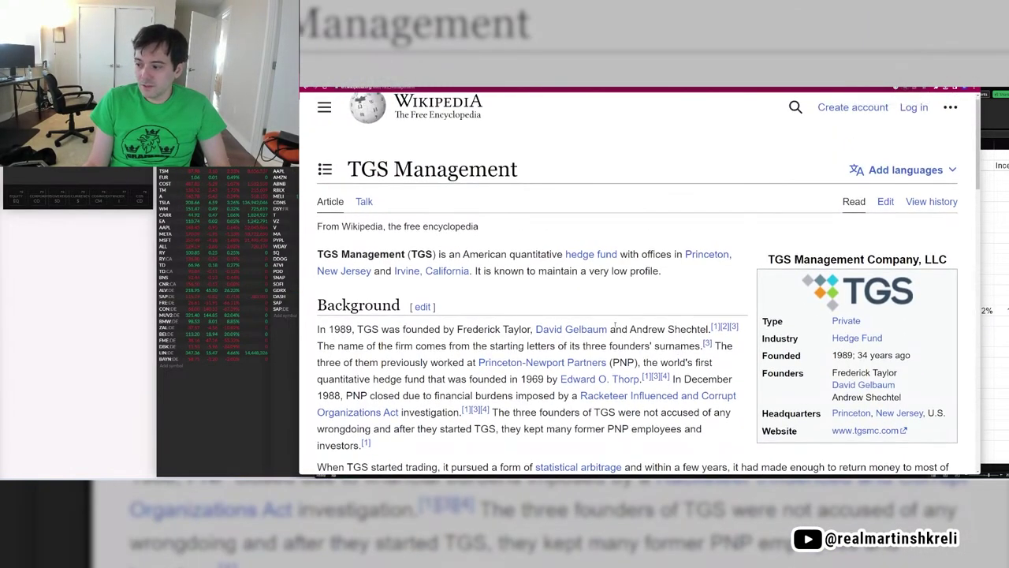
{"action": "left_click_drag", "start_coordinate": [508, 329], "coordinate": [631, 330]}
{"action": "left_click_drag", "start_coordinate": [710, 329], "coordinate": [503, 329]}
{"action": "left_click", "coordinate": [474, 337]}
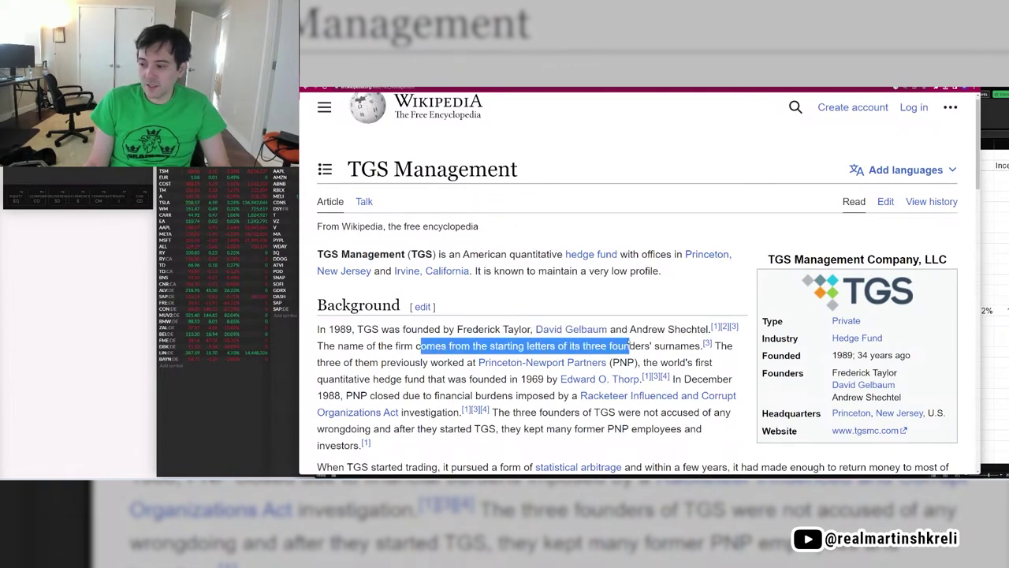
{"action": "left_click_drag", "start_coordinate": [630, 347], "coordinate": [631, 308]}
{"action": "left_click", "coordinate": [586, 295]}
{"action": "scroll", "coordinate": [588, 293], "scroll_direction": "down", "scroll_amount": 4}
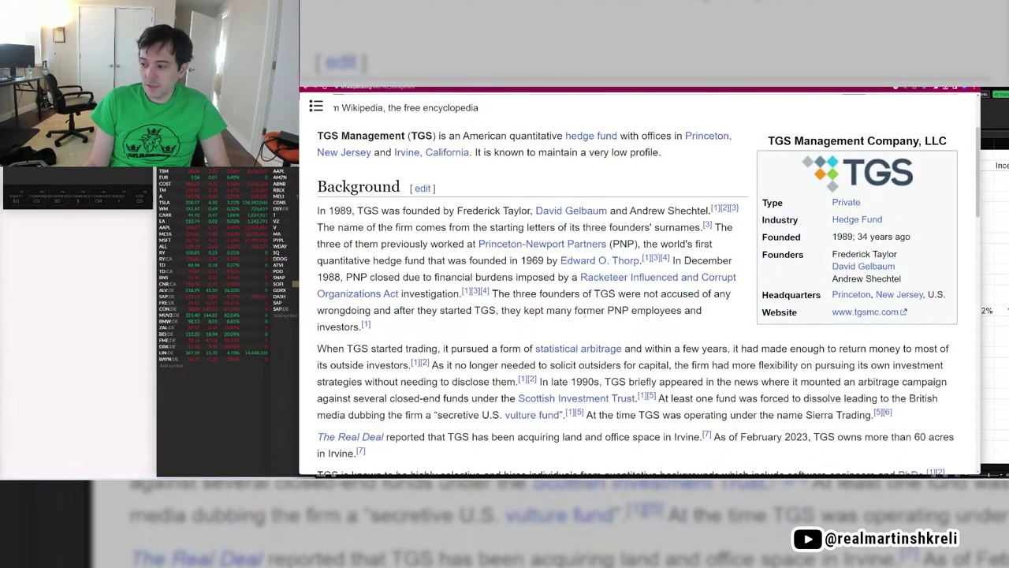
{"action": "scroll", "coordinate": [573, 337], "scroll_direction": "up", "scroll_amount": 3}
{"action": "scroll", "coordinate": [571, 338], "scroll_direction": "down", "scroll_amount": 3}
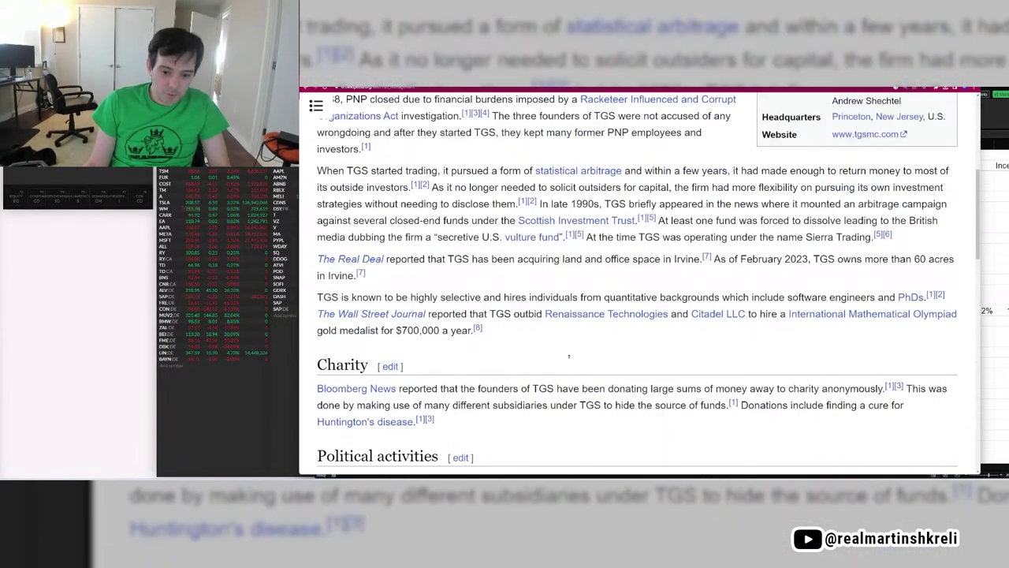
{"action": "scroll", "coordinate": [527, 280], "scroll_direction": "up", "scroll_amount": 4}
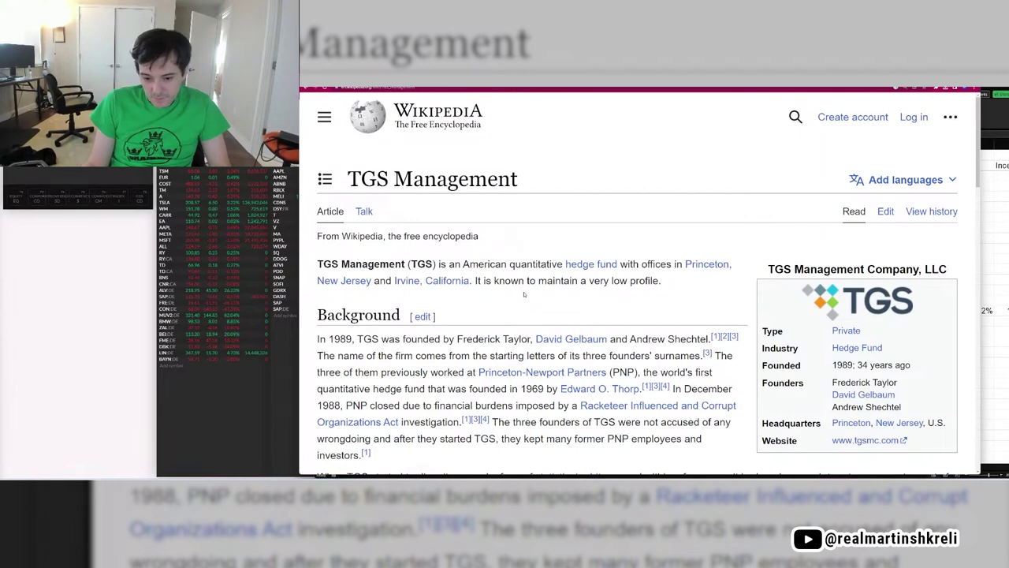
Enlarge the Wikipedia page and reread the TGS Management title and introductory paragraph.
{"action": "key", "text": "ctrl+minus"}
{"action": "key", "text": "ctrl+plus"}
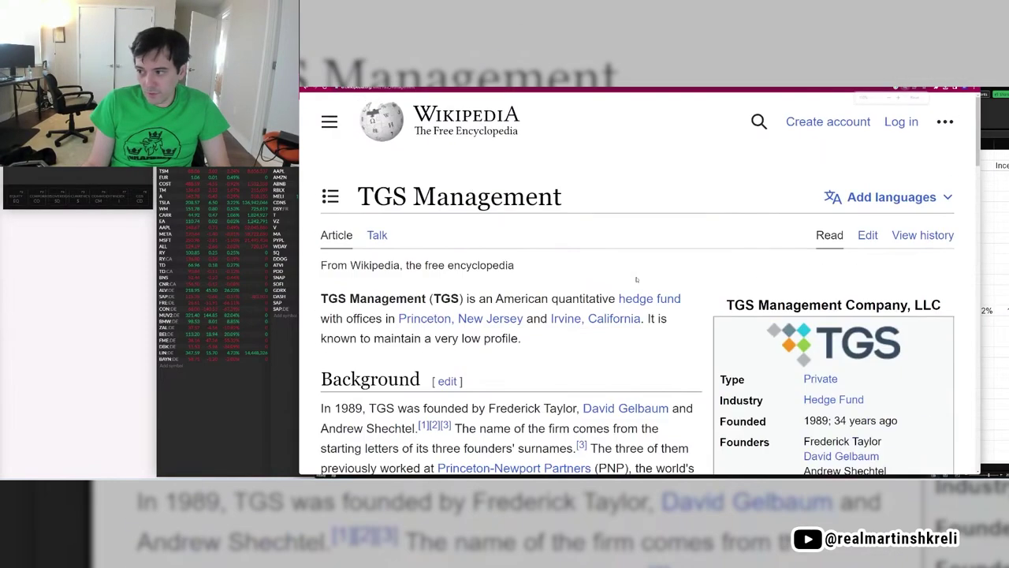
{"action": "left_click_drag", "start_coordinate": [359, 197], "coordinate": [553, 197]}
{"action": "left_click_drag", "start_coordinate": [321, 298], "coordinate": [560, 342]}
{"action": "left_click", "coordinate": [560, 341]}
{"action": "scroll", "coordinate": [602, 387], "scroll_direction": "down", "scroll_amount": 1}
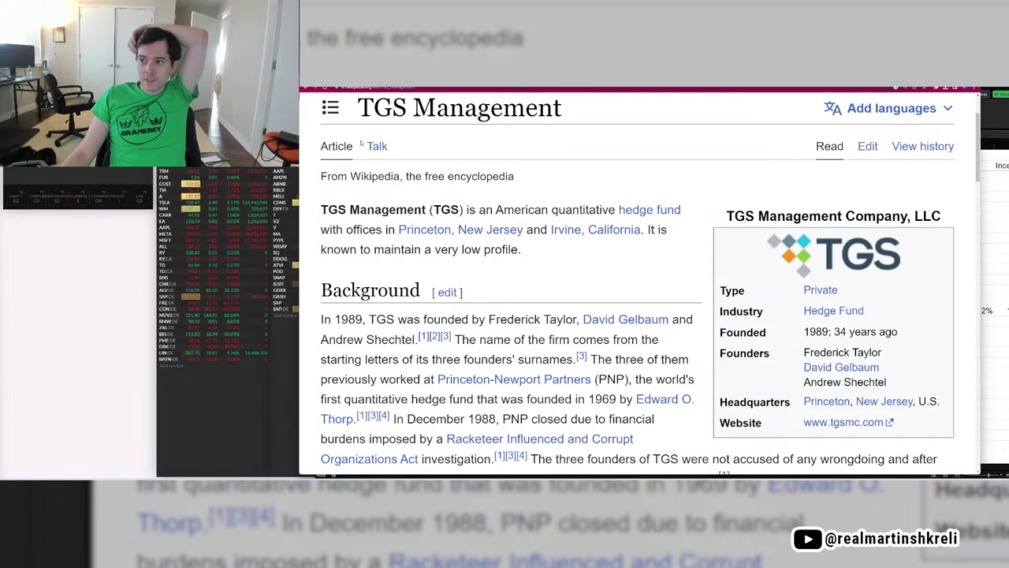
{"action": "left_click_drag", "start_coordinate": [359, 108], "coordinate": [562, 110]}
{"action": "left_click", "coordinate": [595, 196]}
{"action": "scroll", "coordinate": [595, 219], "scroll_direction": "up", "scroll_amount": 1}
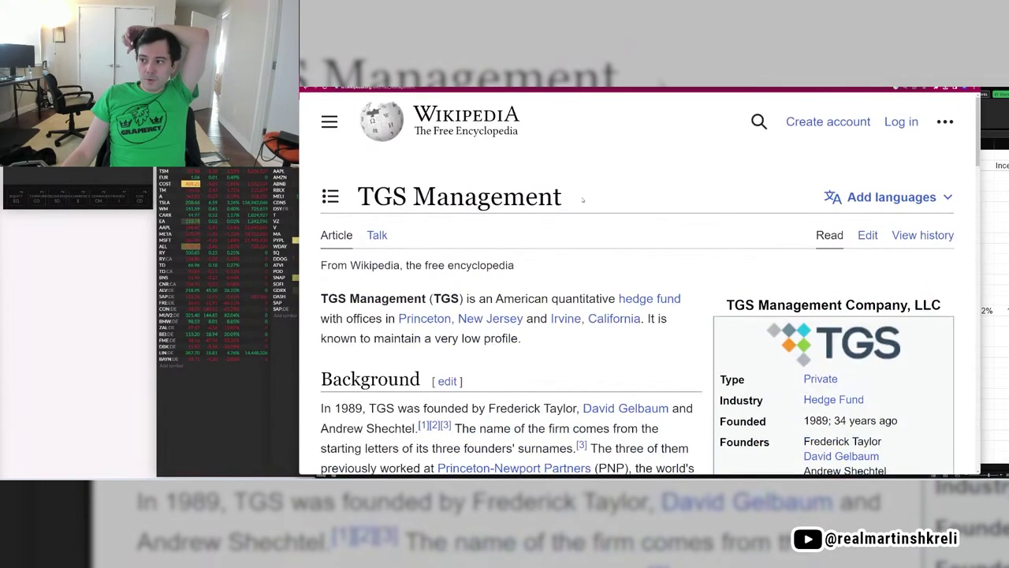
{"action": "left_click_drag", "start_coordinate": [563, 198], "coordinate": [347, 196]}
{"action": "left_click", "coordinate": [331, 197]}
{"action": "left_click", "coordinate": [676, 209]}
{"action": "left_click_drag", "start_coordinate": [676, 209], "coordinate": [328, 185]}
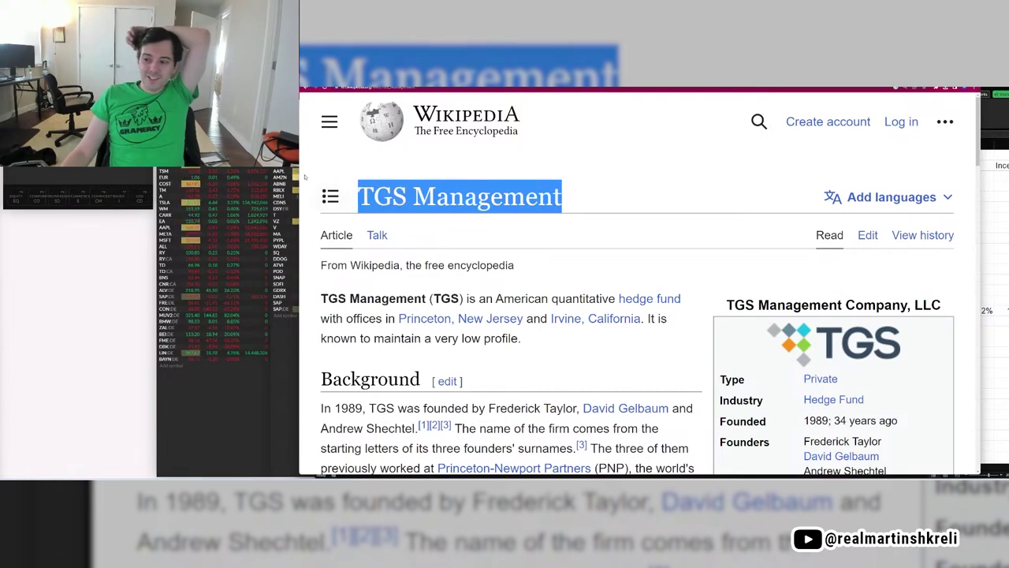
{"action": "left_click", "coordinate": [613, 199]}
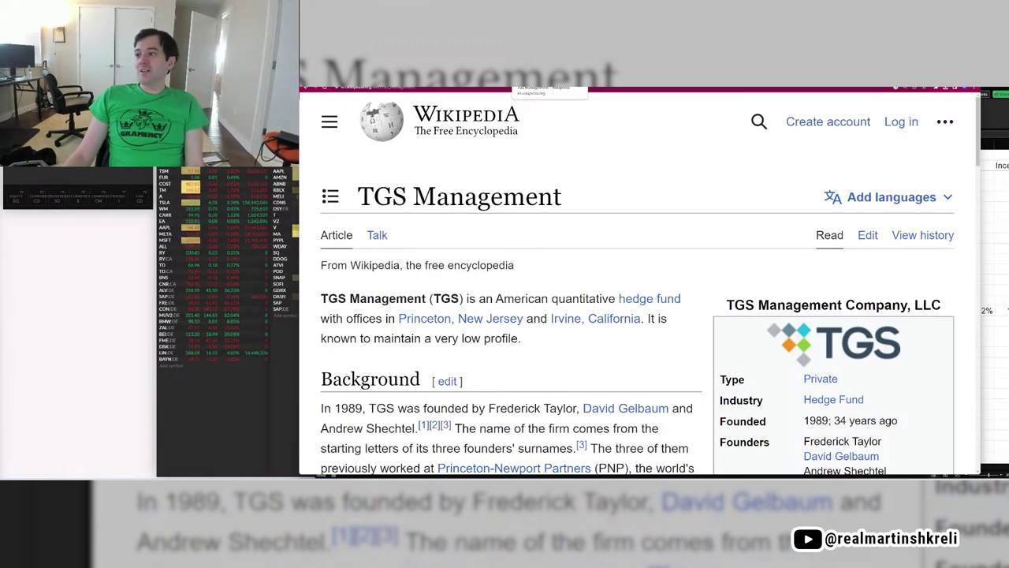
Close the TGS Management article and review Tiger Global's 13F information table again.
{"action": "left_click", "coordinate": [552, 80]}
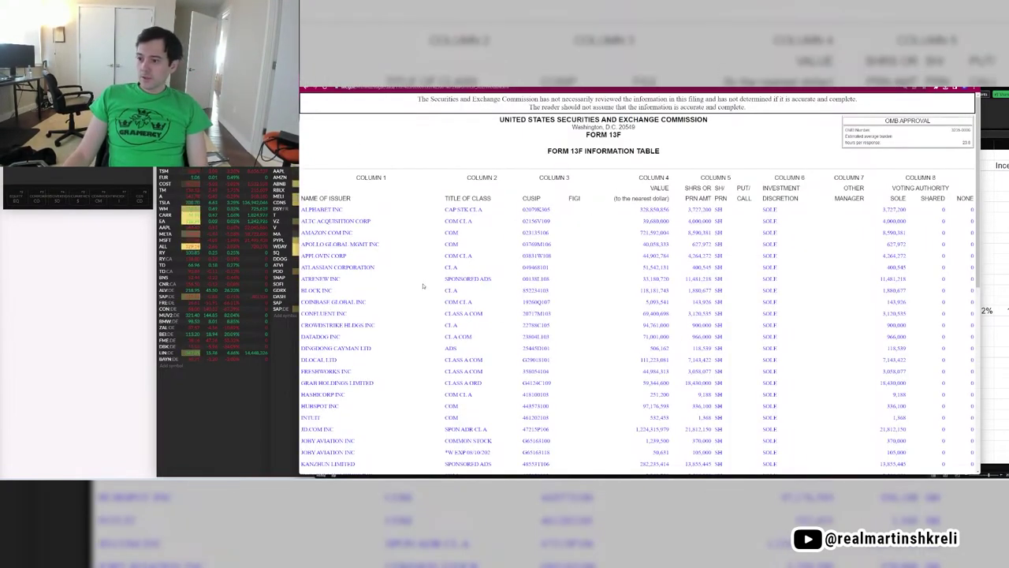
{"action": "left_click_drag", "start_coordinate": [333, 192], "coordinate": [626, 405]}
{"action": "left_click", "coordinate": [646, 406]}
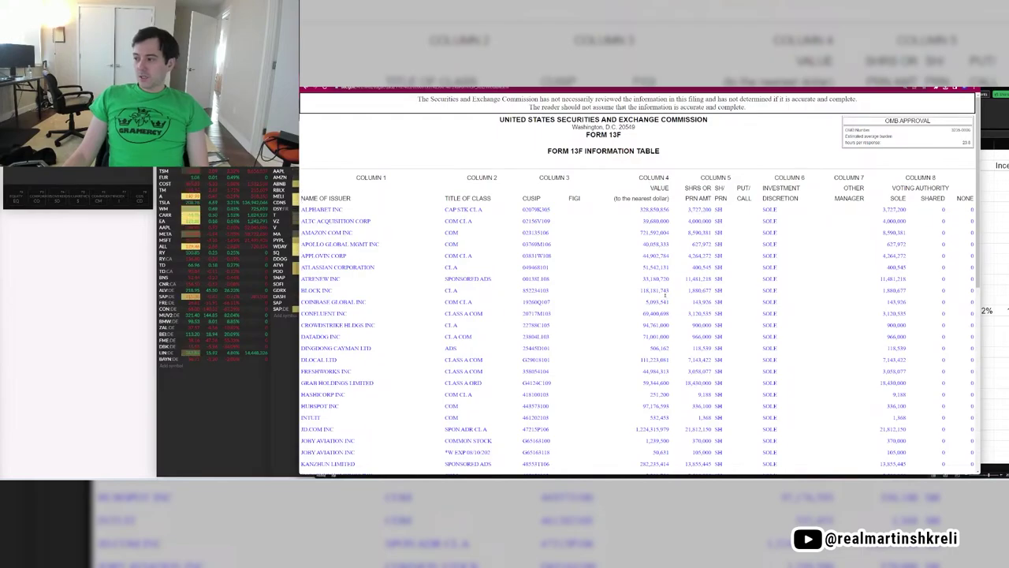
Look through the issuers, values and share counts in Tiger Global's 13F information table from start to finish.
{"action": "scroll", "coordinate": [707, 430], "scroll_direction": "down", "scroll_amount": 2}
{"action": "scroll", "coordinate": [639, 315], "scroll_direction": "down", "scroll_amount": 5}
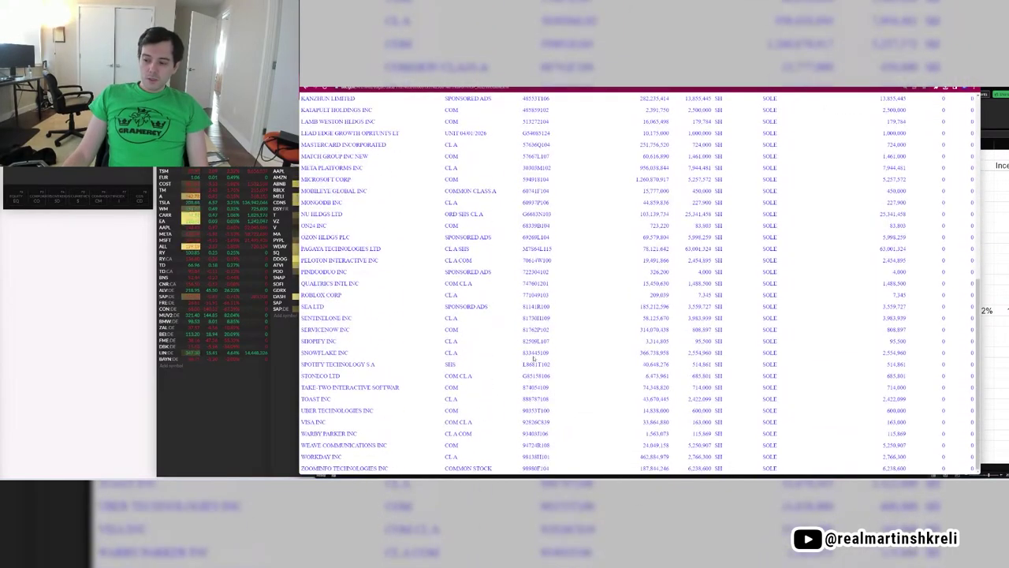
{"action": "left_click_drag", "start_coordinate": [671, 390], "coordinate": [581, 302]}
{"action": "left_click", "coordinate": [581, 303]}
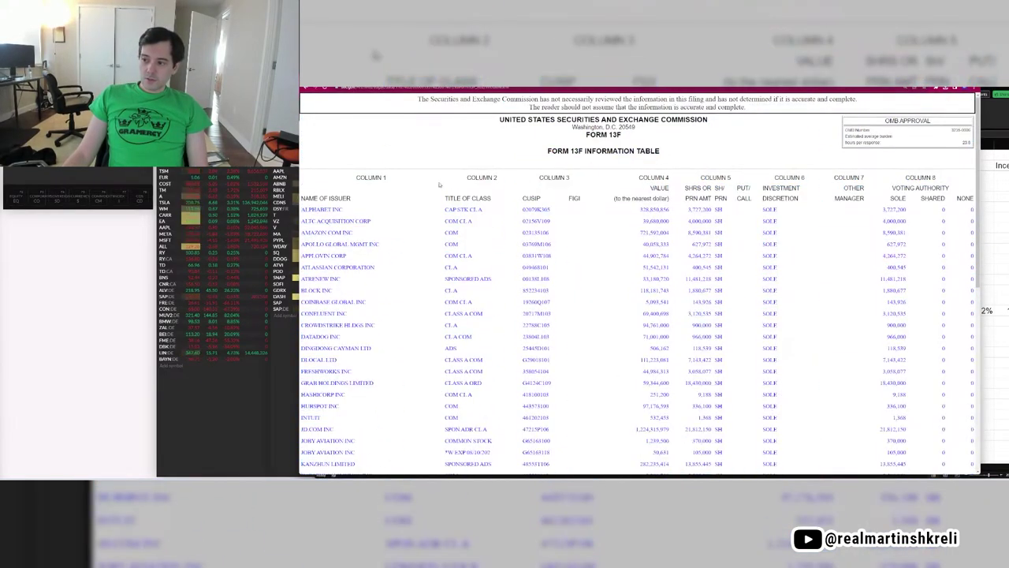
{"action": "scroll", "coordinate": [473, 225], "scroll_direction": "down", "scroll_amount": 2}
{"action": "scroll", "coordinate": [472, 221], "scroll_direction": "up", "scroll_amount": 2}
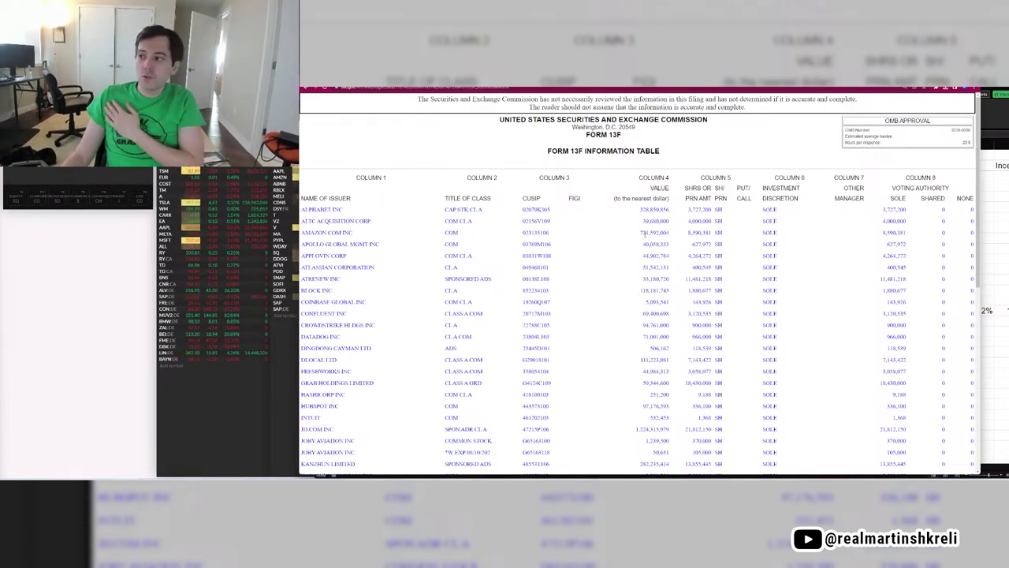
{"action": "scroll", "coordinate": [584, 425], "scroll_direction": "down", "scroll_amount": 5}
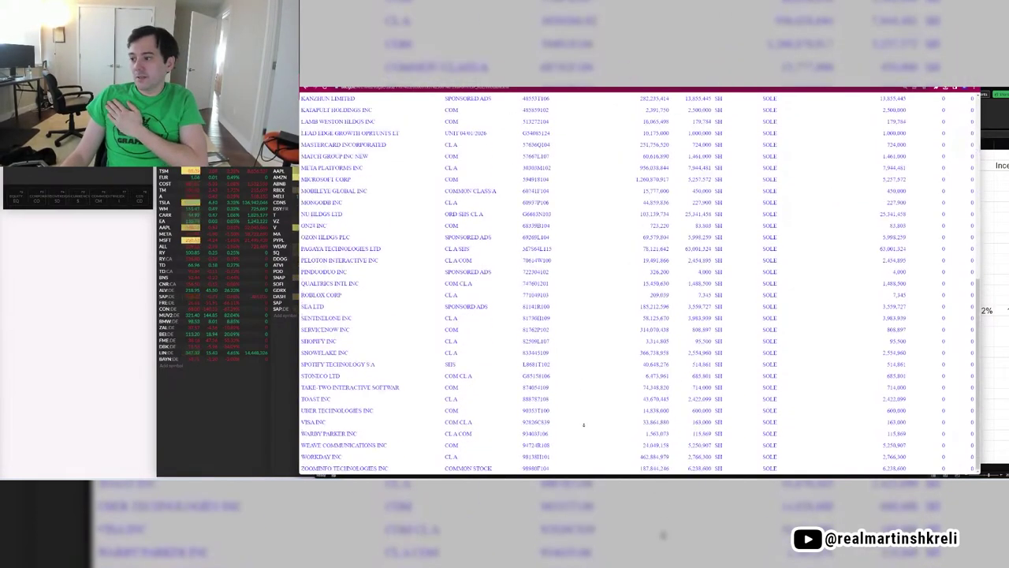
{"action": "scroll", "coordinate": [584, 425], "scroll_direction": "up", "scroll_amount": 6}
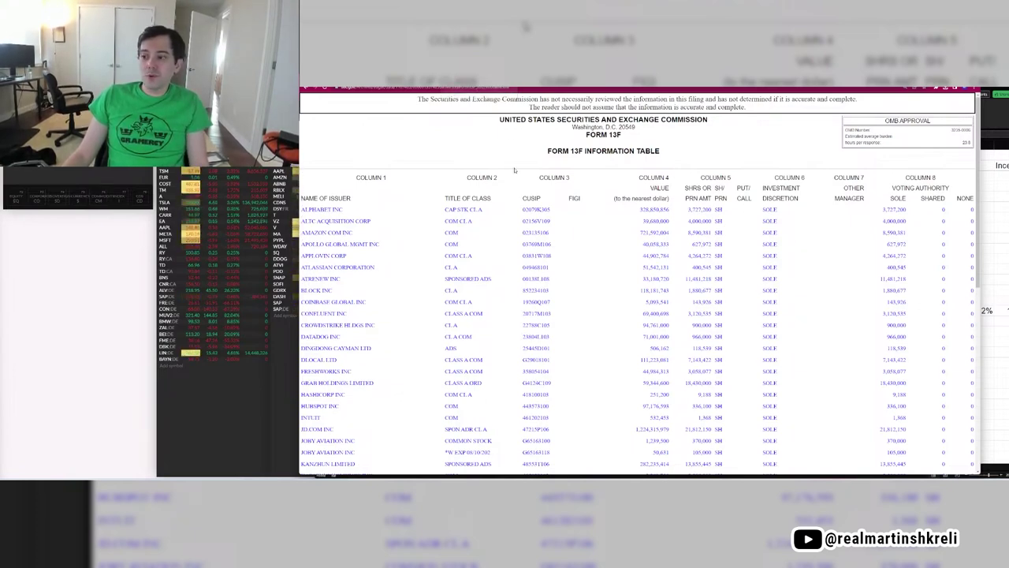
Open Paint and undo the stray pencil strokes inside the large freehand frame.
{"action": "key", "text": "super"}
{"action": "type", "text": "paint"}
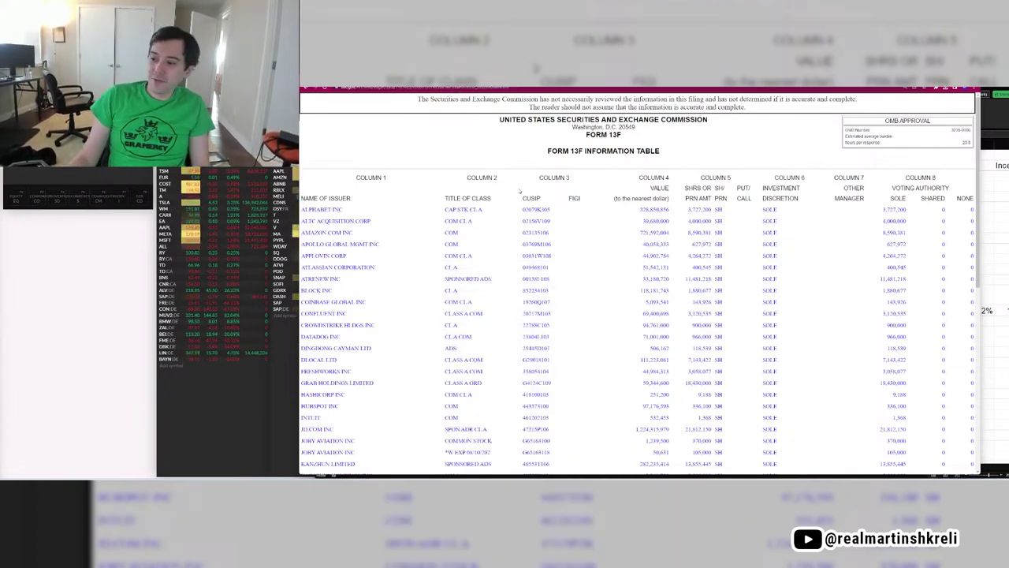
{"action": "key", "text": "Return"}
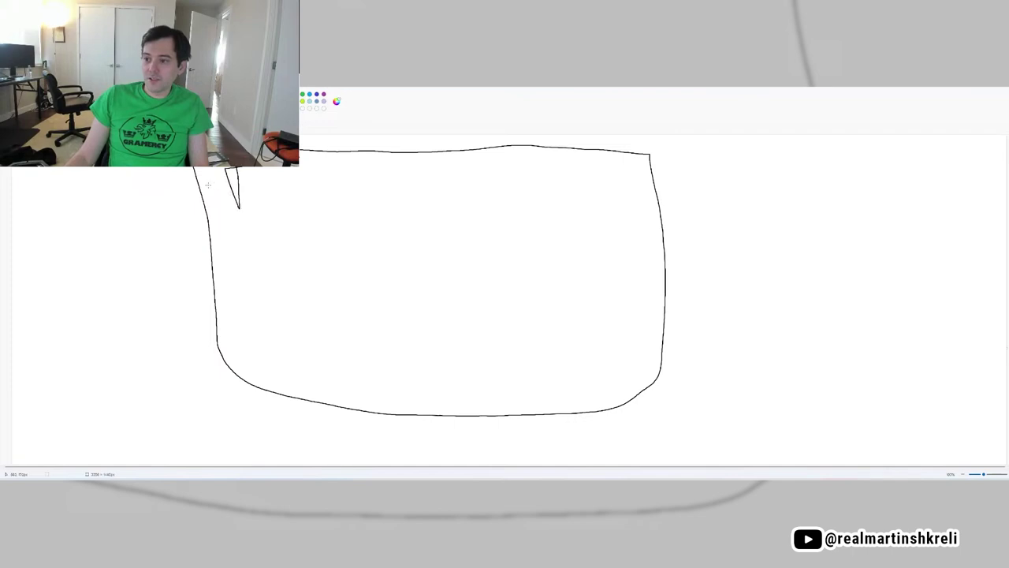
{"action": "mouse_move", "coordinate": [266, 169]}
{"action": "left_mouse_down"}
{"action": "mouse_move", "coordinate": [293, 171]}
{"action": "mouse_move", "coordinate": [317, 153]}
{"action": "mouse_move", "coordinate": [357, 183]}
{"action": "left_mouse_up"}
{"action": "key", "text": "ctrl+z"}
{"action": "key", "text": "ctrl+z"}
{"action": "key", "text": "ctrl+z"}
{"action": "key", "text": "ctrl+z"}
{"action": "key", "text": "ctrl+z"}
{"action": "key", "text": "ctrl+z"}
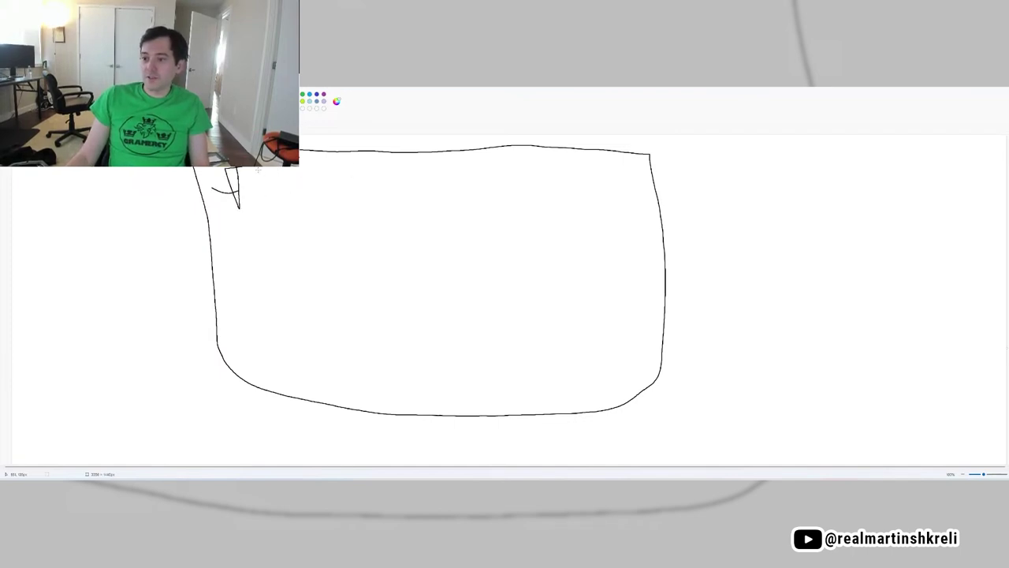
{"action": "key", "text": "ctrl+y"}
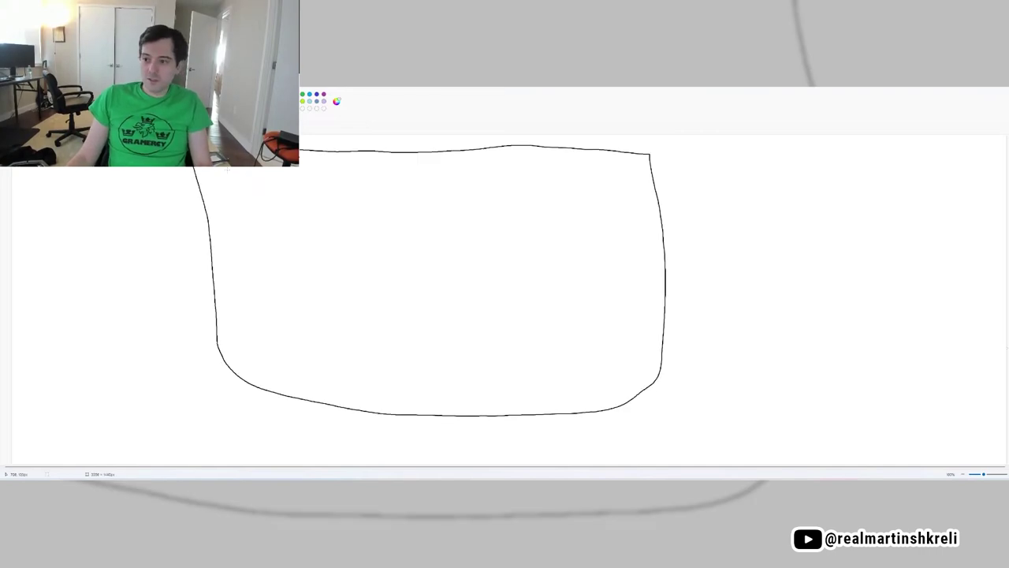
Handwrite the title SIMP ASSET MGMT along the upper part of the large freehand frame.
{"action": "left_click_drag", "start_coordinate": [227, 171], "coordinate": [237, 214]}
{"action": "left_click_drag", "start_coordinate": [263, 172], "coordinate": [266, 211]}
{"action": "mouse_move", "coordinate": [280, 211]}
{"action": "left_mouse_down"}
{"action": "mouse_move", "coordinate": [286, 167]}
{"action": "mouse_move", "coordinate": [336, 213]}
{"action": "left_mouse_up"}
{"action": "mouse_move", "coordinate": [352, 180]}
{"action": "left_mouse_down"}
{"action": "mouse_move", "coordinate": [355, 211]}
{"action": "mouse_move", "coordinate": [350, 197]}
{"action": "left_mouse_up"}
{"action": "left_click_drag", "start_coordinate": [407, 210], "coordinate": [429, 210]}
{"action": "left_click_drag", "start_coordinate": [407, 199], "coordinate": [428, 199]}
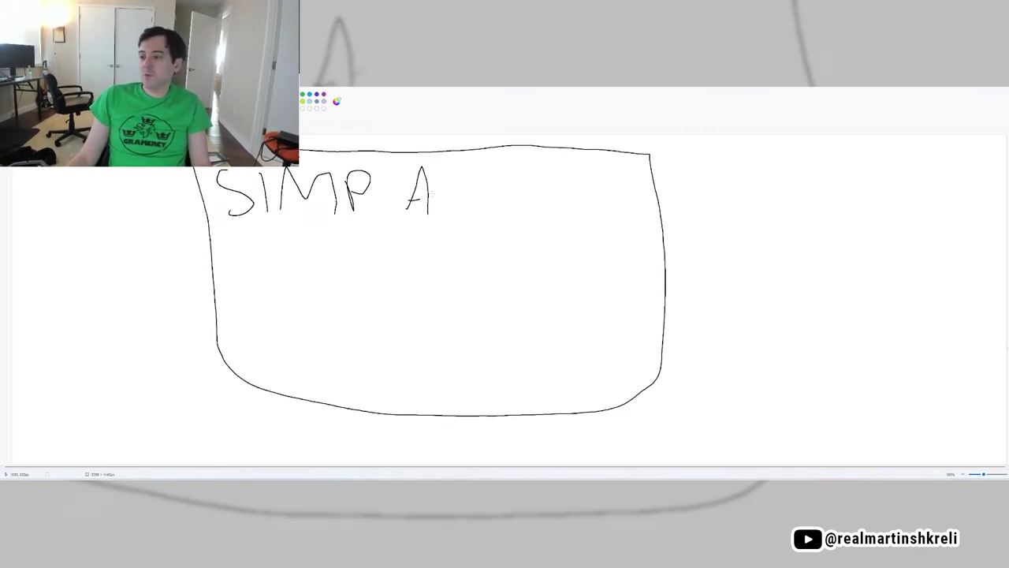
{"action": "mouse_move", "coordinate": [456, 167]}
{"action": "left_mouse_down"}
{"action": "mouse_move", "coordinate": [439, 208]}
{"action": "mouse_move", "coordinate": [467, 193]}
{"action": "mouse_move", "coordinate": [459, 210]}
{"action": "left_mouse_up"}
{"action": "mouse_move", "coordinate": [479, 167]}
{"action": "left_mouse_down"}
{"action": "mouse_move", "coordinate": [493, 209]}
{"action": "mouse_move", "coordinate": [492, 188]}
{"action": "left_mouse_up"}
{"action": "mouse_move", "coordinate": [478, 168]}
{"action": "left_mouse_down"}
{"action": "mouse_move", "coordinate": [496, 166]}
{"action": "mouse_move", "coordinate": [513, 210]}
{"action": "left_mouse_up"}
{"action": "mouse_move", "coordinate": [490, 165]}
{"action": "left_mouse_down"}
{"action": "mouse_move", "coordinate": [547, 163]}
{"action": "mouse_move", "coordinate": [555, 206]}
{"action": "left_mouse_up"}
{"action": "left_click_drag", "start_coordinate": [569, 168], "coordinate": [596, 211]}
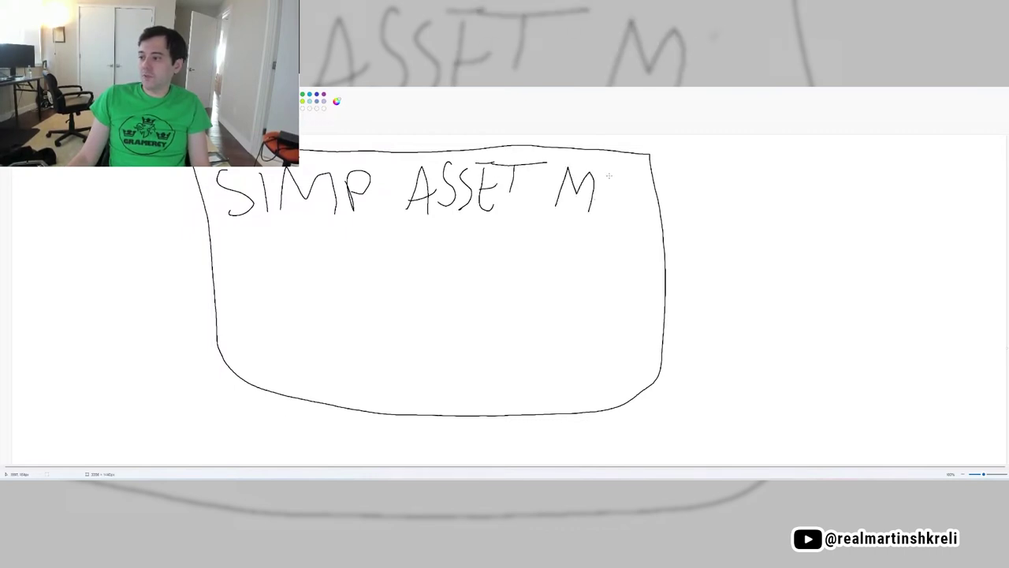
{"action": "mouse_move", "coordinate": [612, 171]}
{"action": "left_mouse_down"}
{"action": "mouse_move", "coordinate": [619, 191]}
{"action": "mouse_move", "coordinate": [629, 183]}
{"action": "mouse_move", "coordinate": [639, 199]}
{"action": "left_mouse_up"}
{"action": "mouse_move", "coordinate": [643, 180]}
{"action": "left_mouse_down"}
{"action": "mouse_move", "coordinate": [644, 205]}
{"action": "mouse_move", "coordinate": [686, 177]}
{"action": "left_mouse_up"}
Draw a separate box beside the large frame with a small circle and three horizontal lines inside it.
{"action": "mouse_move", "coordinate": [974, 168]}
{"action": "left_mouse_down"}
{"action": "mouse_move", "coordinate": [762, 178]}
{"action": "mouse_move", "coordinate": [964, 266]}
{"action": "mouse_move", "coordinate": [970, 151]}
{"action": "left_mouse_up"}
{"action": "left_click_drag", "start_coordinate": [795, 208], "coordinate": [942, 207]}
{"action": "left_click_drag", "start_coordinate": [831, 237], "coordinate": [951, 229]}
{"action": "left_click_drag", "start_coordinate": [876, 260], "coordinate": [930, 257]}
Shrink the Paint window so the whole title fits, and handwrite 13F with SIMP beside it beneath the title.
{"action": "left_click_drag", "start_coordinate": [147, 91], "coordinate": [404, 102]}
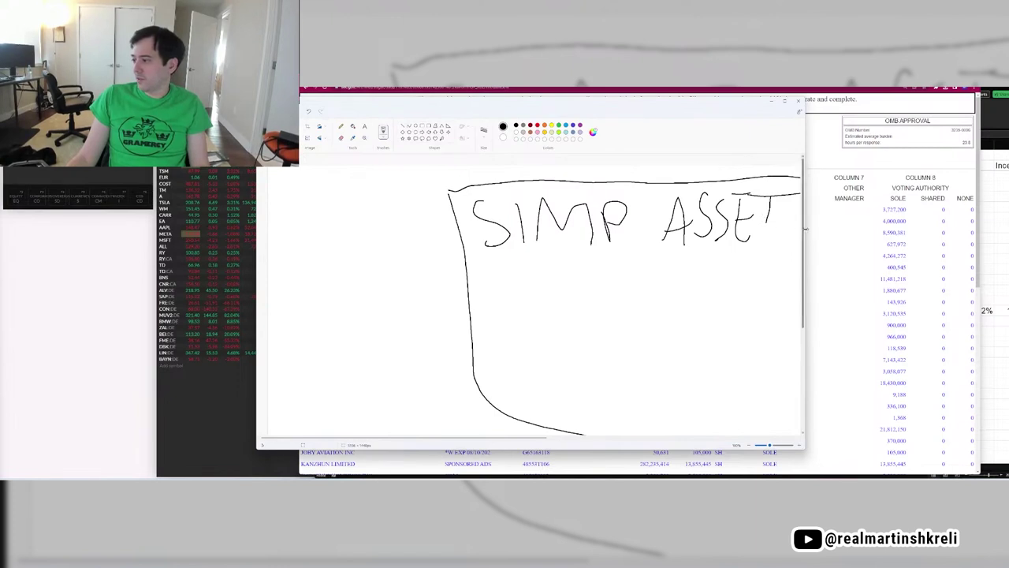
{"action": "left_click_drag", "start_coordinate": [804, 237], "coordinate": [1006, 237]}
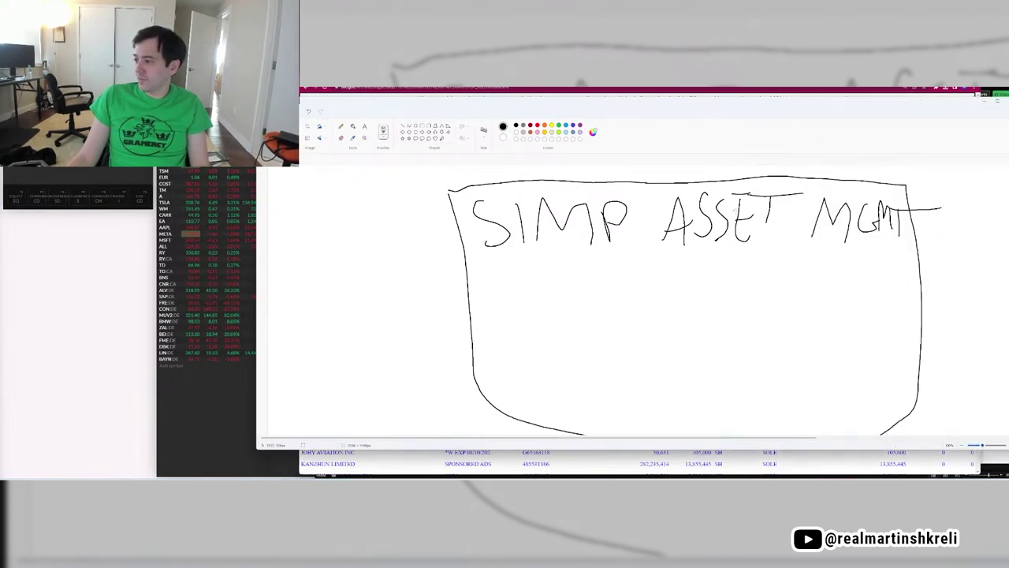
{"action": "left_click_drag", "start_coordinate": [498, 275], "coordinate": [502, 297]}
{"action": "mouse_move", "coordinate": [509, 276]}
{"action": "left_mouse_down"}
{"action": "mouse_move", "coordinate": [511, 298]}
{"action": "mouse_move", "coordinate": [535, 298]}
{"action": "mouse_move", "coordinate": [556, 273]}
{"action": "left_mouse_up"}
{"action": "left_click_drag", "start_coordinate": [536, 284], "coordinate": [547, 283]}
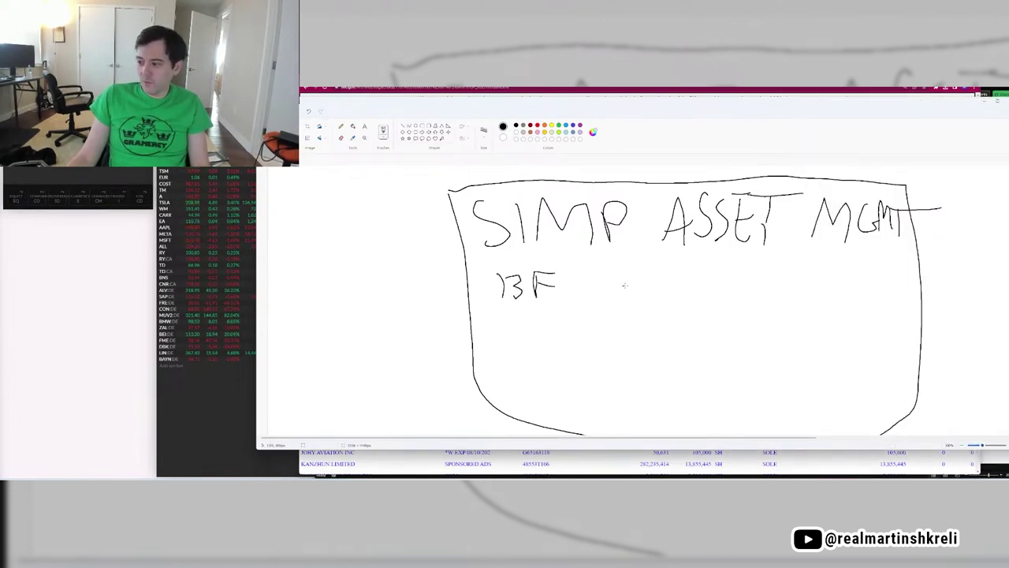
{"action": "mouse_move", "coordinate": [666, 270]}
{"action": "left_mouse_down"}
{"action": "mouse_move", "coordinate": [647, 294]}
{"action": "mouse_move", "coordinate": [718, 297]}
{"action": "left_mouse_up"}
{"action": "mouse_move", "coordinate": [719, 269]}
{"action": "left_mouse_down"}
{"action": "mouse_move", "coordinate": [730, 277]}
{"action": "mouse_move", "coordinate": [719, 288]}
{"action": "left_mouse_up"}
Handwrite AUM with the amount 5B on the line below 13F.
{"action": "left_click_drag", "start_coordinate": [538, 330], "coordinate": [521, 358]}
{"action": "mouse_move", "coordinate": [542, 332]}
{"action": "left_mouse_down"}
{"action": "mouse_move", "coordinate": [543, 366]}
{"action": "mouse_move", "coordinate": [547, 355]}
{"action": "left_mouse_up"}
{"action": "mouse_move", "coordinate": [558, 336]}
{"action": "left_mouse_down"}
{"action": "mouse_move", "coordinate": [569, 360]}
{"action": "mouse_move", "coordinate": [580, 337]}
{"action": "left_mouse_up"}
{"action": "mouse_move", "coordinate": [587, 358]}
{"action": "left_mouse_down"}
{"action": "mouse_move", "coordinate": [599, 332]}
{"action": "mouse_move", "coordinate": [622, 359]}
{"action": "left_mouse_up"}
{"action": "mouse_move", "coordinate": [689, 324]}
{"action": "left_mouse_down"}
{"action": "mouse_move", "coordinate": [705, 323]}
{"action": "mouse_move", "coordinate": [686, 364]}
{"action": "left_mouse_up"}
{"action": "left_click_drag", "start_coordinate": [717, 334], "coordinate": [717, 363]}
{"action": "mouse_move", "coordinate": [718, 341]}
{"action": "left_mouse_down"}
{"action": "mouse_move", "coordinate": [724, 333]}
{"action": "mouse_move", "coordinate": [720, 345]}
{"action": "left_mouse_up"}
{"action": "left_click_drag", "start_coordinate": [723, 344], "coordinate": [735, 359]}
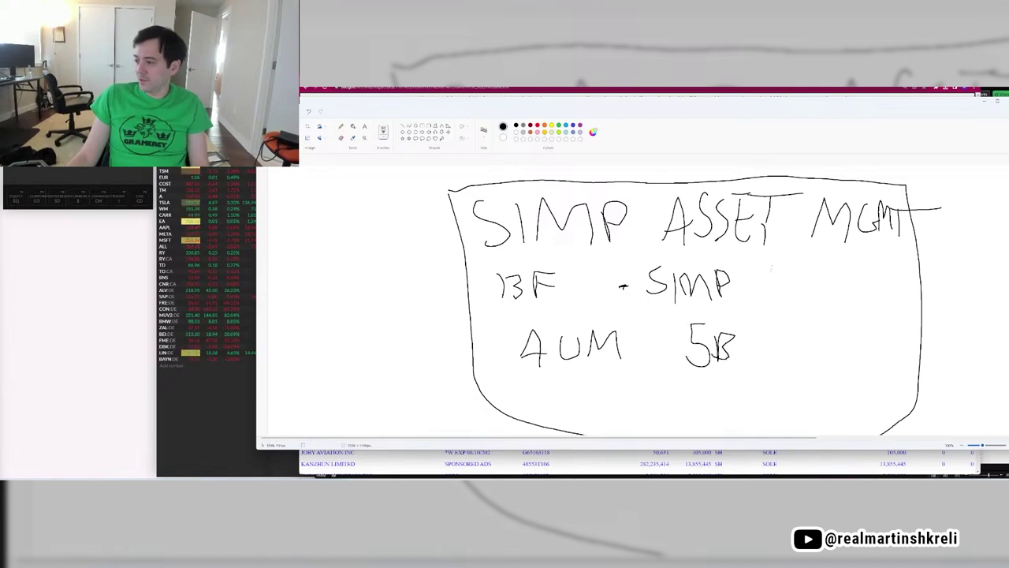
Add 1B after SIMP on the 13F line and draw a box around SIMP 1B.
{"action": "mouse_move", "coordinate": [784, 270]}
{"action": "left_mouse_down"}
{"action": "mouse_move", "coordinate": [782, 293]}
{"action": "mouse_move", "coordinate": [799, 281]}
{"action": "left_mouse_up"}
{"action": "left_click_drag", "start_coordinate": [798, 281], "coordinate": [811, 297]}
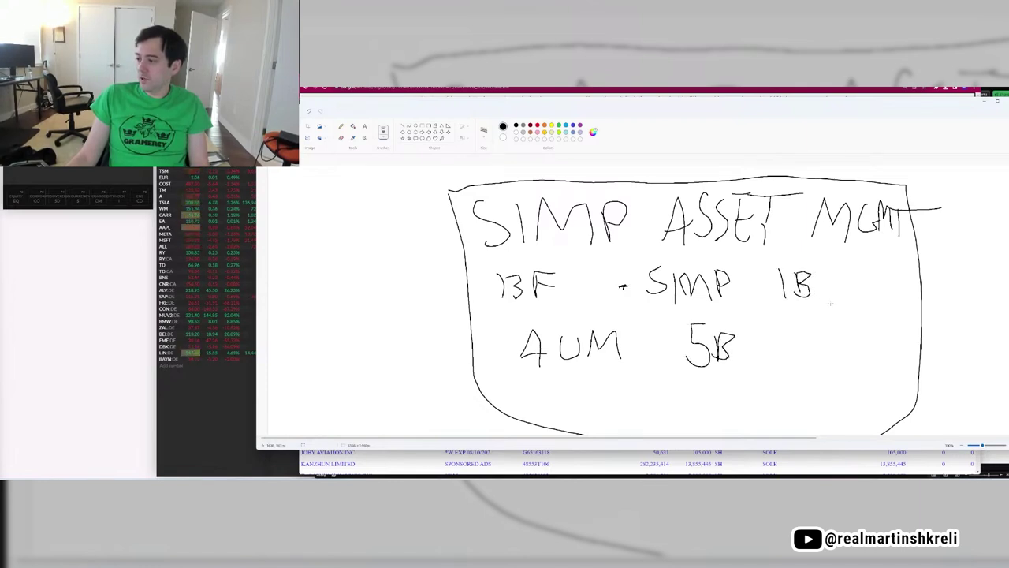
{"action": "mouse_move", "coordinate": [830, 301]}
{"action": "left_mouse_down"}
{"action": "mouse_move", "coordinate": [587, 264]}
{"action": "mouse_move", "coordinate": [631, 319]}
{"action": "mouse_move", "coordinate": [828, 309]}
{"action": "left_mouse_up"}
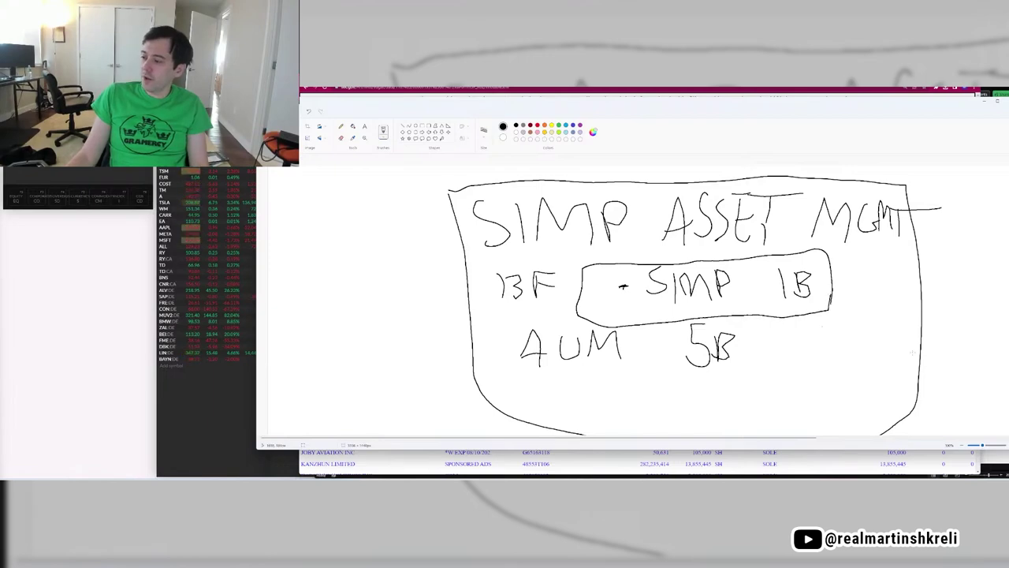
Draw a boxed 10K just outside the large frame with overlapping arrows pointing down at it.
{"action": "left_click_drag", "start_coordinate": [838, 103], "coordinate": [743, 104]}
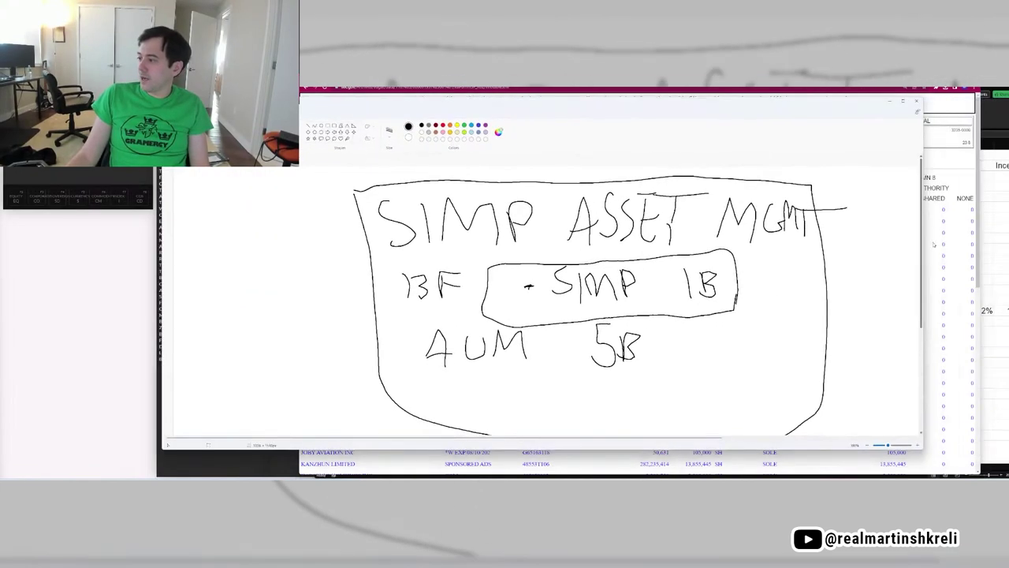
{"action": "left_click_drag", "start_coordinate": [840, 274], "coordinate": [844, 296]}
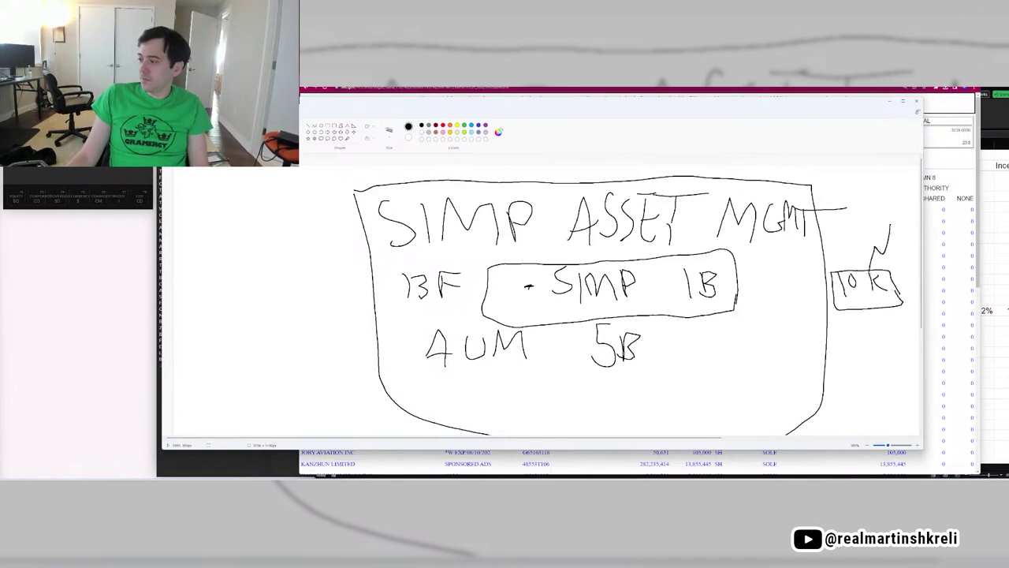
{"action": "left_click_drag", "start_coordinate": [863, 273], "coordinate": [875, 257]}
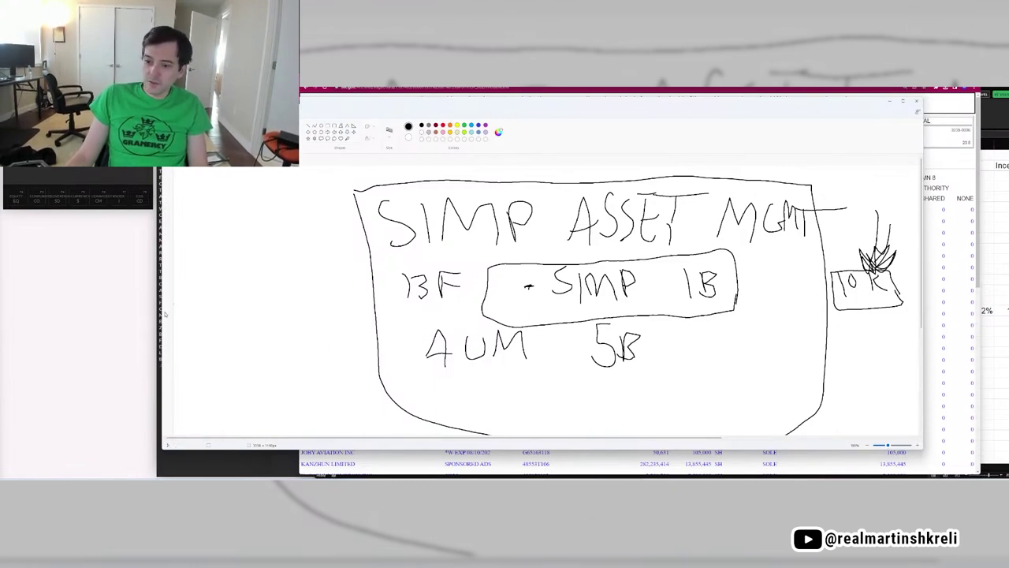
Handwrite SHORT 10B ES1 beneath the AUM line and draw a box around it.
{"action": "left_click_drag", "start_coordinate": [160, 312], "coordinate": [287, 313]}
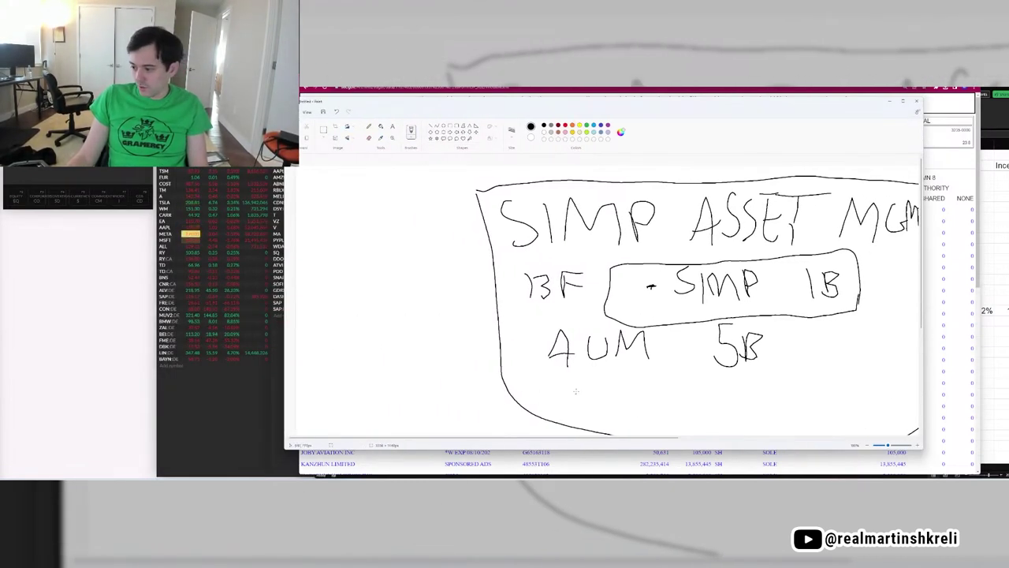
{"action": "mouse_move", "coordinate": [559, 394]}
{"action": "left_mouse_down"}
{"action": "mouse_move", "coordinate": [543, 409]}
{"action": "mouse_move", "coordinate": [590, 398]}
{"action": "left_mouse_up"}
{"action": "mouse_move", "coordinate": [581, 391]}
{"action": "left_mouse_down"}
{"action": "mouse_move", "coordinate": [581, 406]}
{"action": "mouse_move", "coordinate": [598, 406]}
{"action": "left_mouse_up"}
{"action": "mouse_move", "coordinate": [608, 391]}
{"action": "left_mouse_down"}
{"action": "mouse_move", "coordinate": [604, 402]}
{"action": "mouse_move", "coordinate": [614, 394]}
{"action": "mouse_move", "coordinate": [617, 407]}
{"action": "left_mouse_up"}
{"action": "mouse_move", "coordinate": [618, 392]}
{"action": "left_mouse_down"}
{"action": "mouse_move", "coordinate": [628, 407]}
{"action": "mouse_move", "coordinate": [673, 410]}
{"action": "mouse_move", "coordinate": [683, 388]}
{"action": "left_mouse_up"}
{"action": "left_click_drag", "start_coordinate": [690, 394], "coordinate": [699, 408]}
{"action": "mouse_move", "coordinate": [698, 398]}
{"action": "left_mouse_down"}
{"action": "mouse_move", "coordinate": [713, 388]}
{"action": "mouse_move", "coordinate": [701, 412]}
{"action": "mouse_move", "coordinate": [767, 407]}
{"action": "left_mouse_up"}
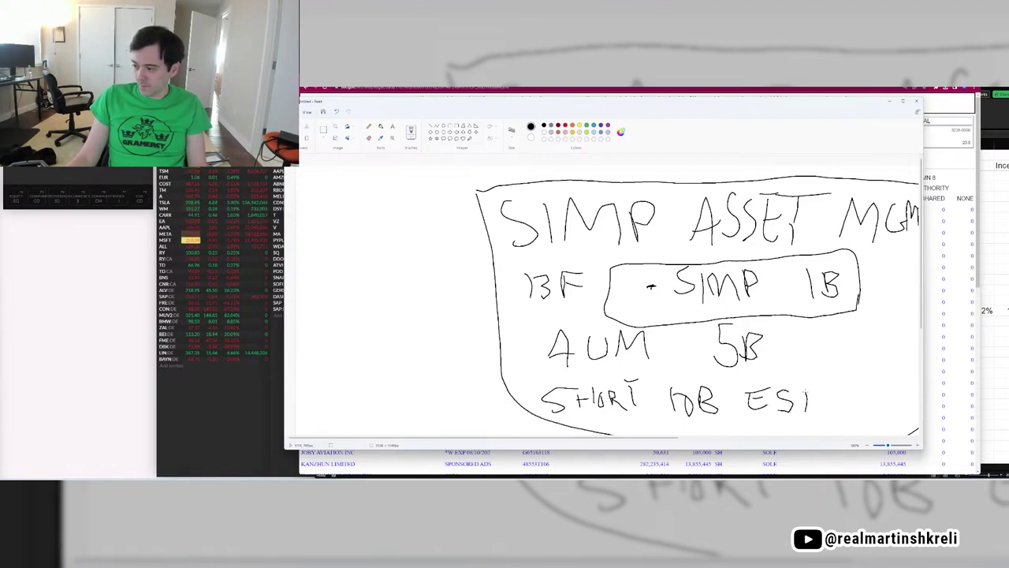
{"action": "mouse_move", "coordinate": [820, 414]}
{"action": "left_mouse_down"}
{"action": "mouse_move", "coordinate": [750, 362]}
{"action": "mouse_move", "coordinate": [538, 372]}
{"action": "mouse_move", "coordinate": [666, 432]}
{"action": "mouse_move", "coordinate": [808, 432]}
{"action": "left_mouse_up"}
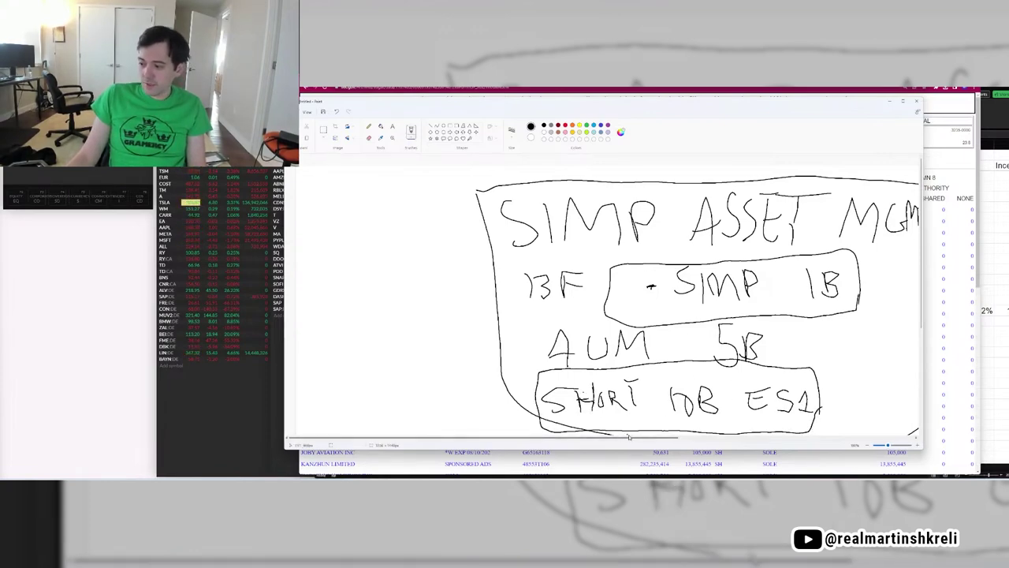
Draw arrows pointing at the SIMP 1B and SHORT 10B ES1 boxes, plus one leading out of the frame to a downward arrow.
{"action": "left_click_drag", "start_coordinate": [628, 436], "coordinate": [751, 436]}
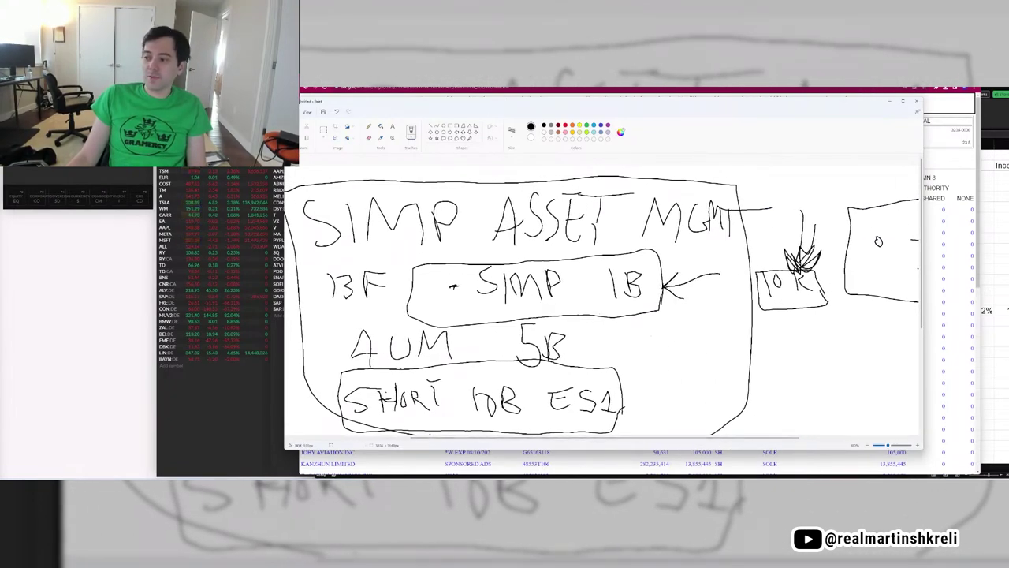
{"action": "left_click_drag", "start_coordinate": [725, 335], "coordinate": [631, 385]}
{"action": "left_click_drag", "start_coordinate": [745, 438], "coordinate": [859, 438]}
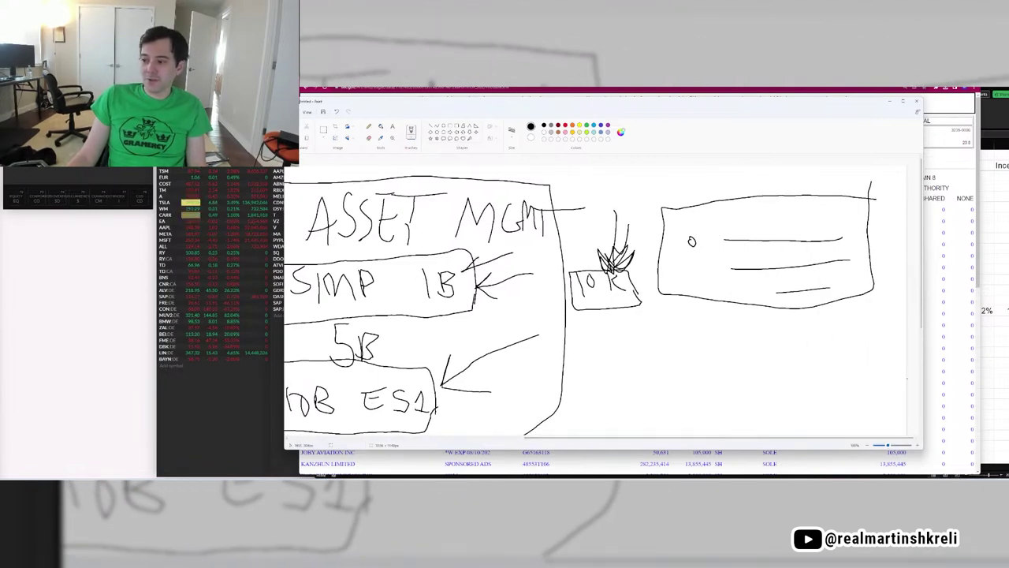
{"action": "mouse_move", "coordinate": [471, 307]}
{"action": "left_mouse_down"}
{"action": "mouse_move", "coordinate": [607, 339]}
{"action": "mouse_move", "coordinate": [653, 375]}
{"action": "left_mouse_up"}
{"action": "left_click_drag", "start_coordinate": [642, 357], "coordinate": [652, 376]}
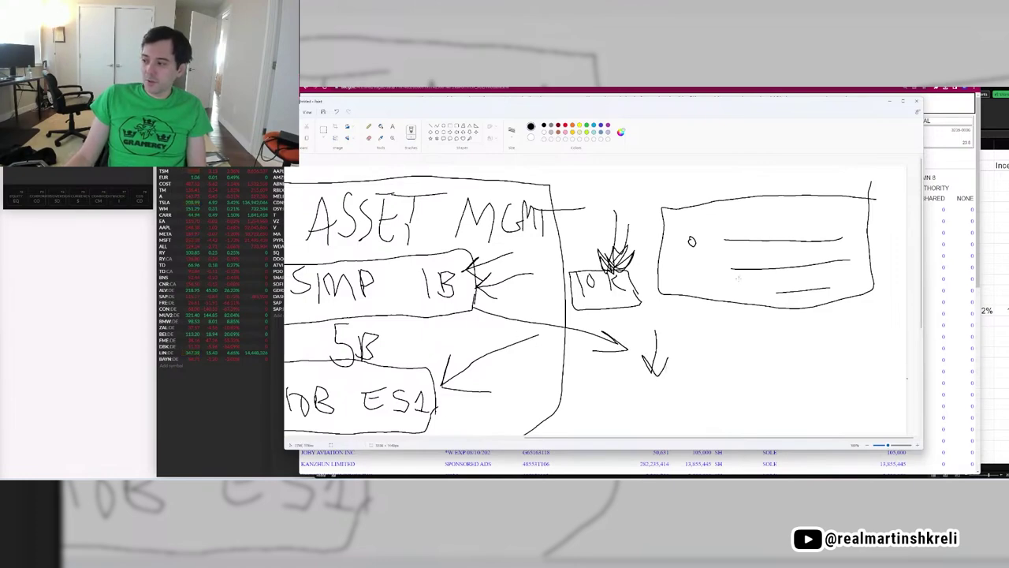
Draw an arrow leading from the 10K box and handwrite 3K ??? at its tip.
{"action": "mouse_move", "coordinate": [623, 297]}
{"action": "left_mouse_down"}
{"action": "mouse_move", "coordinate": [762, 325]}
{"action": "mouse_move", "coordinate": [770, 348]}
{"action": "mouse_move", "coordinate": [787, 350]}
{"action": "left_mouse_up"}
{"action": "left_click_drag", "start_coordinate": [809, 317], "coordinate": [829, 344]}
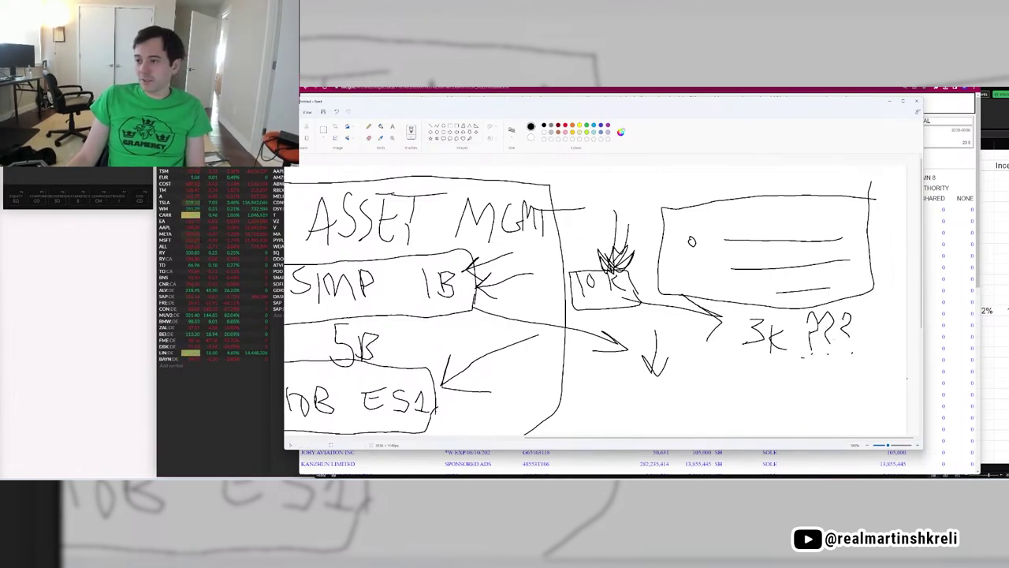
Put Paint away and review Tiger Global's 13F information table again, highlighting the Block Inc value and share count.
{"action": "left_click", "coordinate": [893, 101]}
{"action": "scroll", "coordinate": [517, 237], "scroll_direction": "down", "scroll_amount": 10}
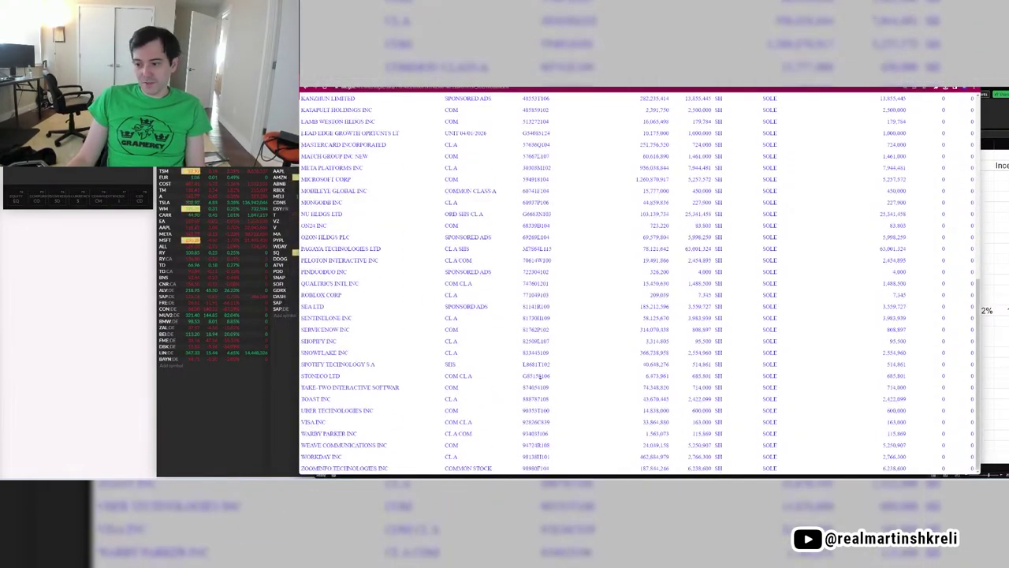
{"action": "scroll", "coordinate": [517, 189], "scroll_direction": "up", "scroll_amount": 10}
{"action": "left_click_drag", "start_coordinate": [640, 290], "coordinate": [775, 294]}
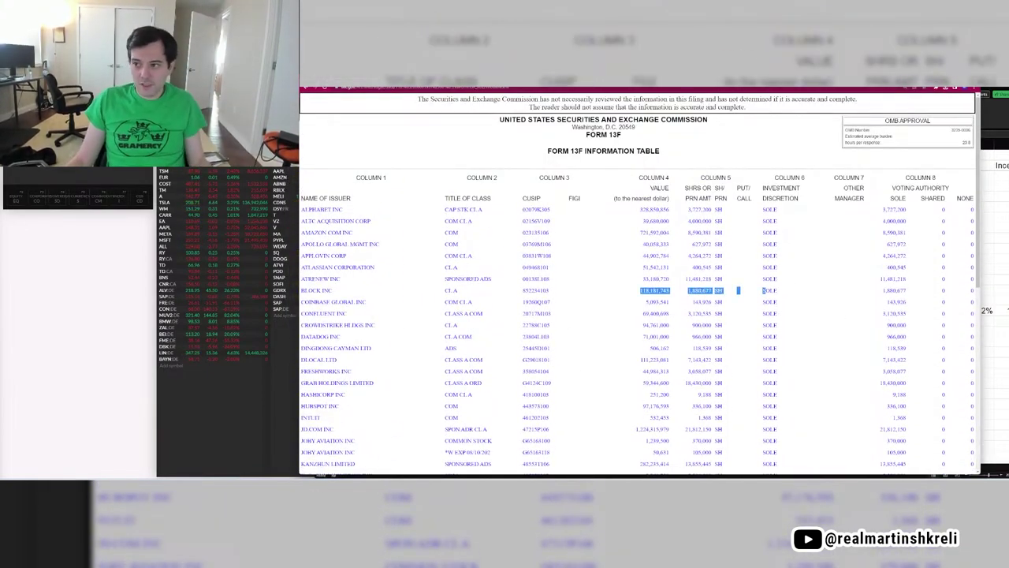
{"action": "left_click", "coordinate": [633, 291]}
{"action": "key", "text": "ctrl+a"}
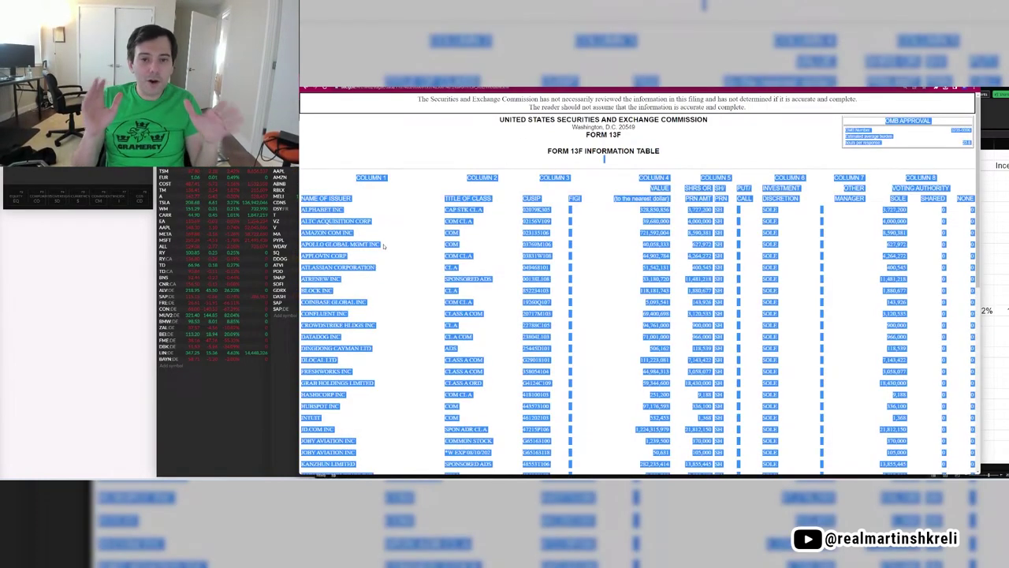
{"action": "left_click", "coordinate": [714, 382]}
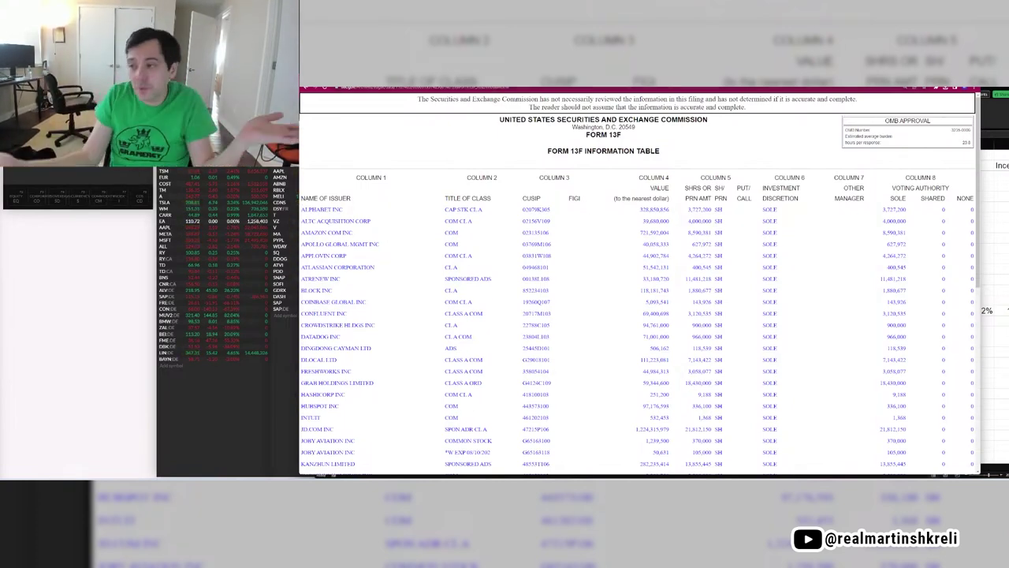
Close Tiger Global's information table and switch back to the hedge fund spreadsheet in Excel, at the rows around Lone Pine.
{"action": "key", "text": "ctrl+w"}
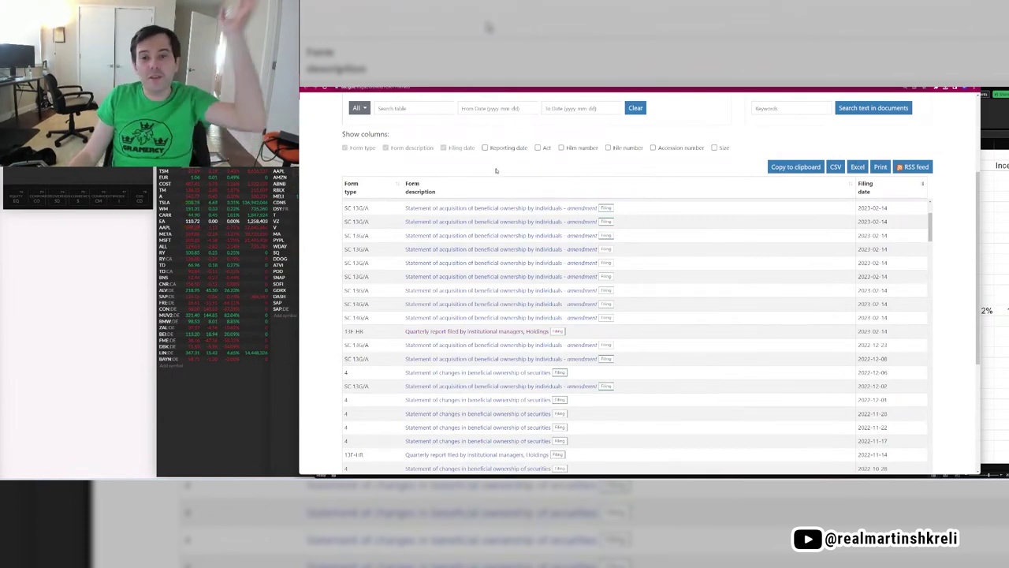
{"action": "scroll", "coordinate": [509, 270], "scroll_direction": "up", "scroll_amount": 3}
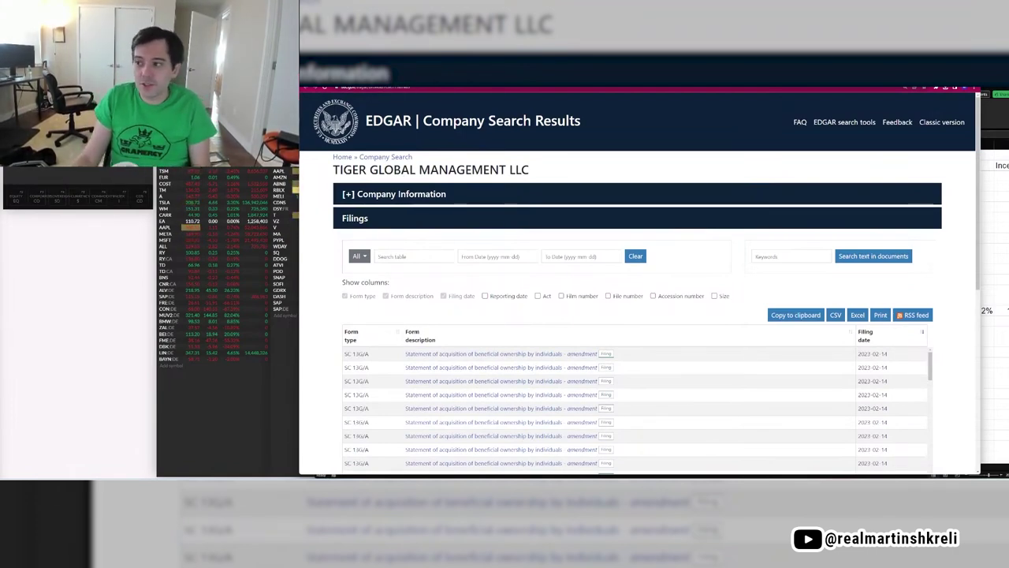
{"action": "key", "text": "ctrl+Tab"}
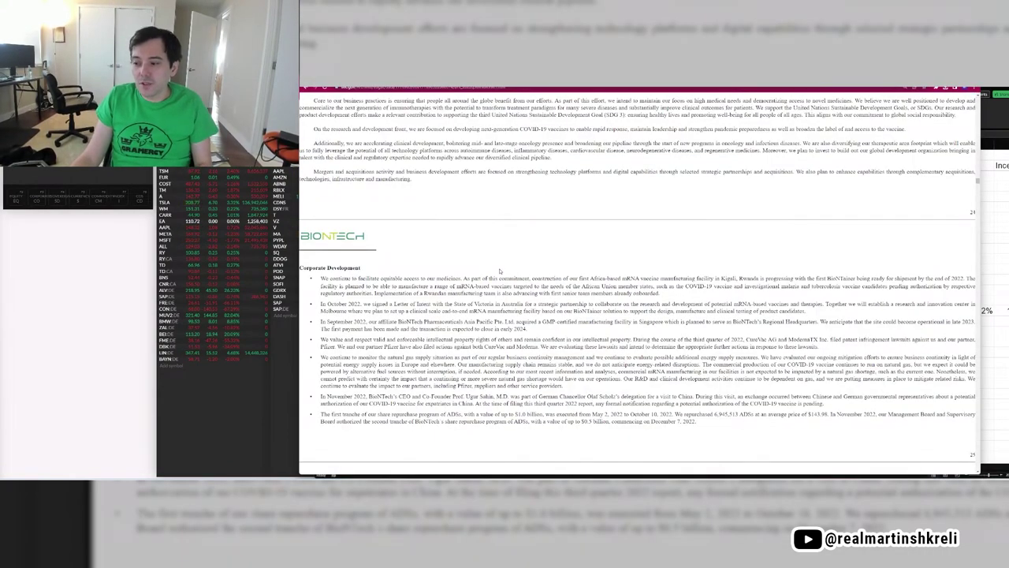
{"action": "key", "text": "alt+Tab"}
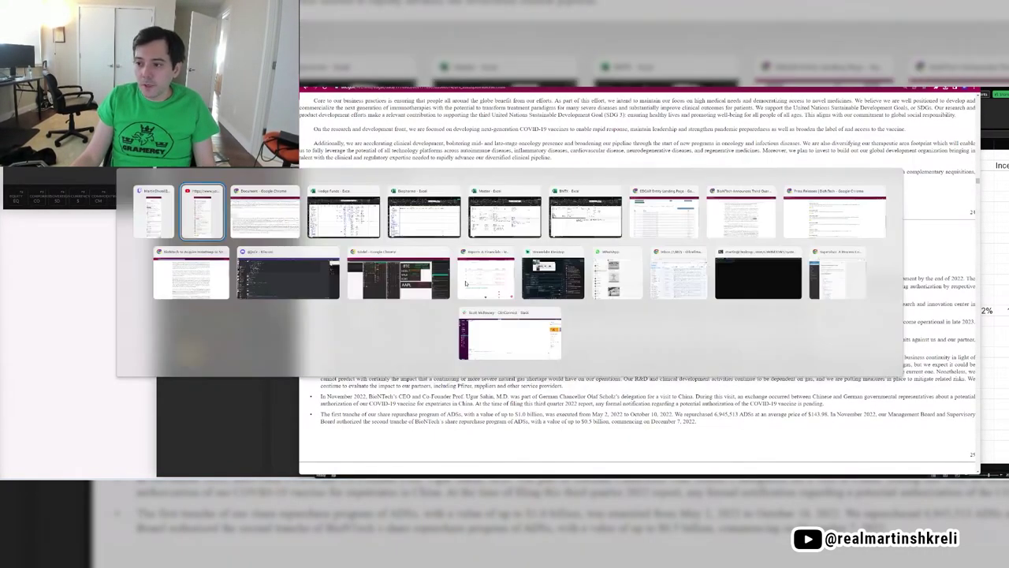
{"action": "key", "text": "alt+Tab"}
{"action": "key", "text": "alt+Tab"}
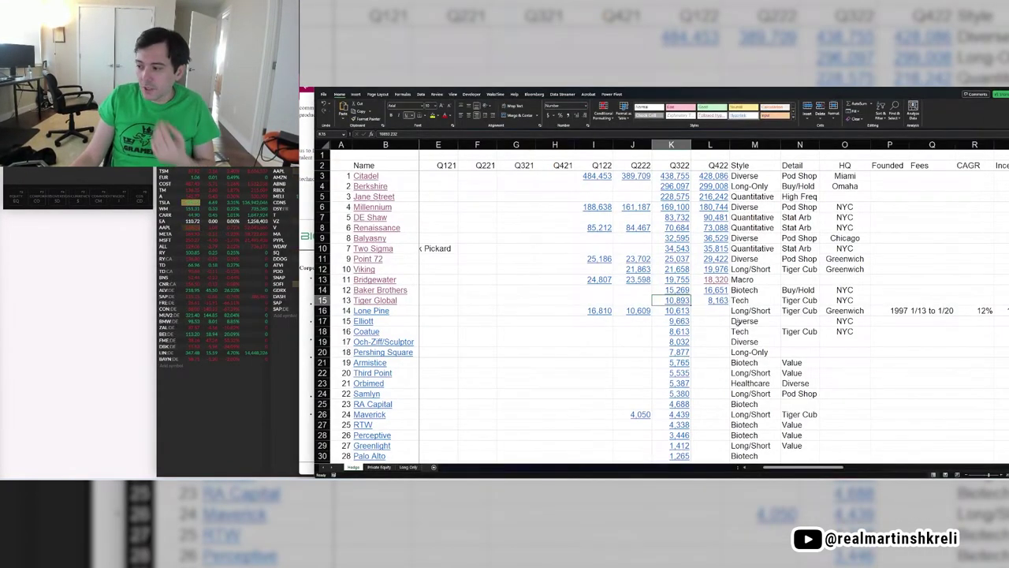
{"action": "left_click_drag", "start_coordinate": [707, 311], "coordinate": [471, 187]}
{"action": "left_click", "coordinate": [798, 297]}
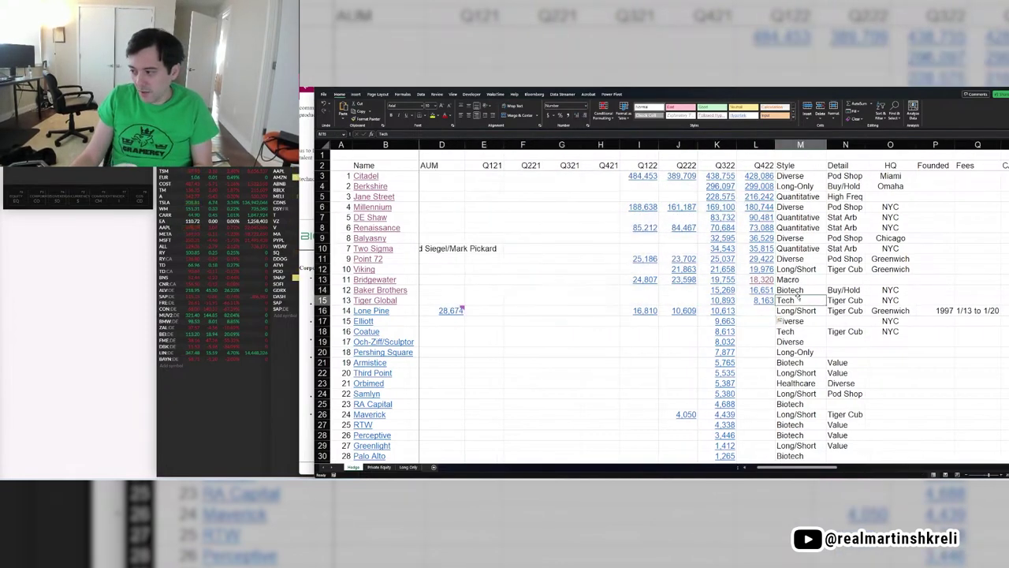
{"action": "left_click", "coordinate": [788, 319]}
Open Lone Pine's EDGAR filings from its spreadsheet link and bring up the latest 13F-HR report's summary page.
{"action": "left_click", "coordinate": [364, 312]}
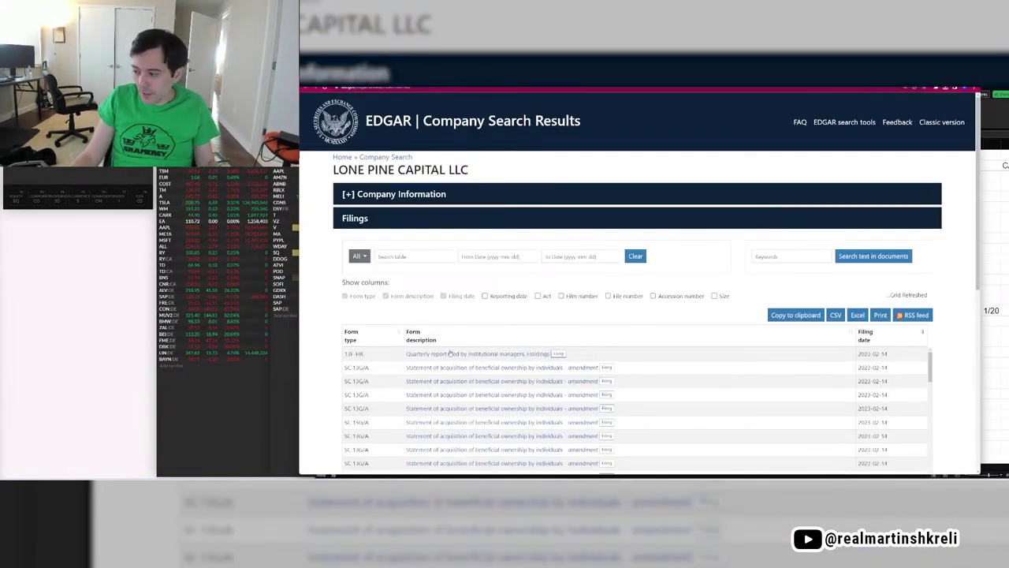
{"action": "left_click", "coordinate": [450, 354]}
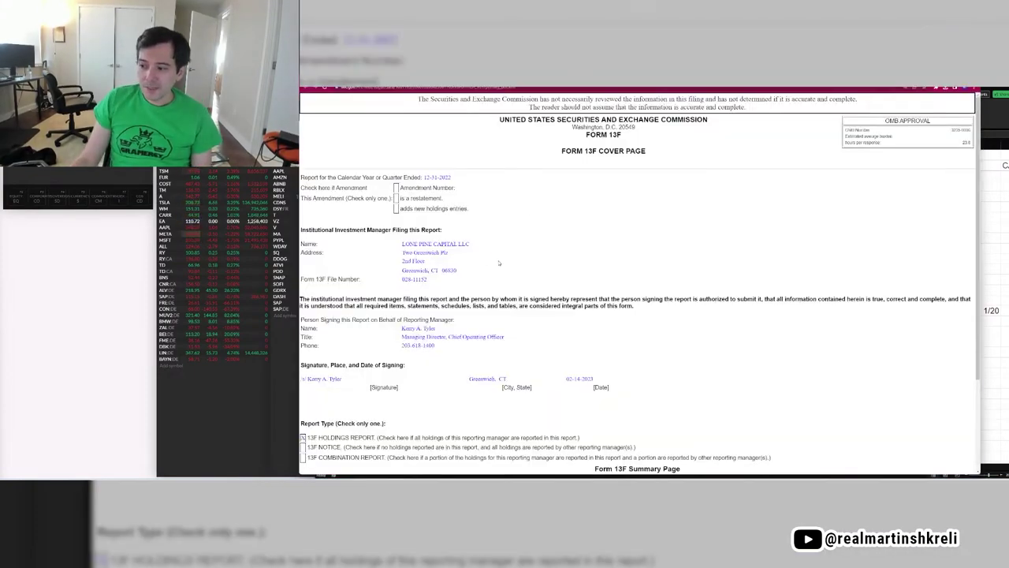
{"action": "scroll", "coordinate": [502, 262], "scroll_direction": "down", "scroll_amount": 3}
Enter 10475.619064 as Lone Pine's Q422 holdings value in the spreadsheet, taken from the 13F information table value total.
{"action": "key", "text": "alt+Tab"}
{"action": "left_click", "coordinate": [746, 309]}
{"action": "key", "text": "alt+Tab"}
{"action": "key", "text": "alt+Tab"}
{"action": "type", "text": "10475"}
{"action": "key", "text": "alt+Tab"}
{"action": "key", "text": "alt+Tab"}
{"action": "key", "text": "alt+Tab"}
{"action": "key", "text": "alt+Tab"}
{"action": "key", "text": "alt+Tab"}
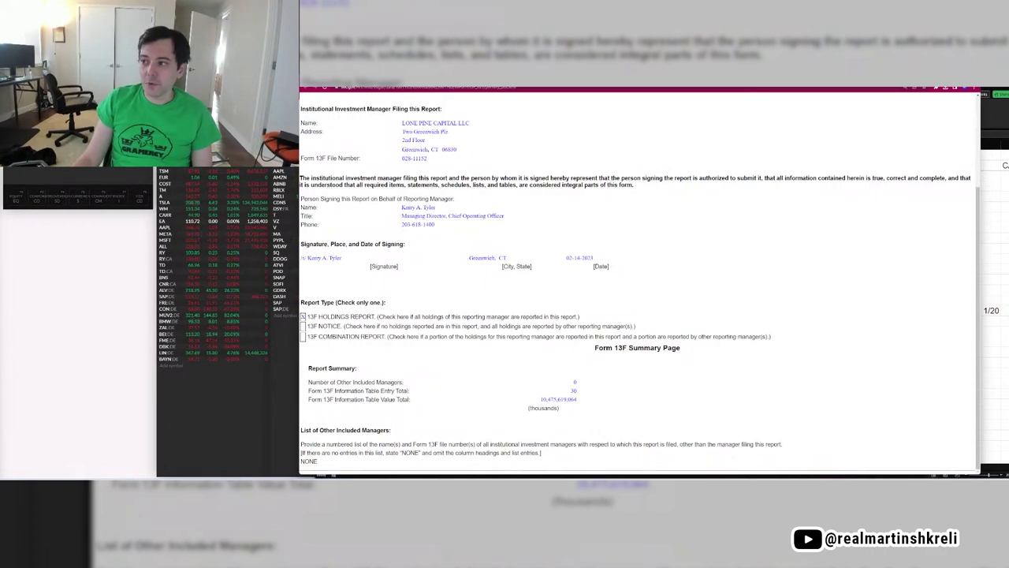
Open the Filing Detail page of Lone Pine's 13F-HR and link the Q422 value in the spreadsheet to it.
{"action": "key", "text": "ctrl+w"}
{"action": "left_click", "coordinate": [550, 349]}
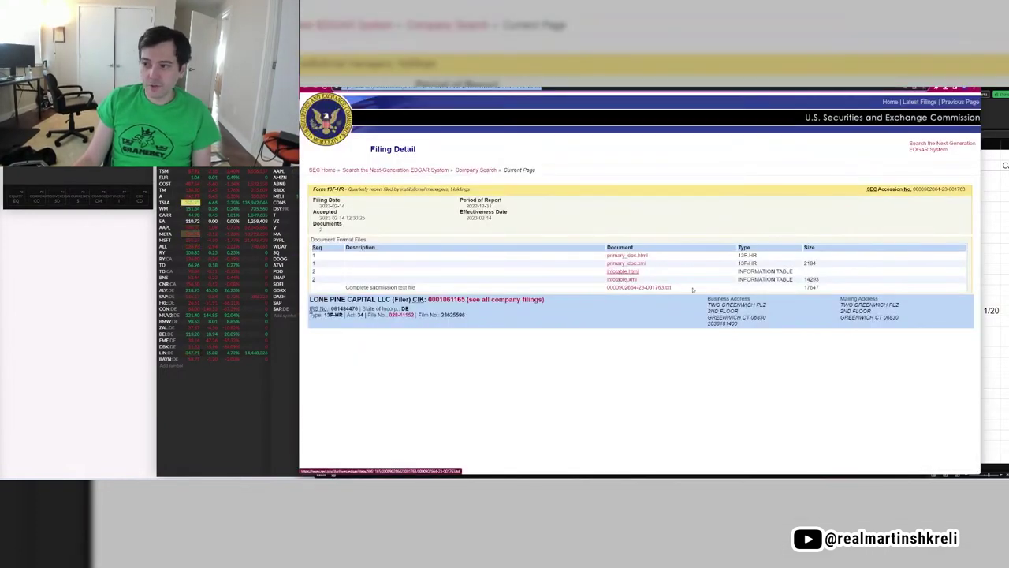
{"action": "key", "text": "alt+Tab"}
{"action": "key", "text": "alt+Tab"}
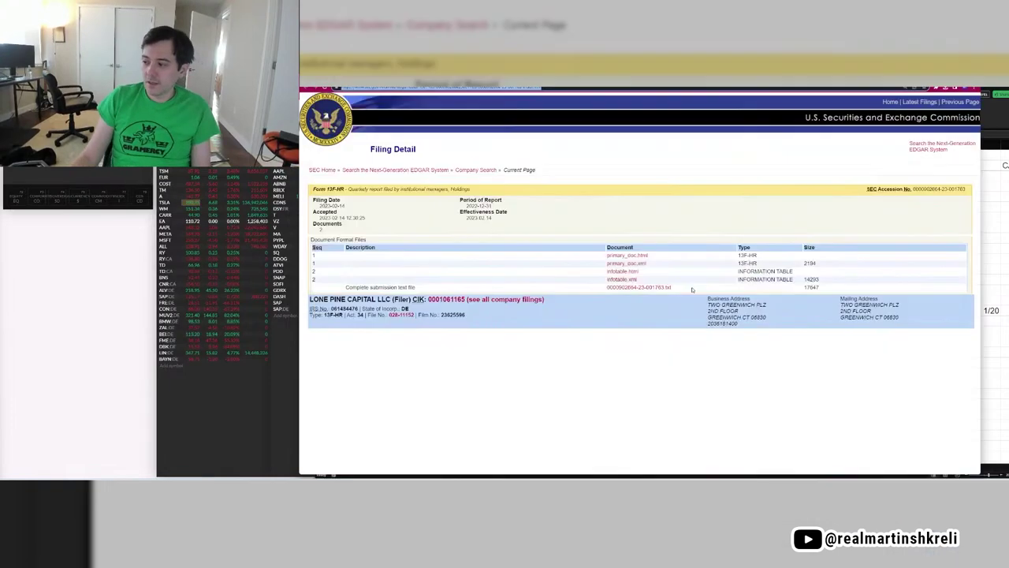
Open Lone Pine's 13F information table and review its holdings by issuer, value and share count.
{"action": "left_click", "coordinate": [613, 273]}
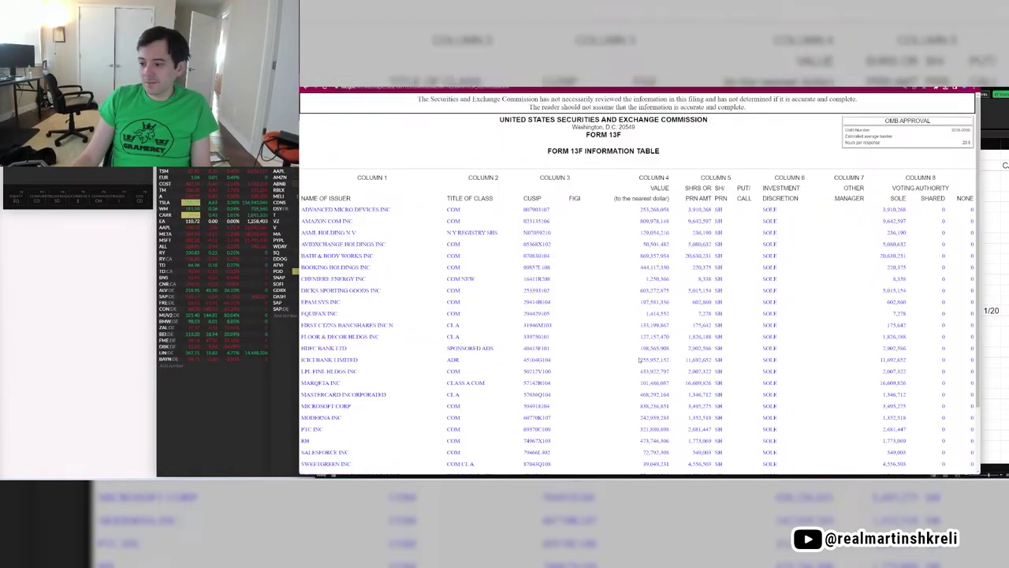
{"action": "scroll", "coordinate": [645, 344], "scroll_direction": "down", "scroll_amount": 2}
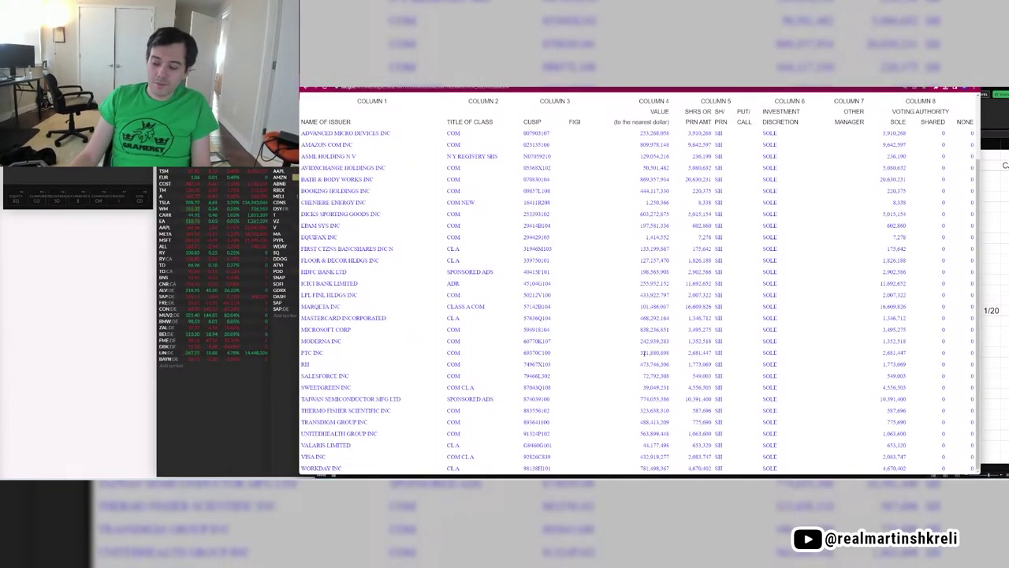
{"action": "left_click_drag", "start_coordinate": [521, 343], "coordinate": [676, 407]}
{"action": "left_click", "coordinate": [678, 409]}
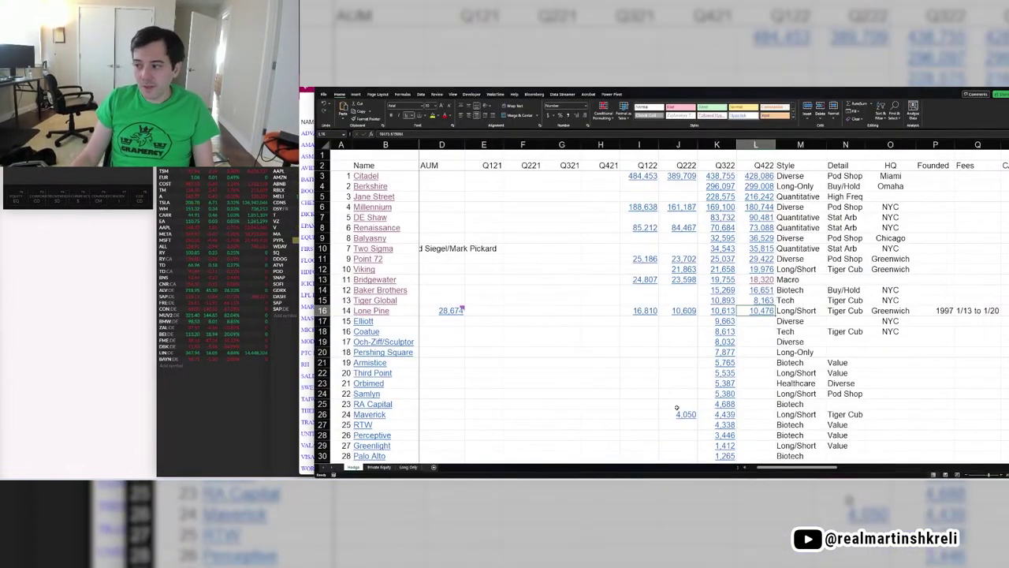
Move the Lone Pine row above Tiger Global in the hedge fund spreadsheet.
{"action": "key", "text": "alt+Tab"}
{"action": "left_click", "coordinate": [323, 310]}
{"action": "key", "text": "ctrl+x"}
{"action": "right_click", "coordinate": [322, 300]}
{"action": "left_click", "coordinate": [350, 361]}
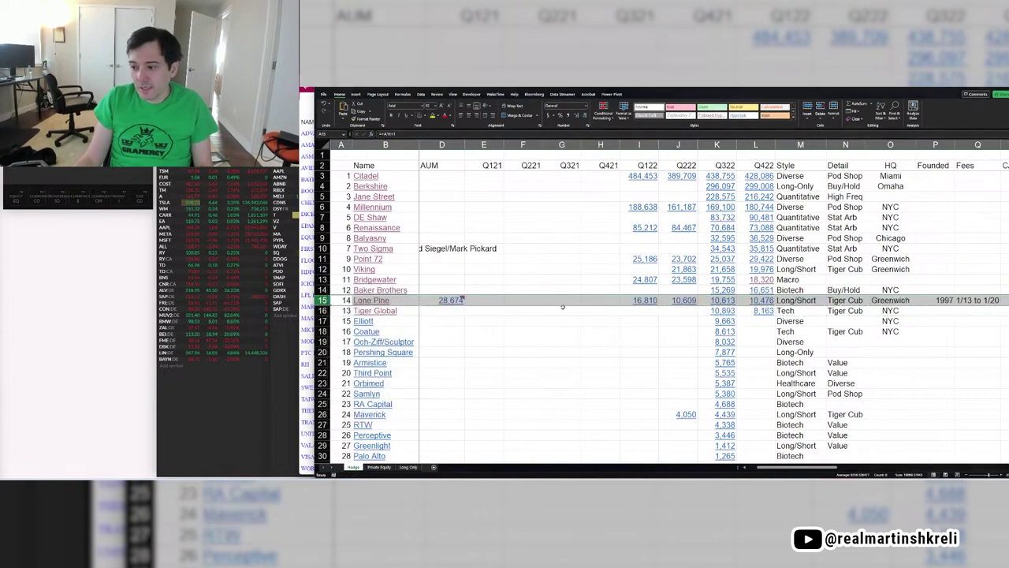
Fill the rank formula down through the Lone Pine, Tiger Global and Elliott rows to renumber them.
{"action": "left_click", "coordinate": [346, 303]}
{"action": "key", "text": "ctrl+d"}
{"action": "key", "text": "Down"}
{"action": "key", "text": "ctrl+d"}
{"action": "key", "text": "Down"}
{"action": "key", "text": "ctrl+d"}
{"action": "key", "text": "Down"}
{"action": "key", "text": "Down"}
{"action": "key", "text": "Down"}
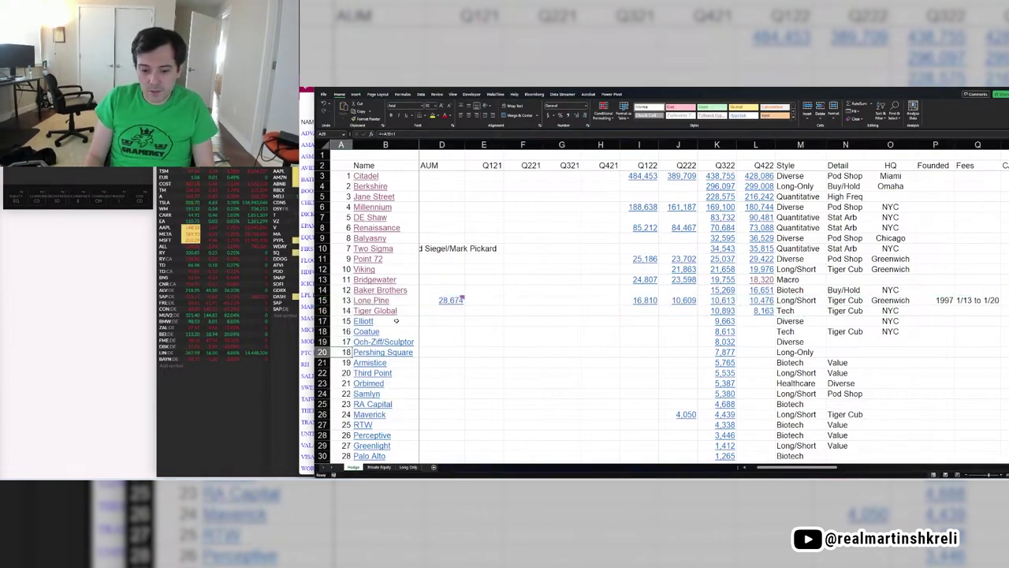
Look through the remaining hedge funds and their managers down the list, then return to Lone Pine's information table.
{"action": "key", "text": "Up"}
{"action": "key", "text": "Right"}
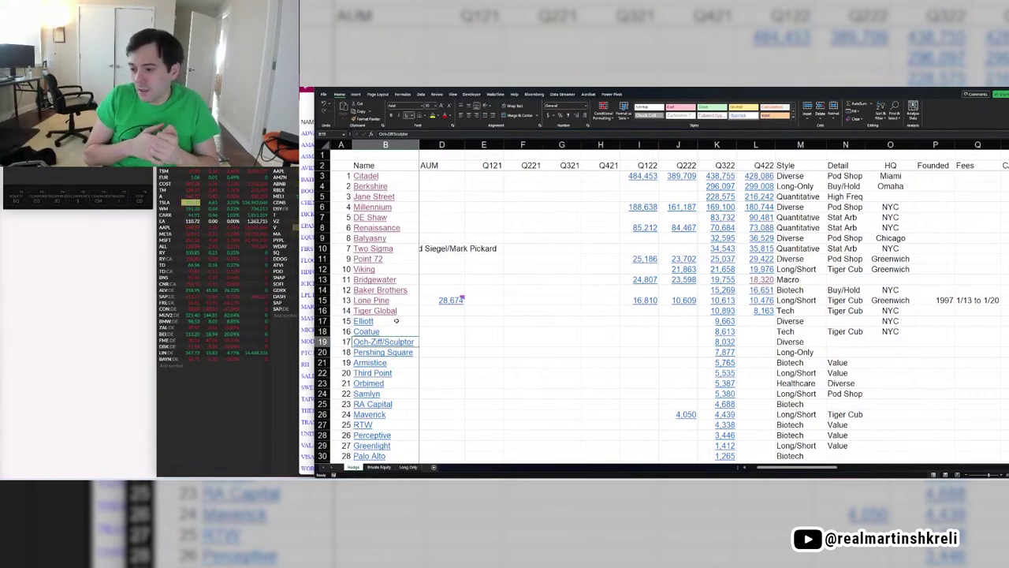
{"action": "left_click", "coordinate": [801, 322]}
{"action": "scroll", "coordinate": [815, 387], "scroll_direction": "down", "scroll_amount": 5}
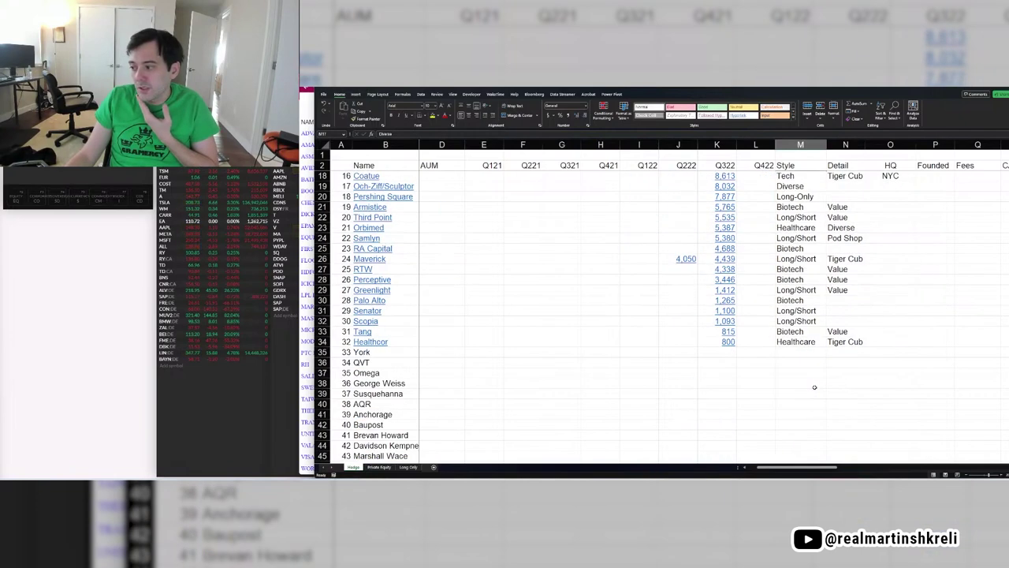
{"action": "scroll", "coordinate": [741, 385], "scroll_direction": "down", "scroll_amount": 13}
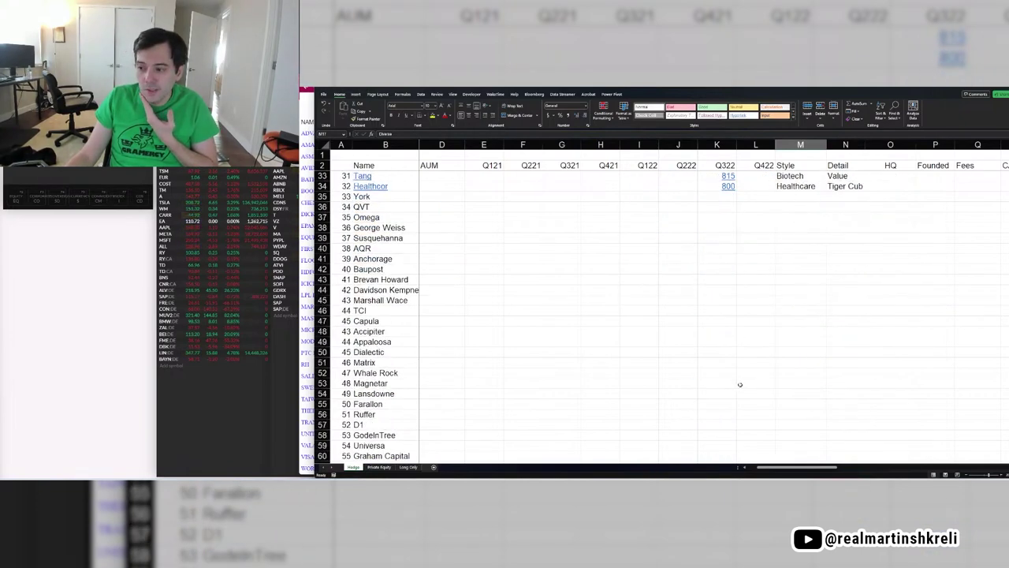
{"action": "scroll", "coordinate": [741, 385], "scroll_direction": "down", "scroll_amount": 20}
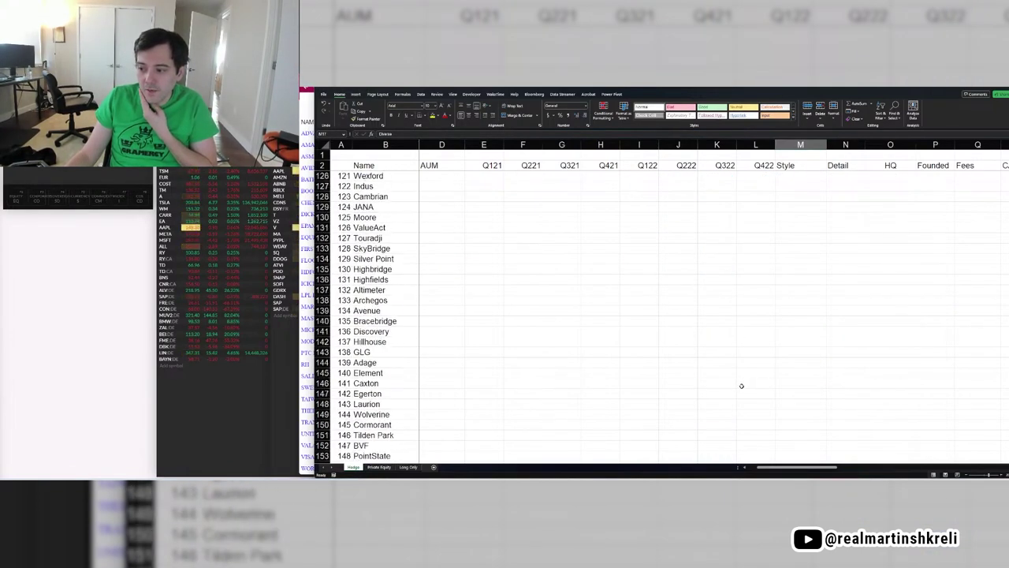
{"action": "left_click_drag", "start_coordinate": [562, 364], "coordinate": [391, 410]}
{"action": "scroll", "coordinate": [390, 411], "scroll_direction": "down", "scroll_amount": 2}
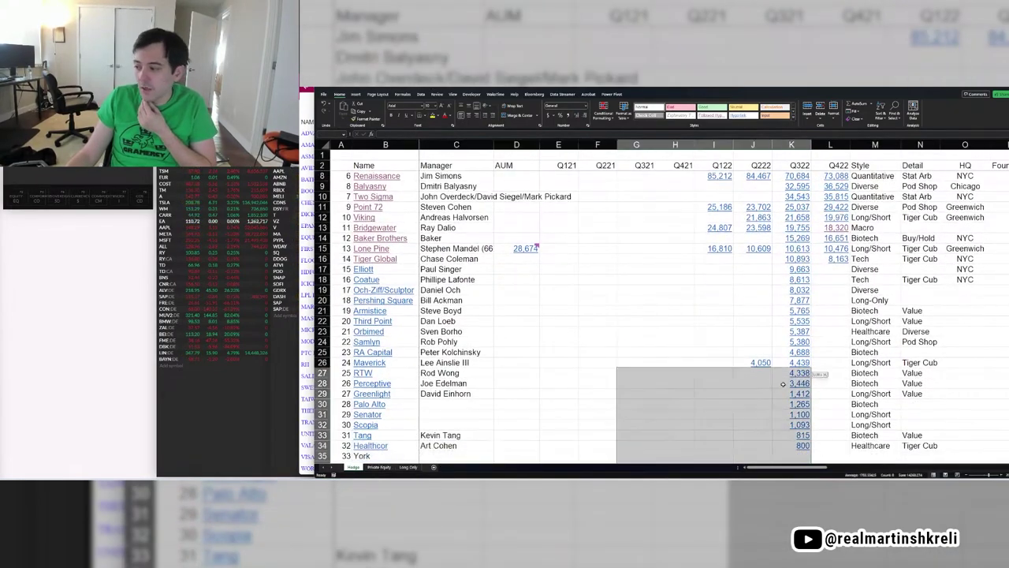
{"action": "scroll", "coordinate": [797, 284], "scroll_direction": "down", "scroll_amount": 20}
{"action": "left_click", "coordinate": [793, 315]}
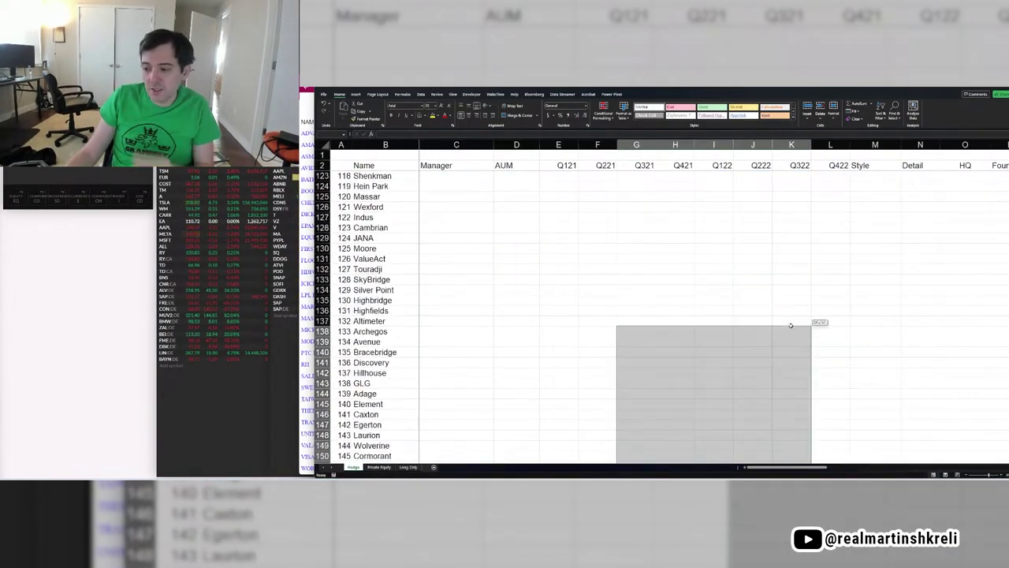
{"action": "left_click", "coordinate": [872, 311]}
{"action": "key", "text": "alt+Tab"}
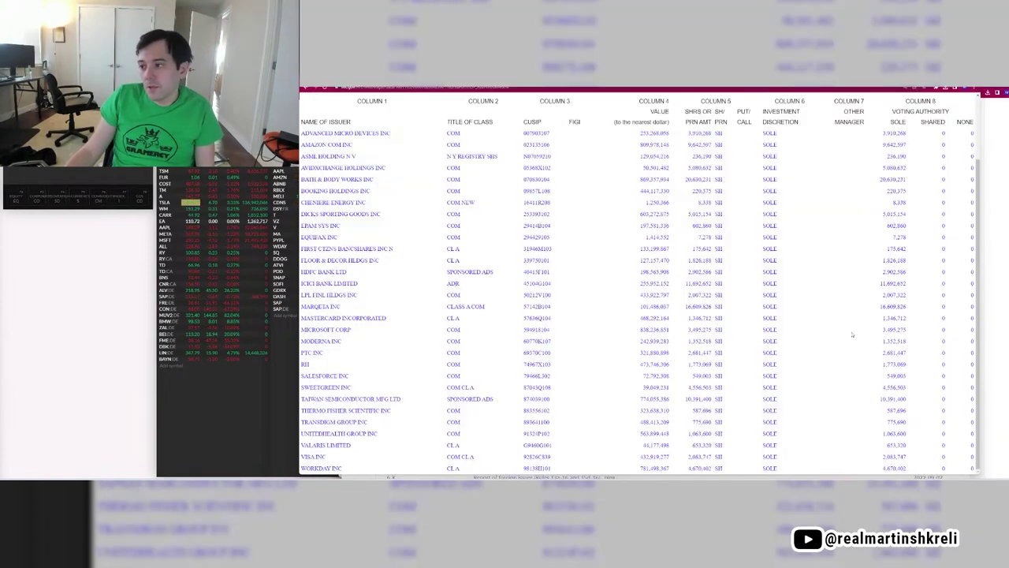